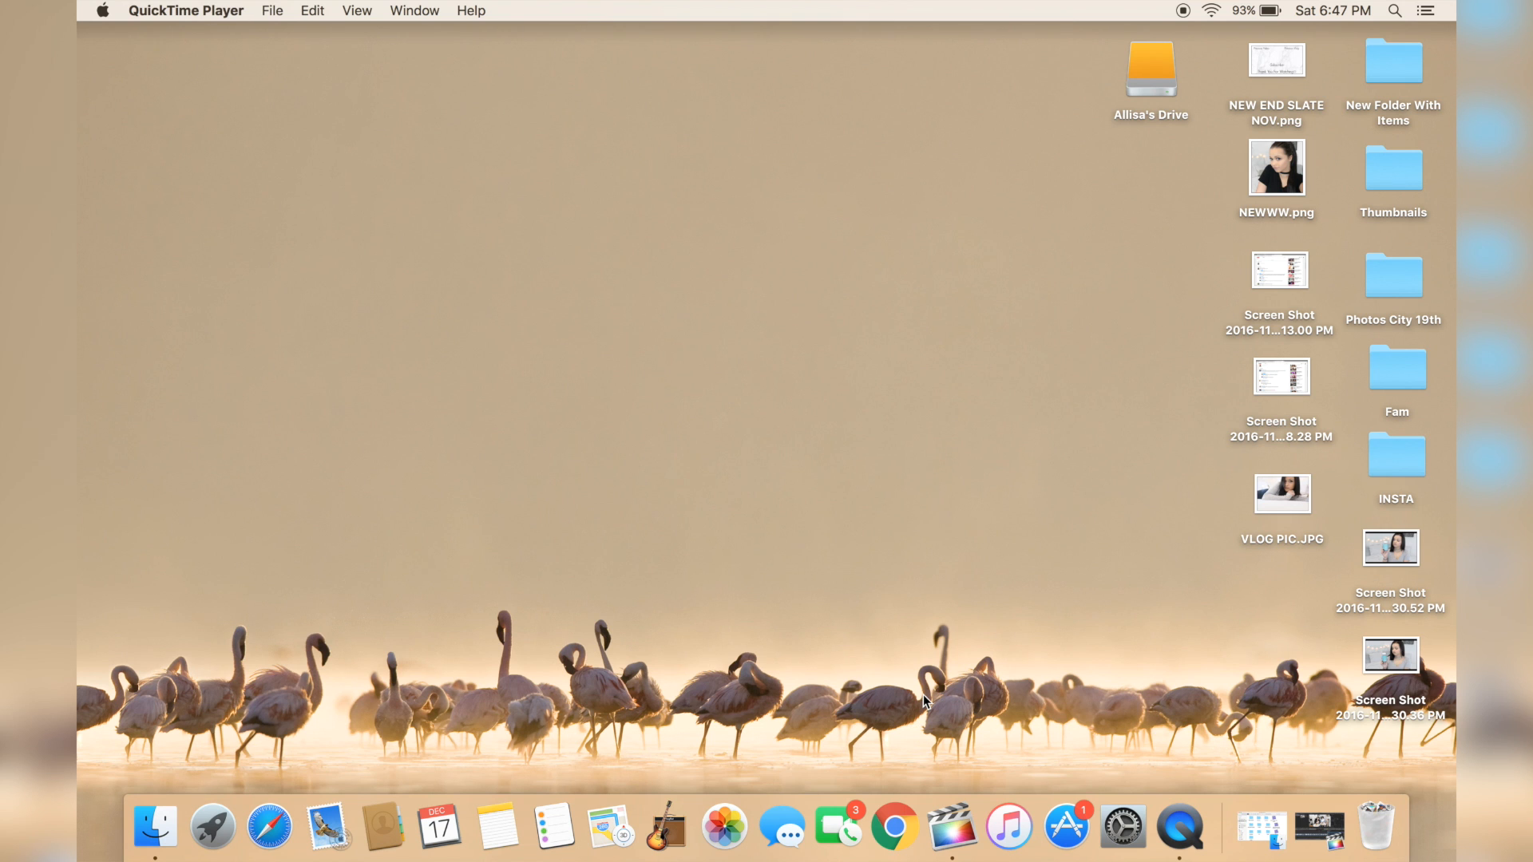
Step: Launch Final Cut Pro and enlarge its window to fill the screen
left_click(951, 853)
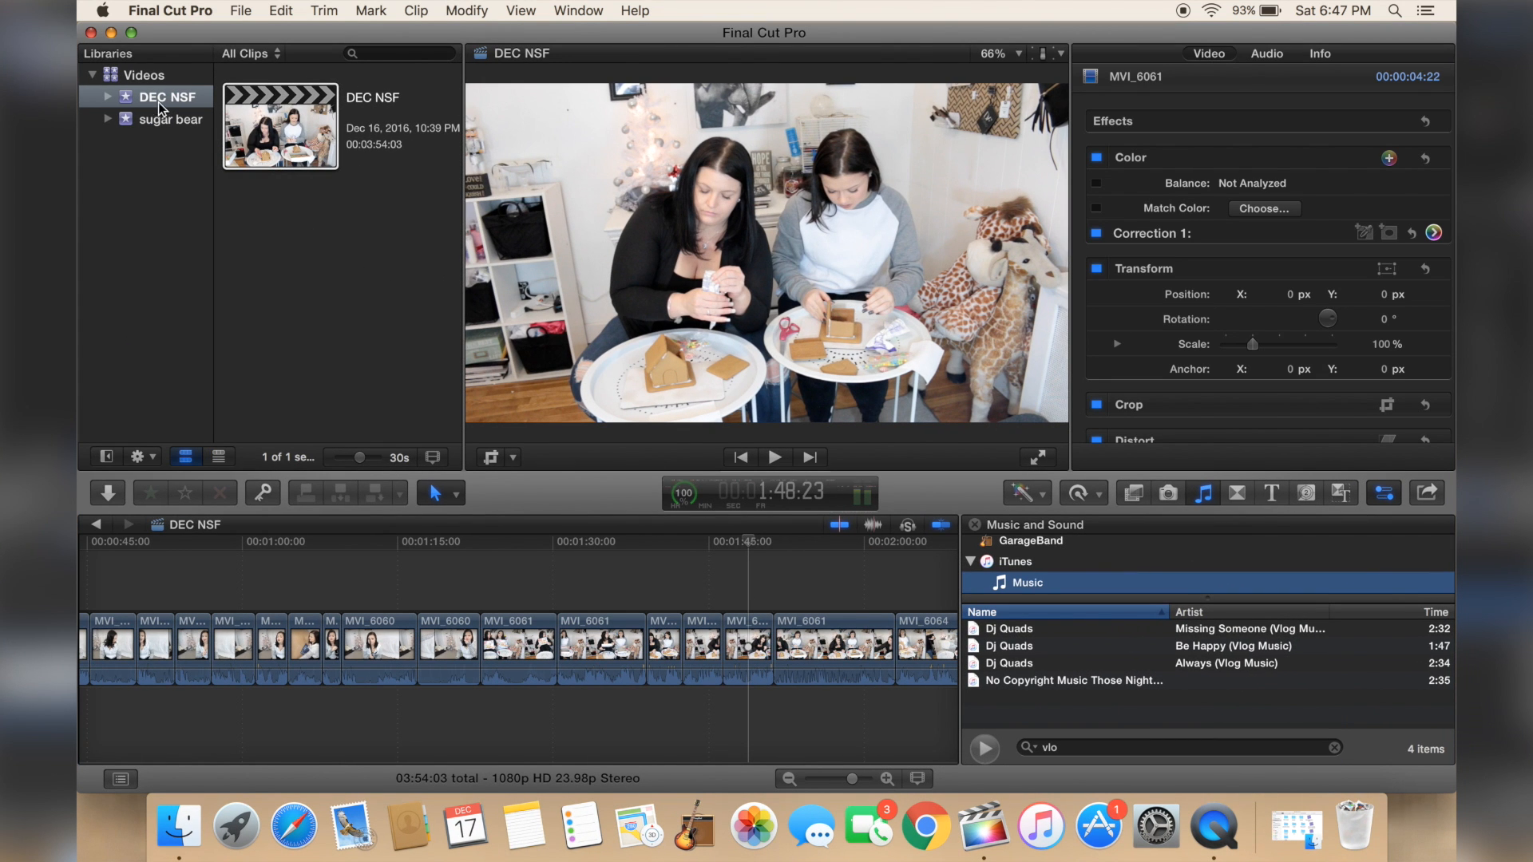
left_click(131, 32)
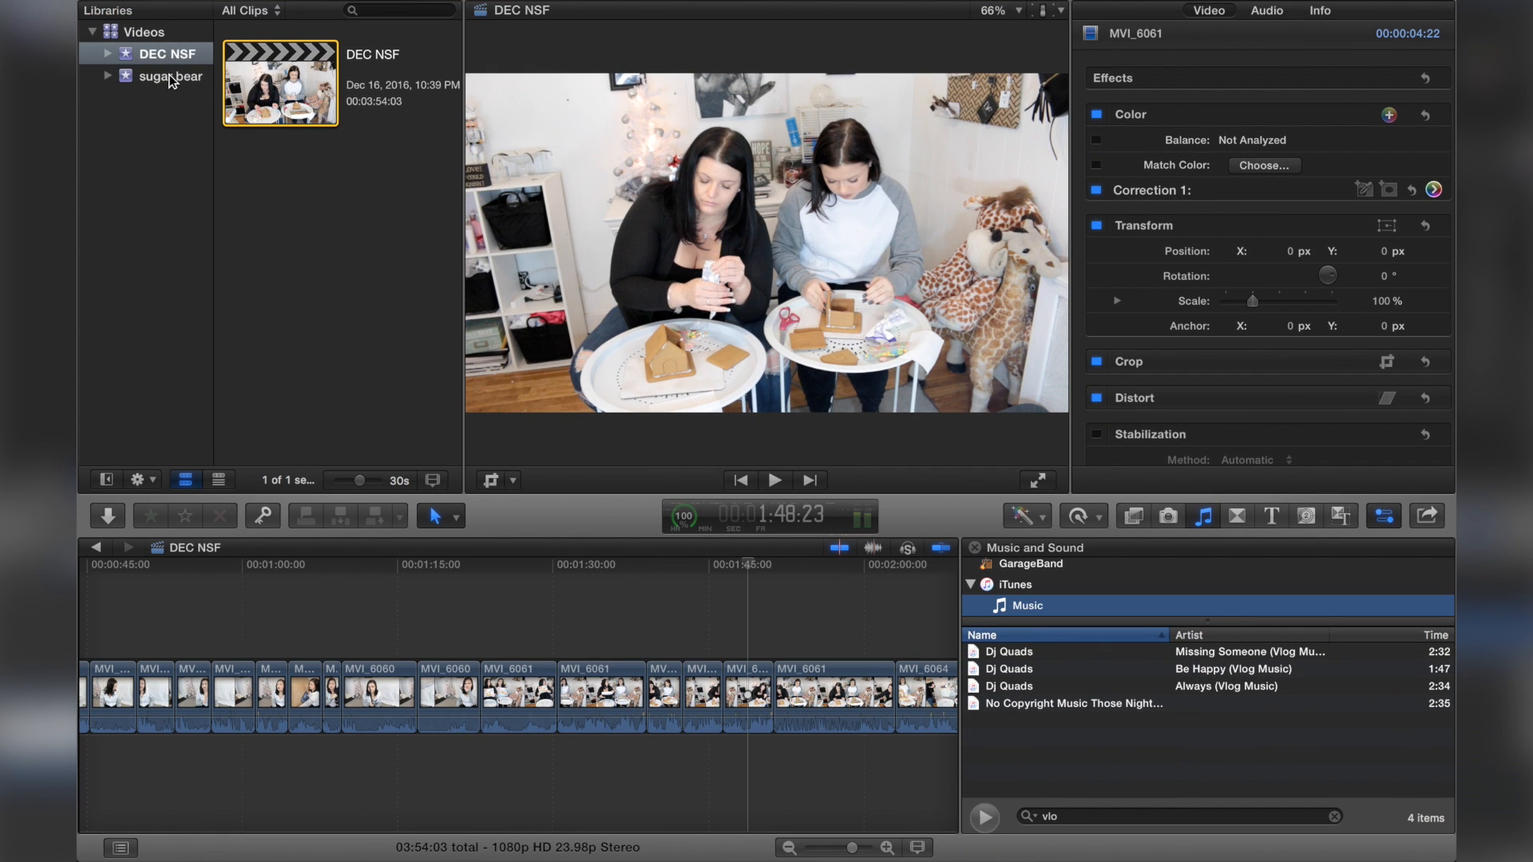
Step: Create a new event named Dec Favs in the Videos library
mouse_move(277, 7)
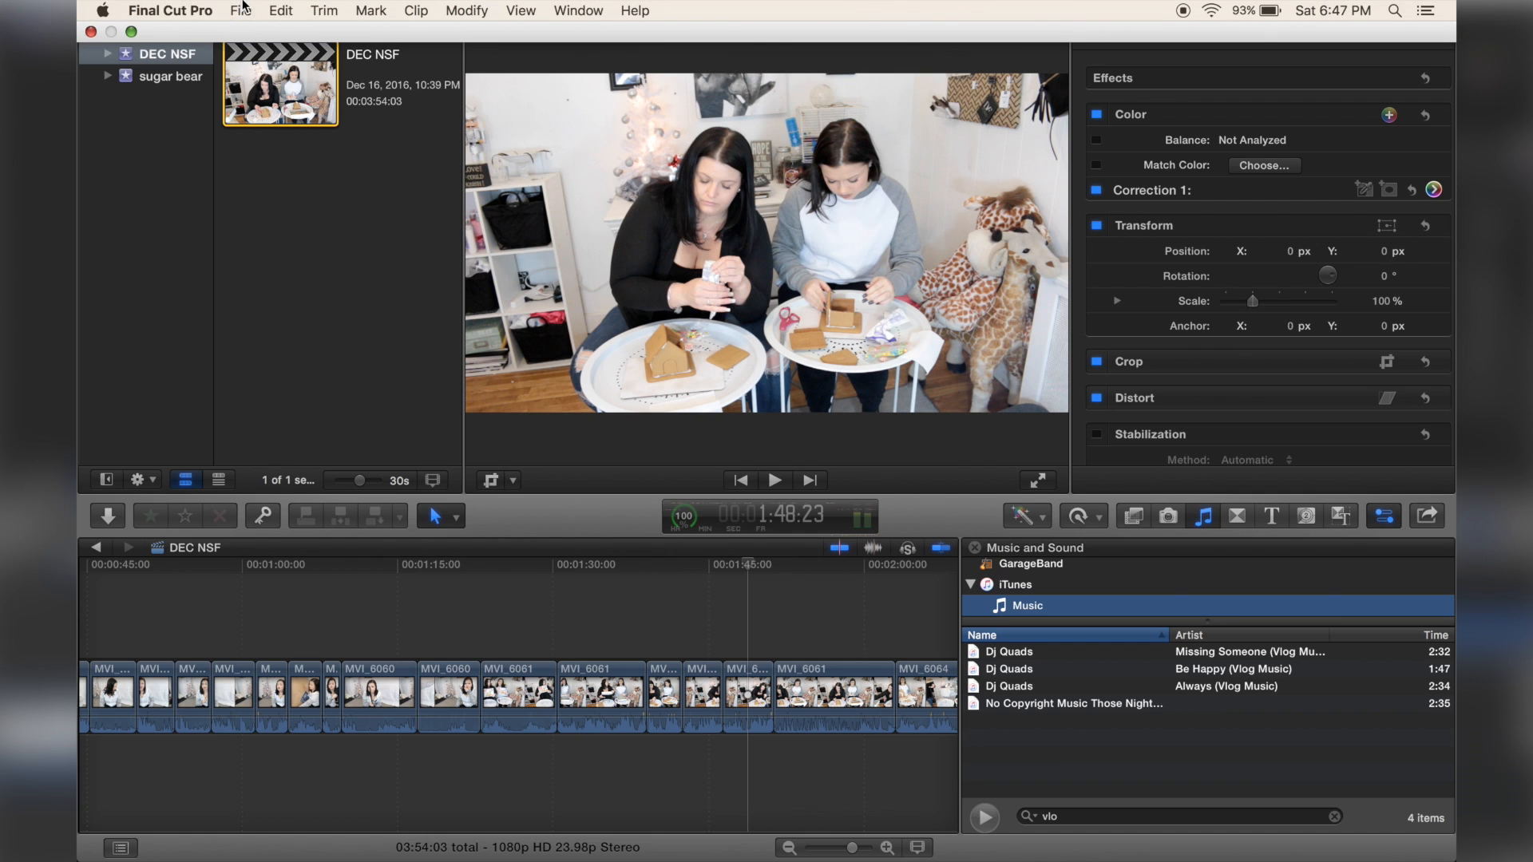
left_click(241, 11)
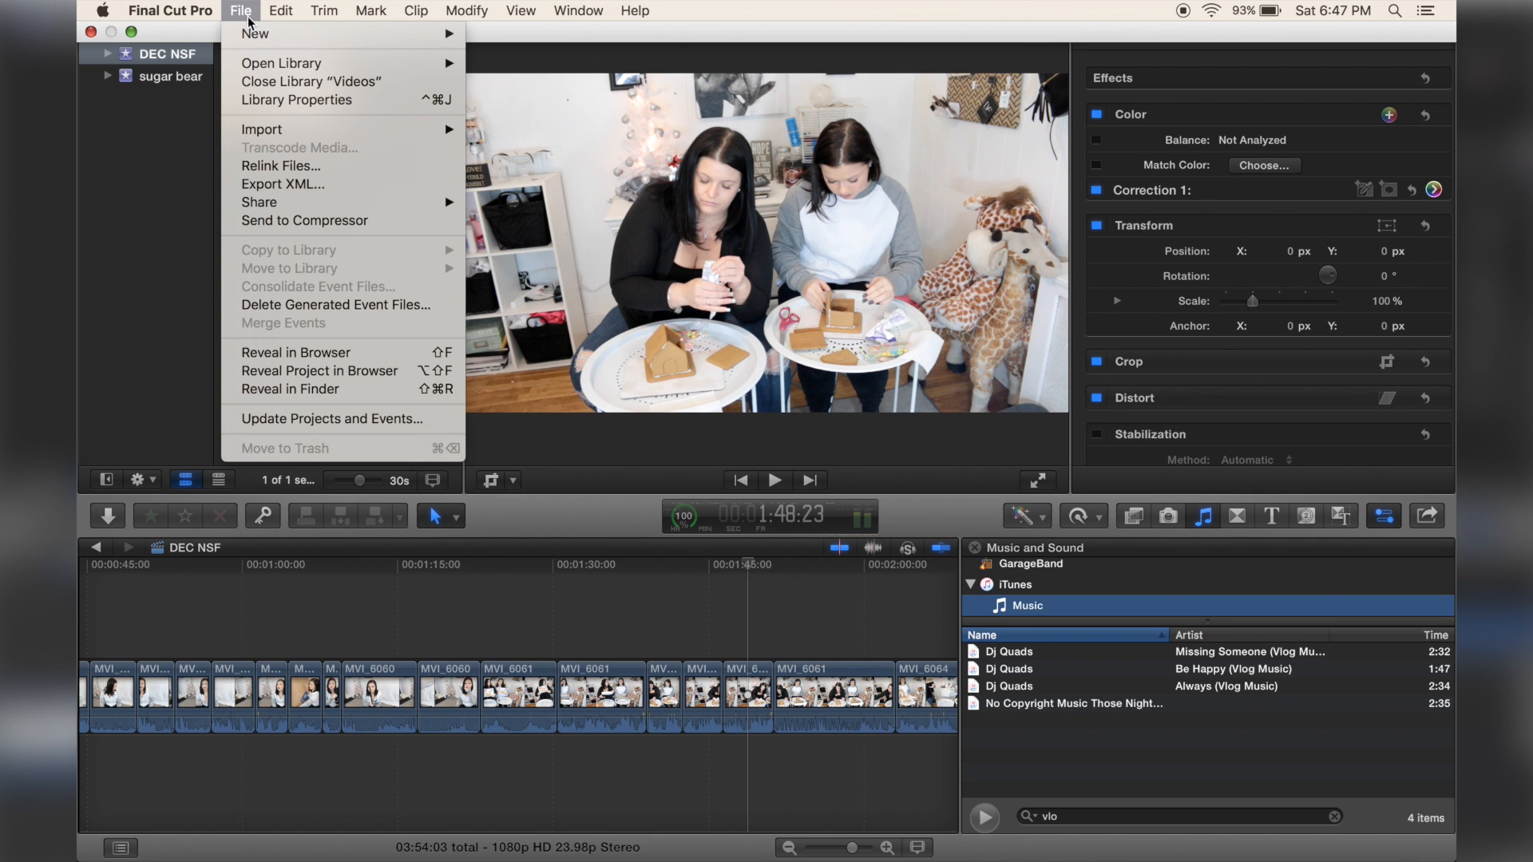
mouse_move(340, 33)
left_click(519, 53)
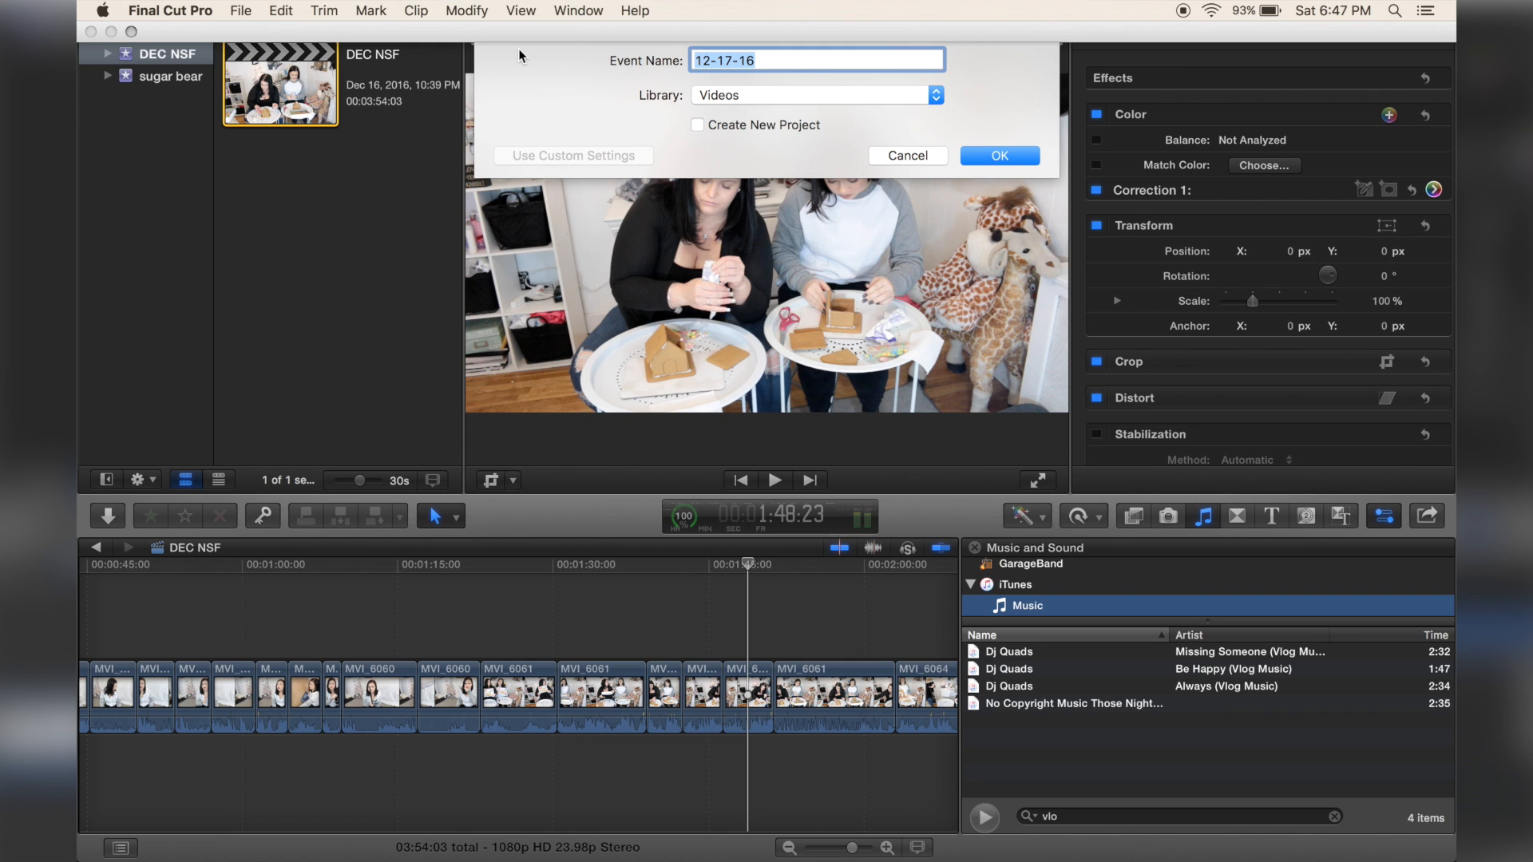
type("Dec Favs")
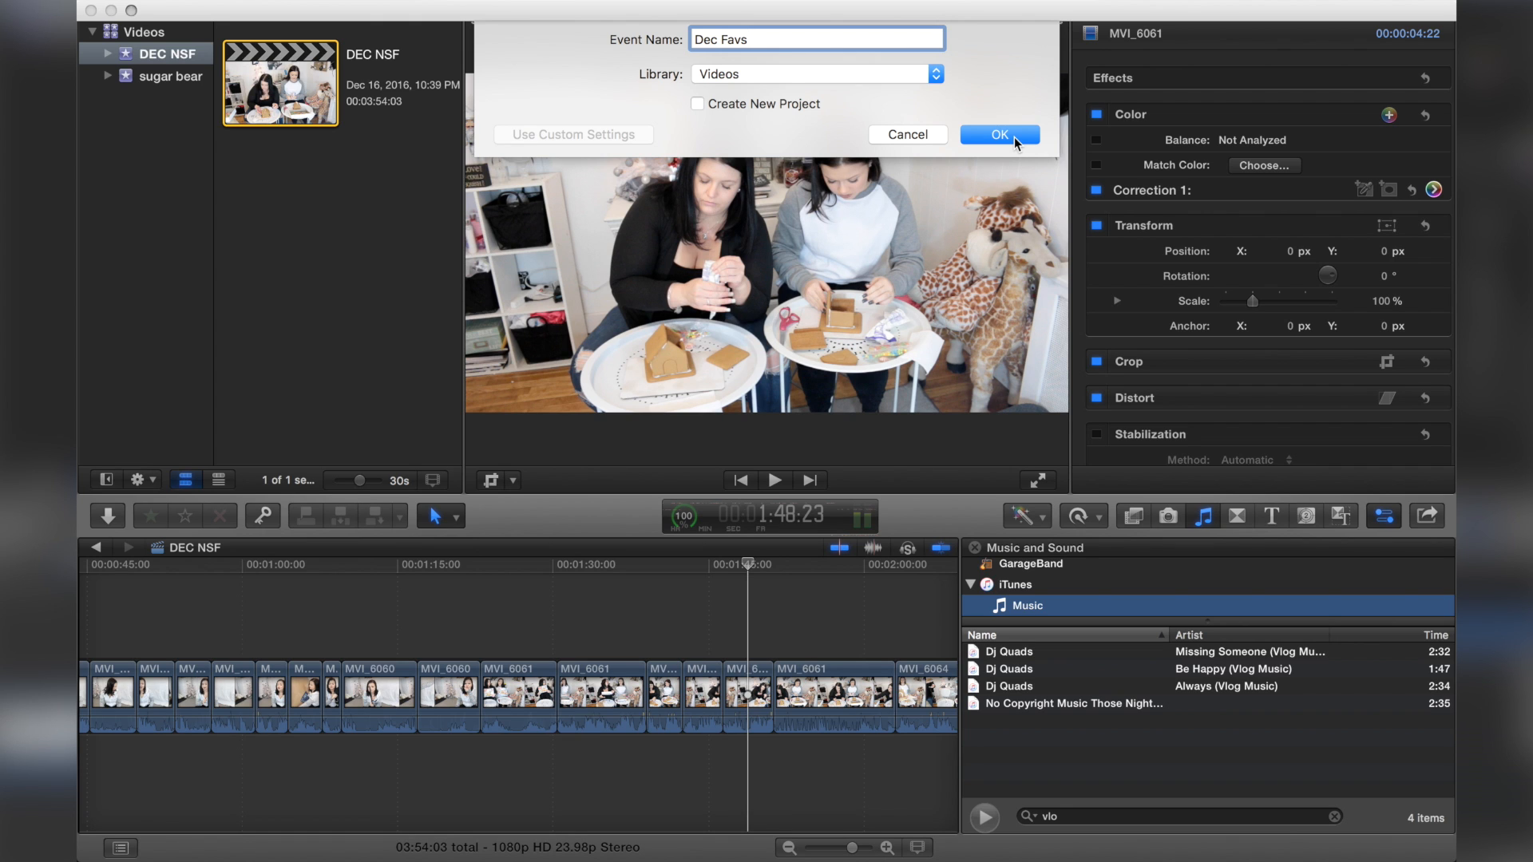
left_click(1014, 137)
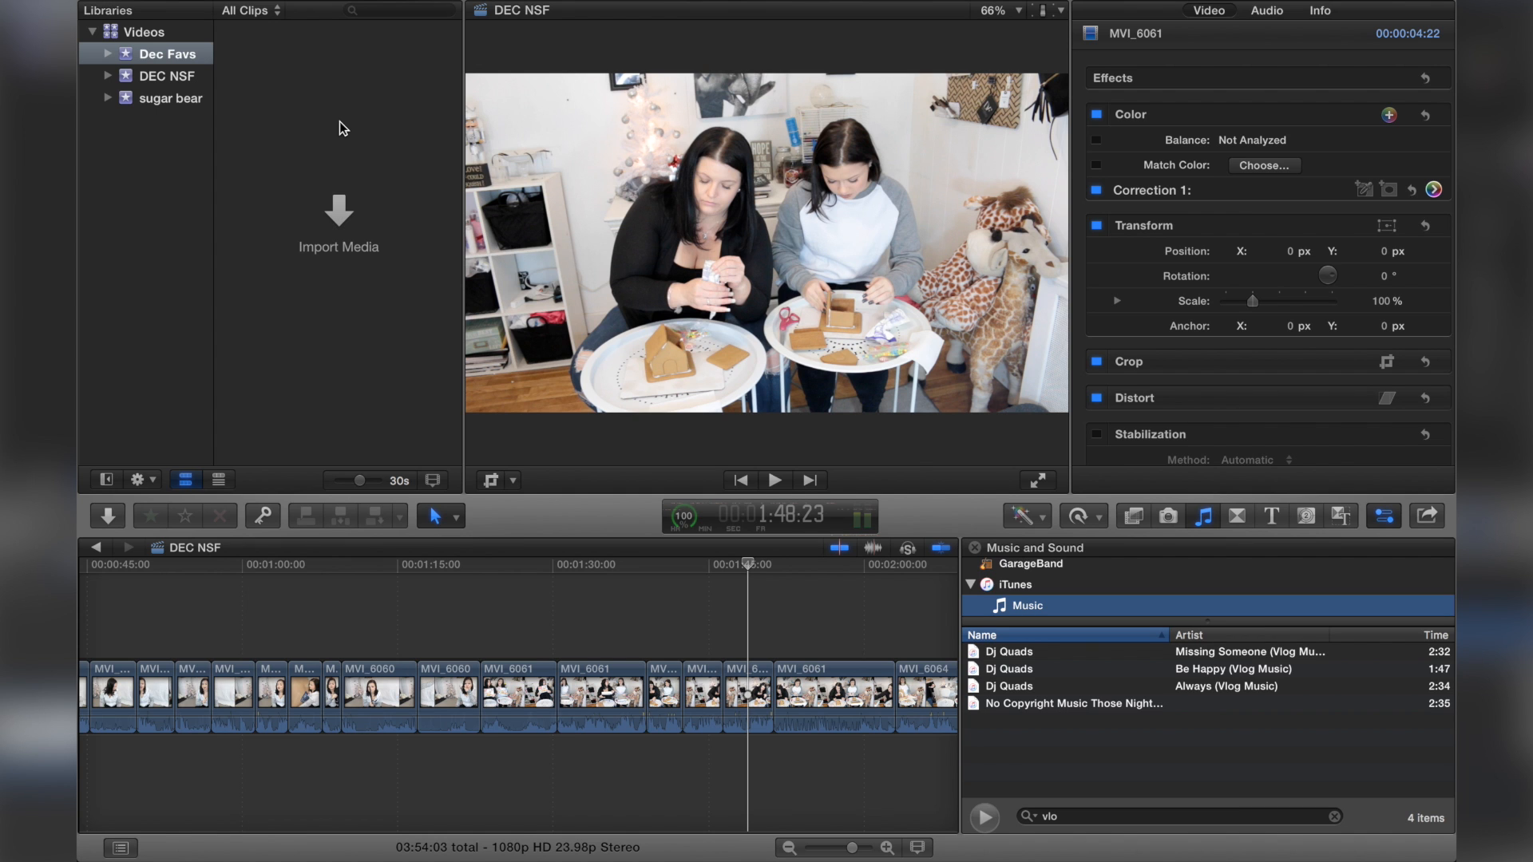
Step: Hide the media browser and create a new project named Dec Favs in the Dec Favs event
key("super+shift+1")
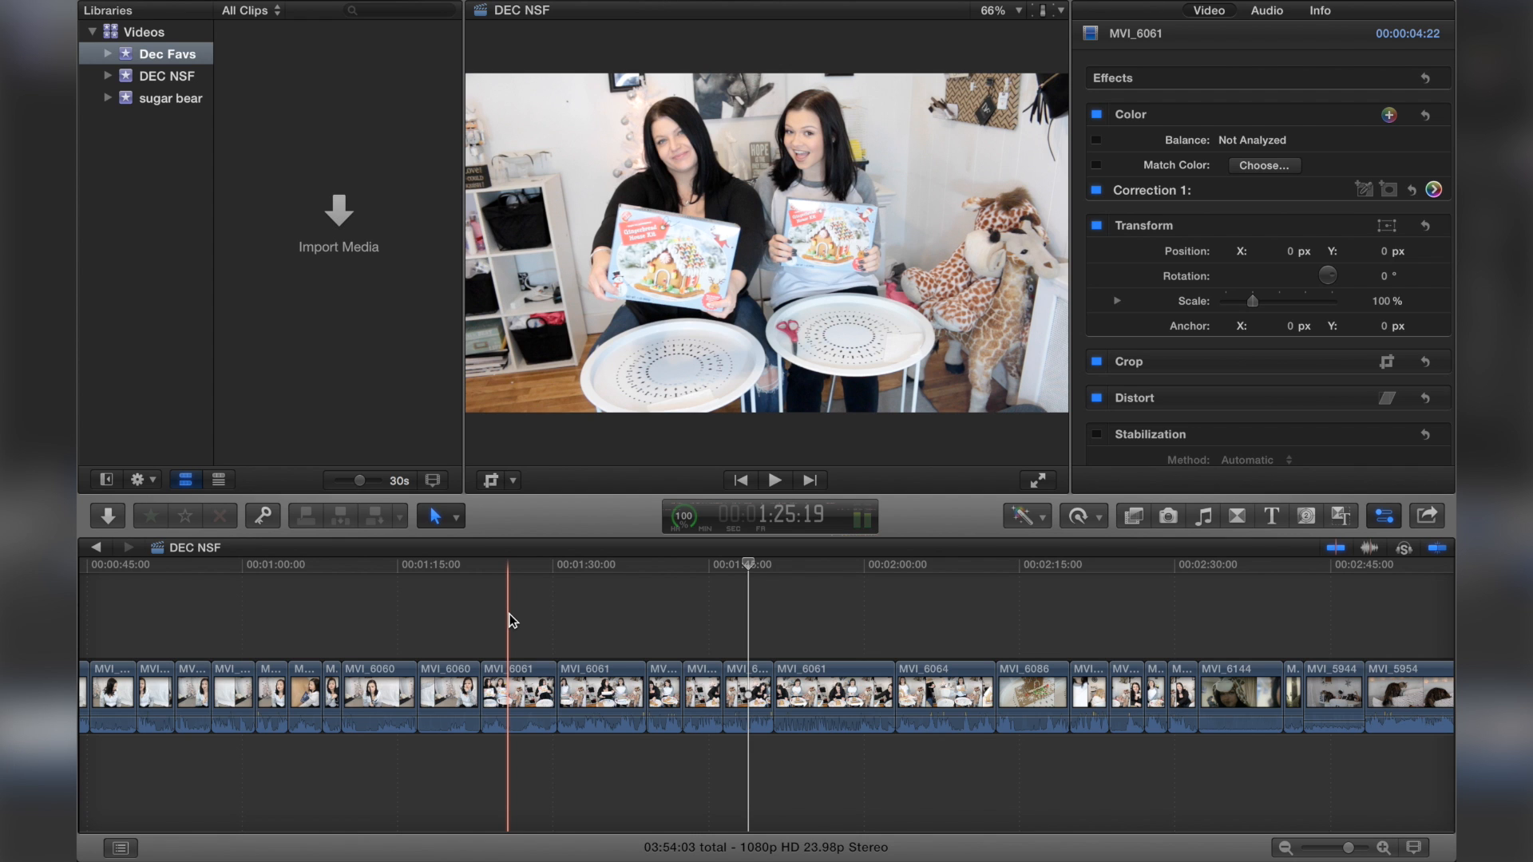
key("super+n")
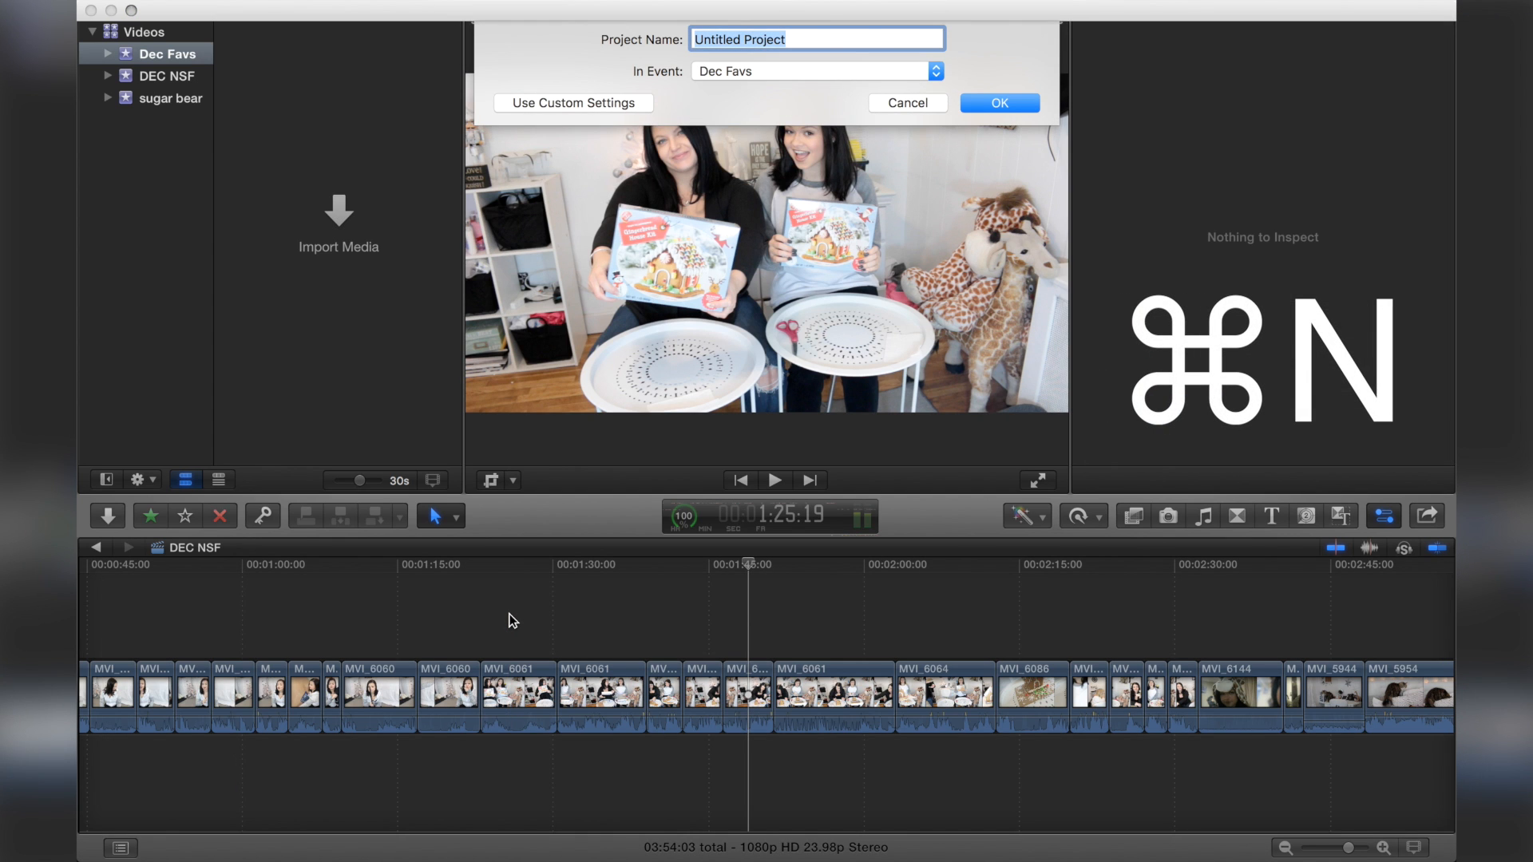
type("Dec Favs")
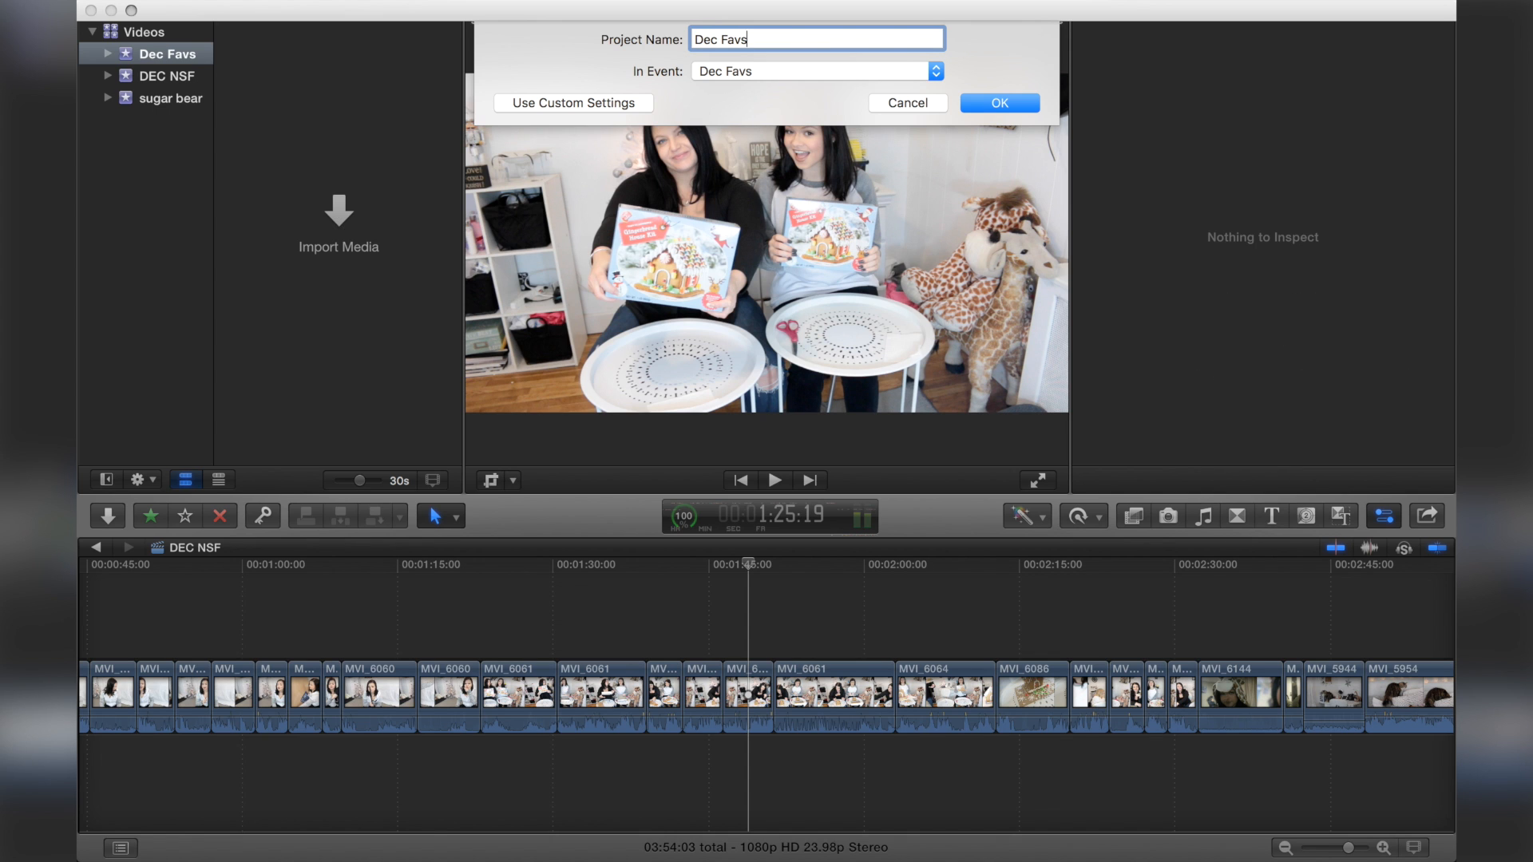
left_click(1001, 104)
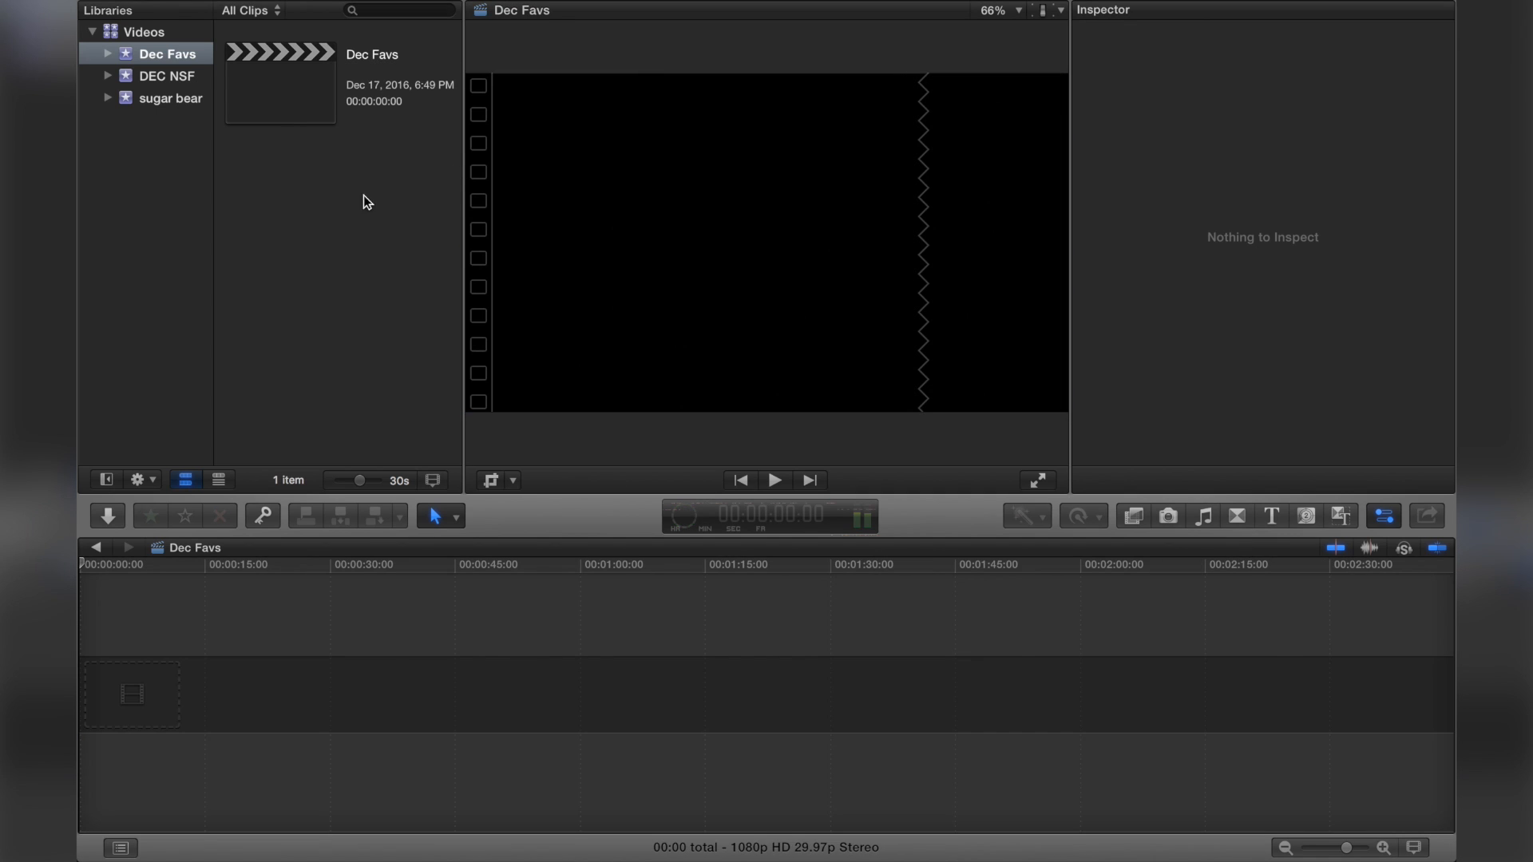
Step: Open Media Import and navigate on Allisa's Drive to YouTube > Raw Clips > December > Dec Favs
left_click(289, 118)
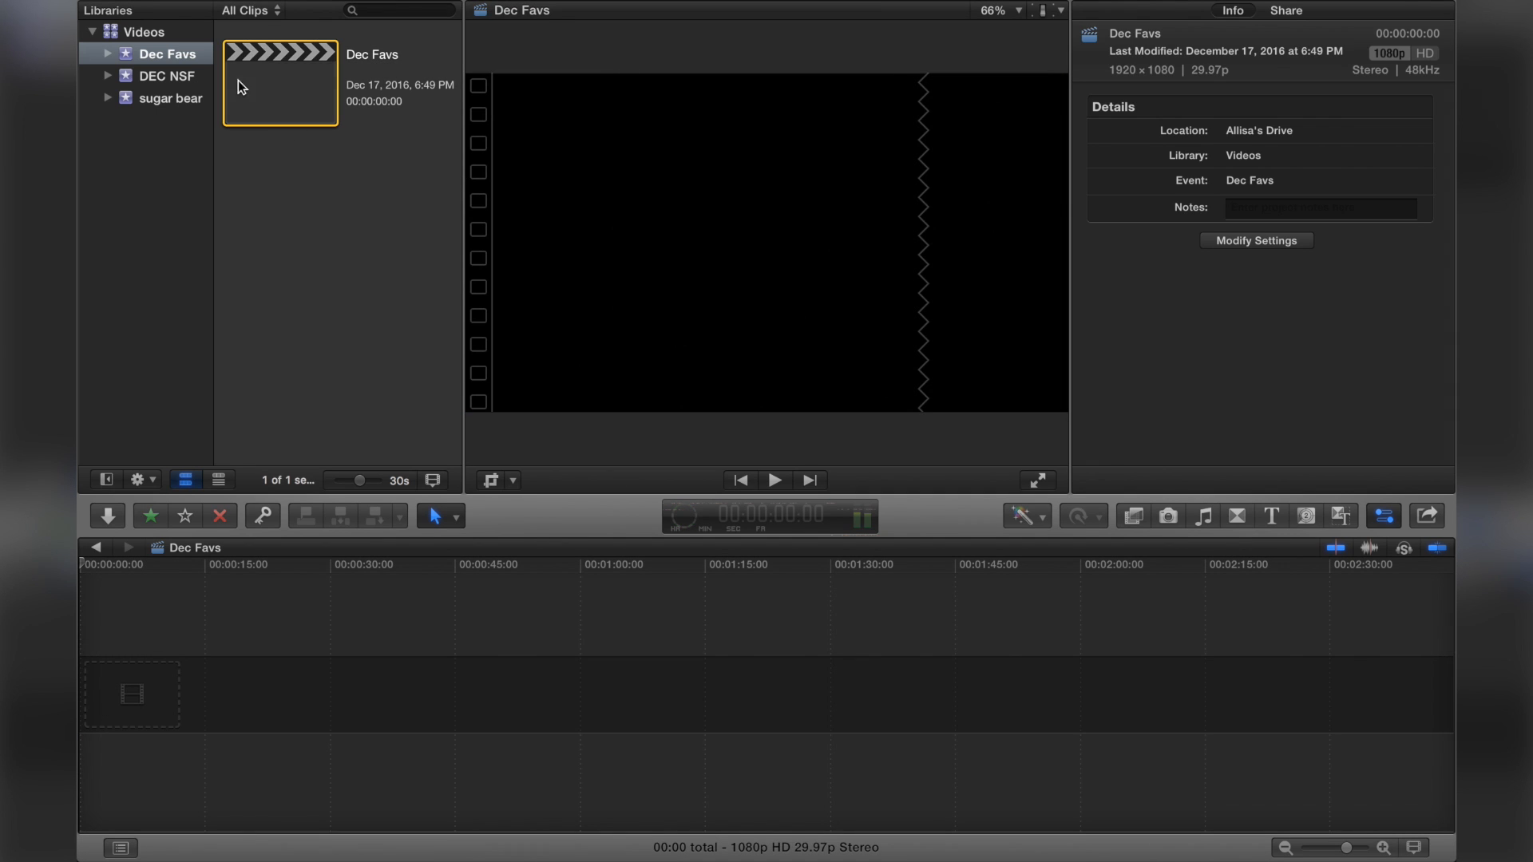
left_click(110, 517)
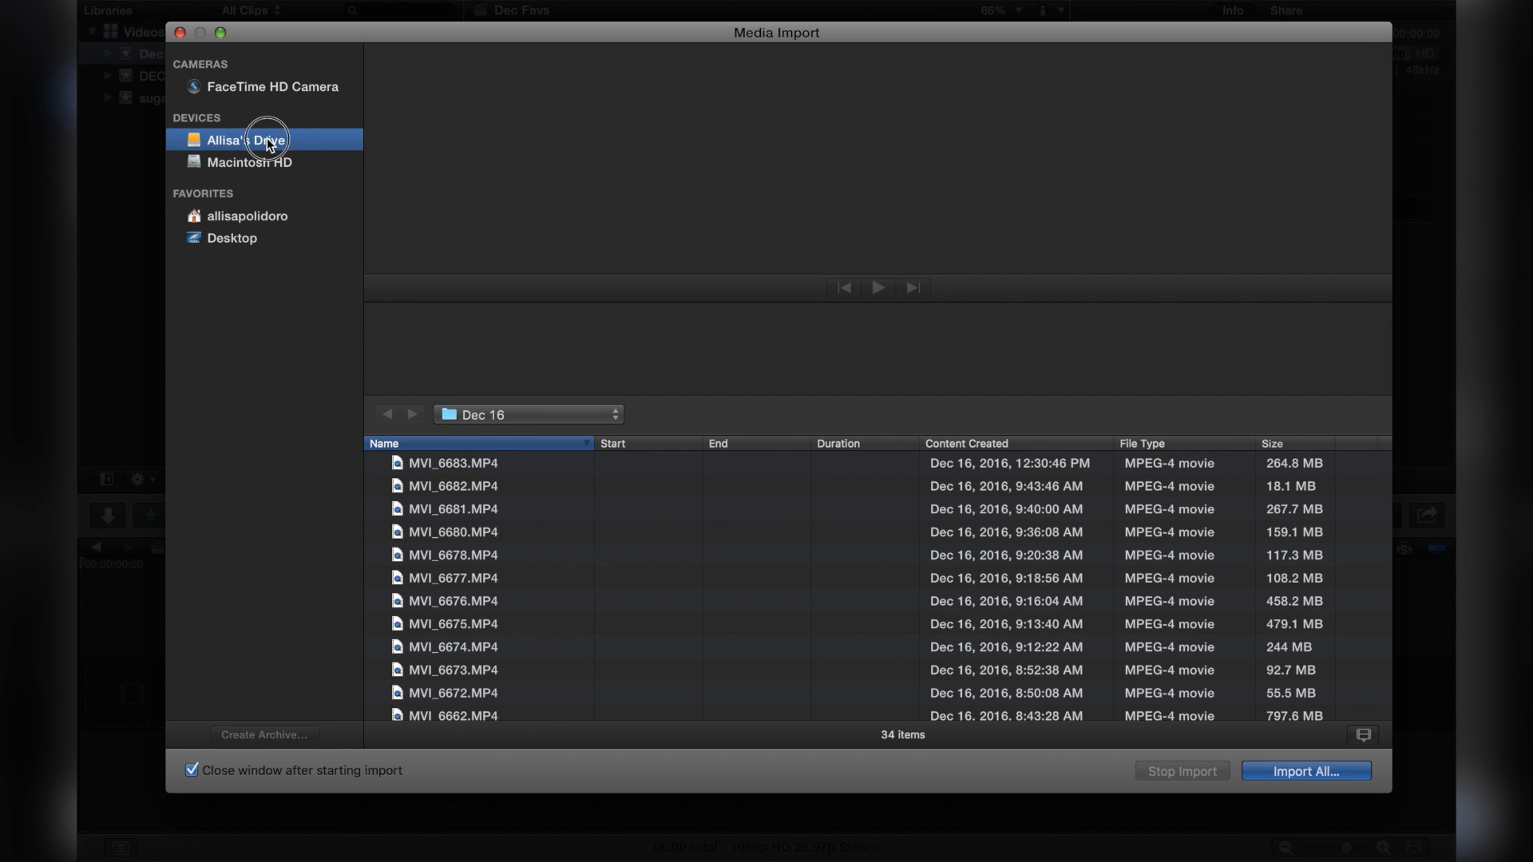
left_click(501, 416)
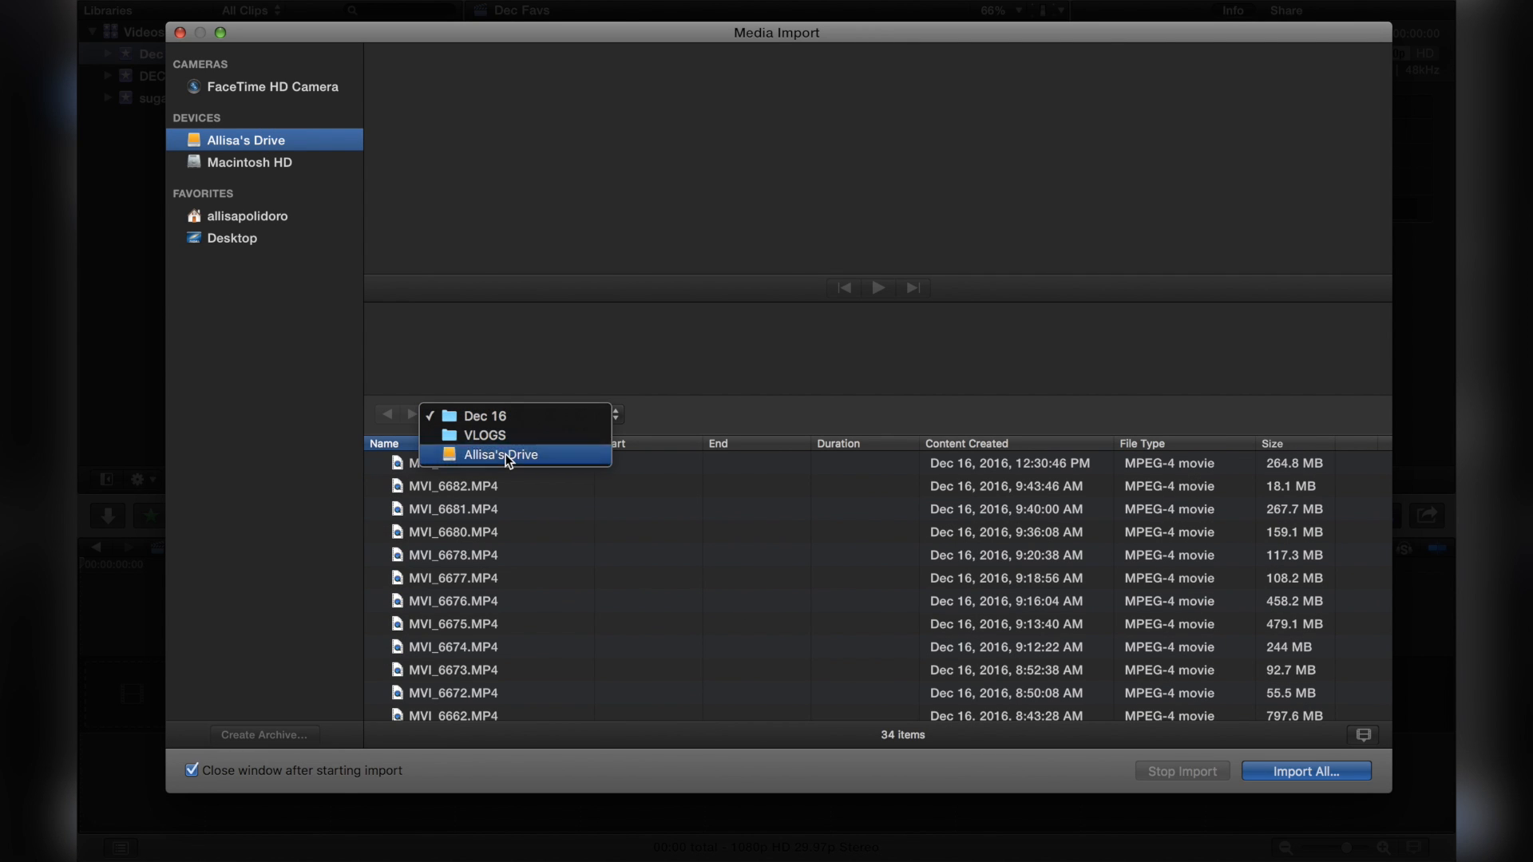
left_click(509, 455)
scroll(445, 520, "down", 1)
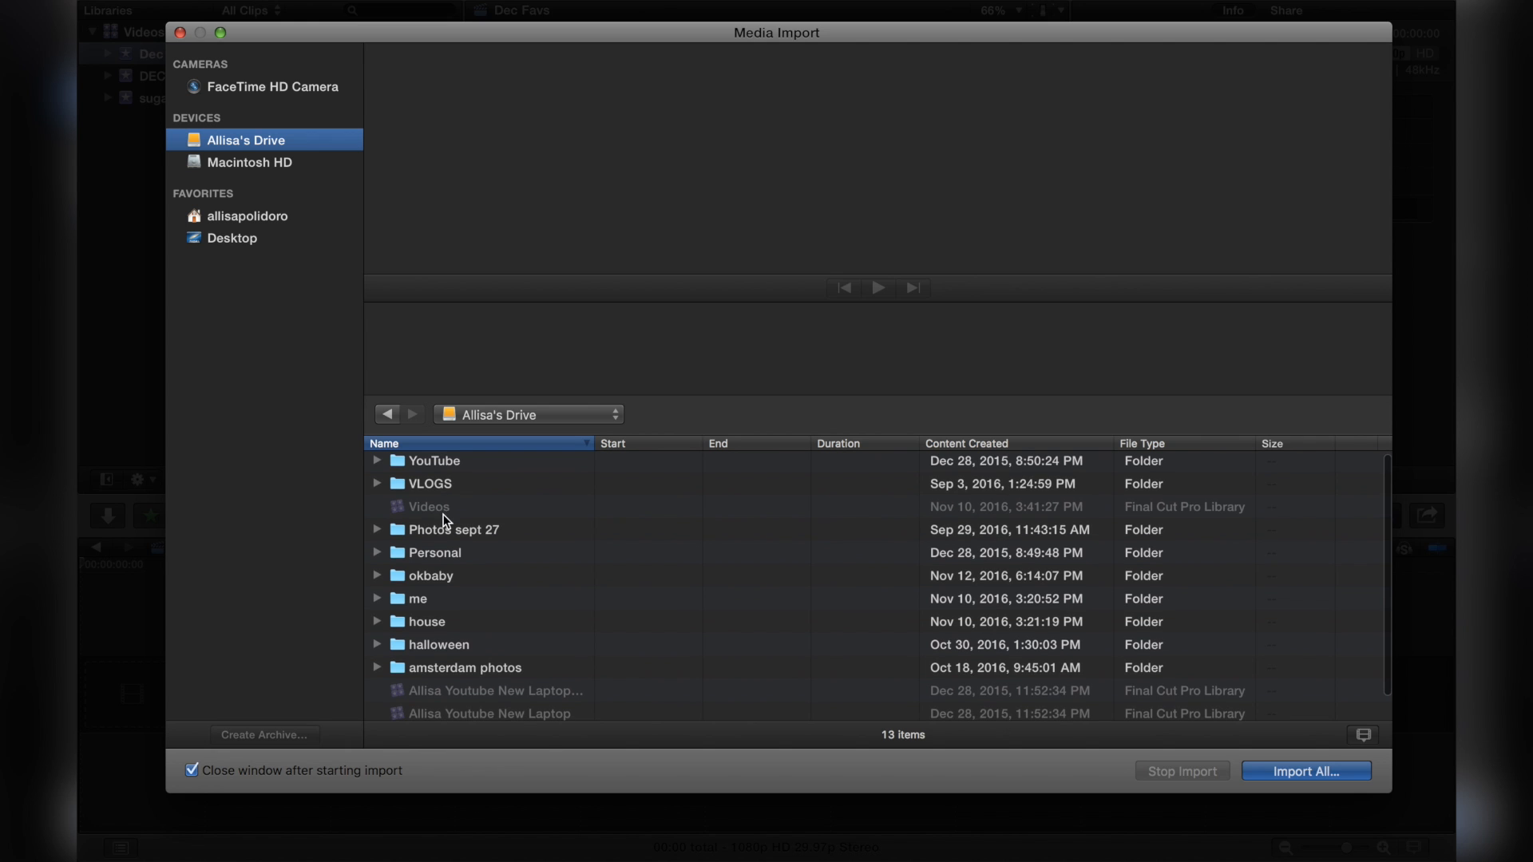
scroll(471, 645, "down", 2)
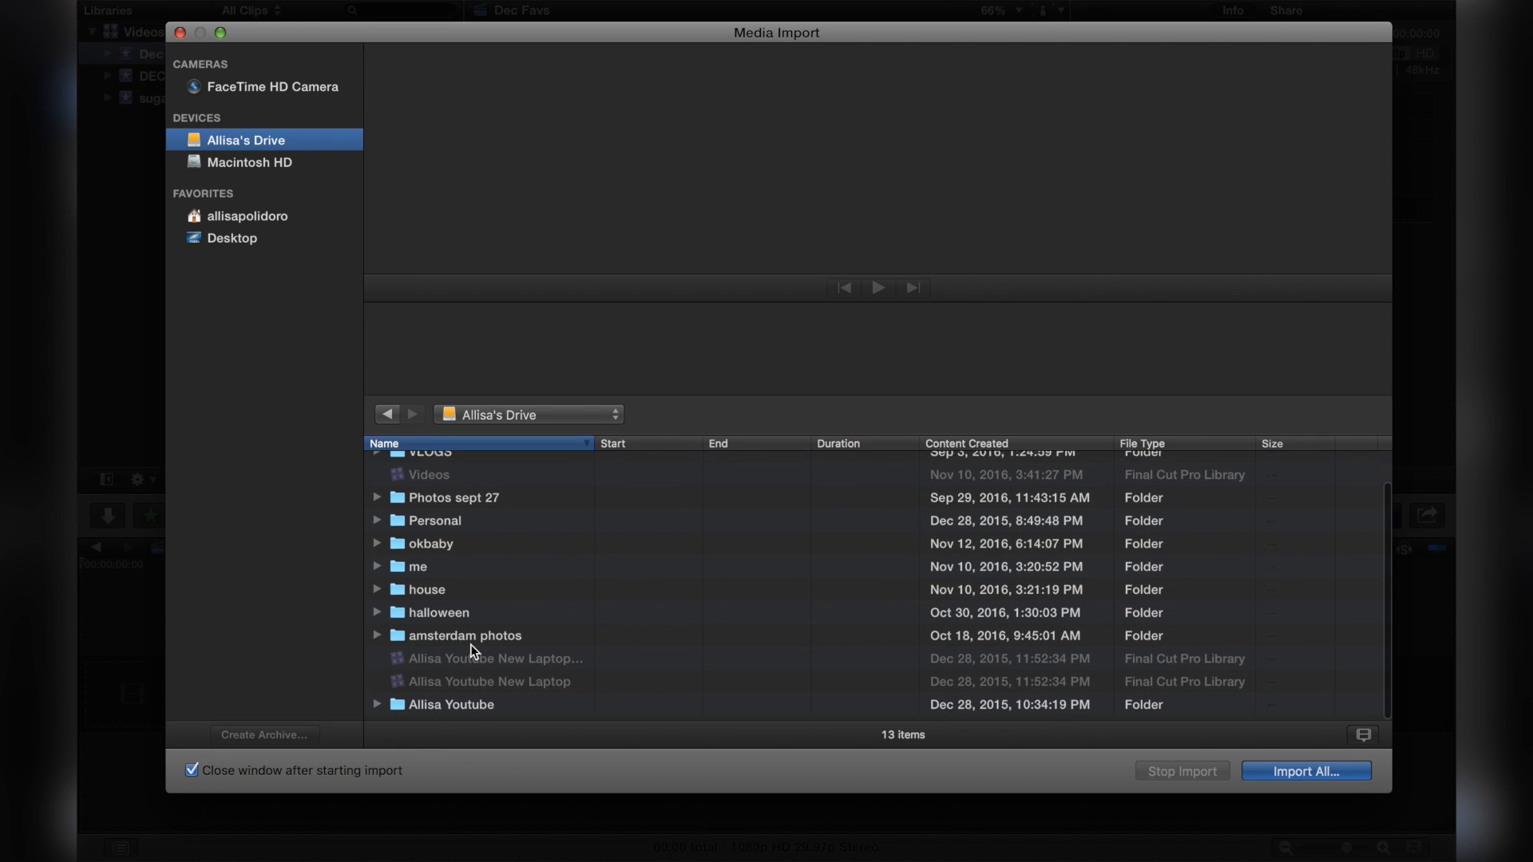
scroll(486, 576, "up", 2)
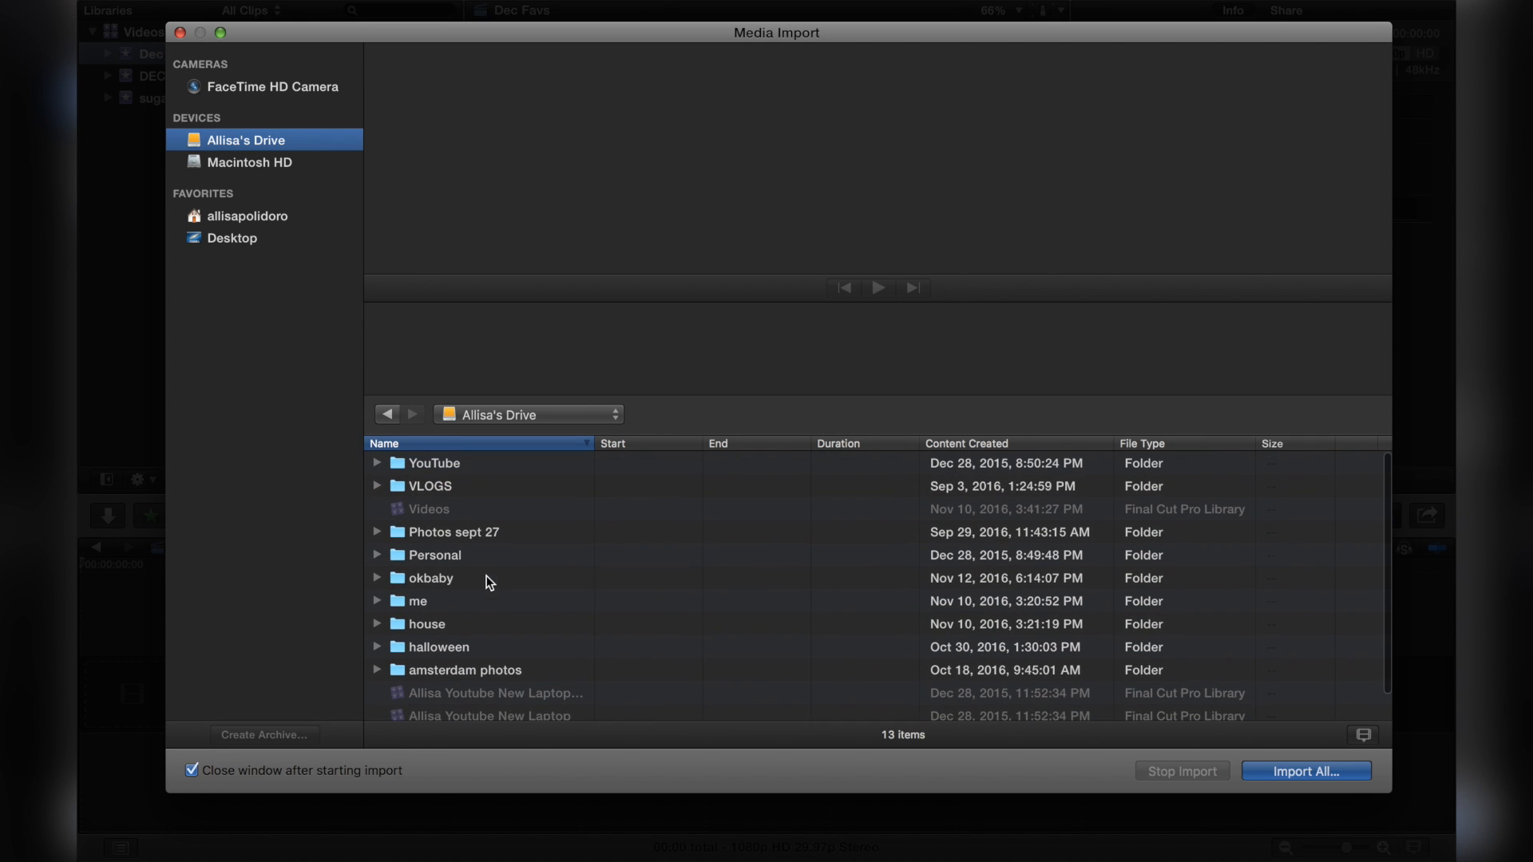
left_click(472, 466)
double_click(473, 467)
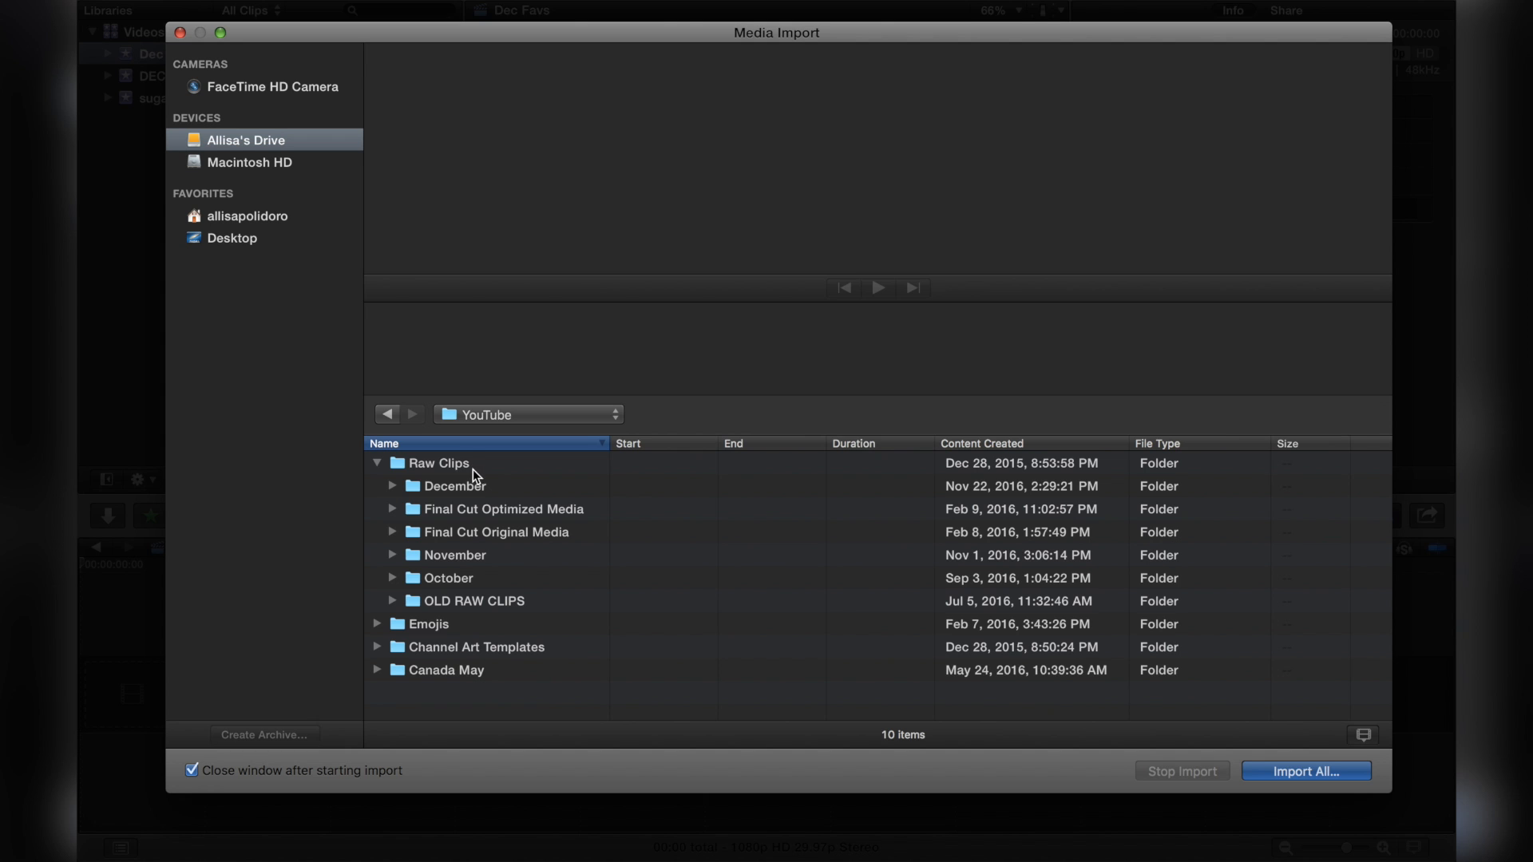
double_click(463, 486)
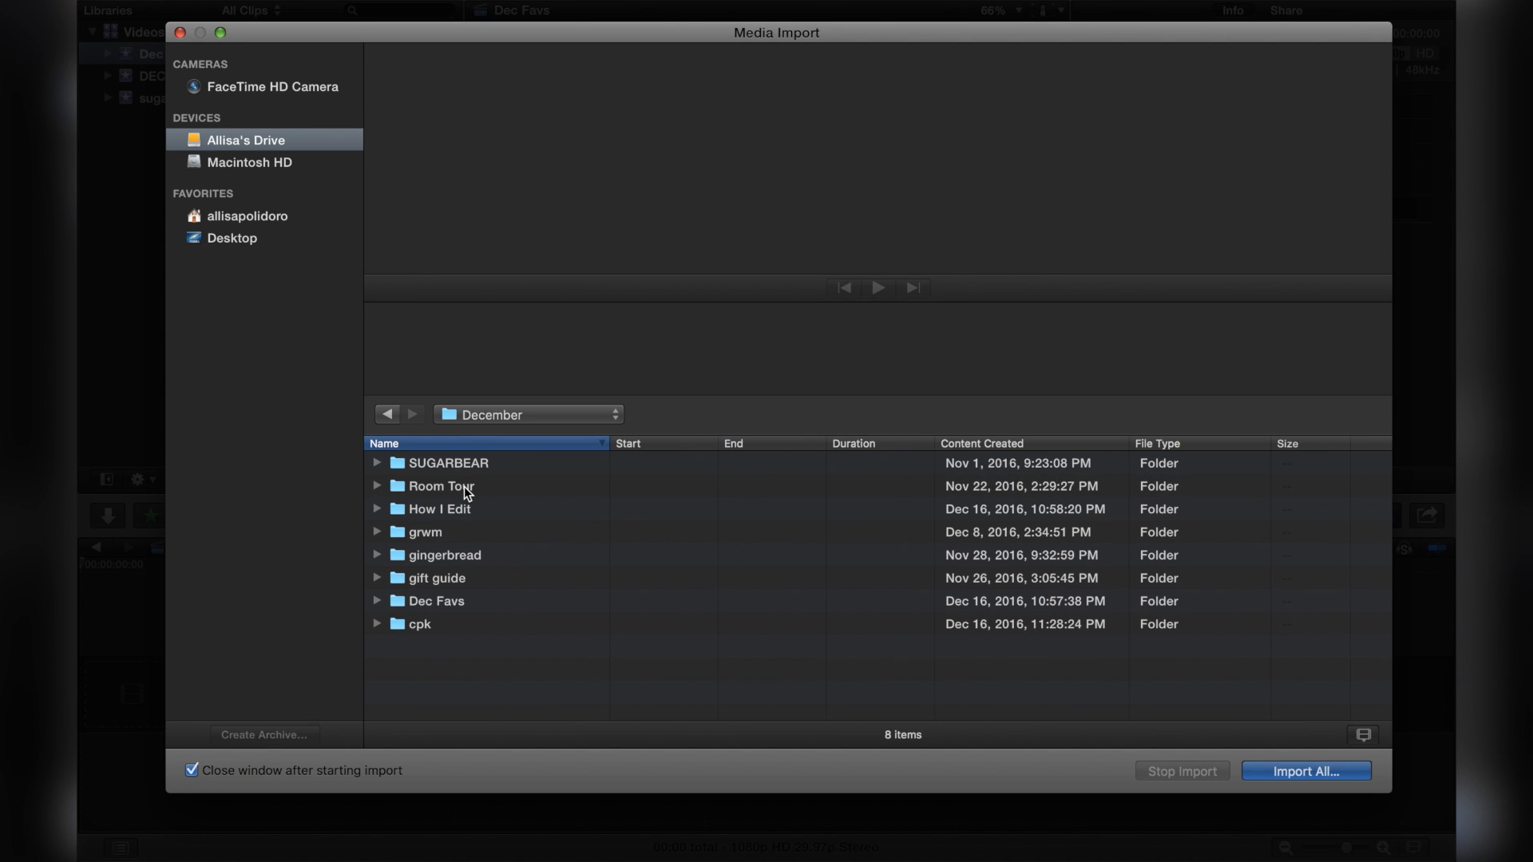
double_click(457, 605)
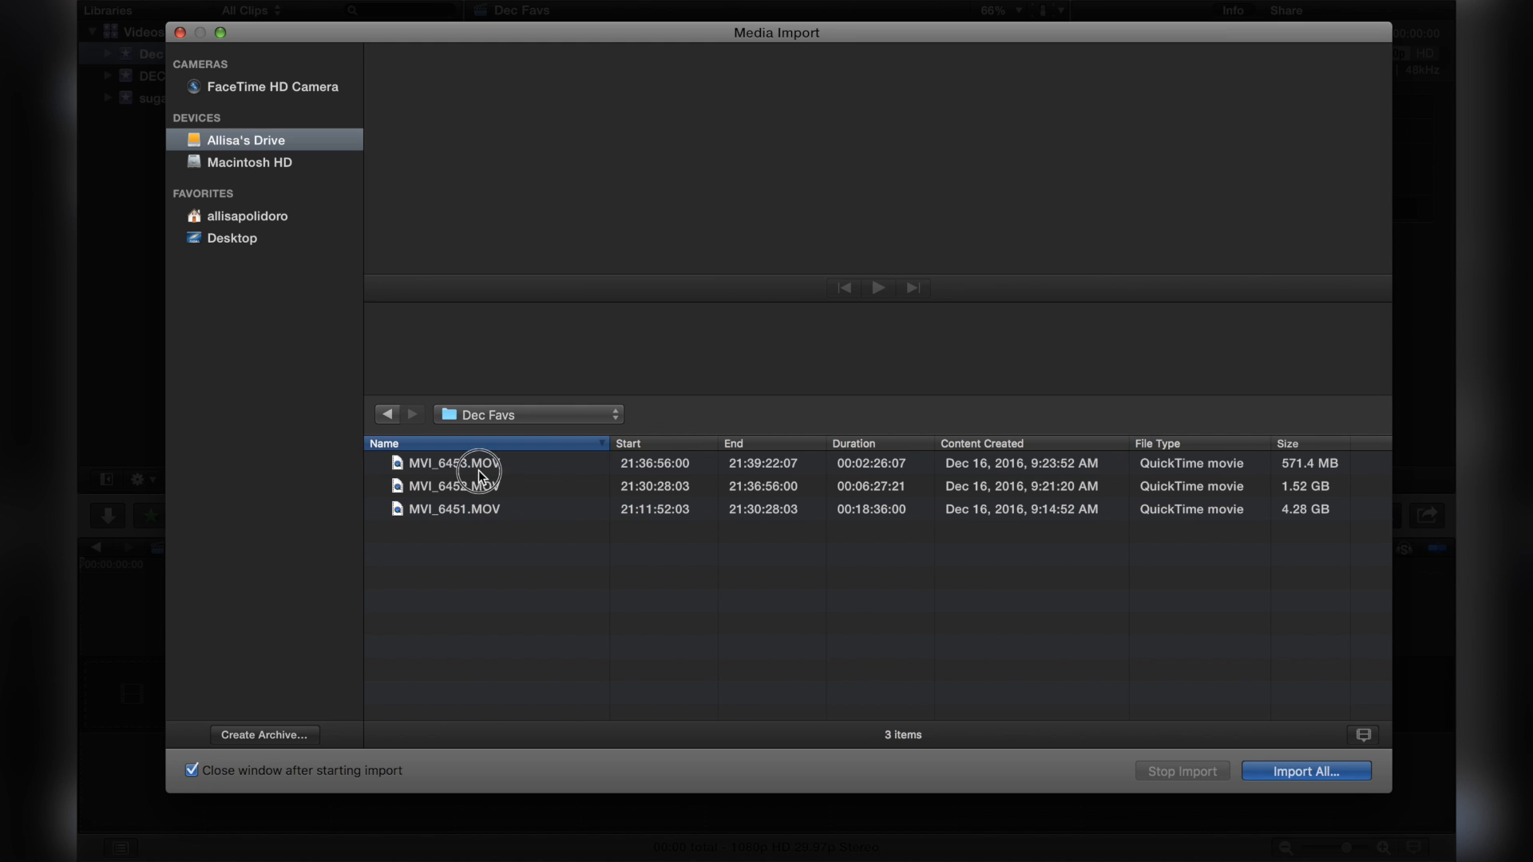
Step: Select all three MOV clips and import them into the existing Dec Favs event
left_click(478, 471)
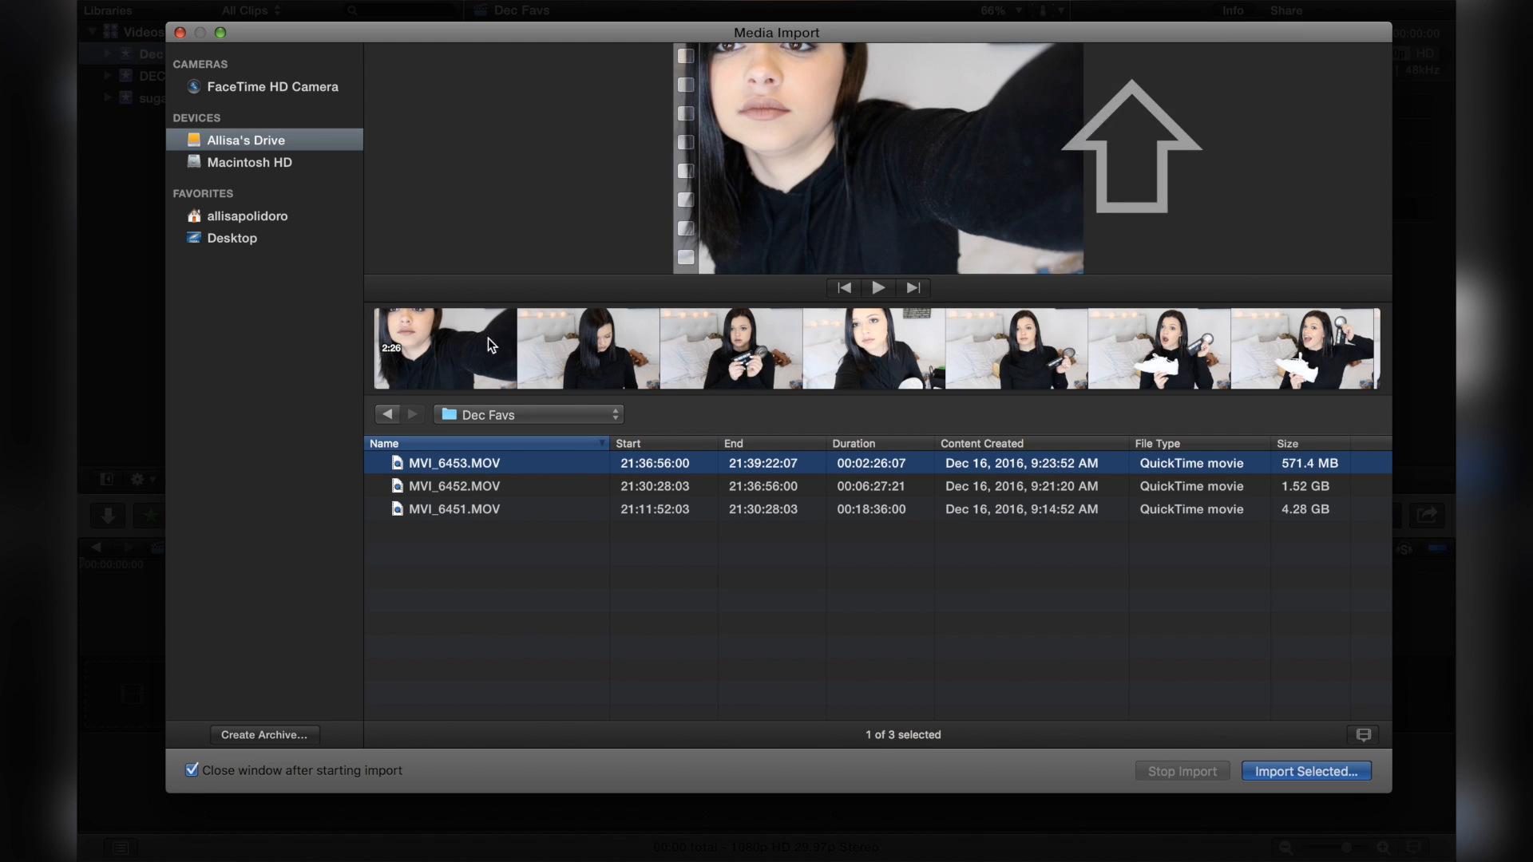
left_click(484, 514, "shift")
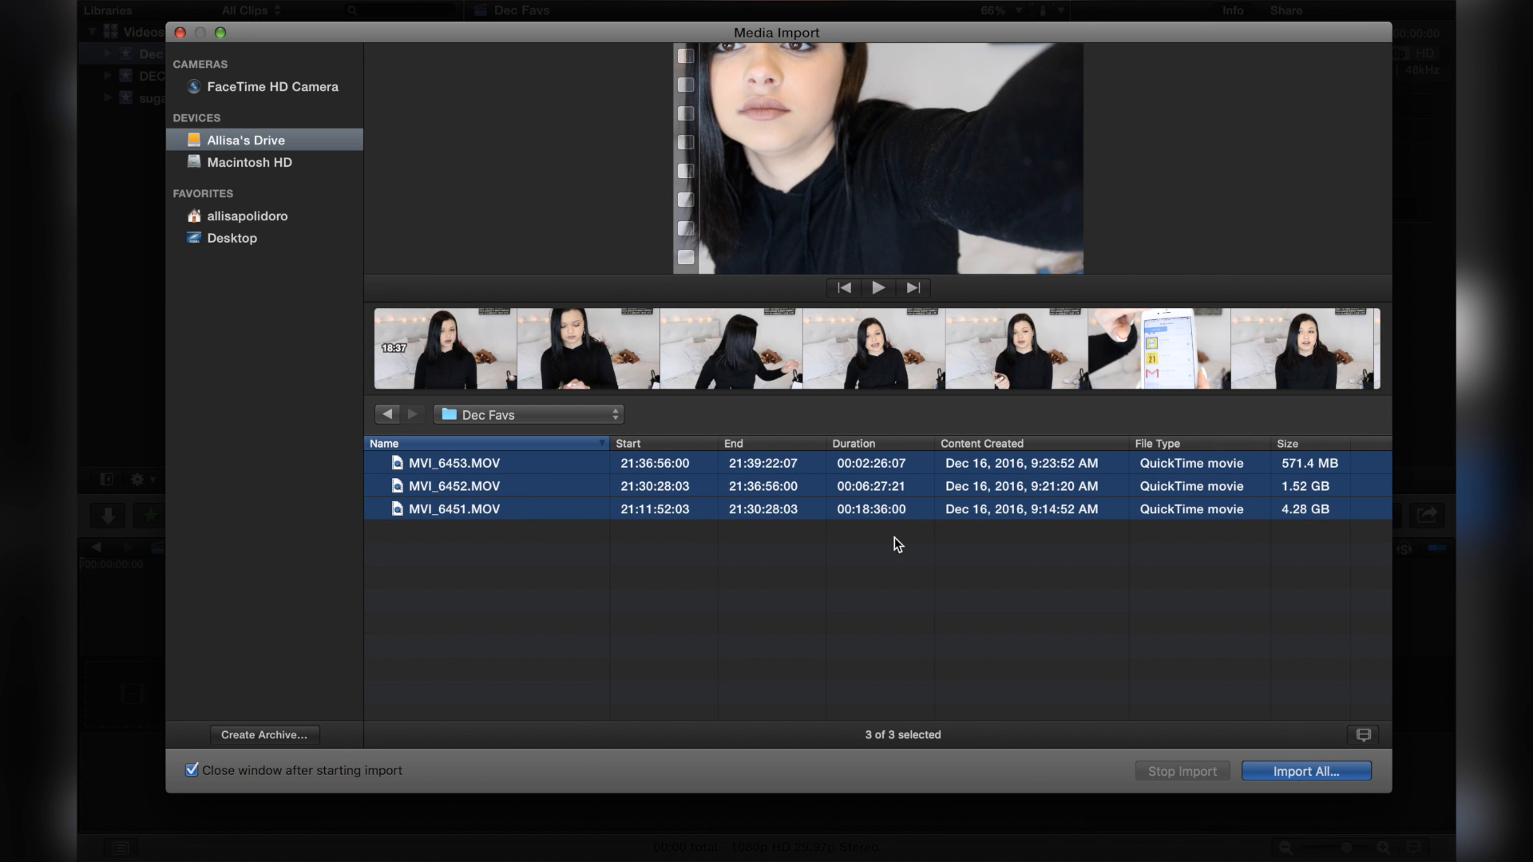
left_click(1305, 776)
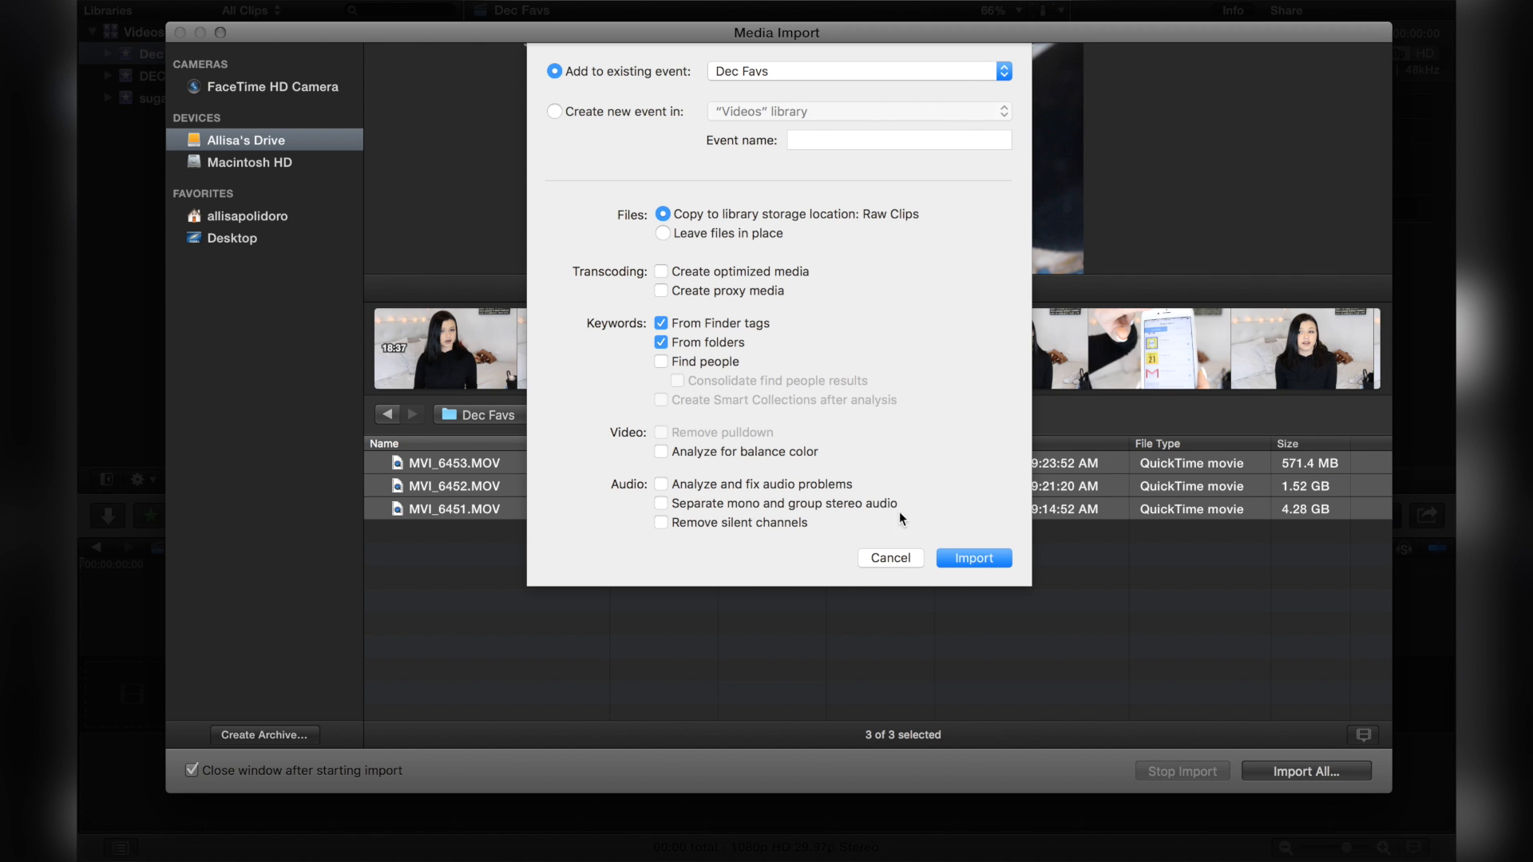
left_click(972, 559)
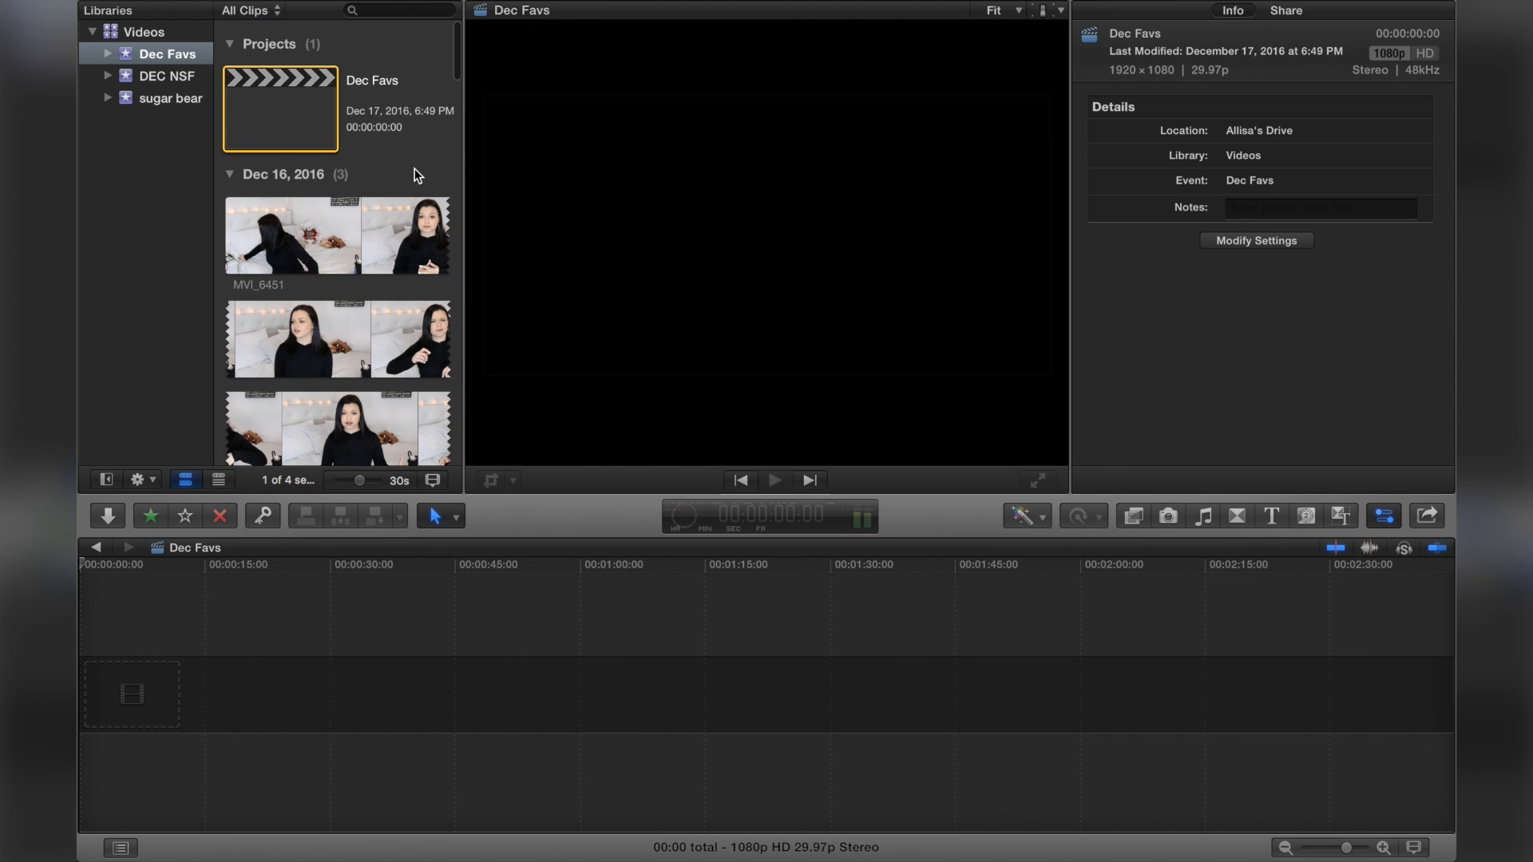
Step: Select the three imported clips in the browser and drag them into the project timeline
left_click(424, 173)
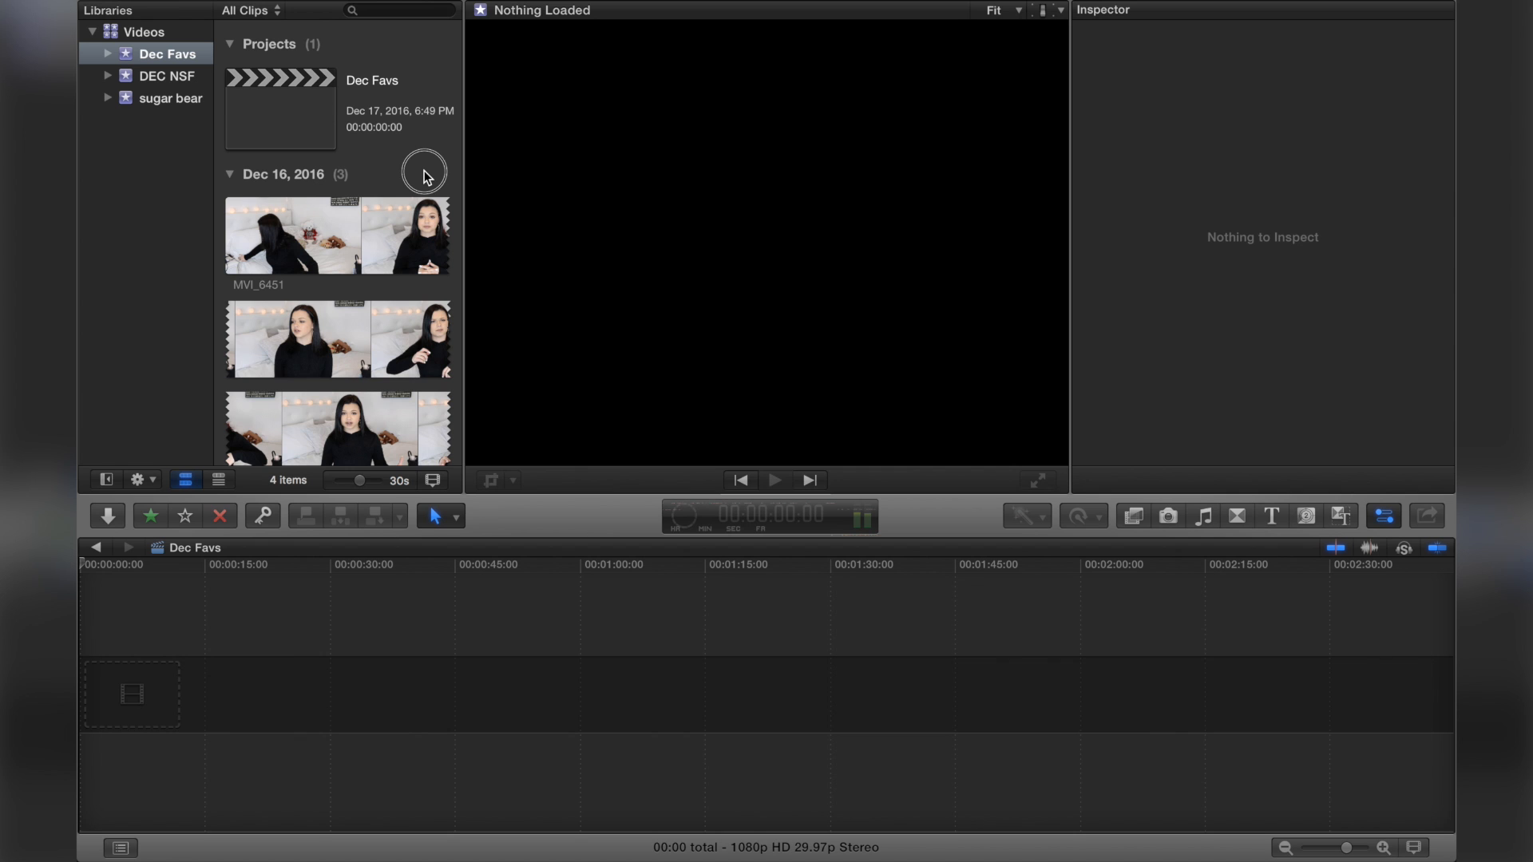
left_click_drag(424, 172, 305, 795)
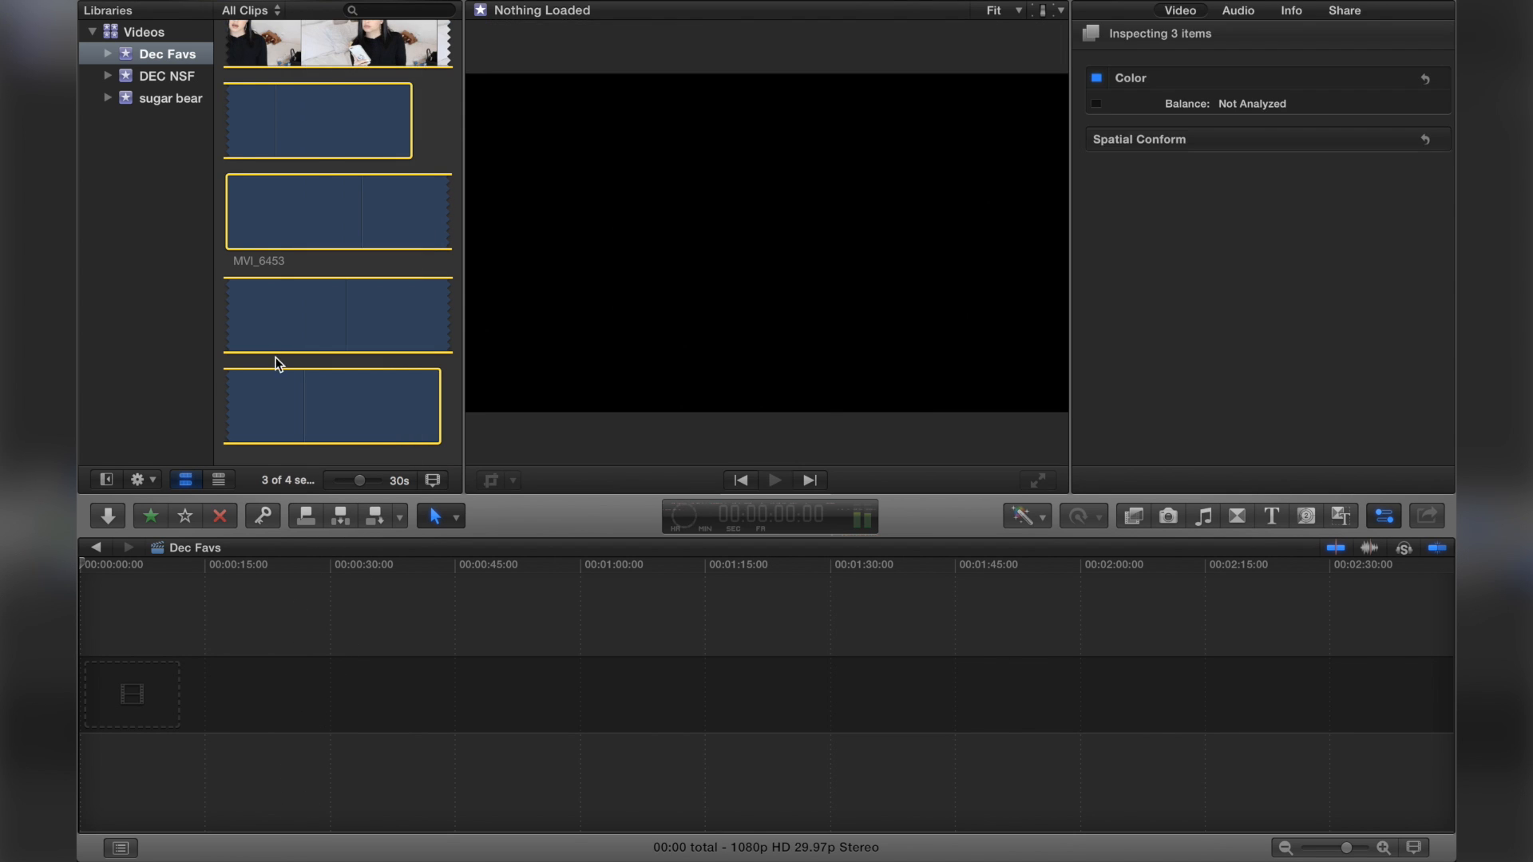
scroll(306, 342, "up", 10)
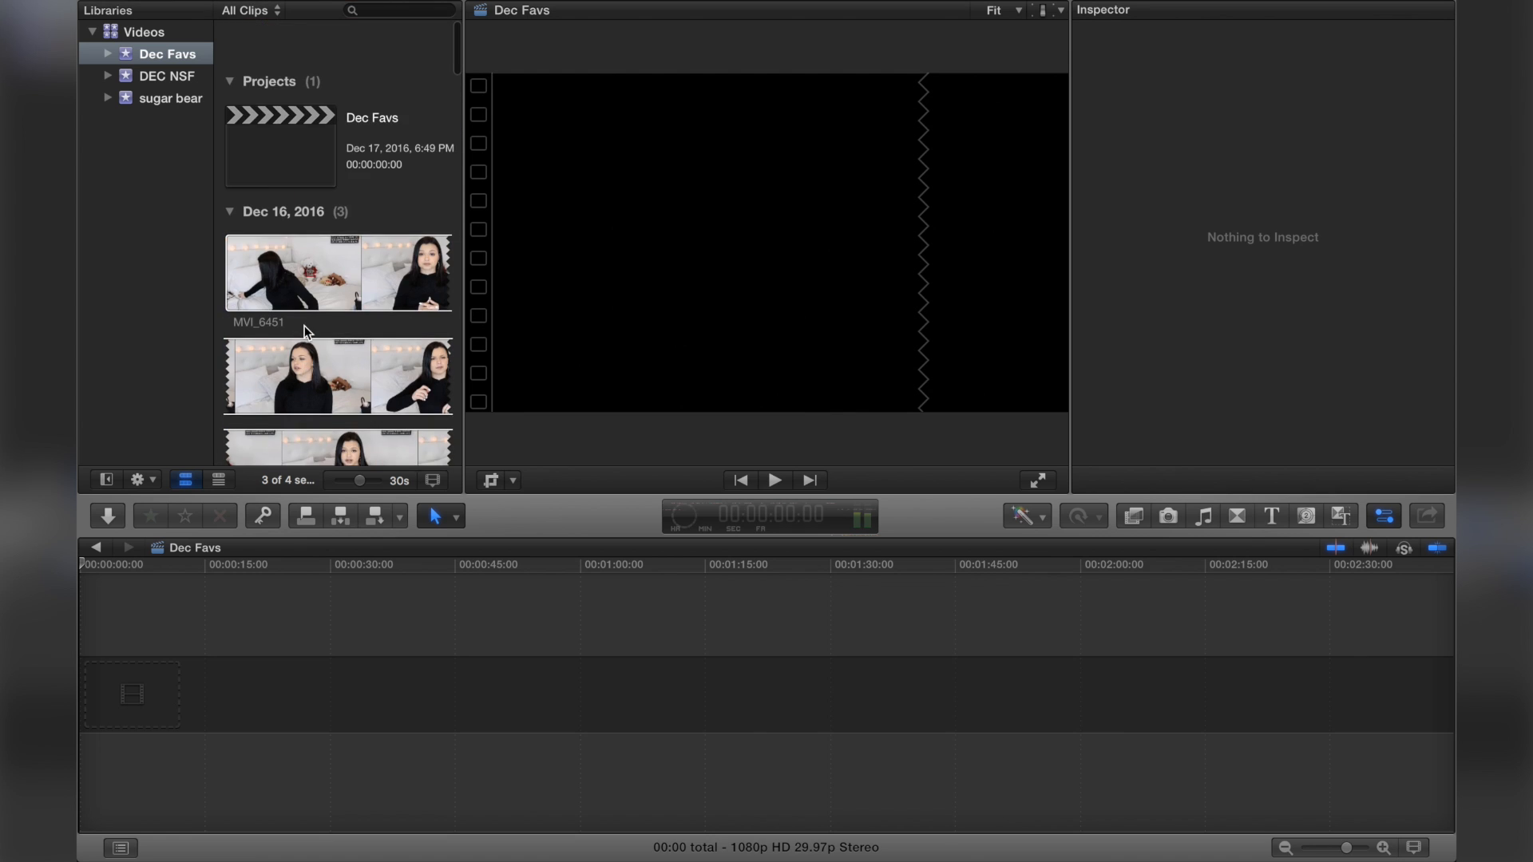
left_click_drag(328, 216, 220, 598)
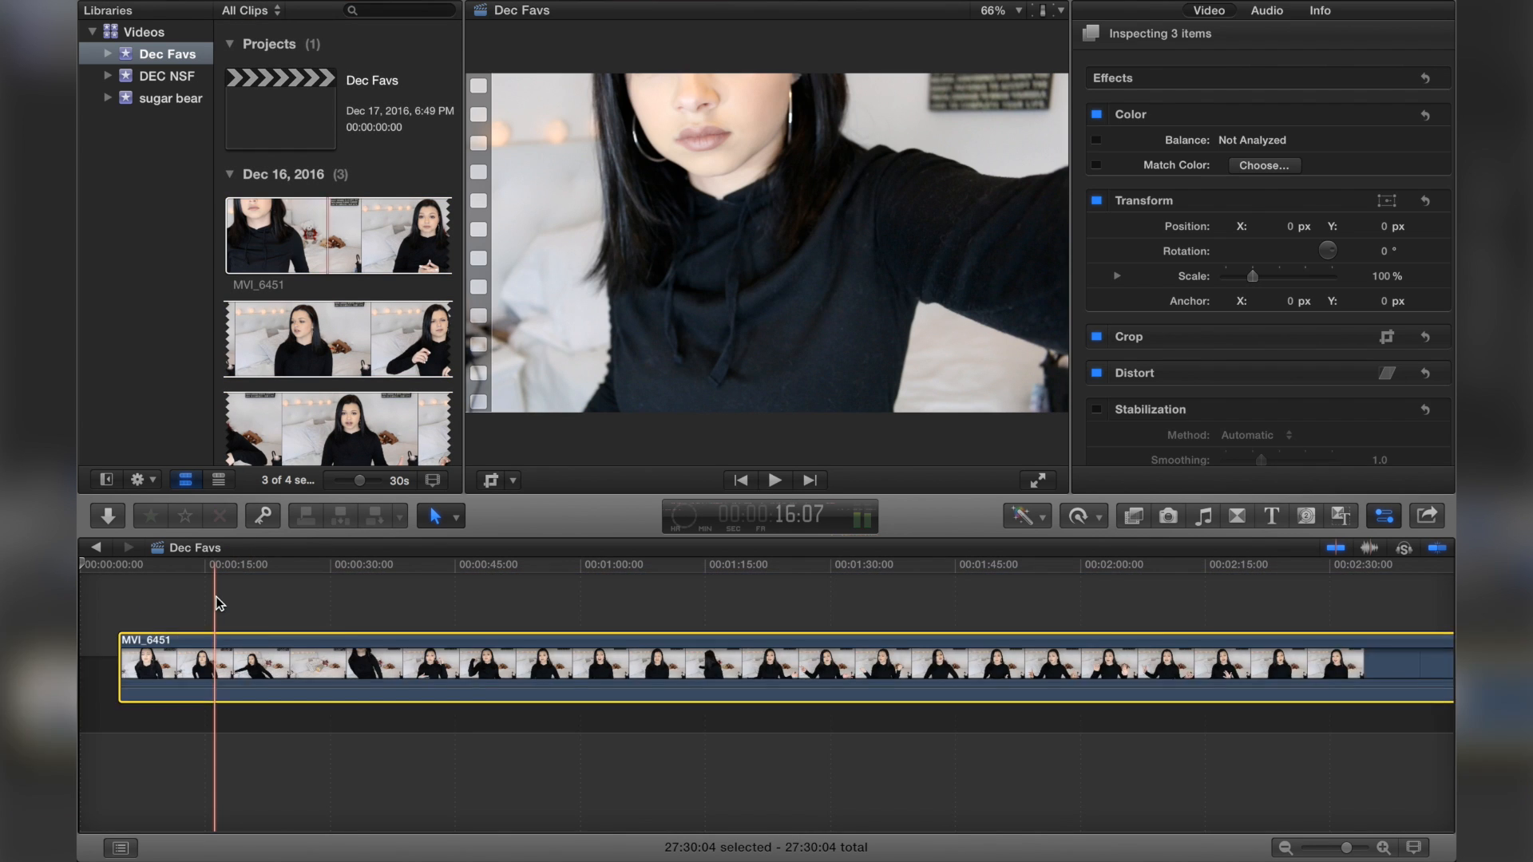
Step: Zoom the timeline out to show the whole sequence
left_click(575, 609)
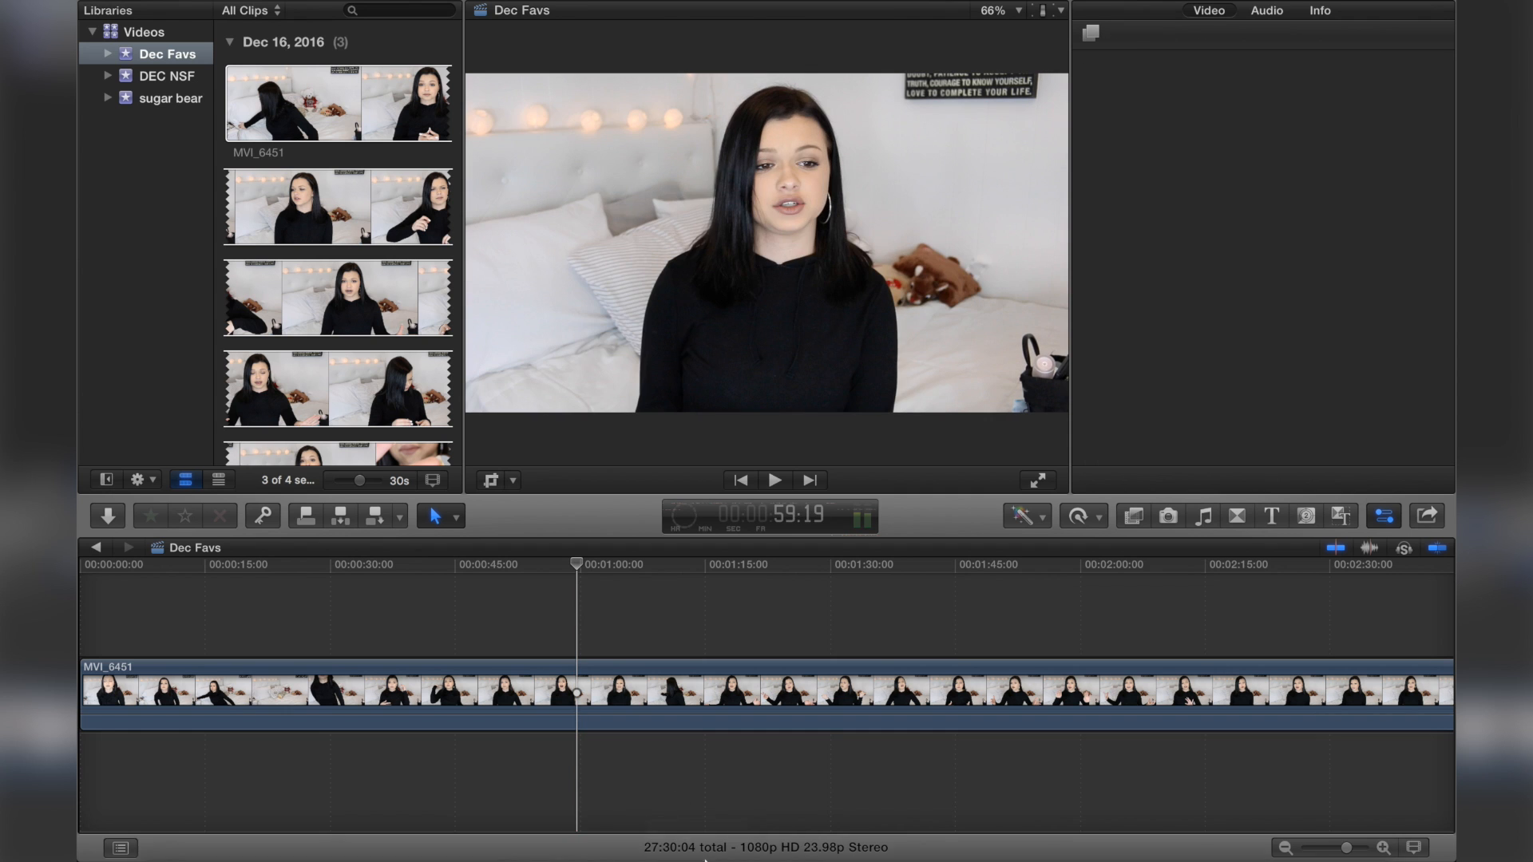
mouse_move(648, 847)
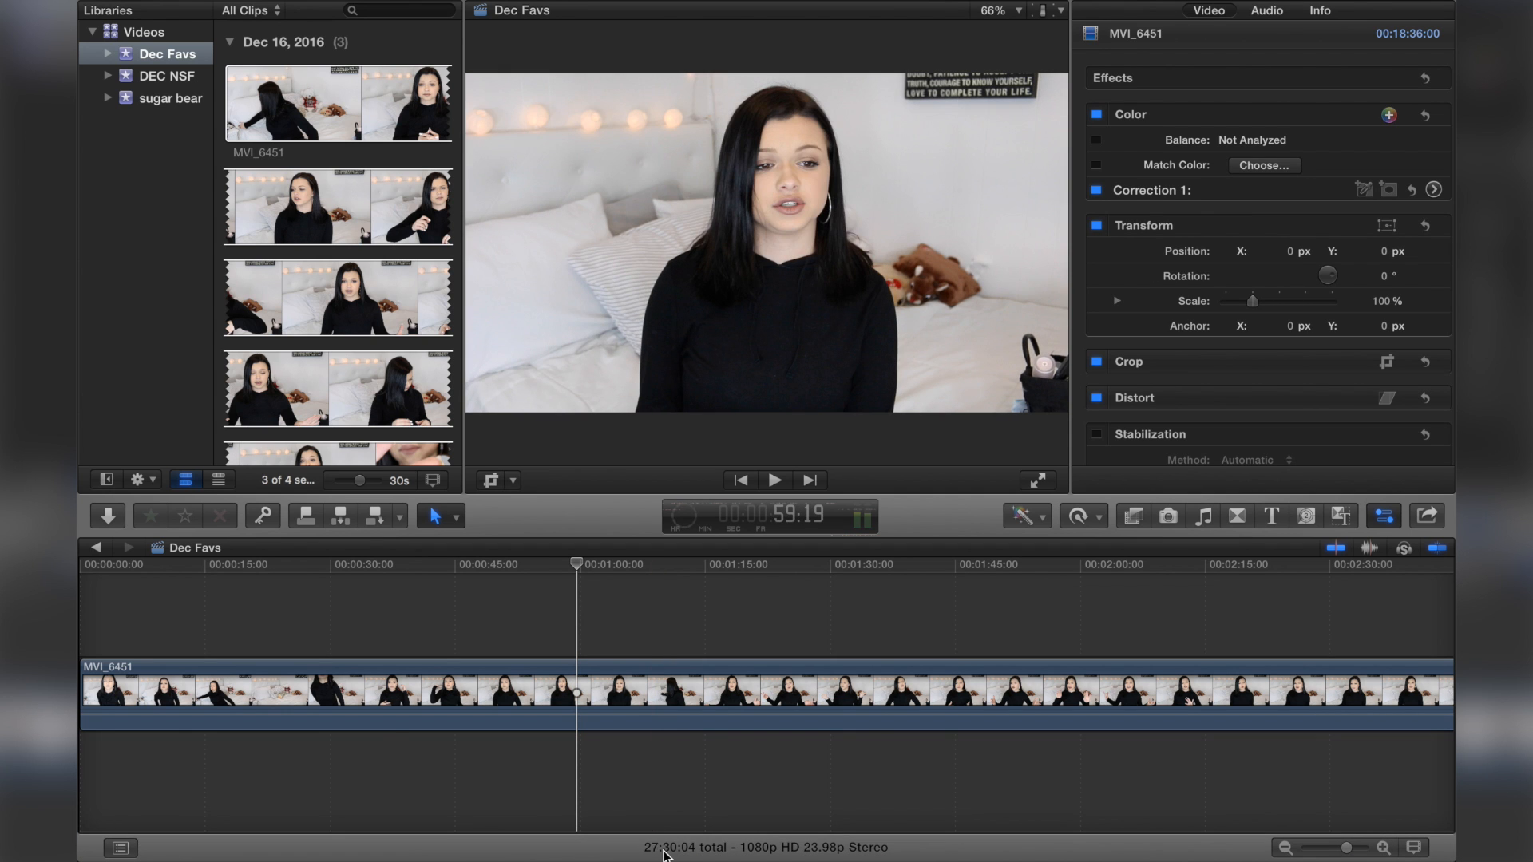
key("super+minus")
key("super+minus")
key("super+minus")
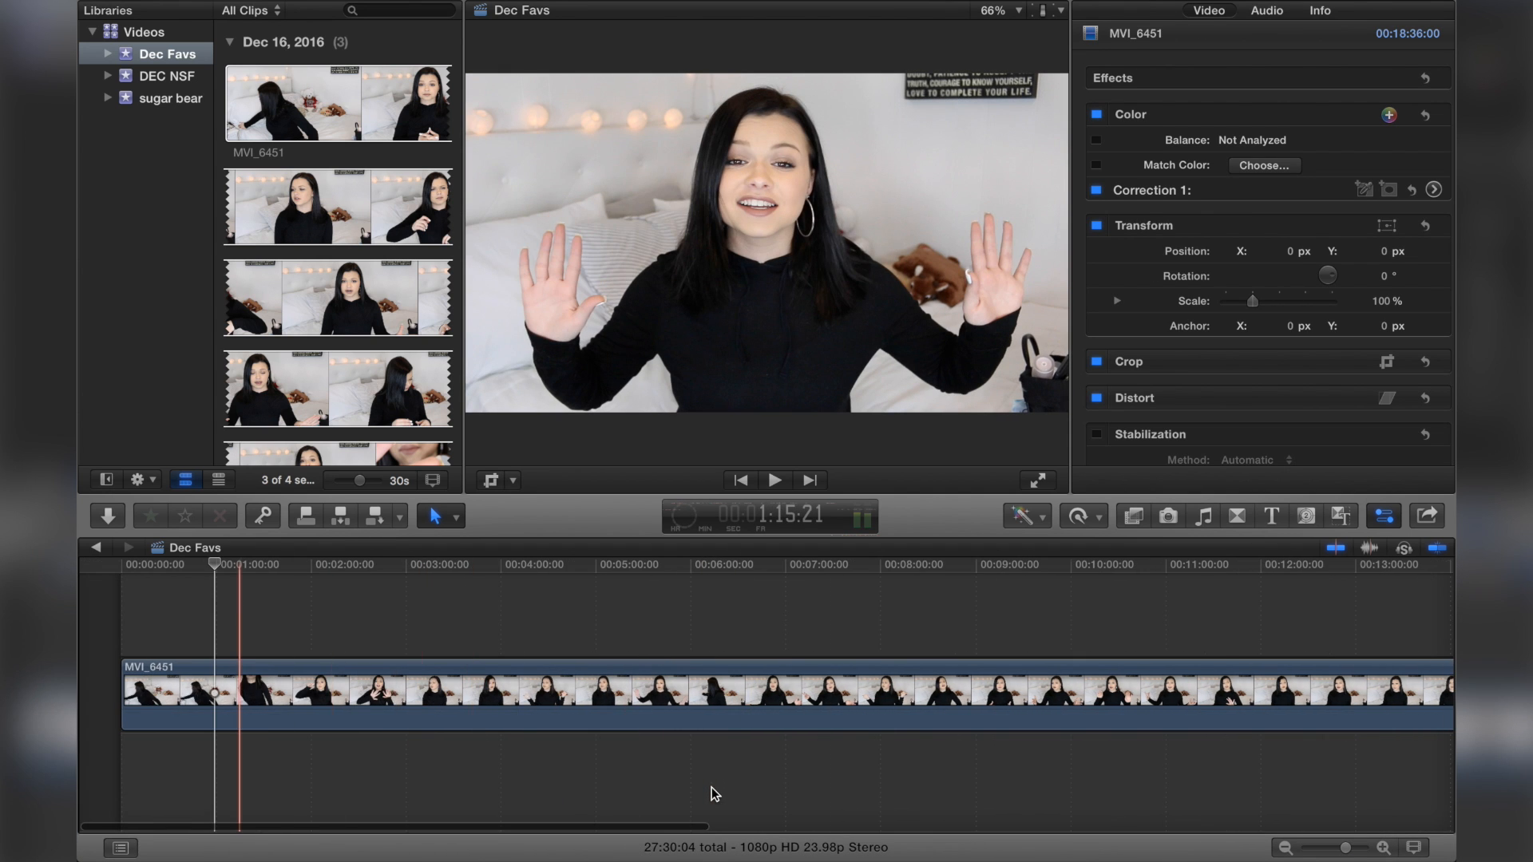
key("super+minus")
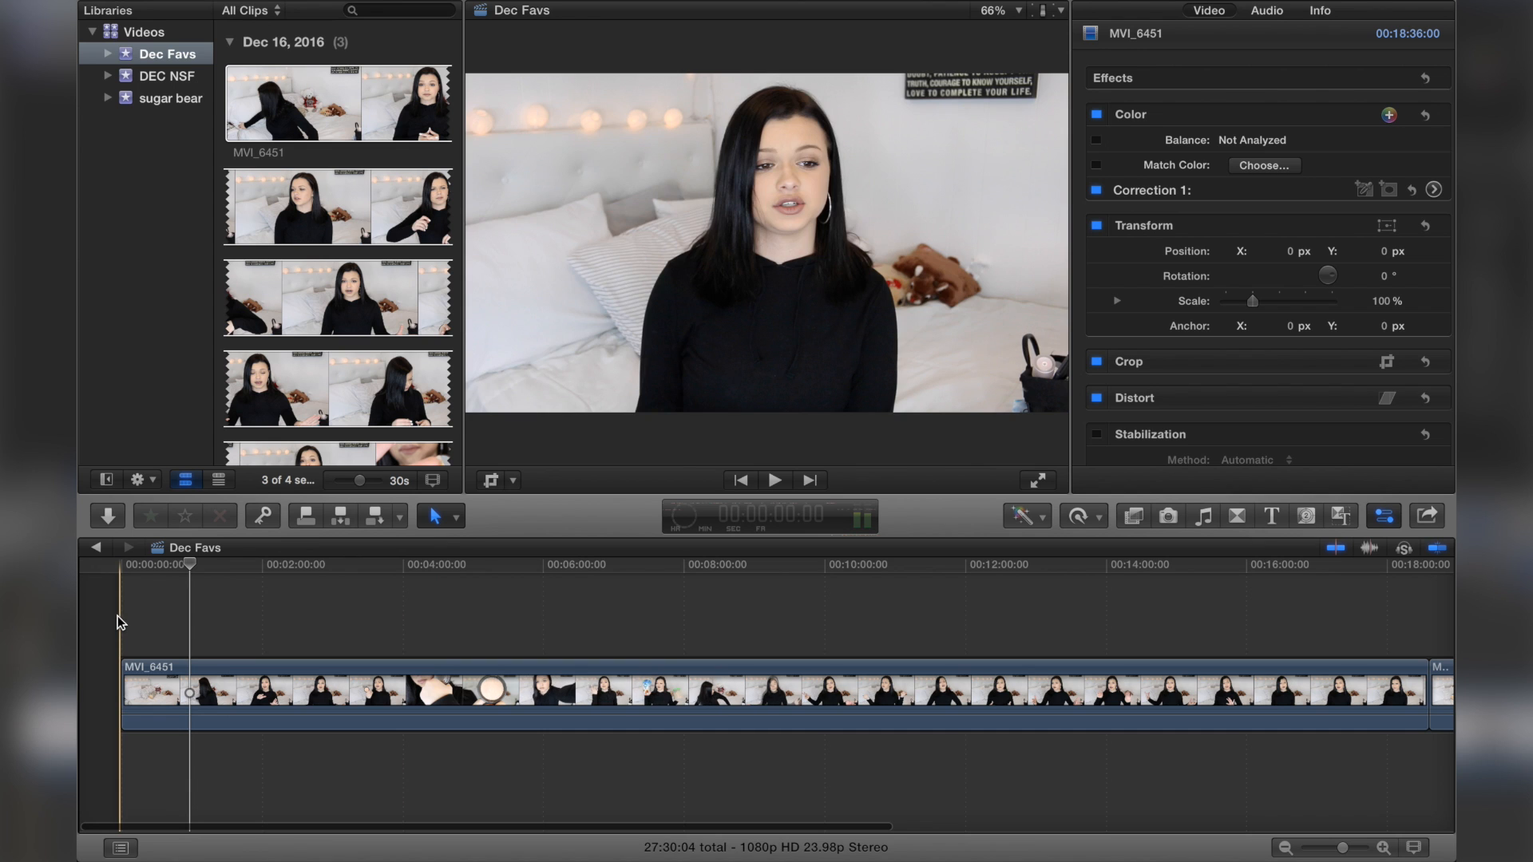
Step: Move the playhead to the start of the timeline and hide the libraries sidebar
left_click(96, 631)
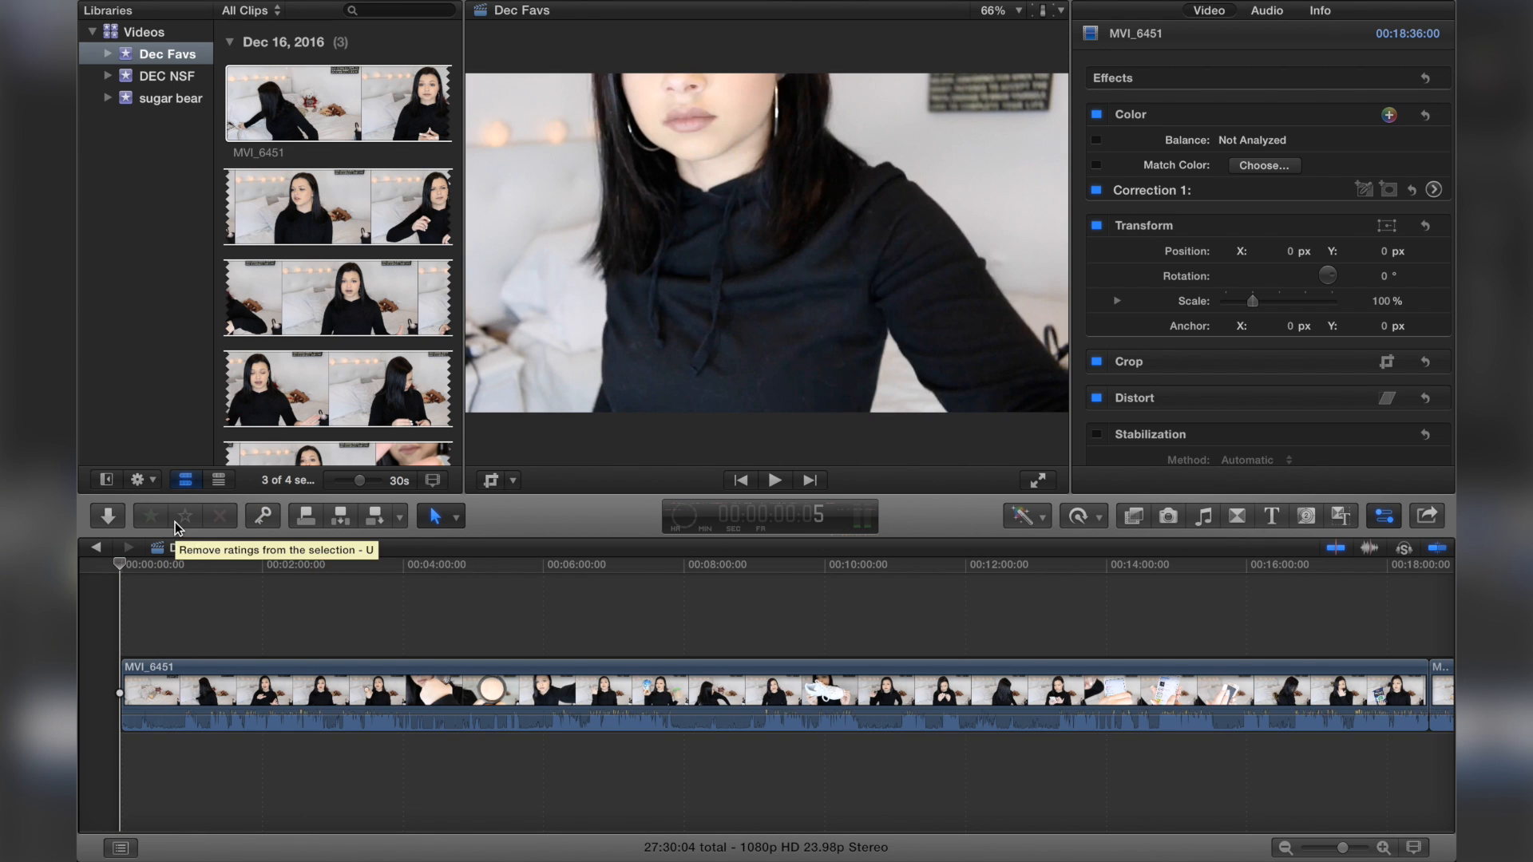
left_click(107, 480)
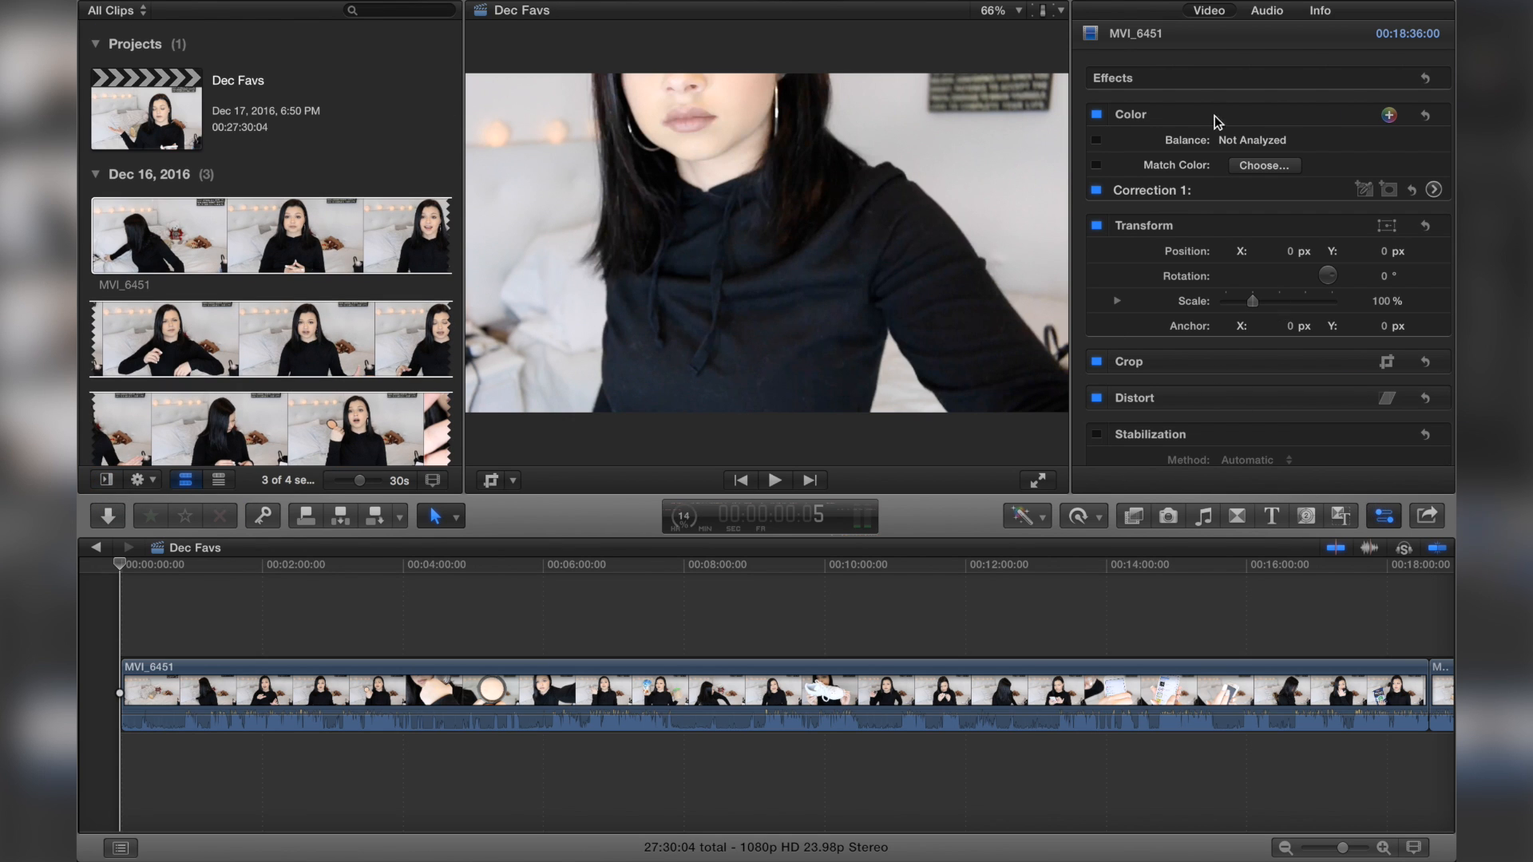
scroll(1195, 366, "down", 5)
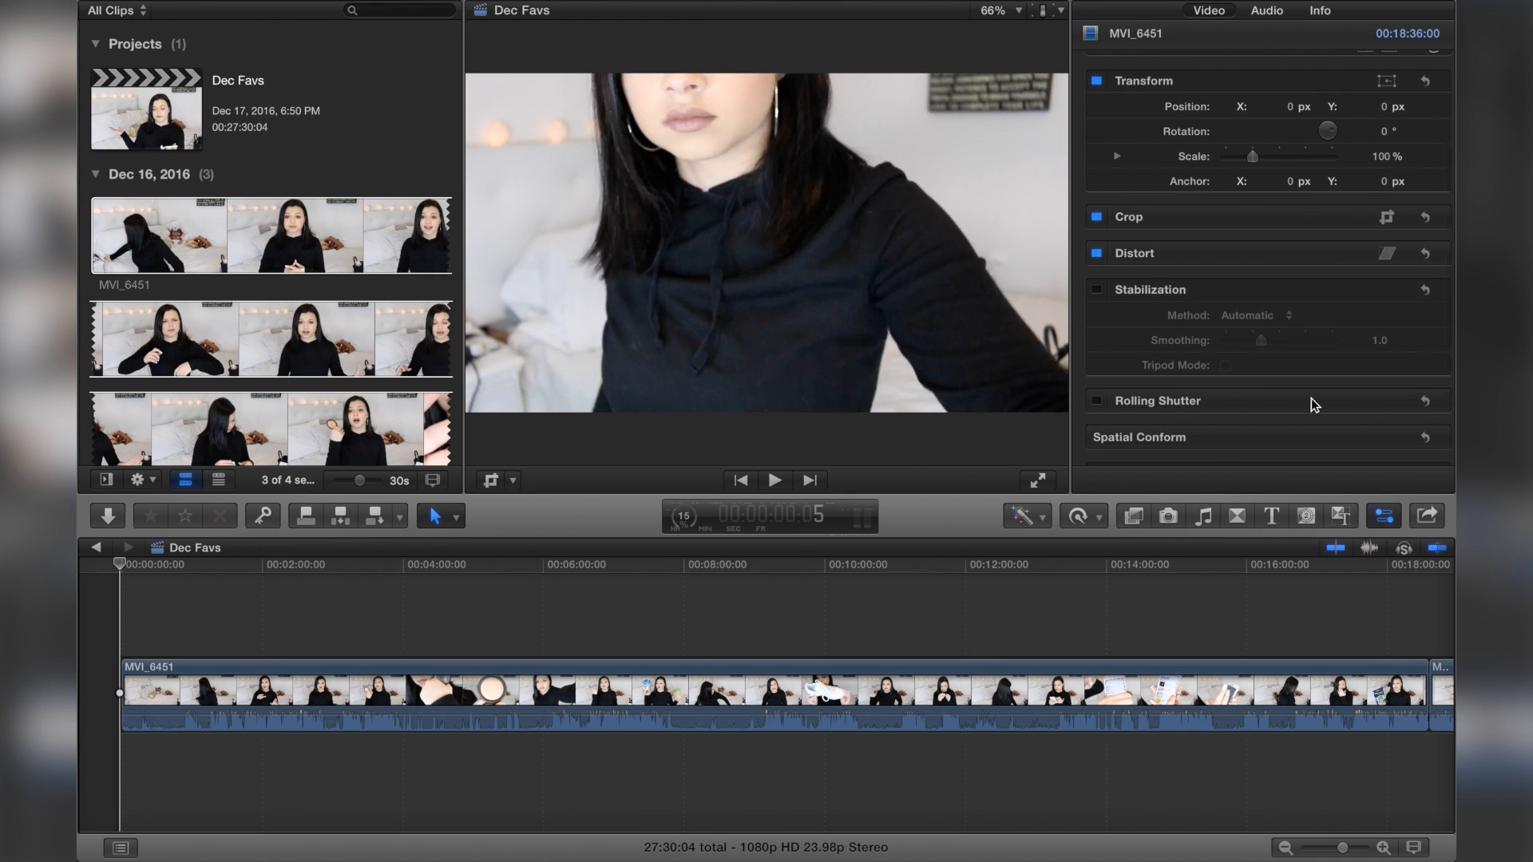
Step: Hide the inspector and split the first clip about one second in with the Blade tool
scroll(1317, 404, "down", 2)
left_click(1385, 517)
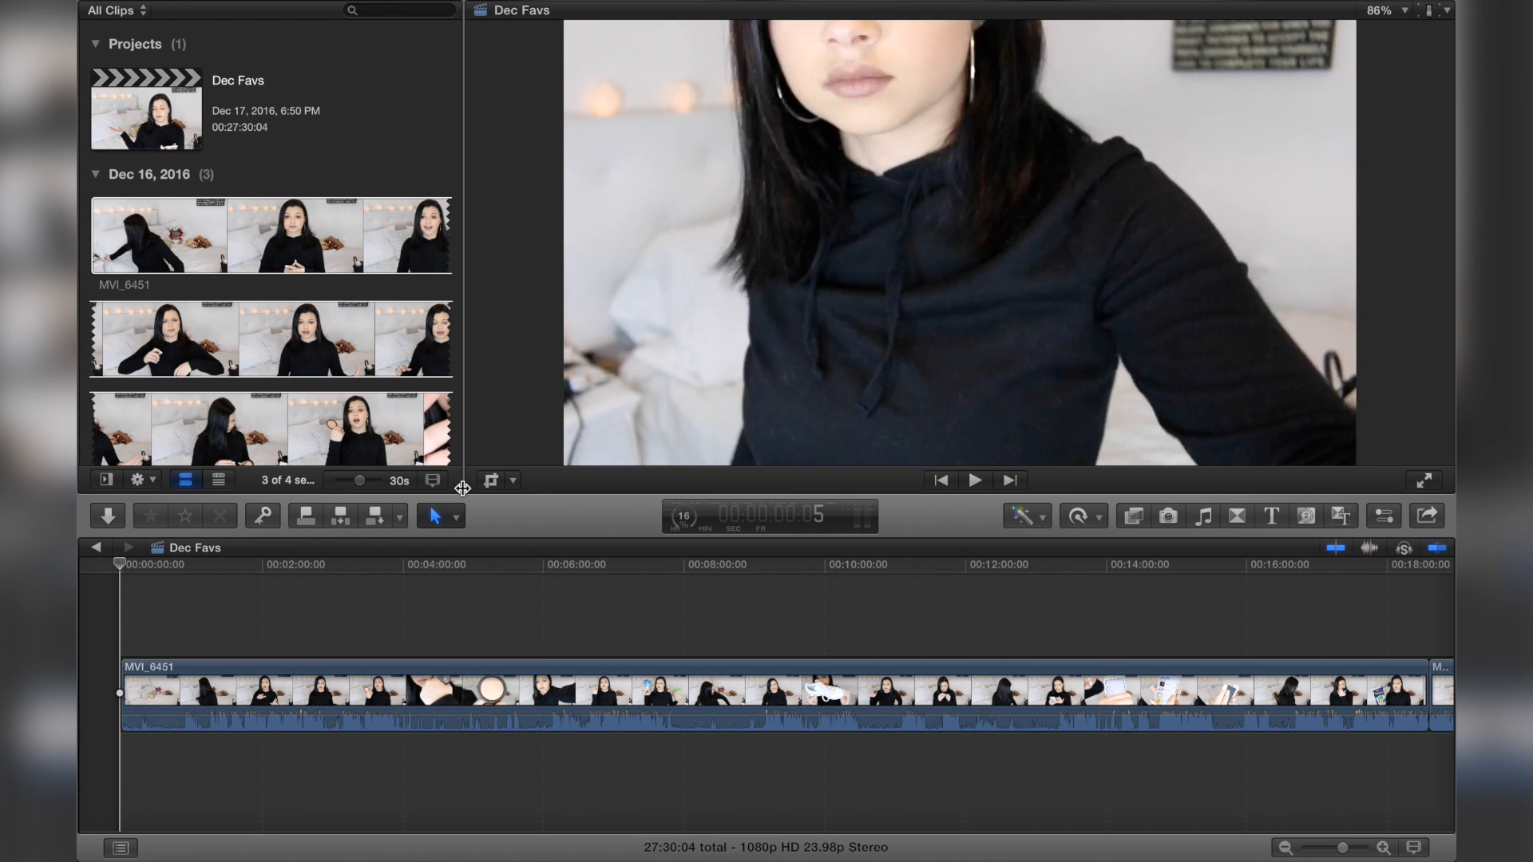
left_click(101, 624)
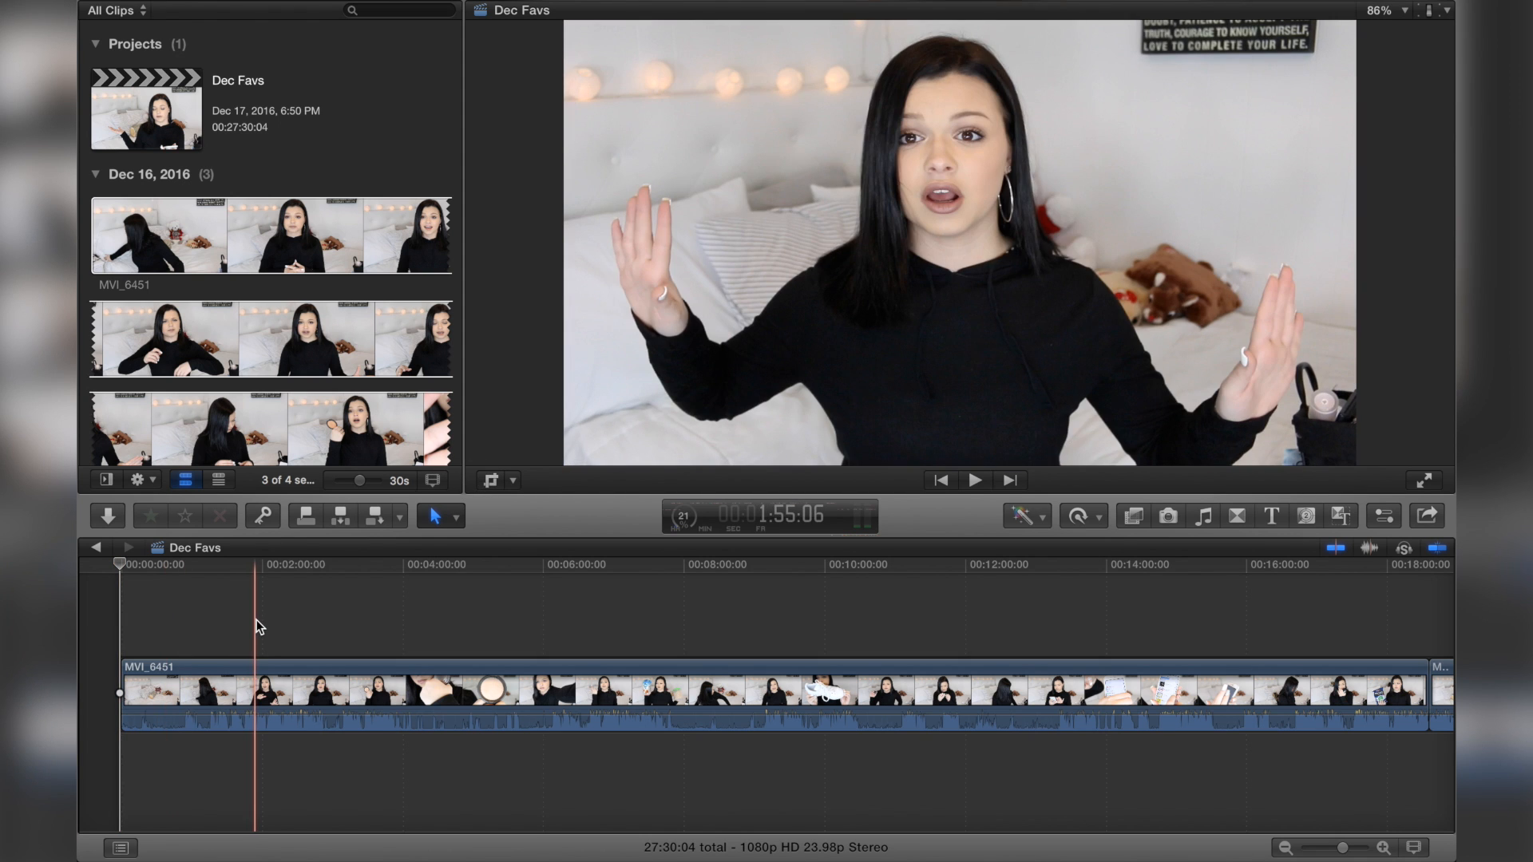
key("b")
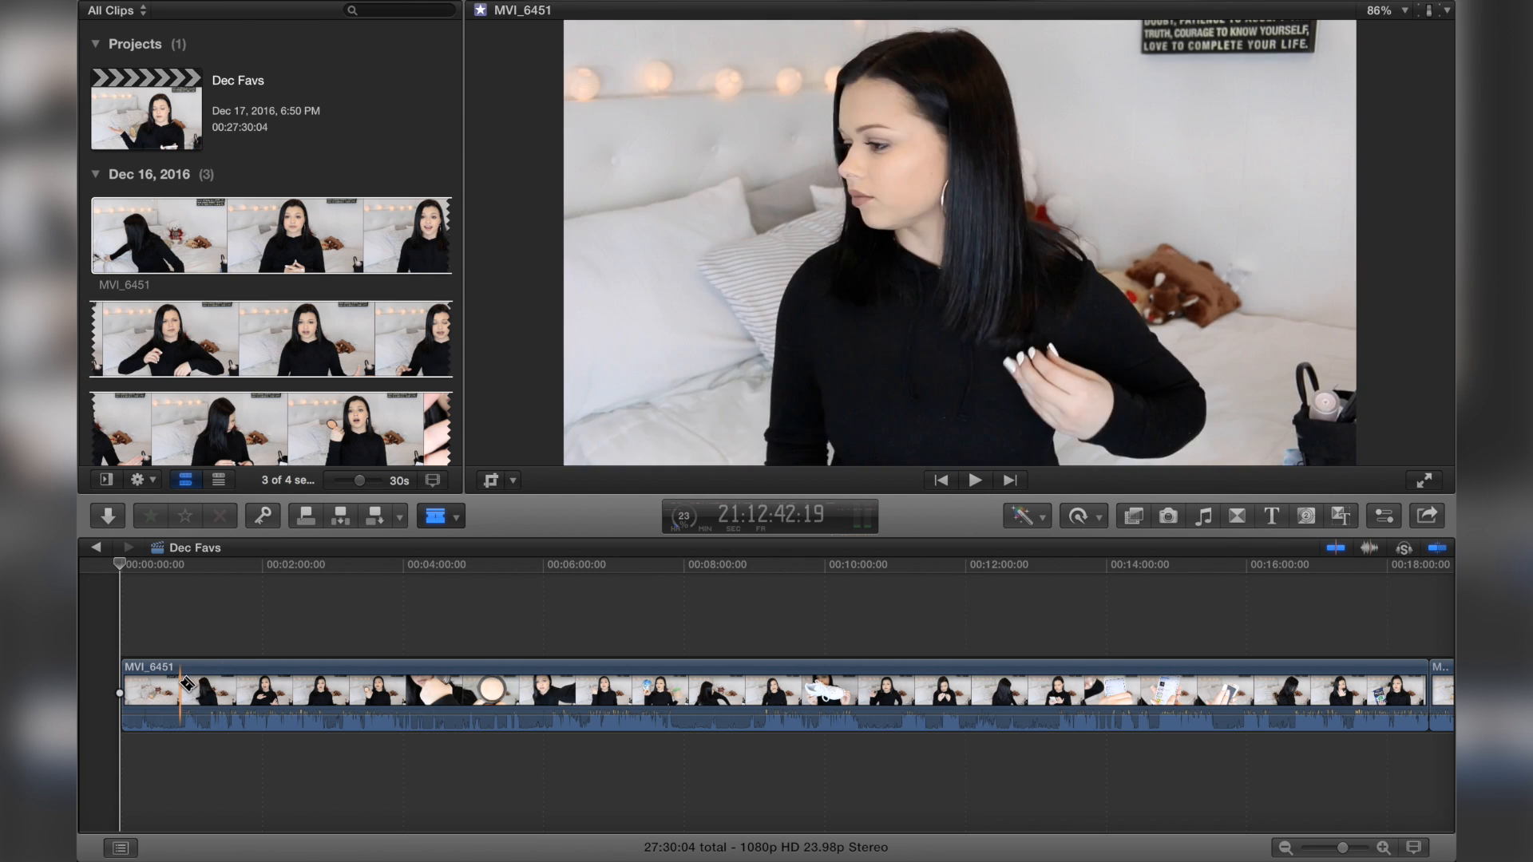
left_click(184, 683)
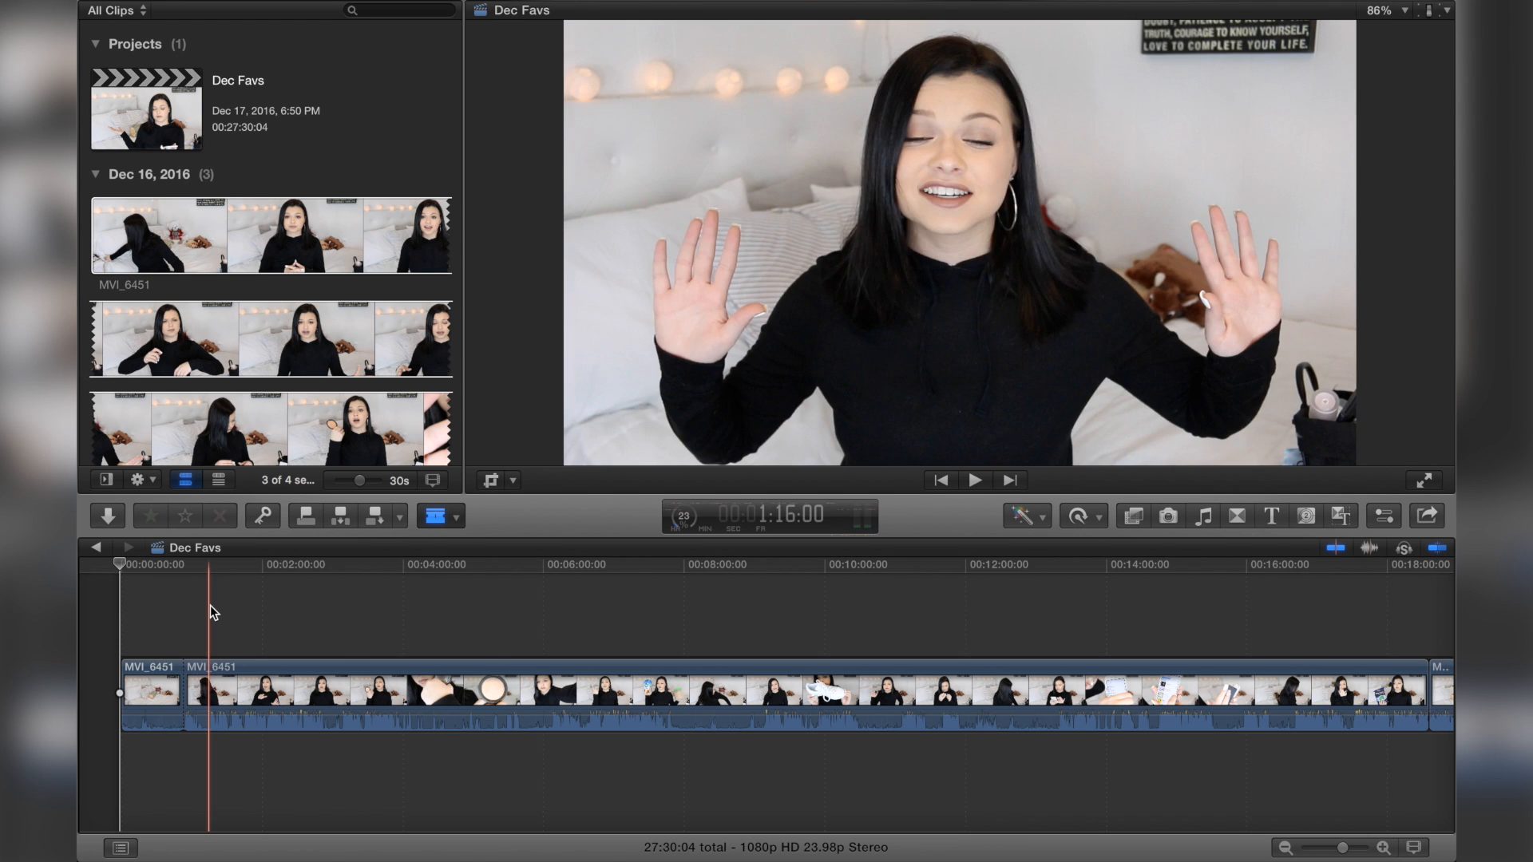
key("a")
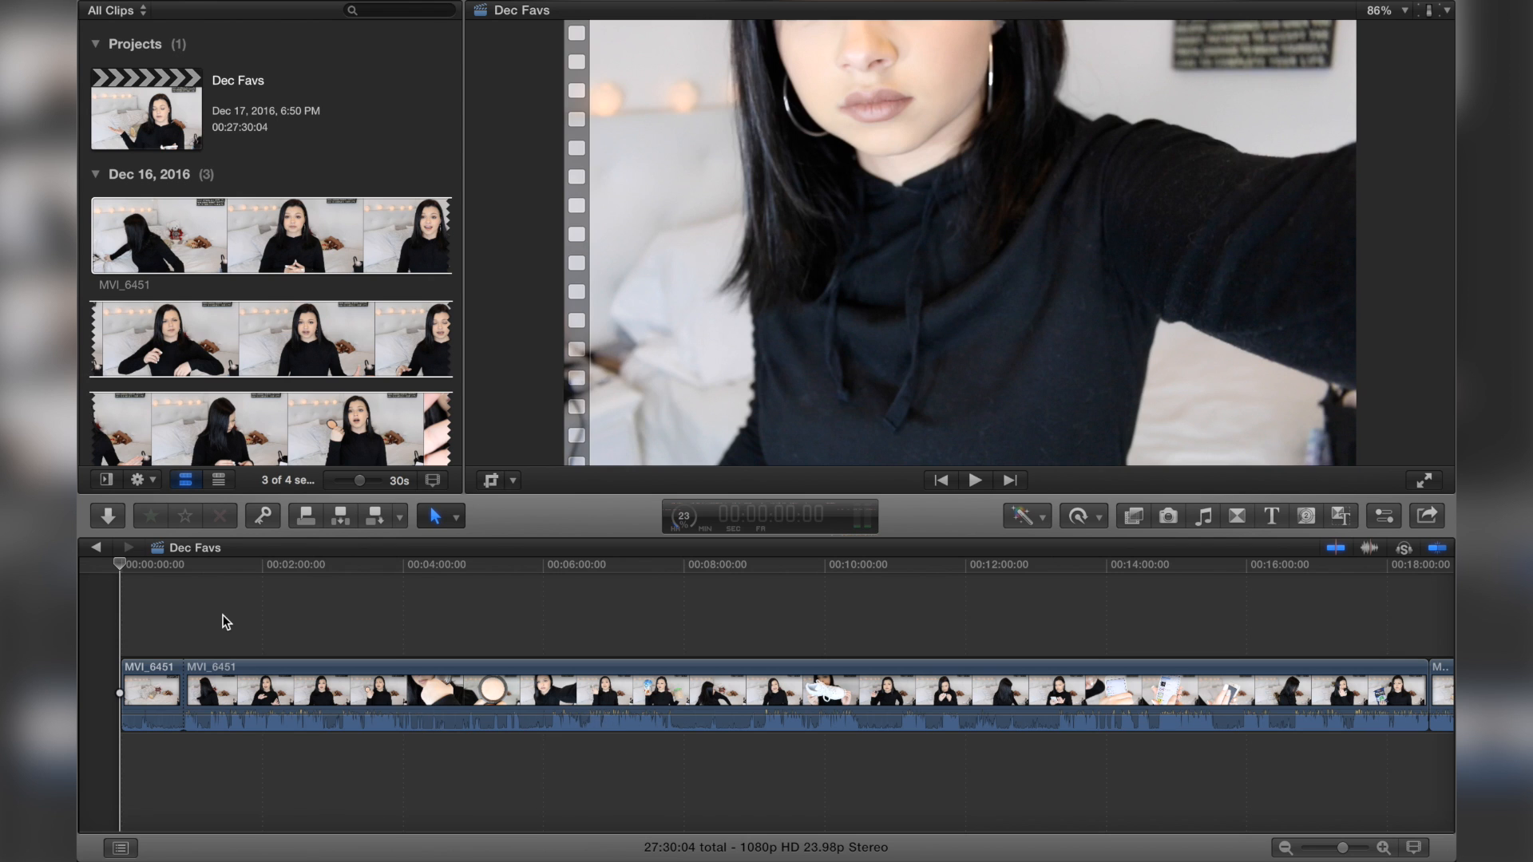
Step: Switch back to the Select tool and delete the clip segment before the cut
left_click(447, 517)
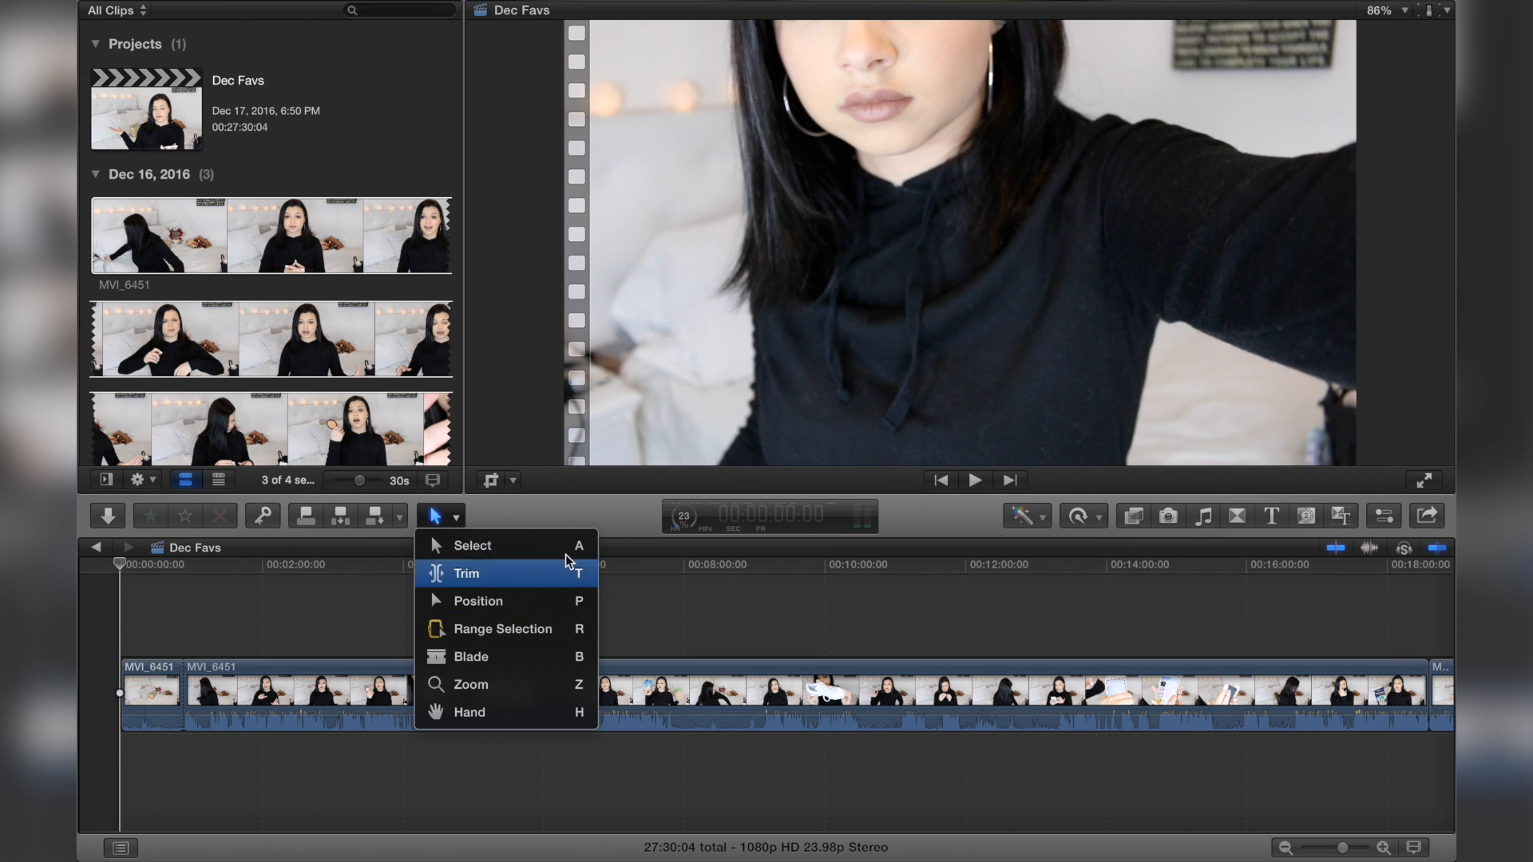
left_click(435, 547)
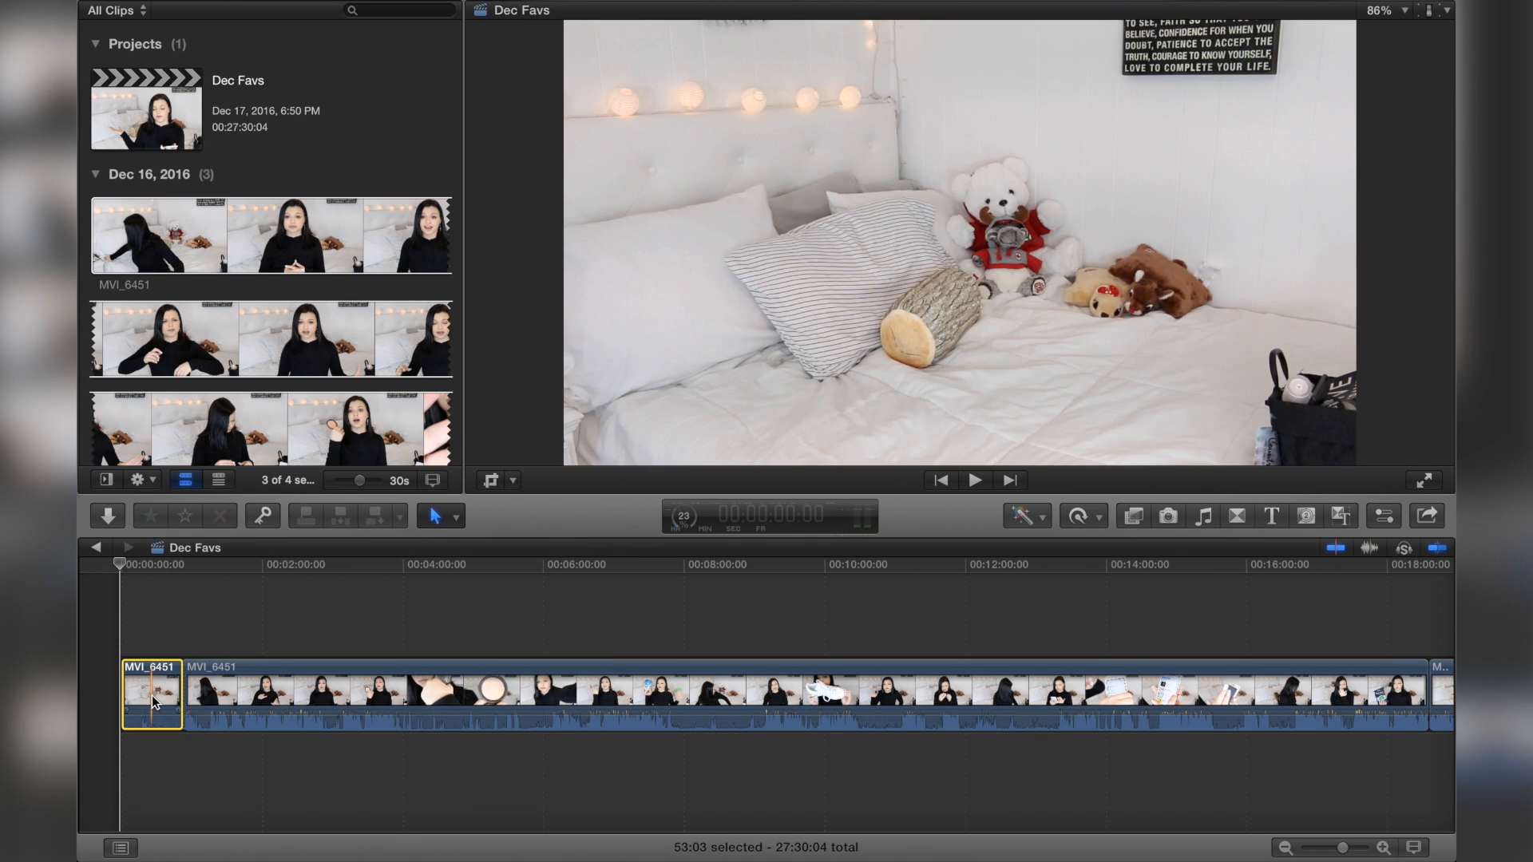
left_click(166, 685)
key("BackSpace")
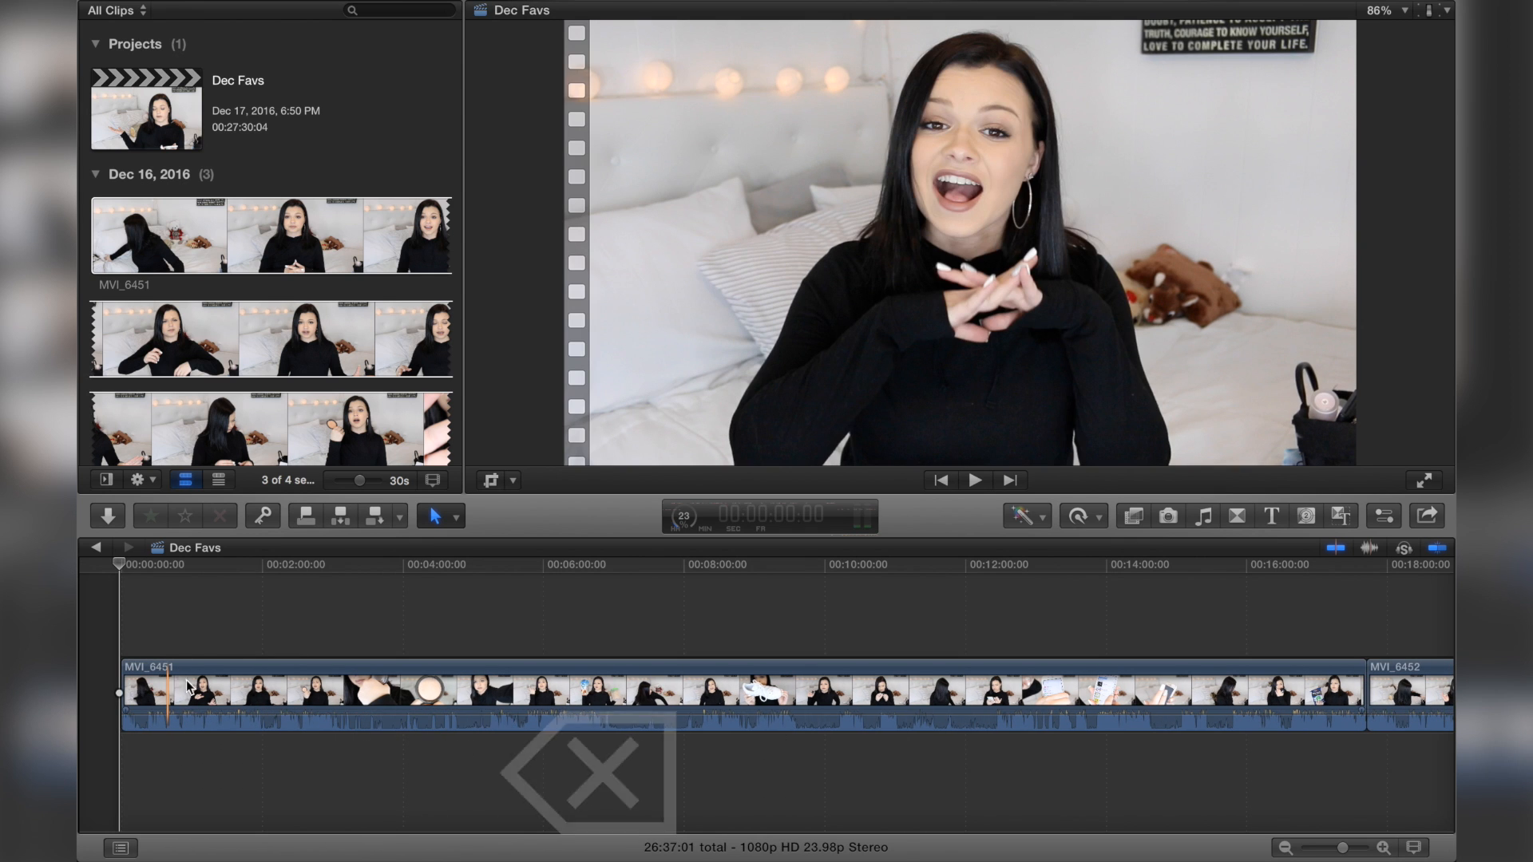
Step: Add a Cross Dissolve transition to the start of the clip and shorten its duration
left_click(1235, 517)
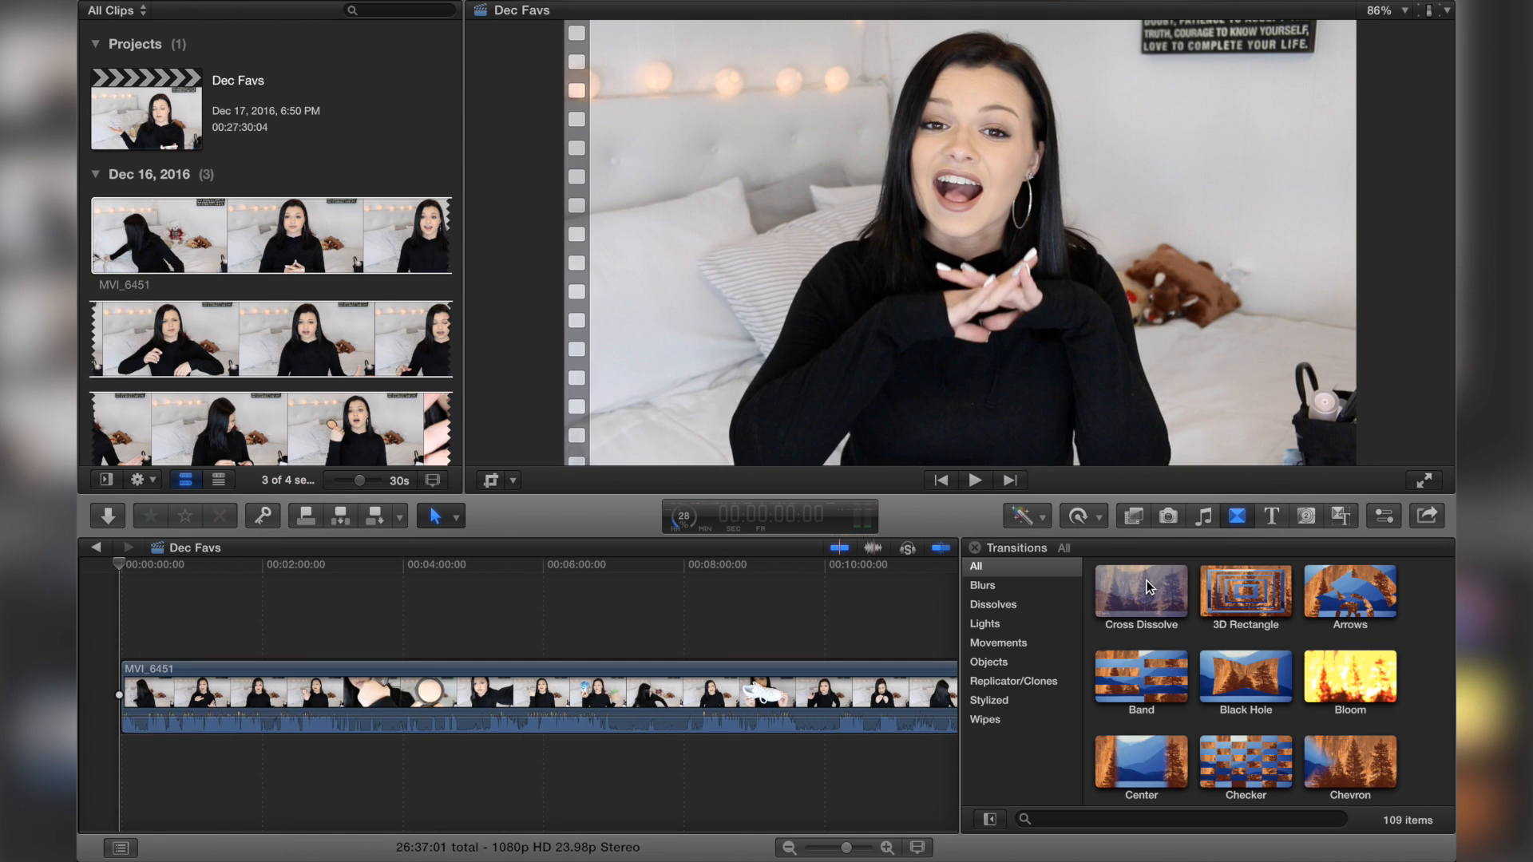
mouse_move(1148, 587)
left_mouse_down()
mouse_move(922, 521)
mouse_move(359, 598)
mouse_move(273, 659)
left_mouse_up()
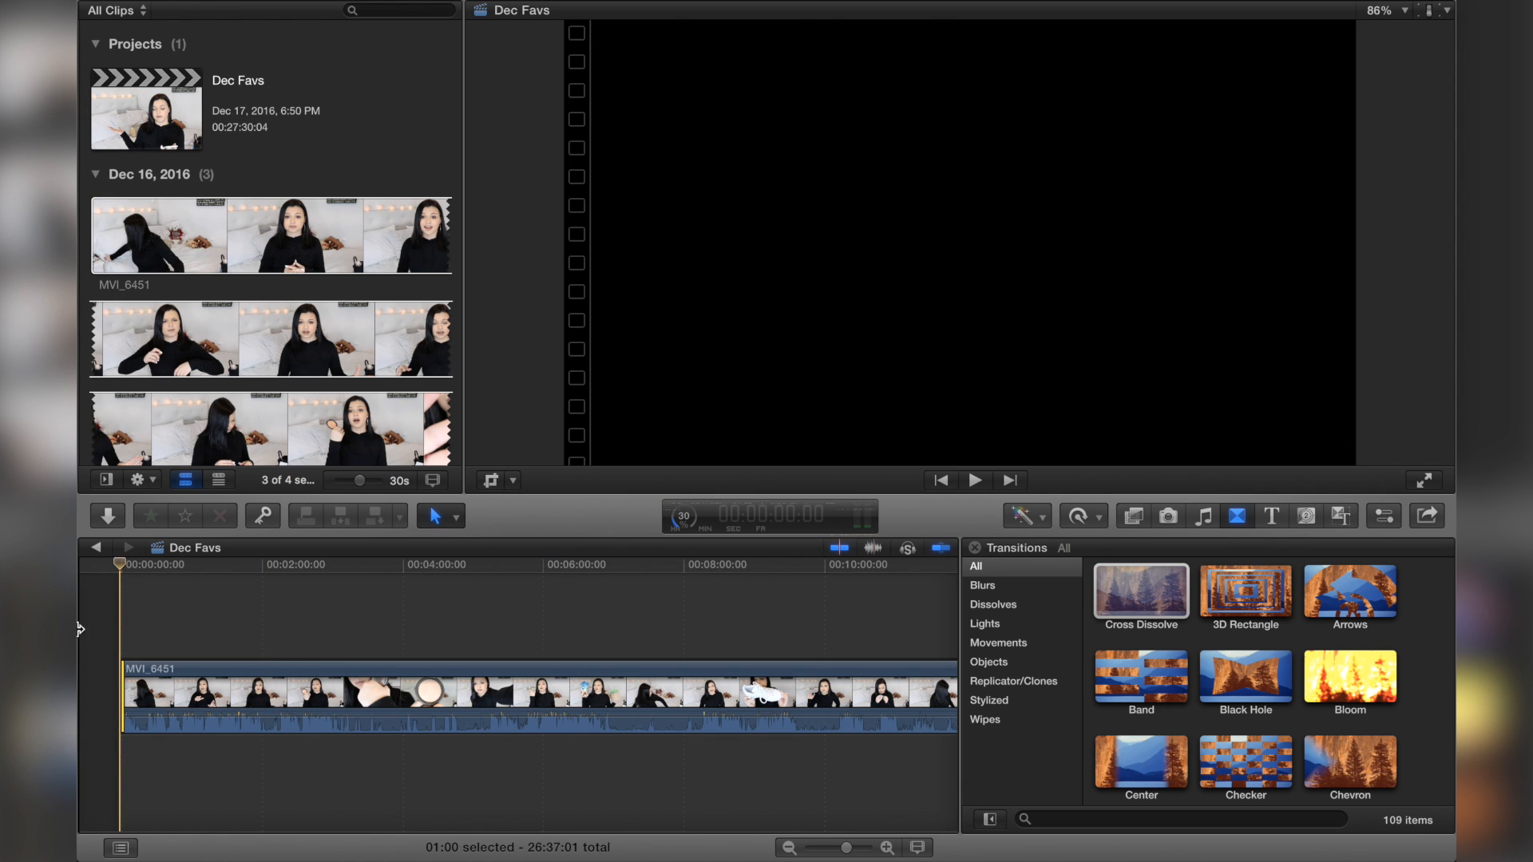
key("super+equal")
key("super+equal")
scroll(190, 626, "left", 6)
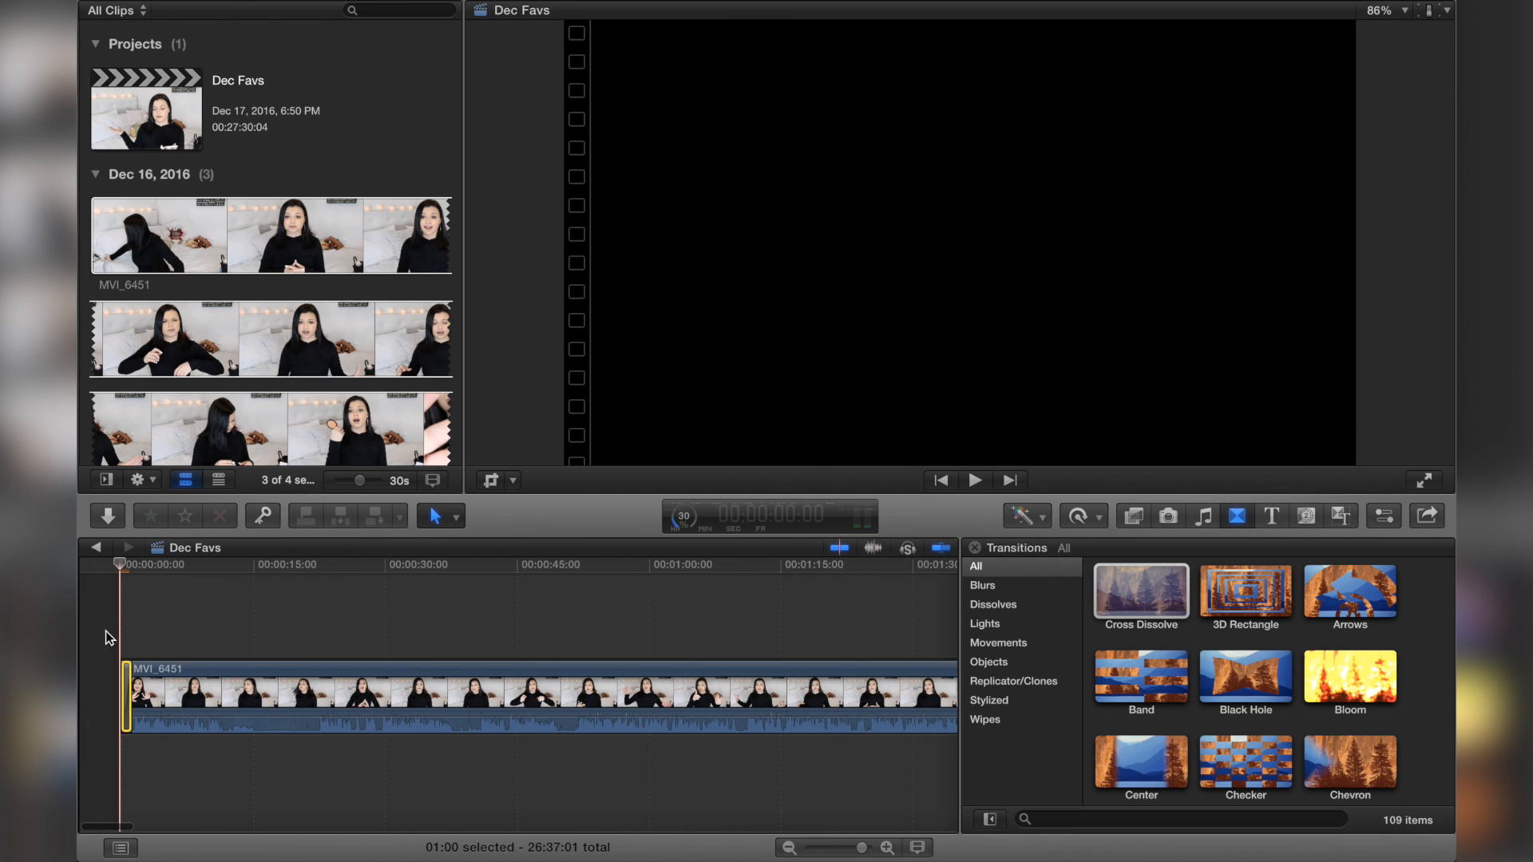
key("super+equal")
key("super+equal")
key("super+equal")
key("super+equal")
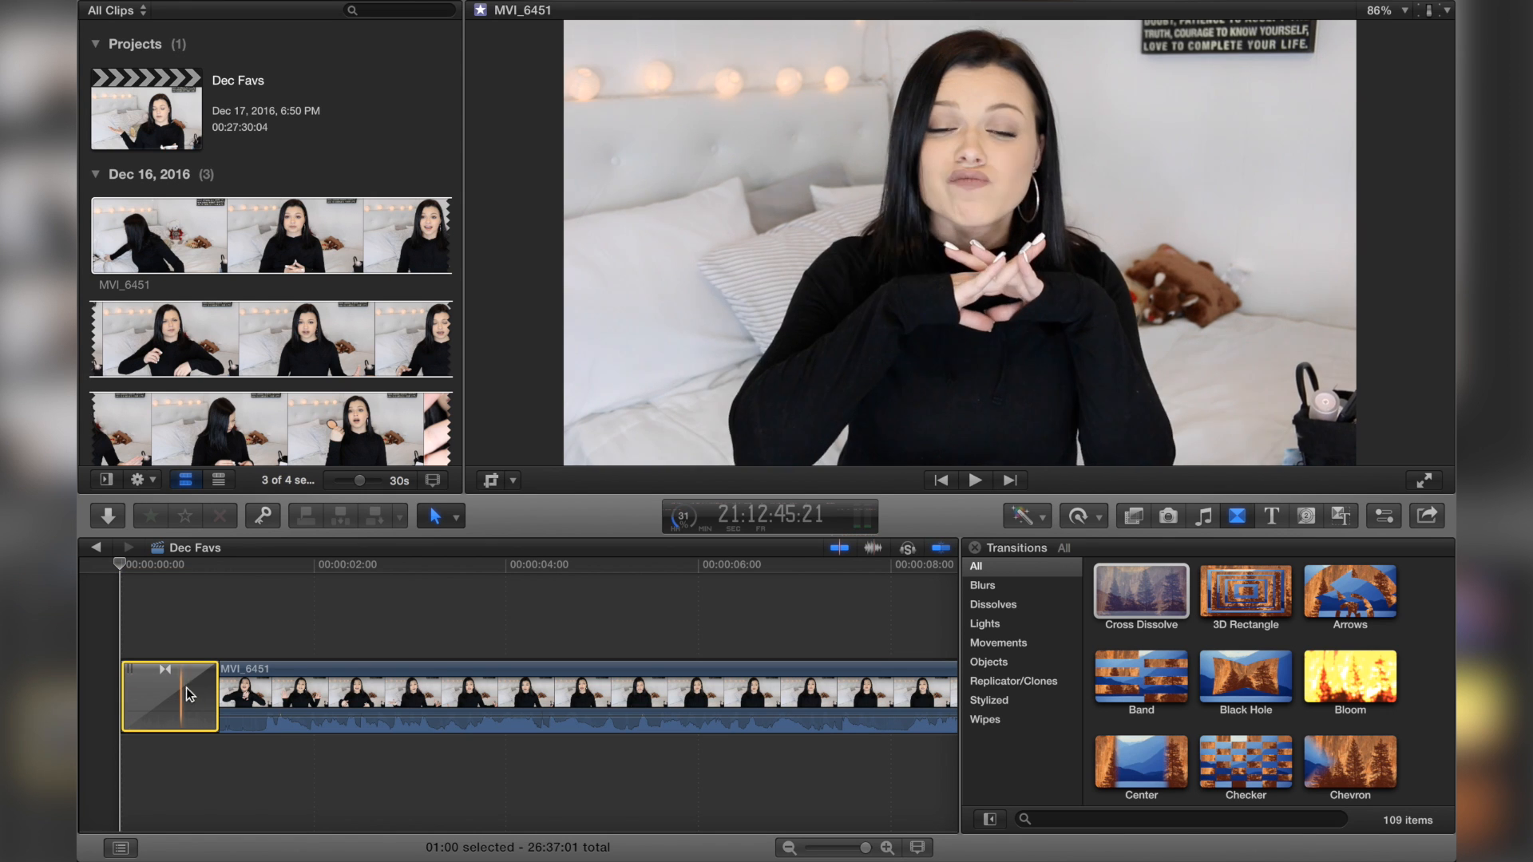
left_click_drag(216, 687, 140, 691)
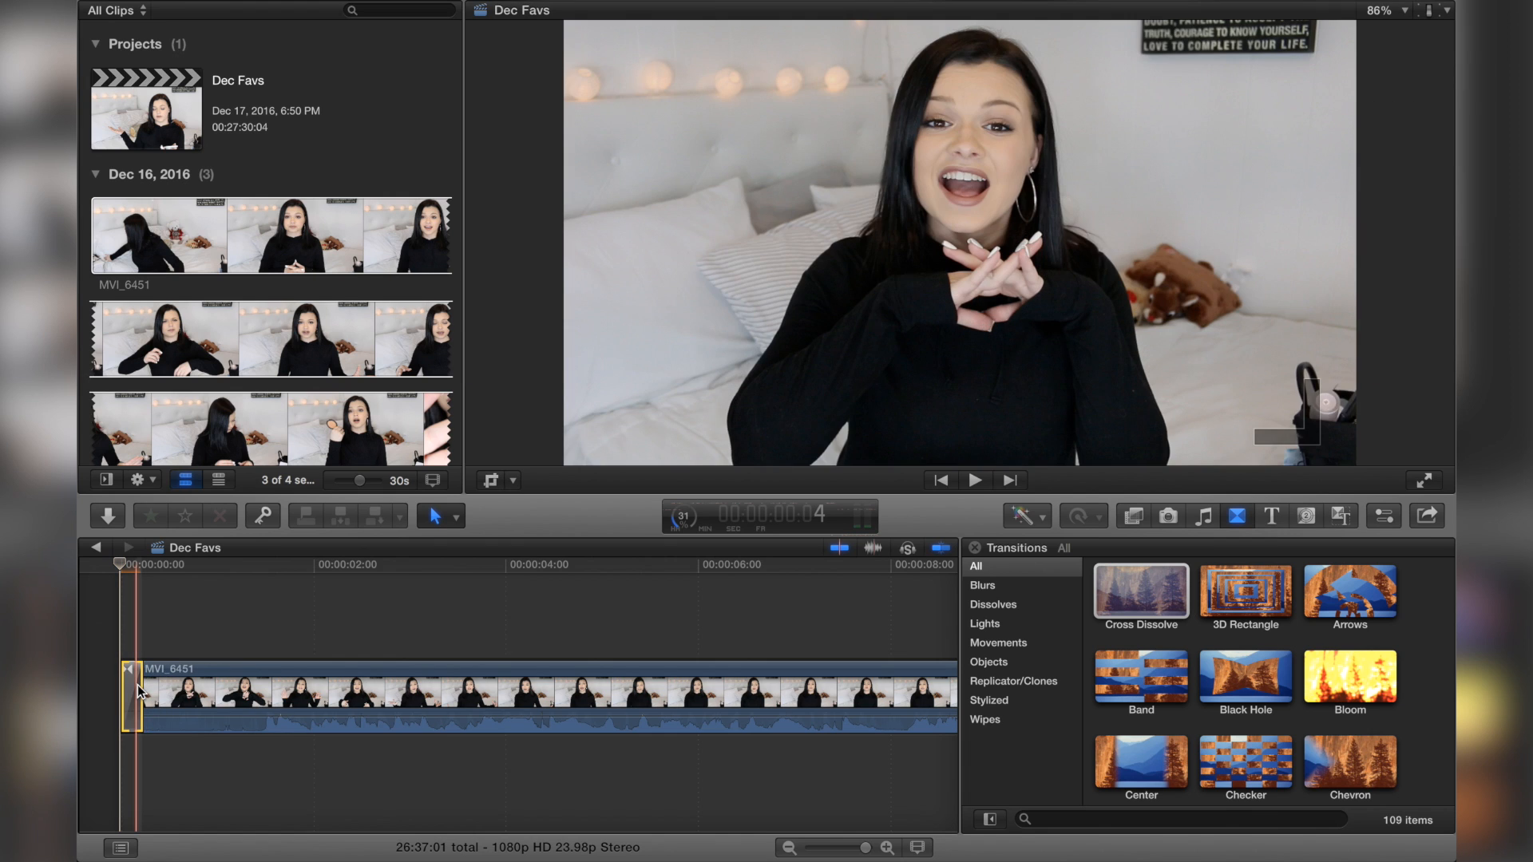
left_click(86, 652)
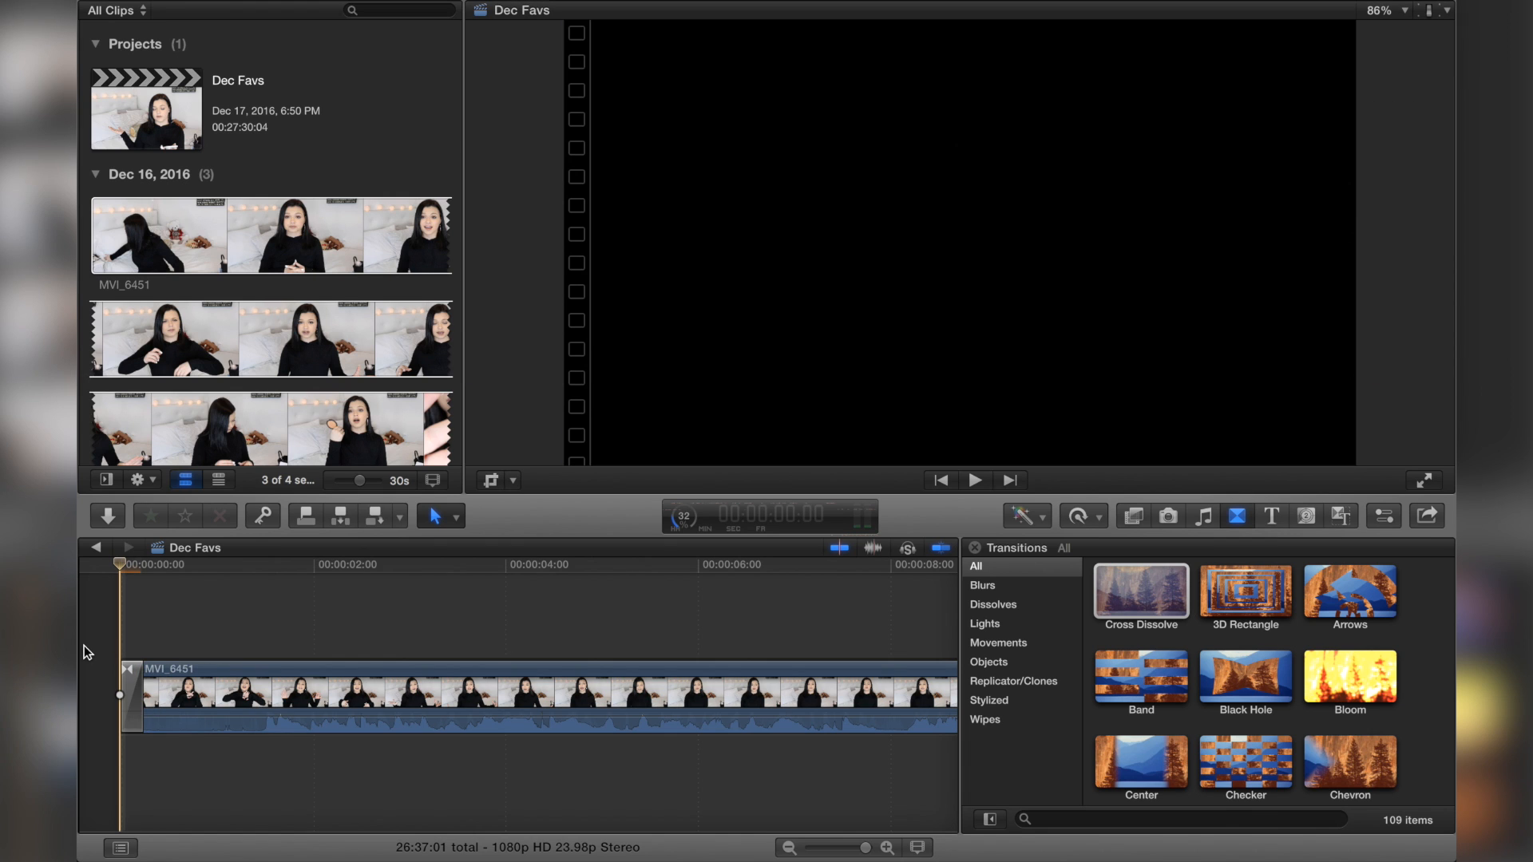
Step: Split the clip at about 1 second 17 frames and delete the section before the cut
key("space")
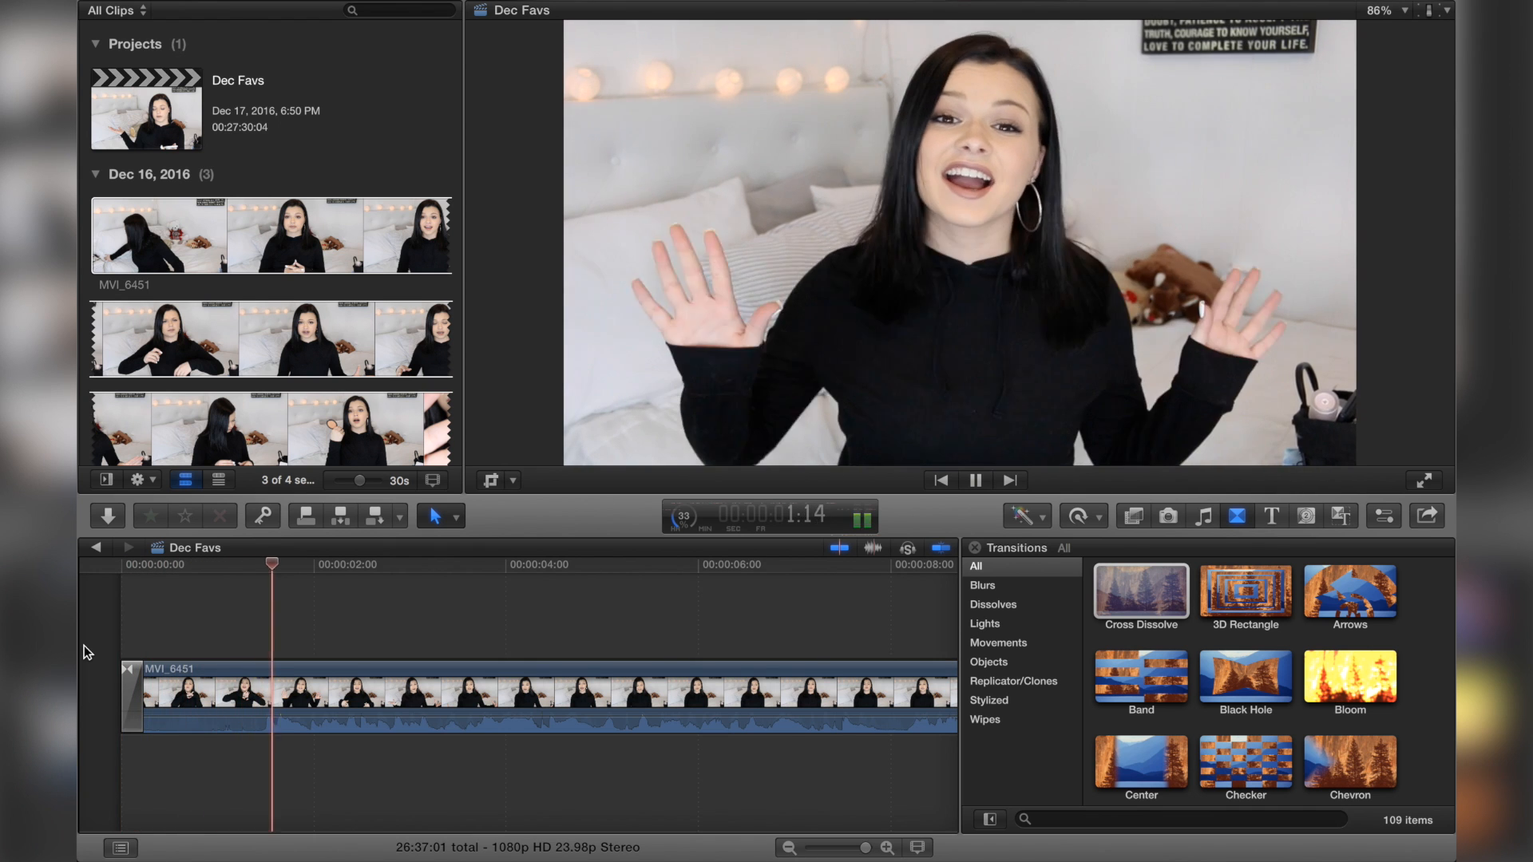
key("space")
key("b")
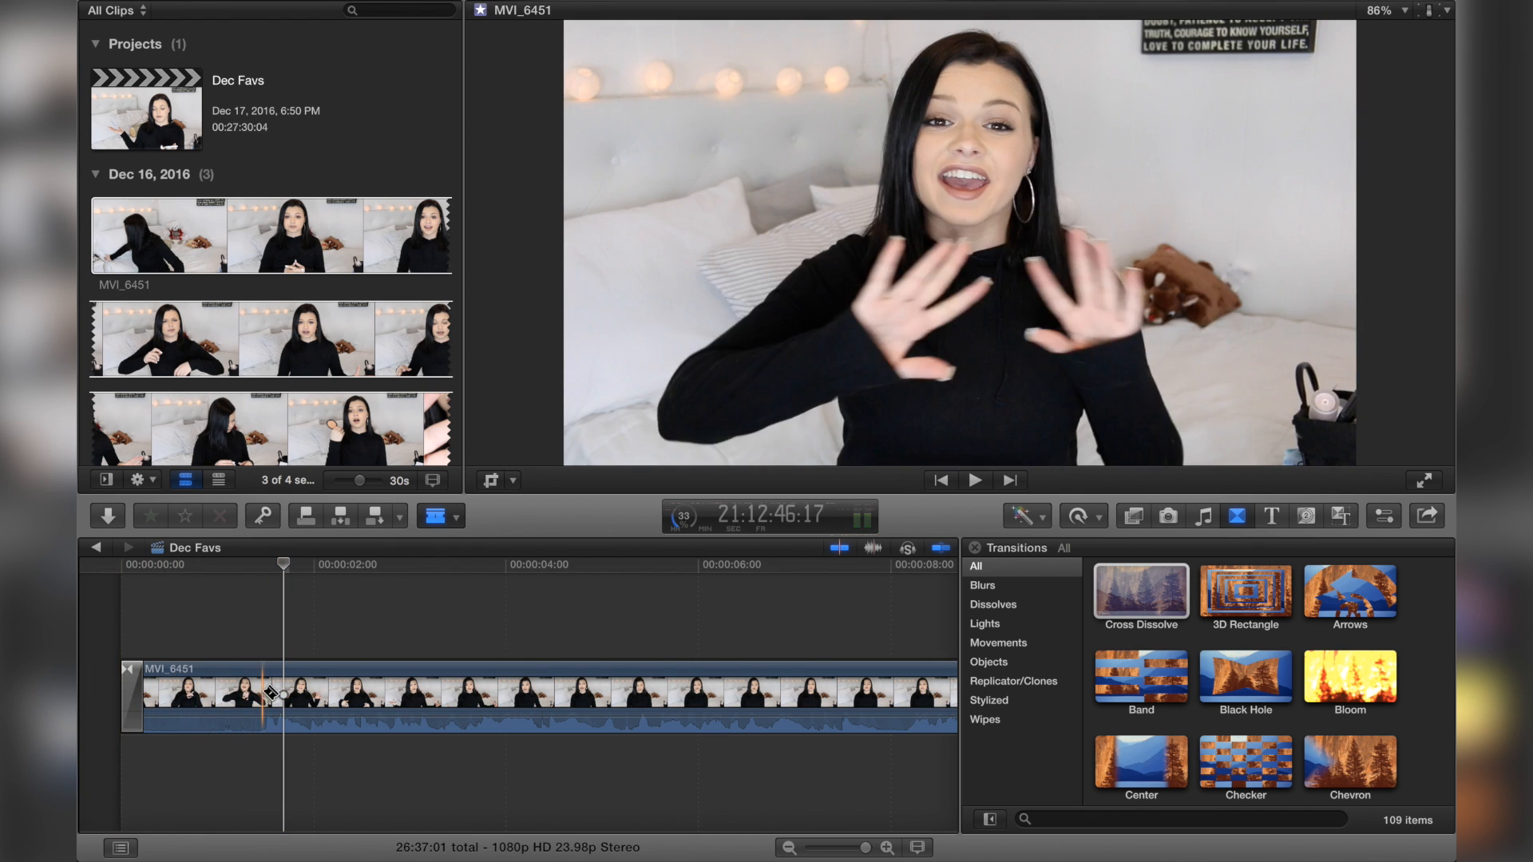
left_click(263, 691)
key("a")
left_click(222, 680)
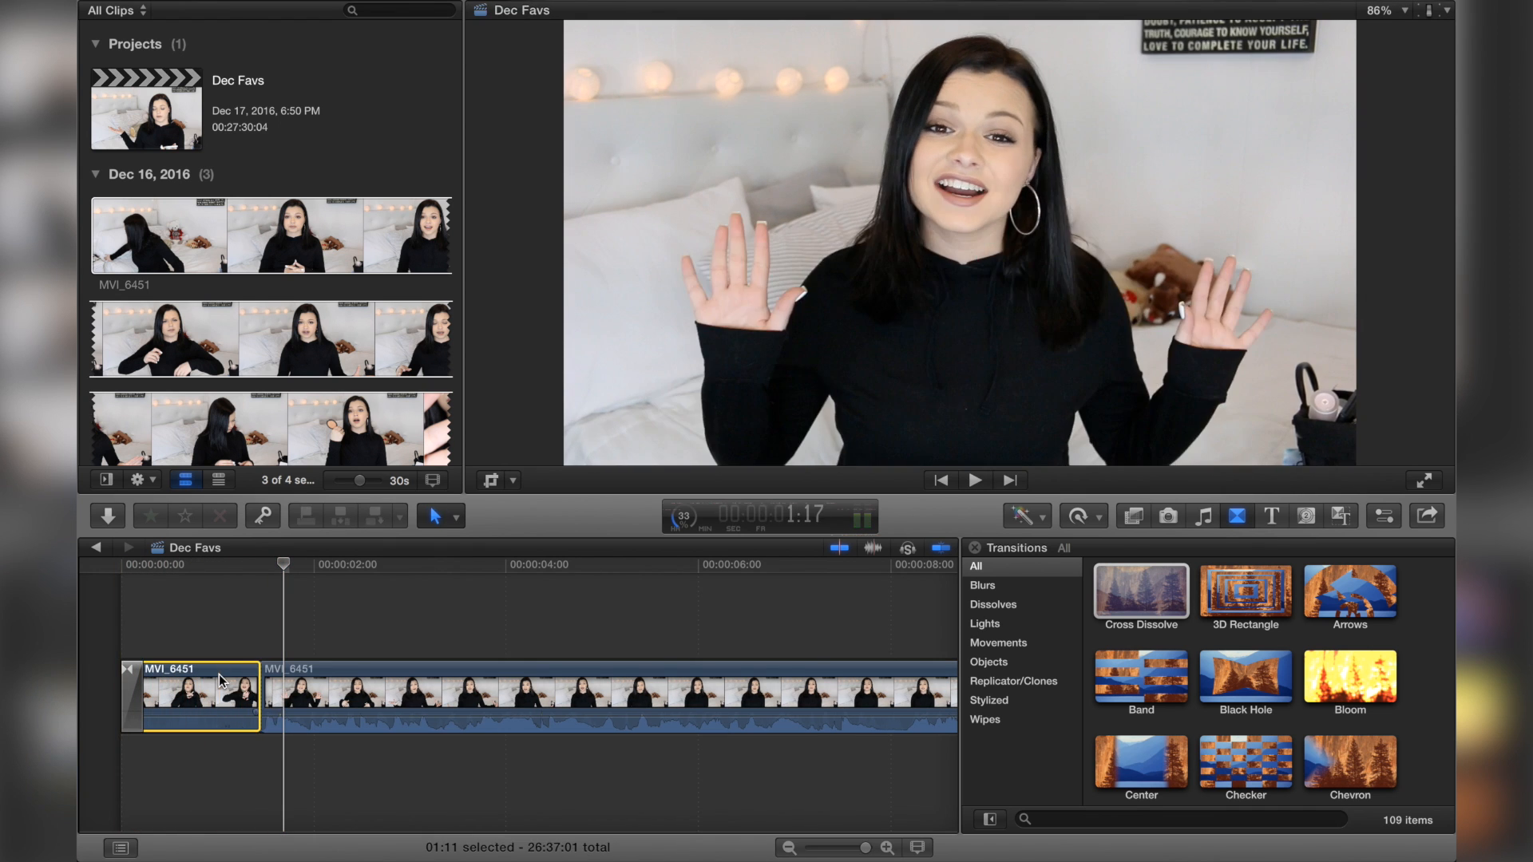
key("Delete")
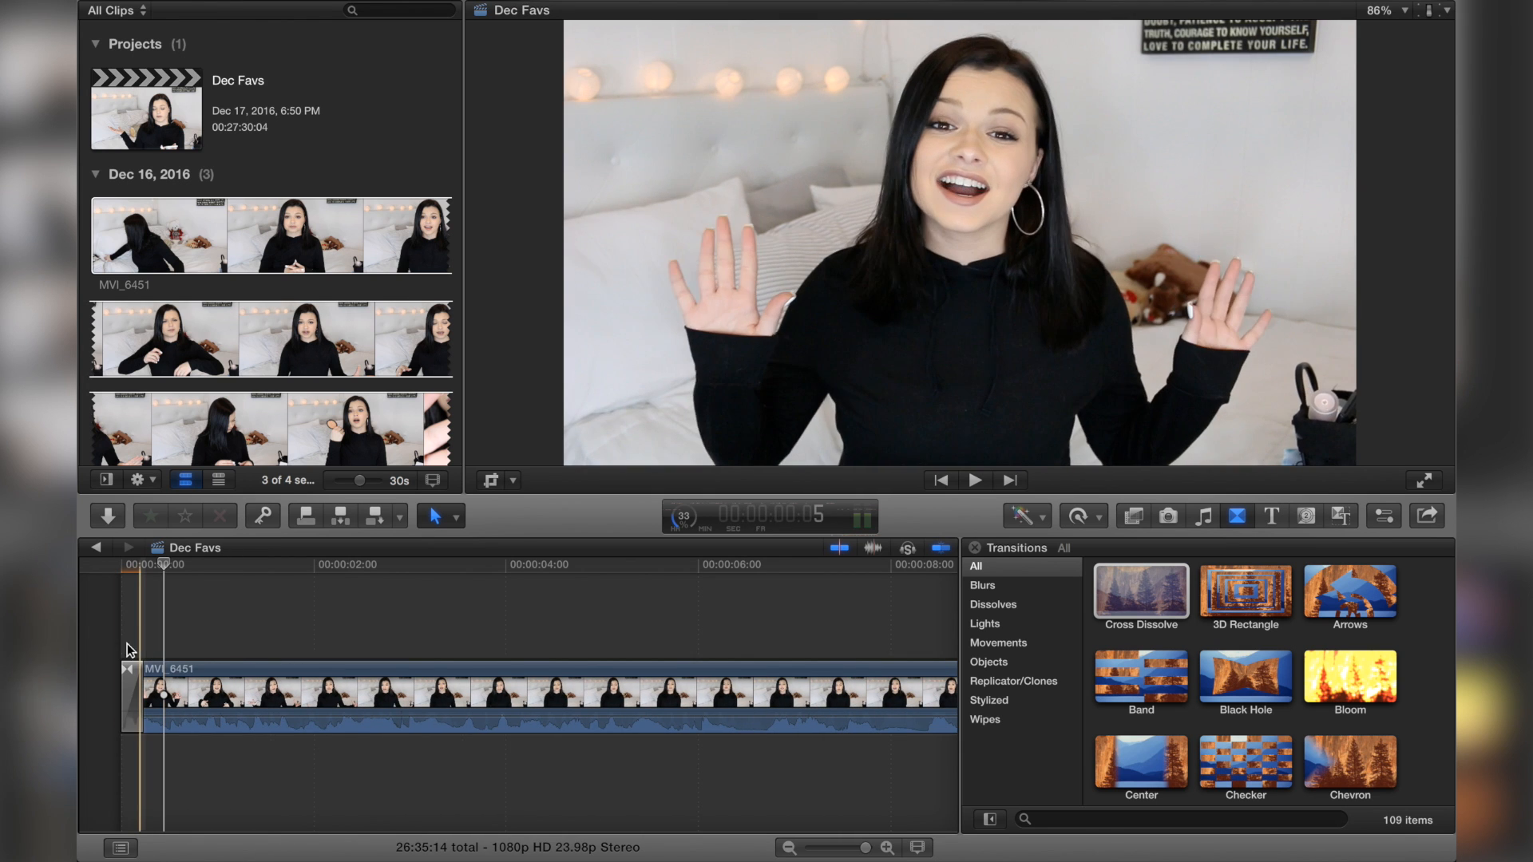
Step: Adjust the length of the opening Cross Dissolve transition slightly
key("Home")
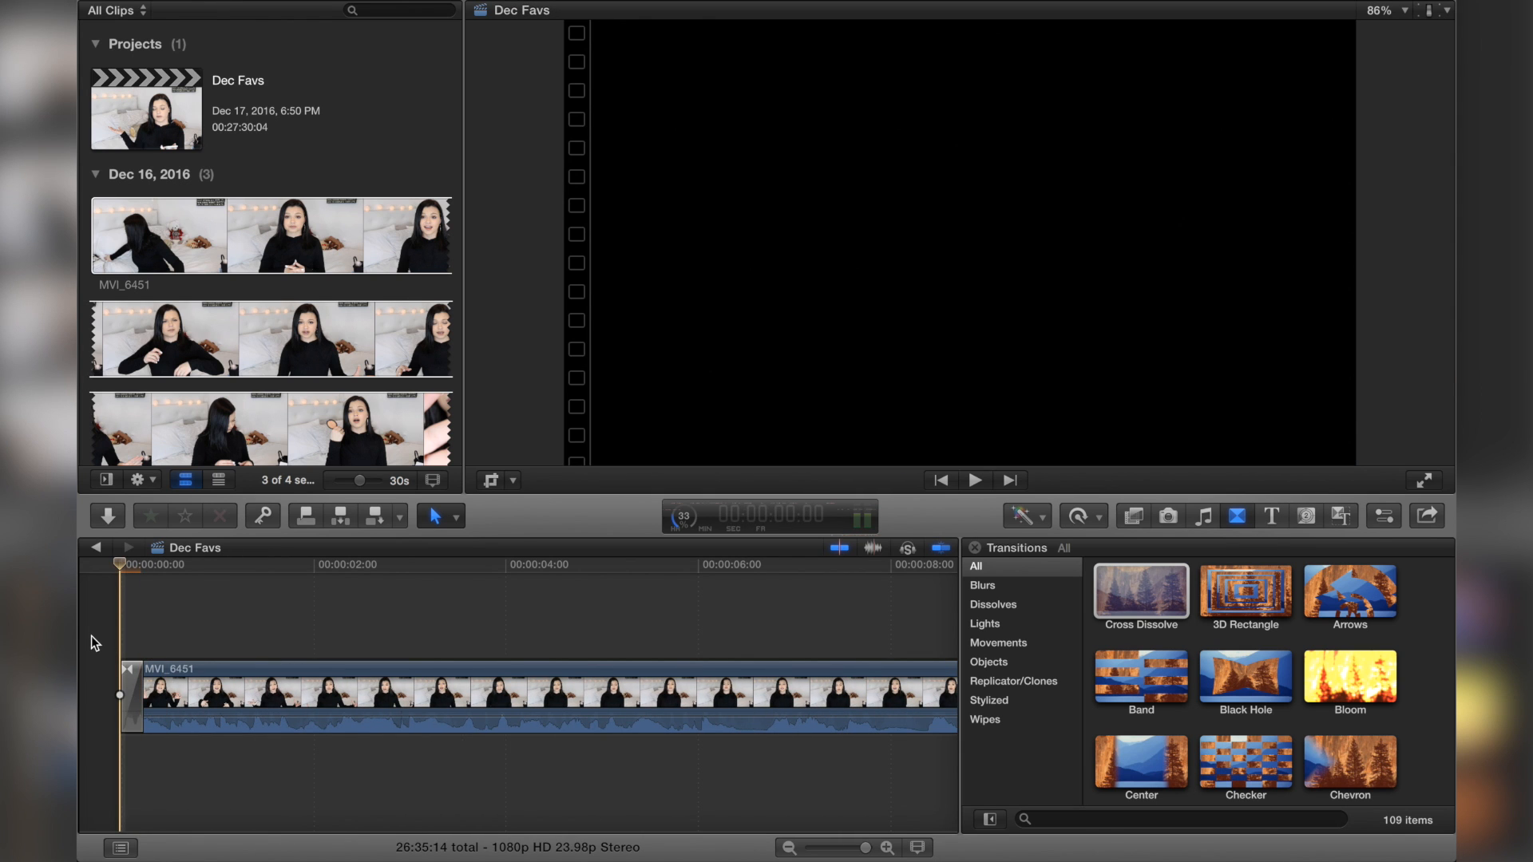
key("space")
Step: Play back the opening of the timeline to review the transition and cut
key("space")
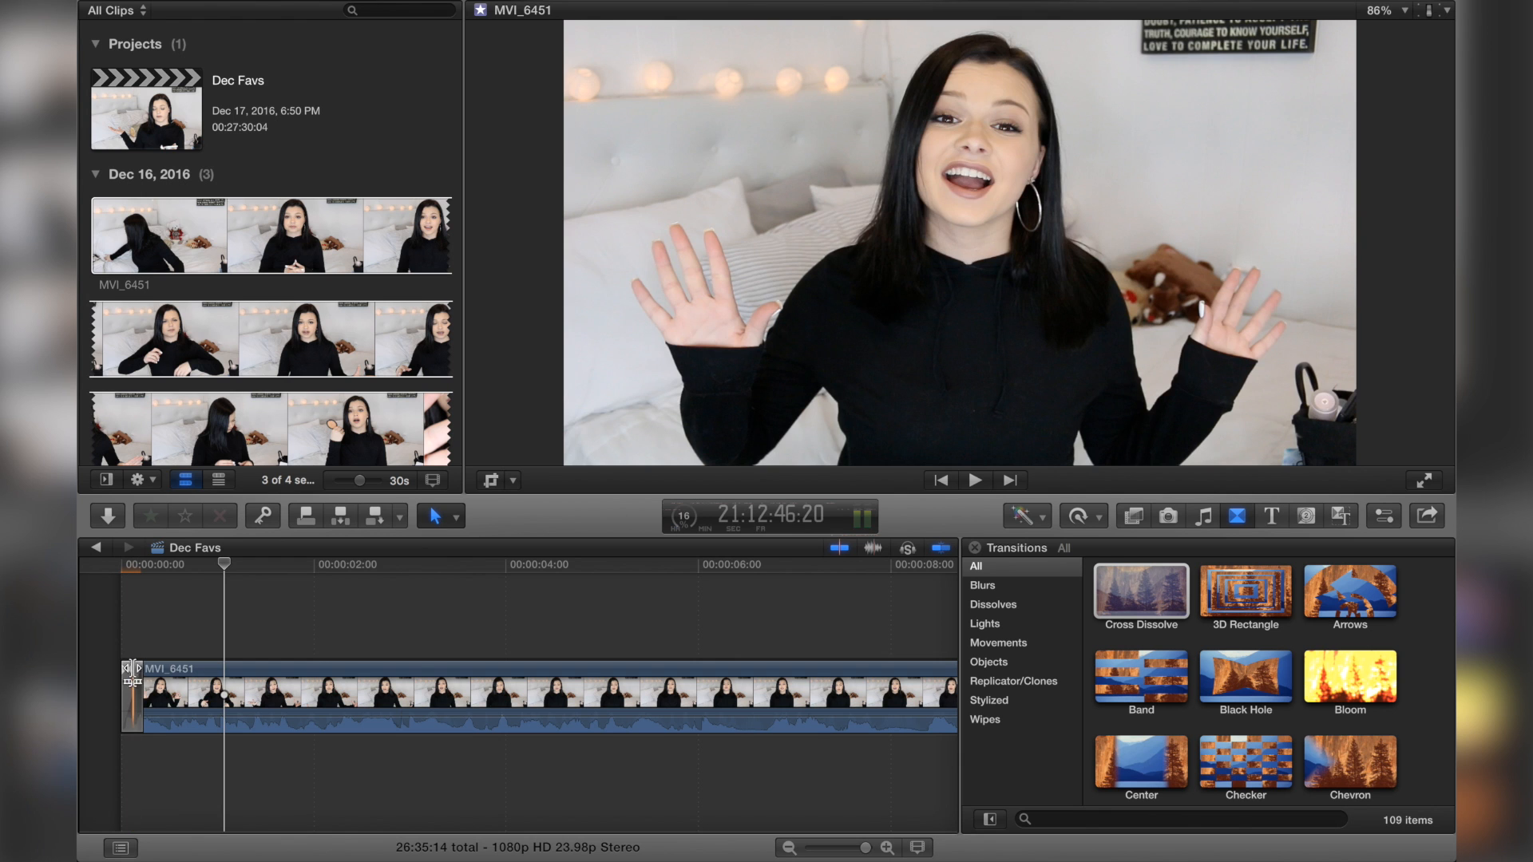
left_click_drag(133, 671, 128, 675)
left_click(108, 653)
key("space")
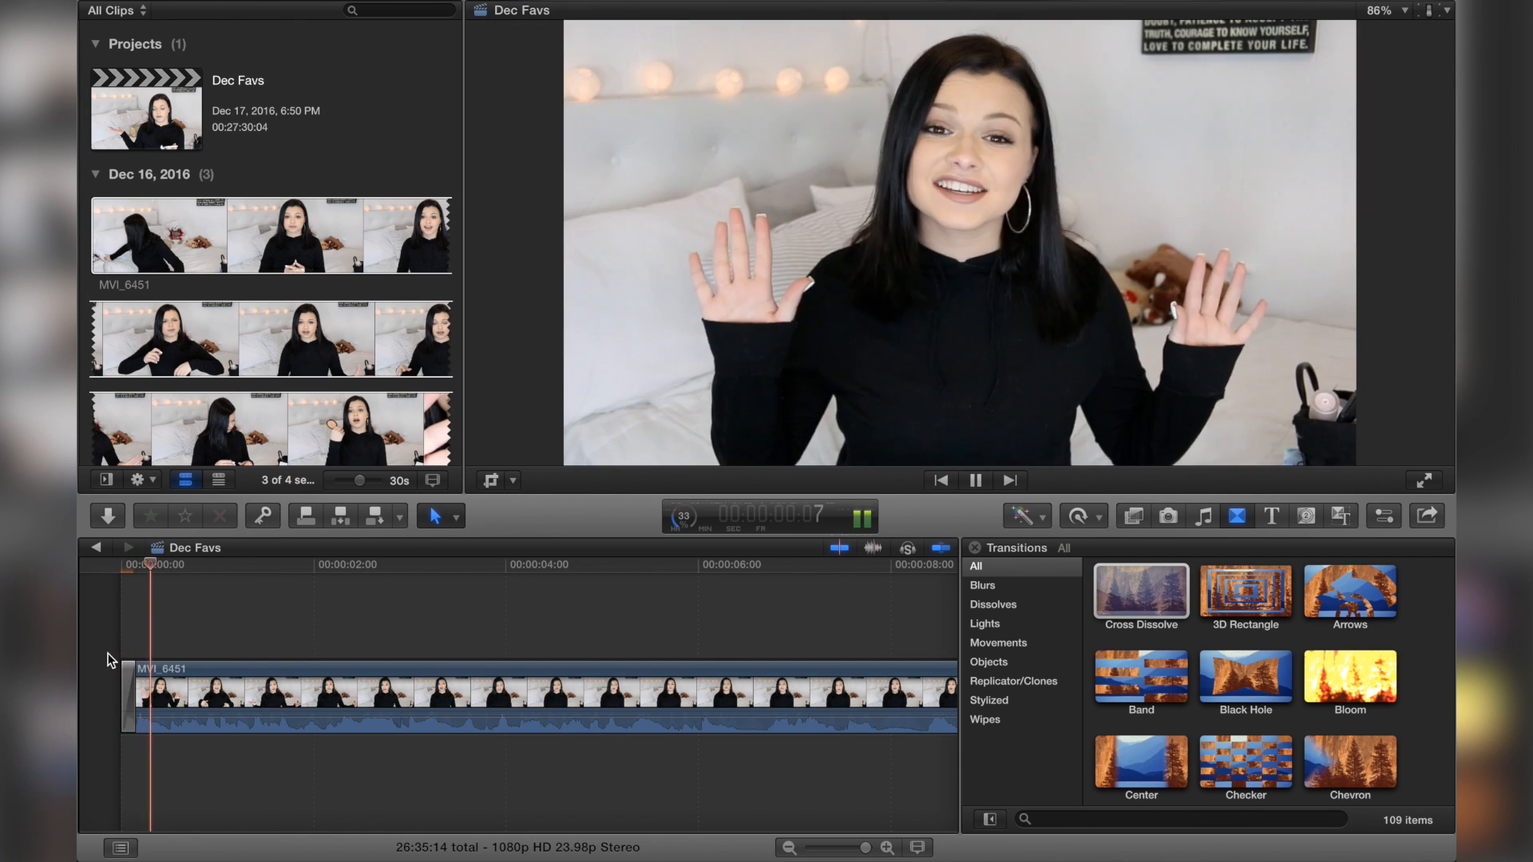
key("space")
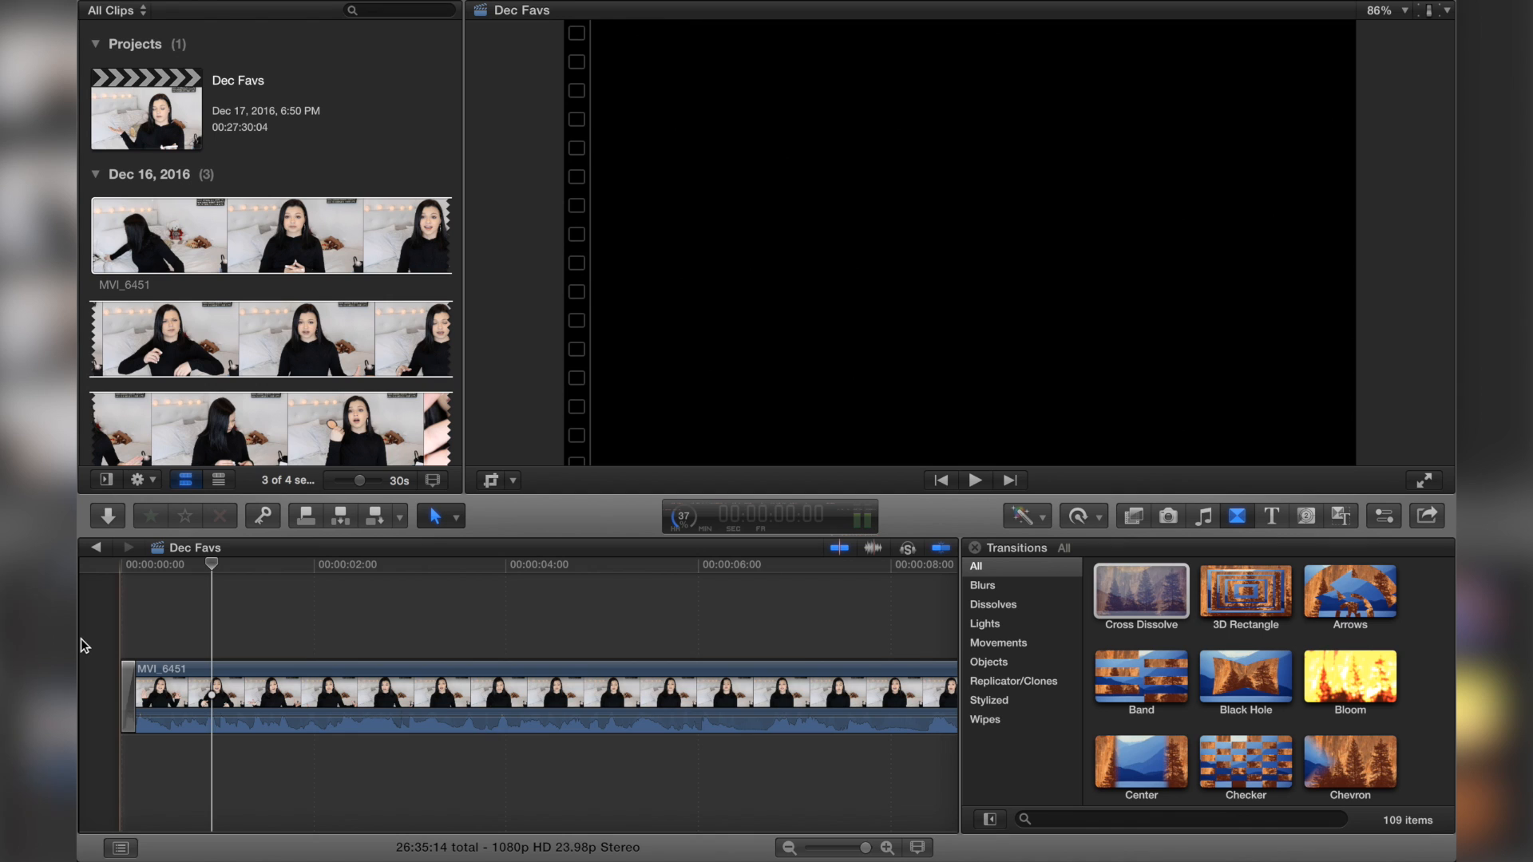
key("Home")
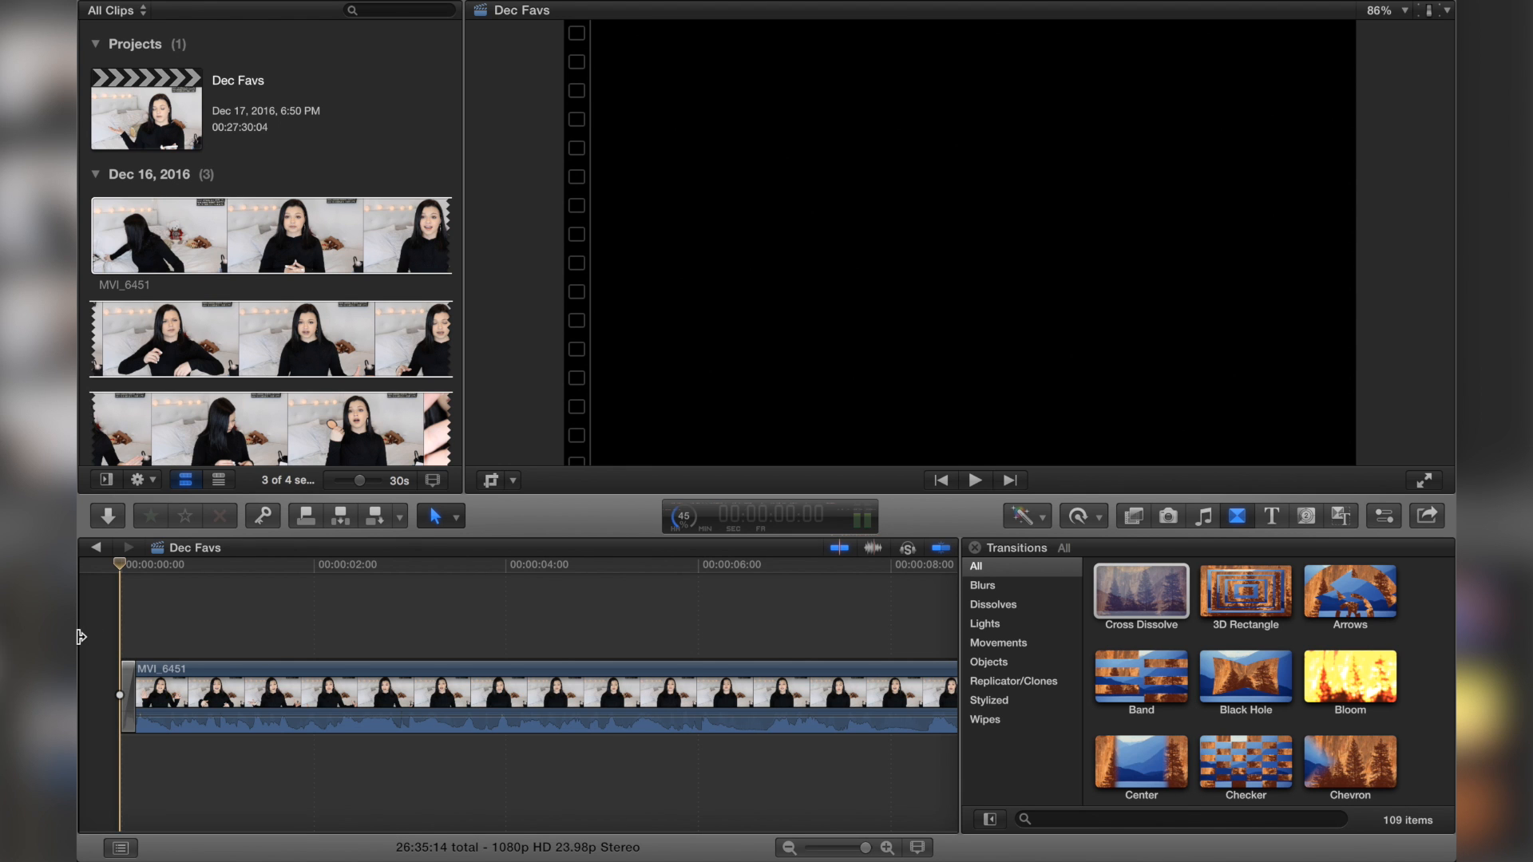
key("space")
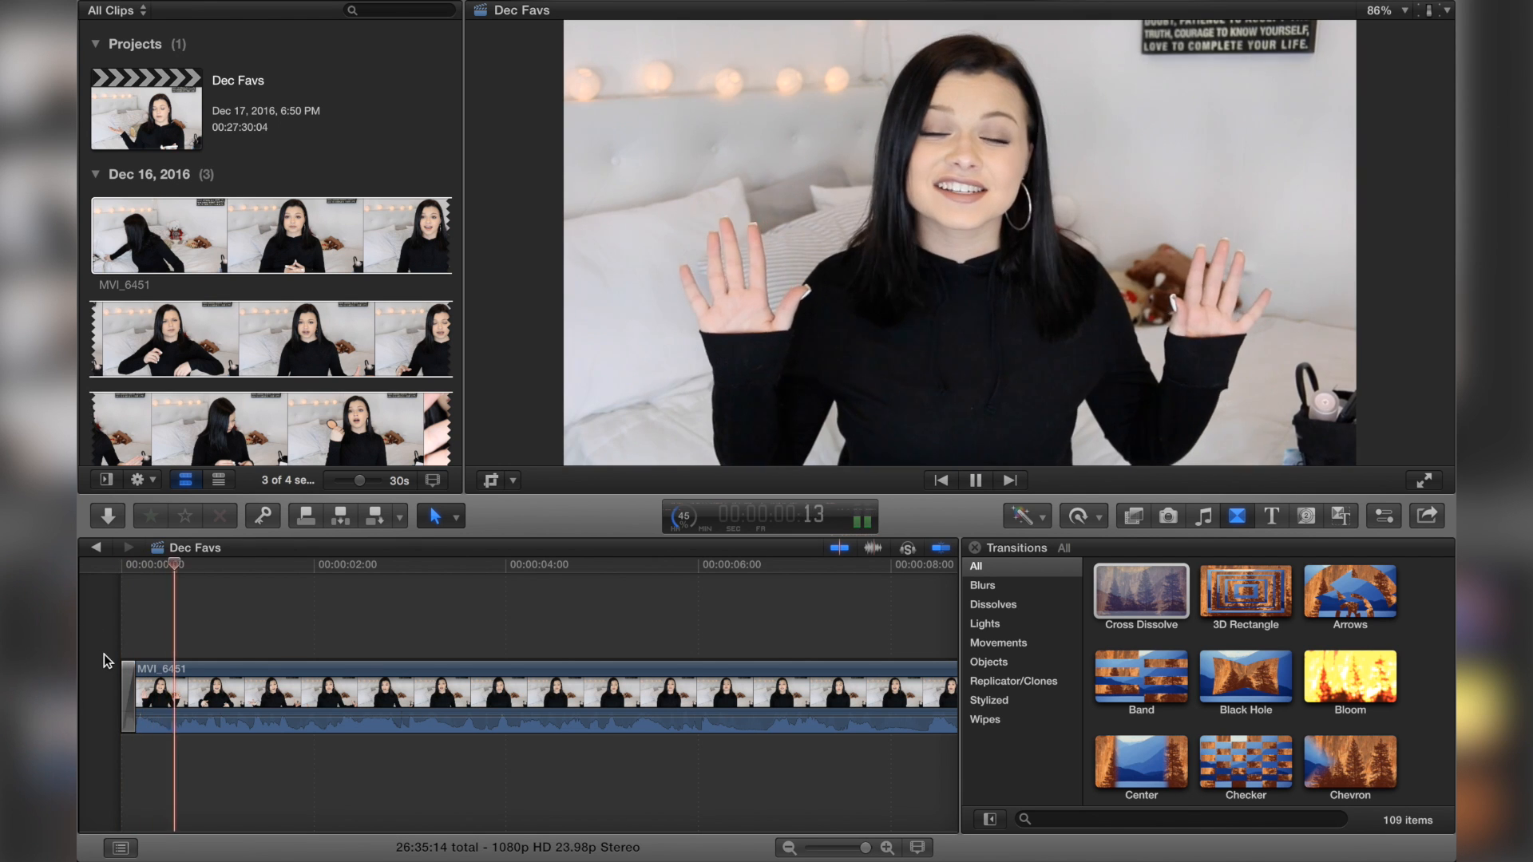
key("super+minus")
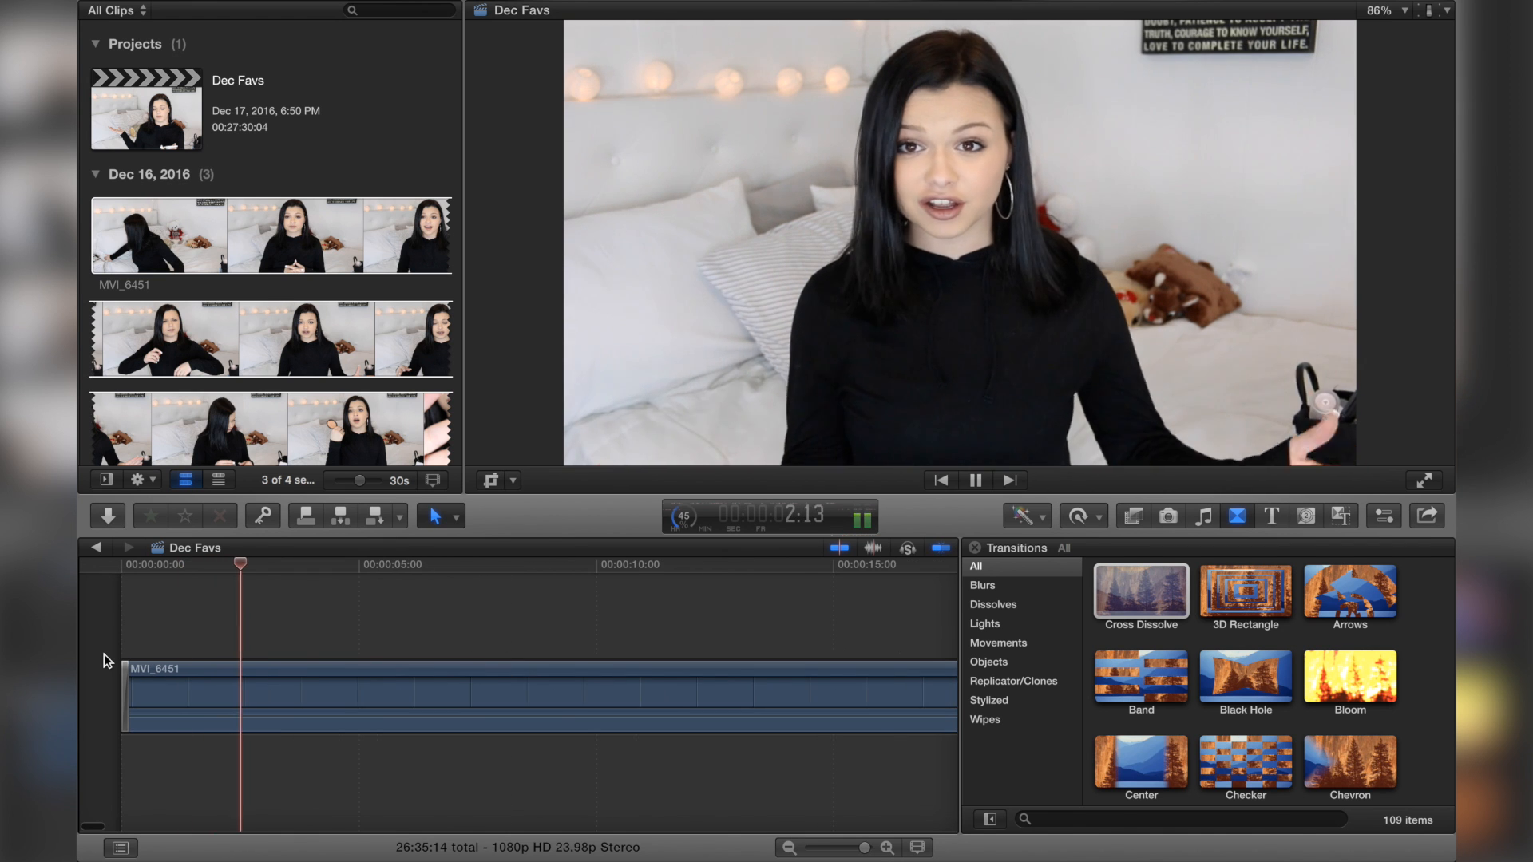
key("space")
key("space")
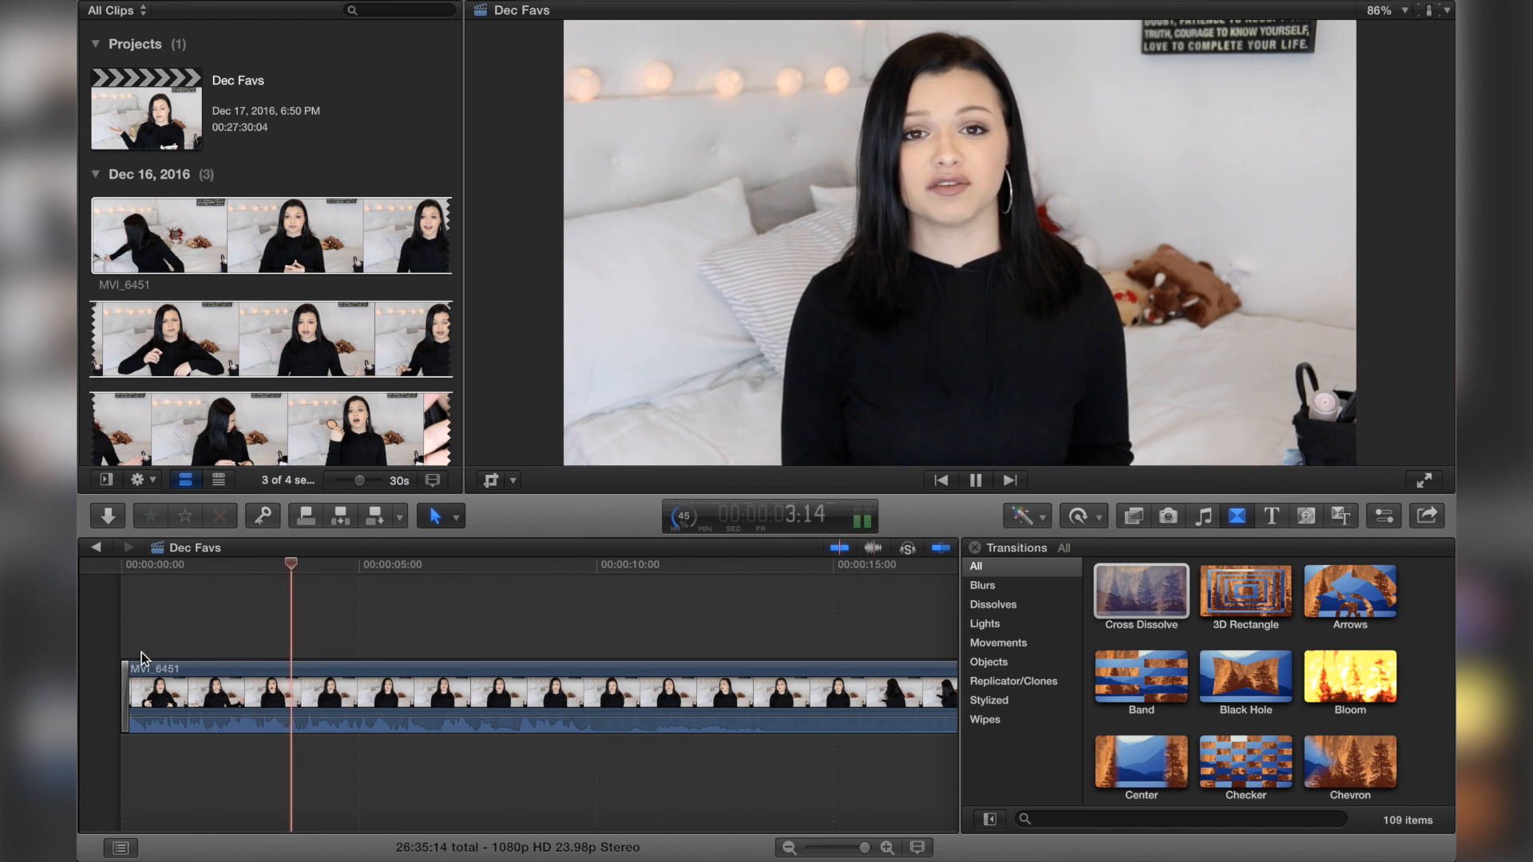
left_click(224, 646)
key("space")
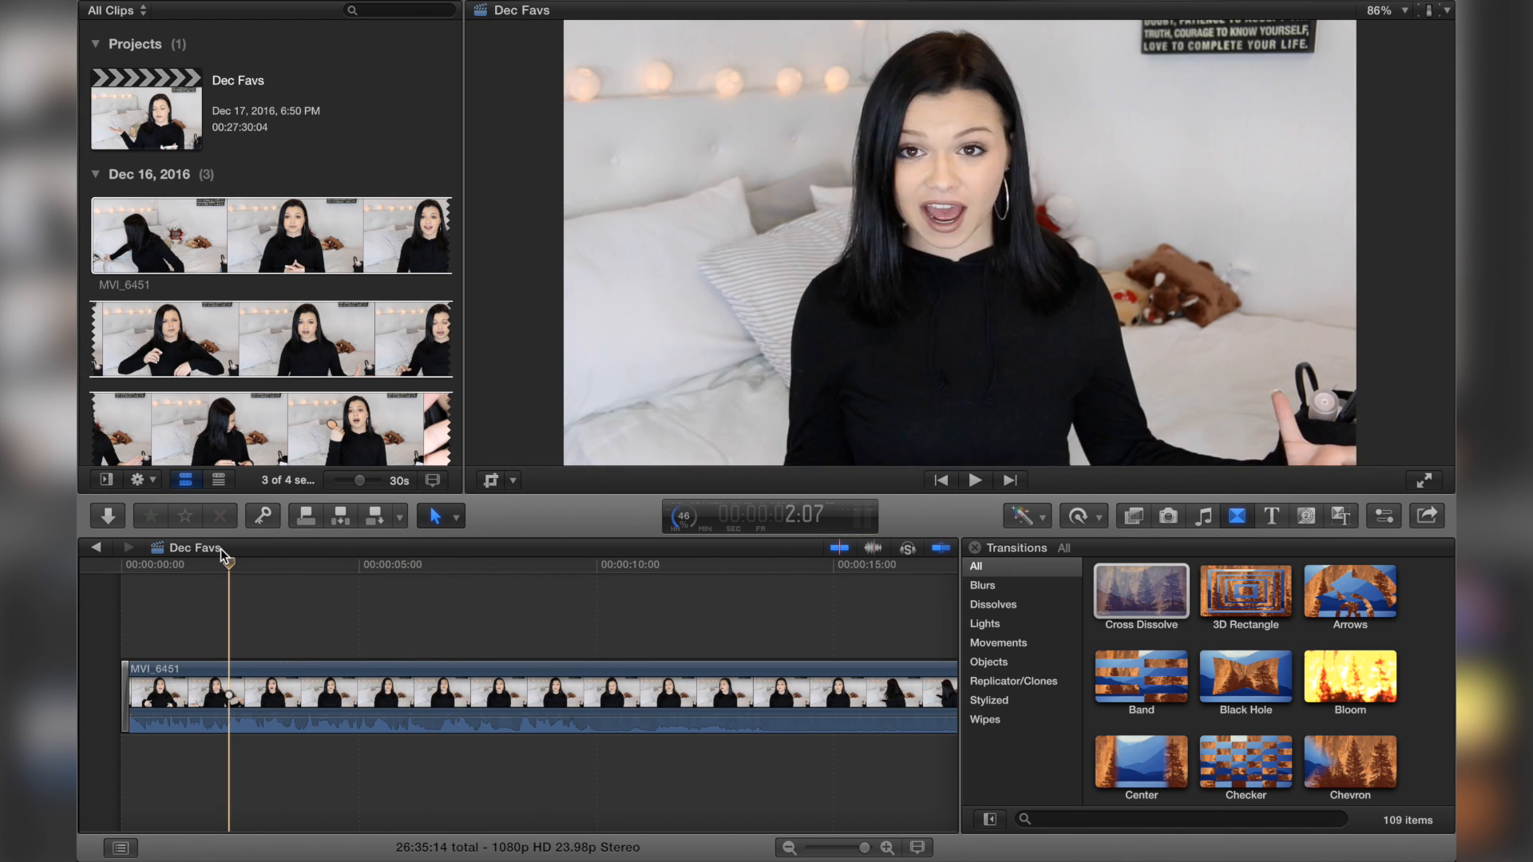
Step: Split the clip at about 3 seconds into the timeline with the Blade tool
left_click(162, 598)
key("b")
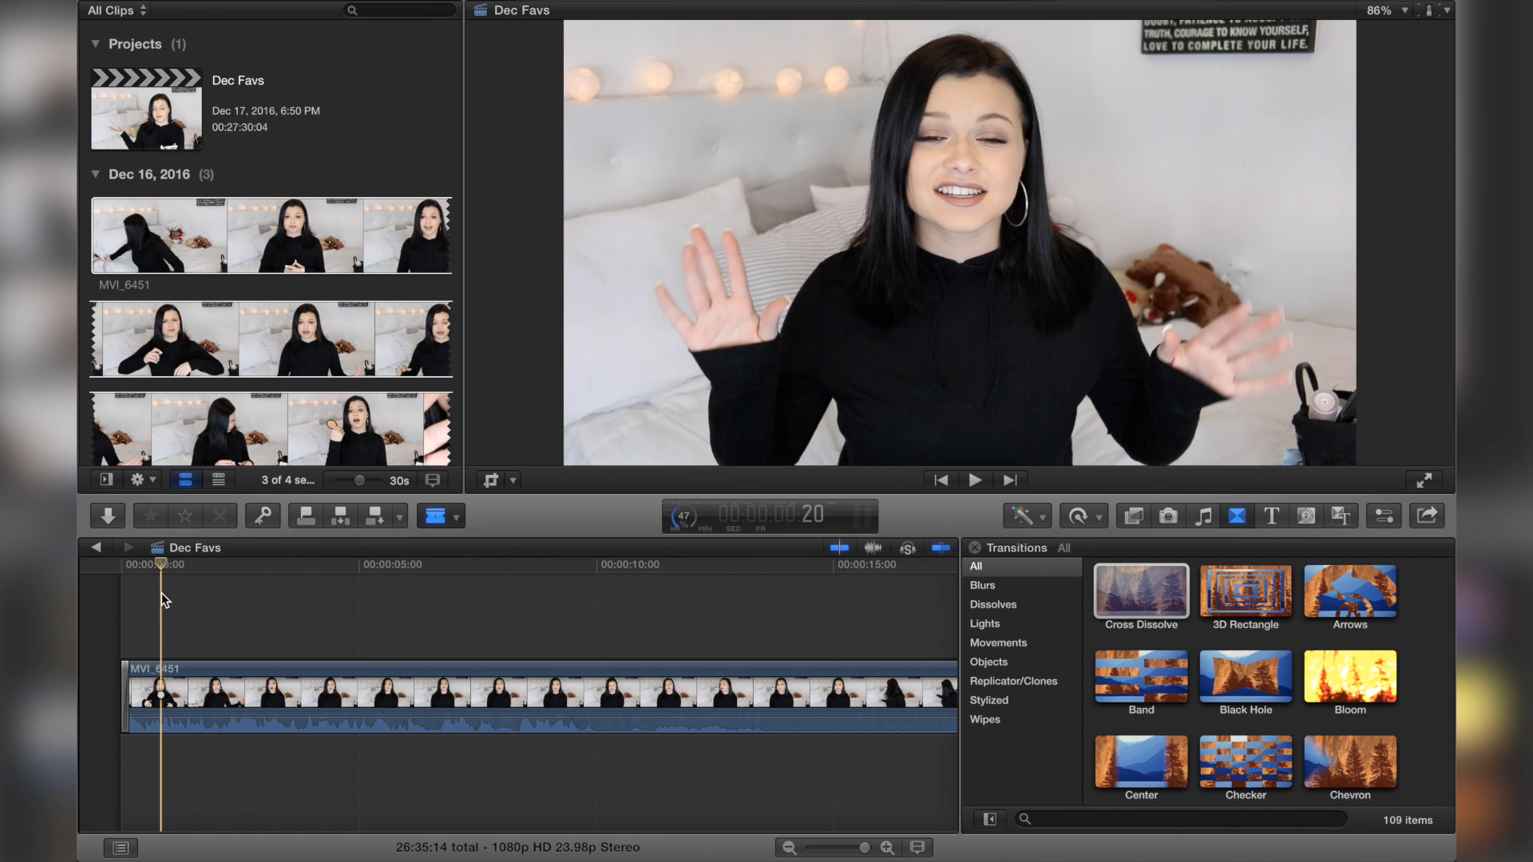
key("space")
key("space")
left_click(256, 696)
key("a")
key("space")
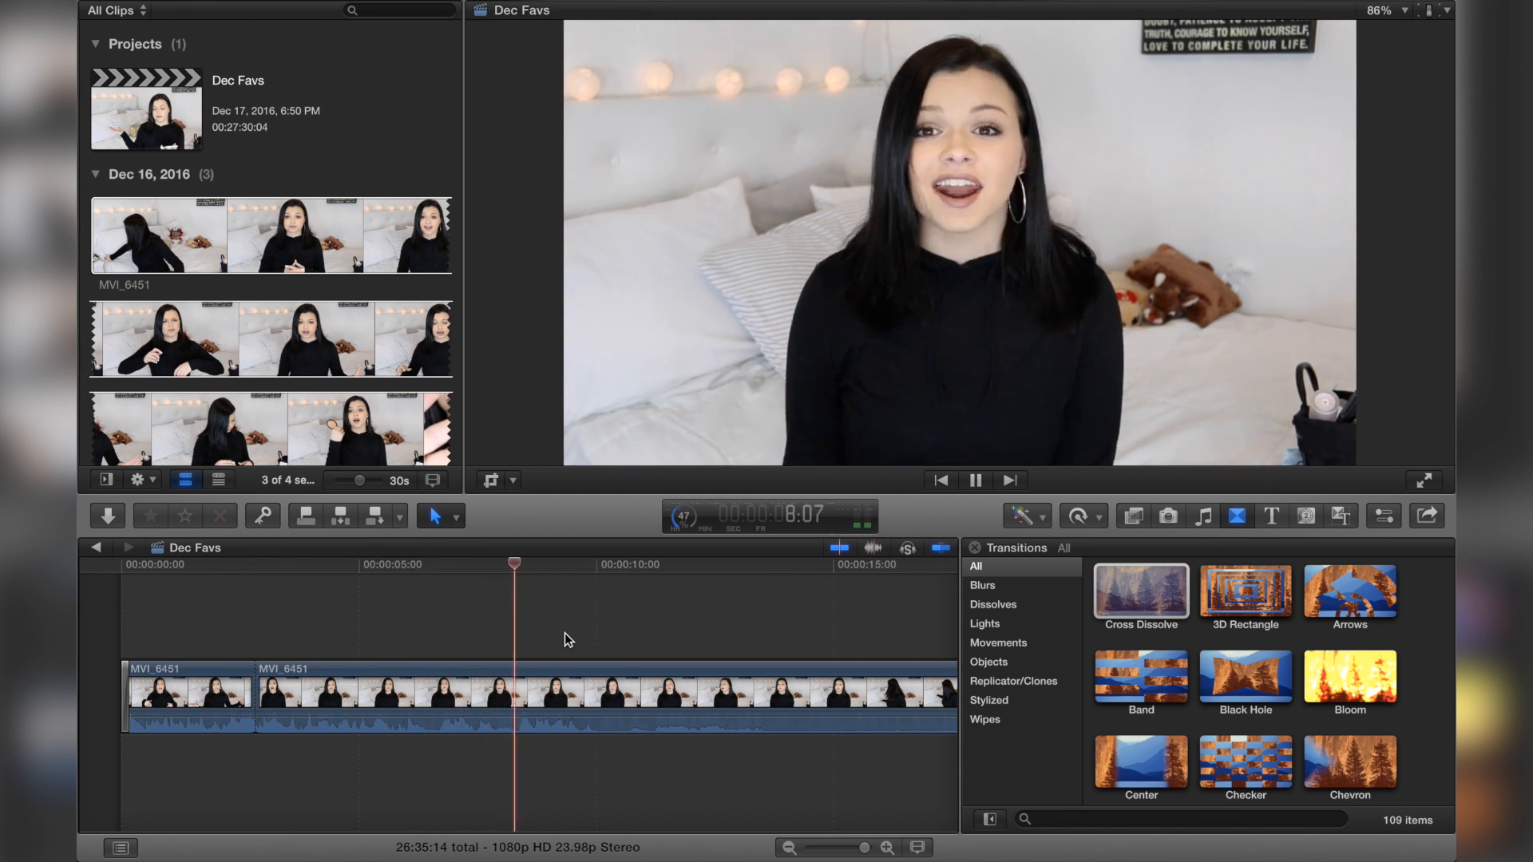
key("space")
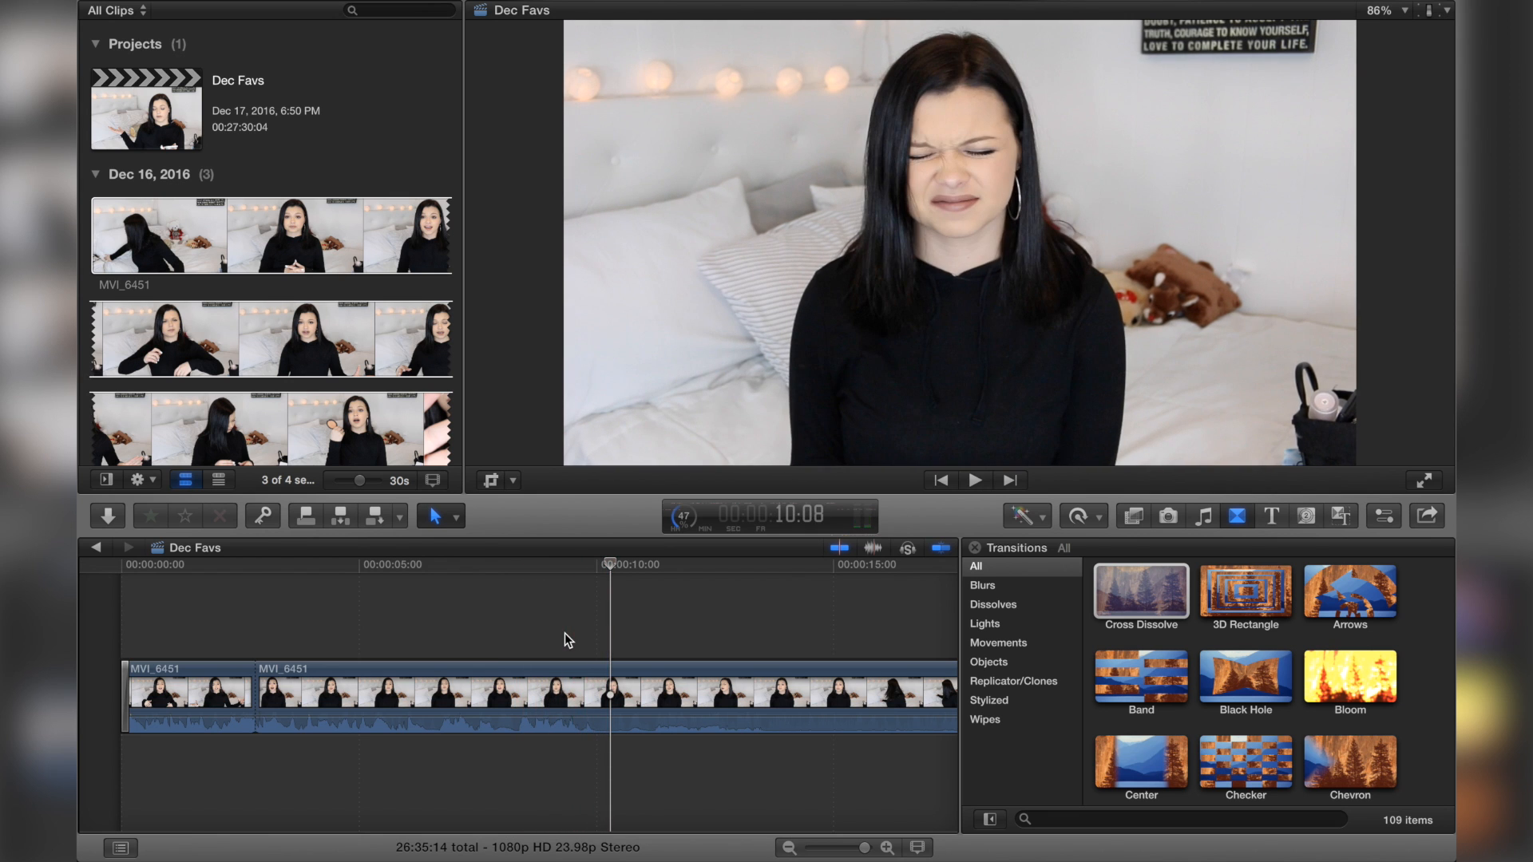
key("space")
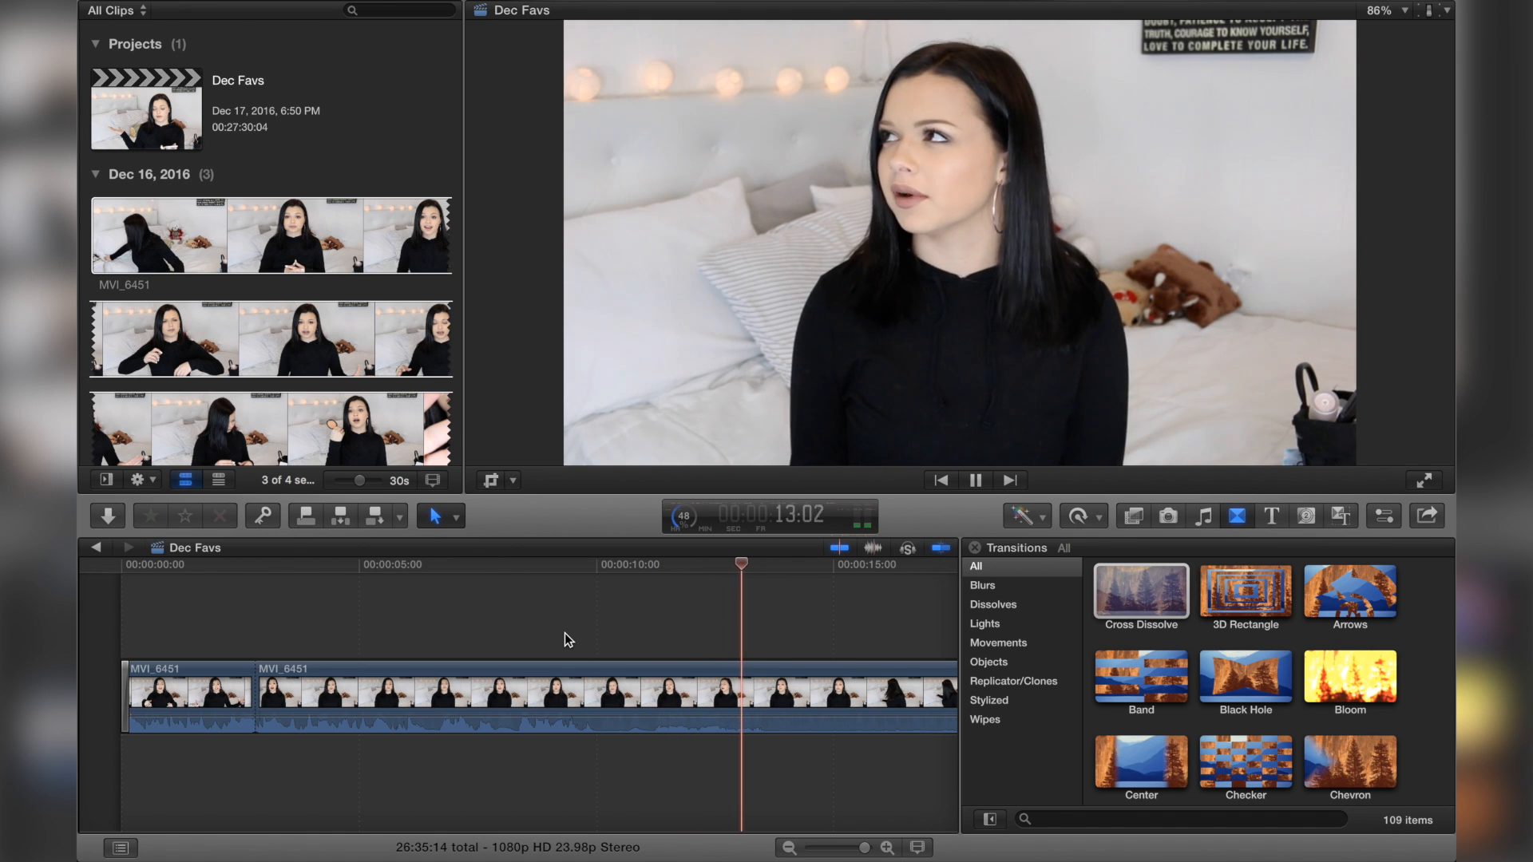
key("space")
Step: Split the clip at about 13 seconds and copy the segment between the two cuts
key("b")
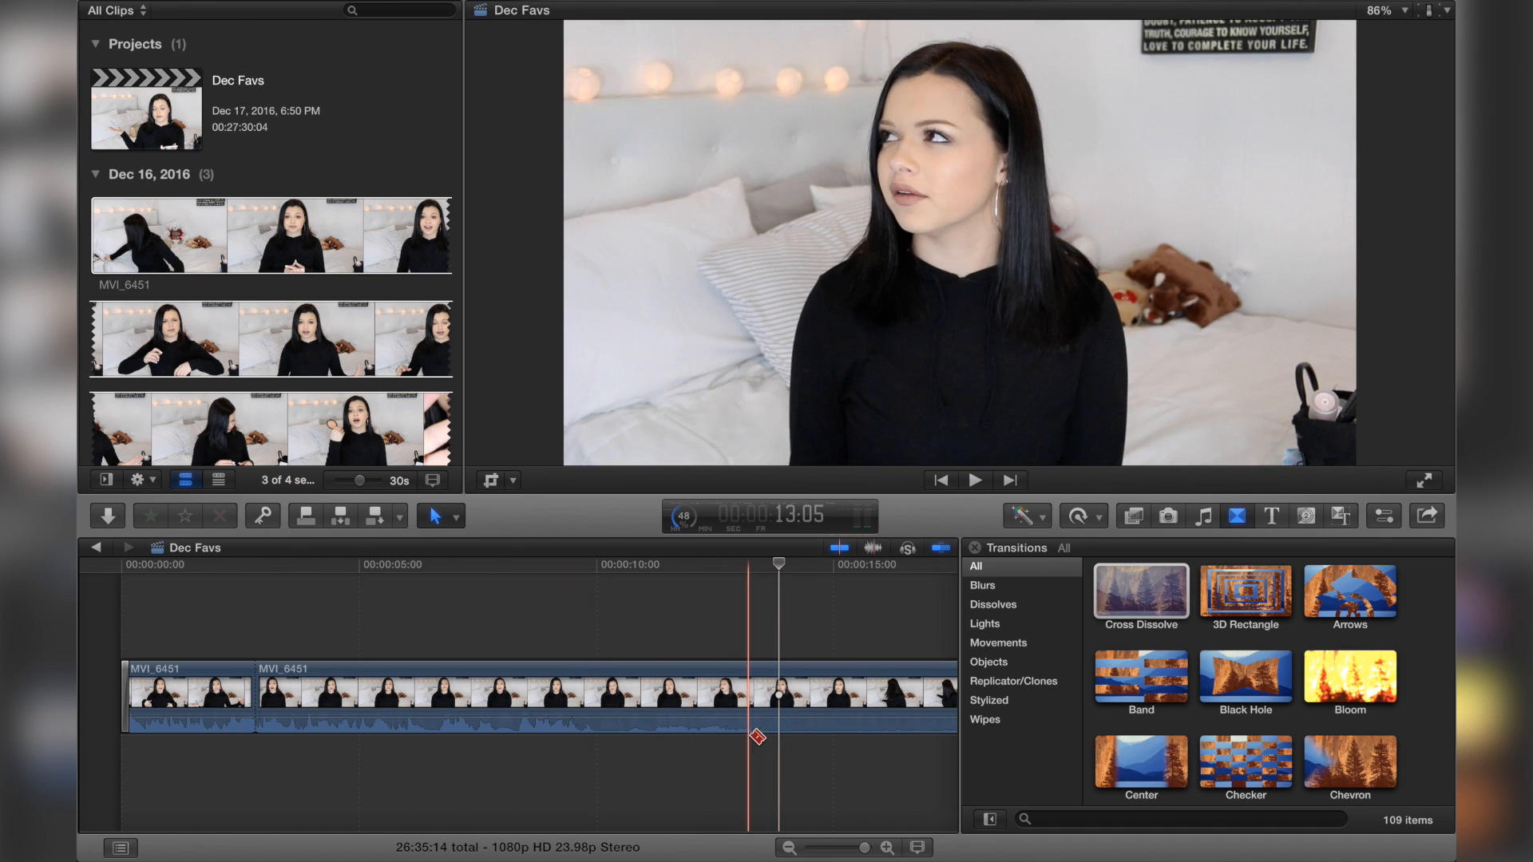
left_click(792, 696)
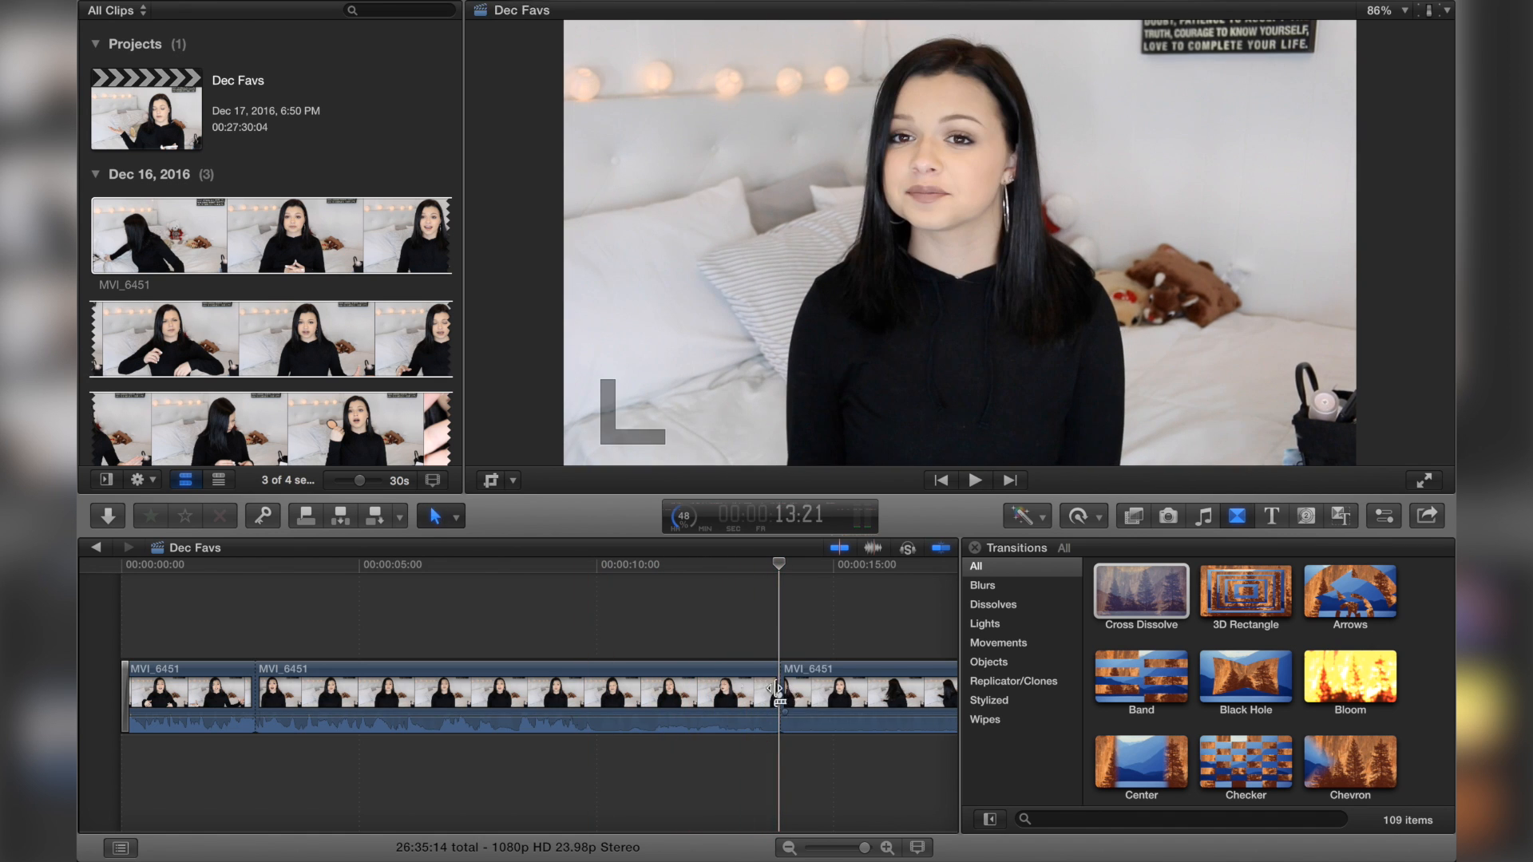
left_click(708, 677)
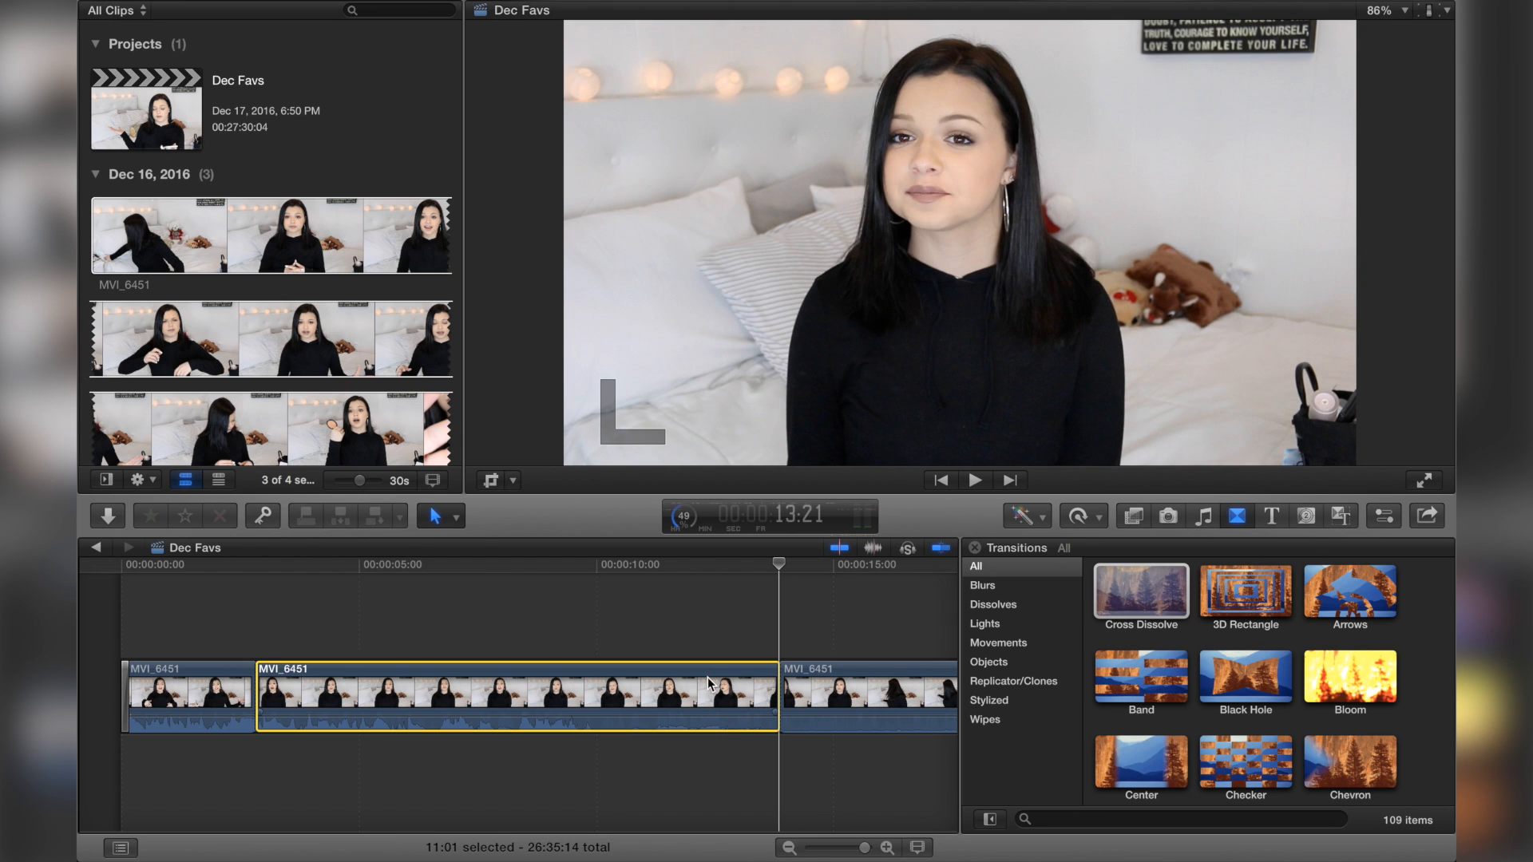
key("super+c")
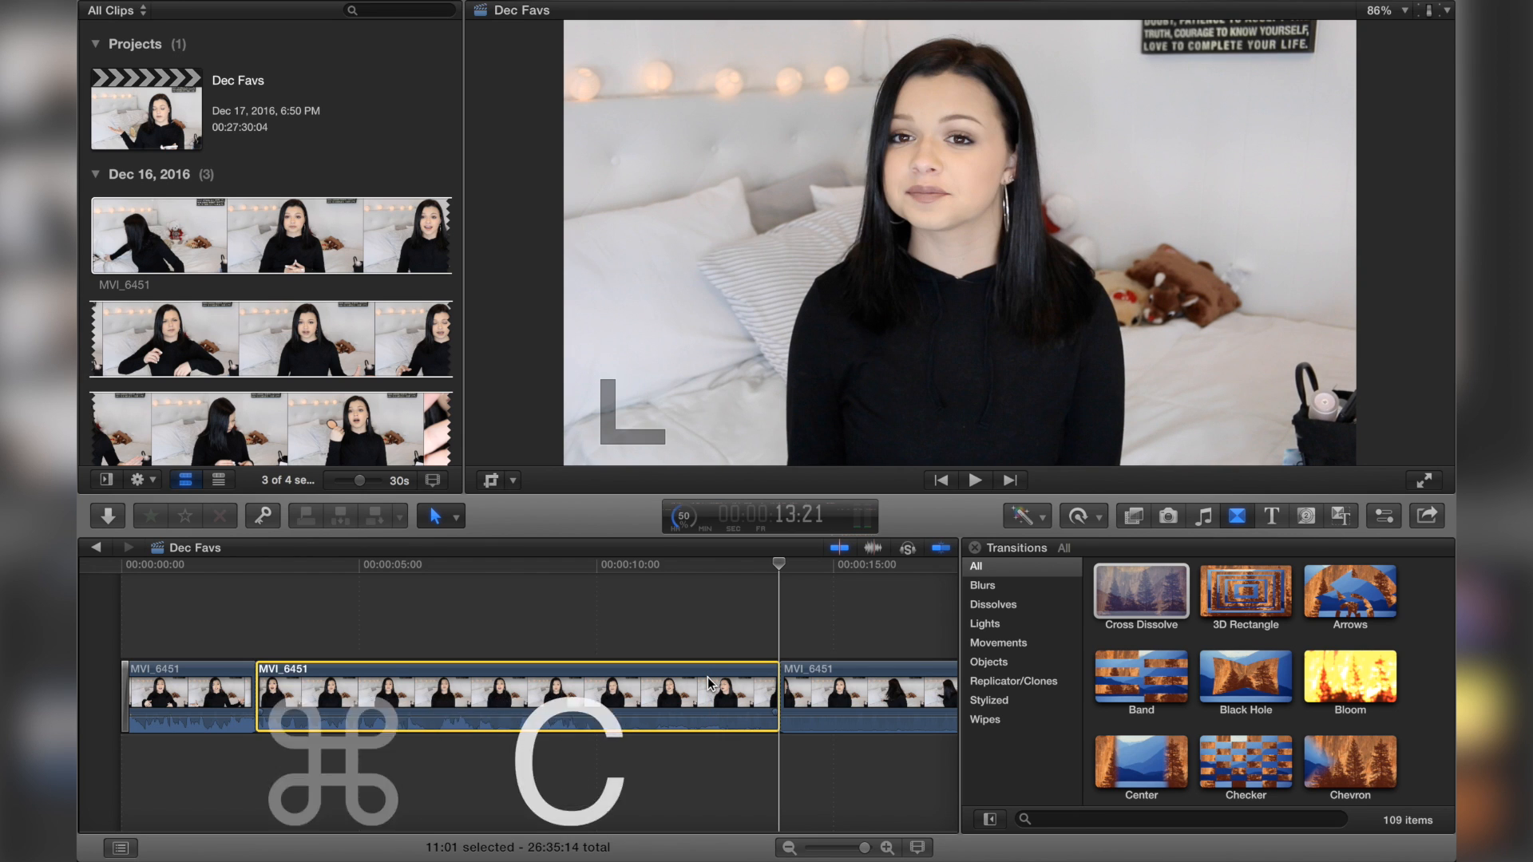
Step: Show the libraries sidebar and open the DEC NSF event
left_click(105, 480)
left_click(166, 80)
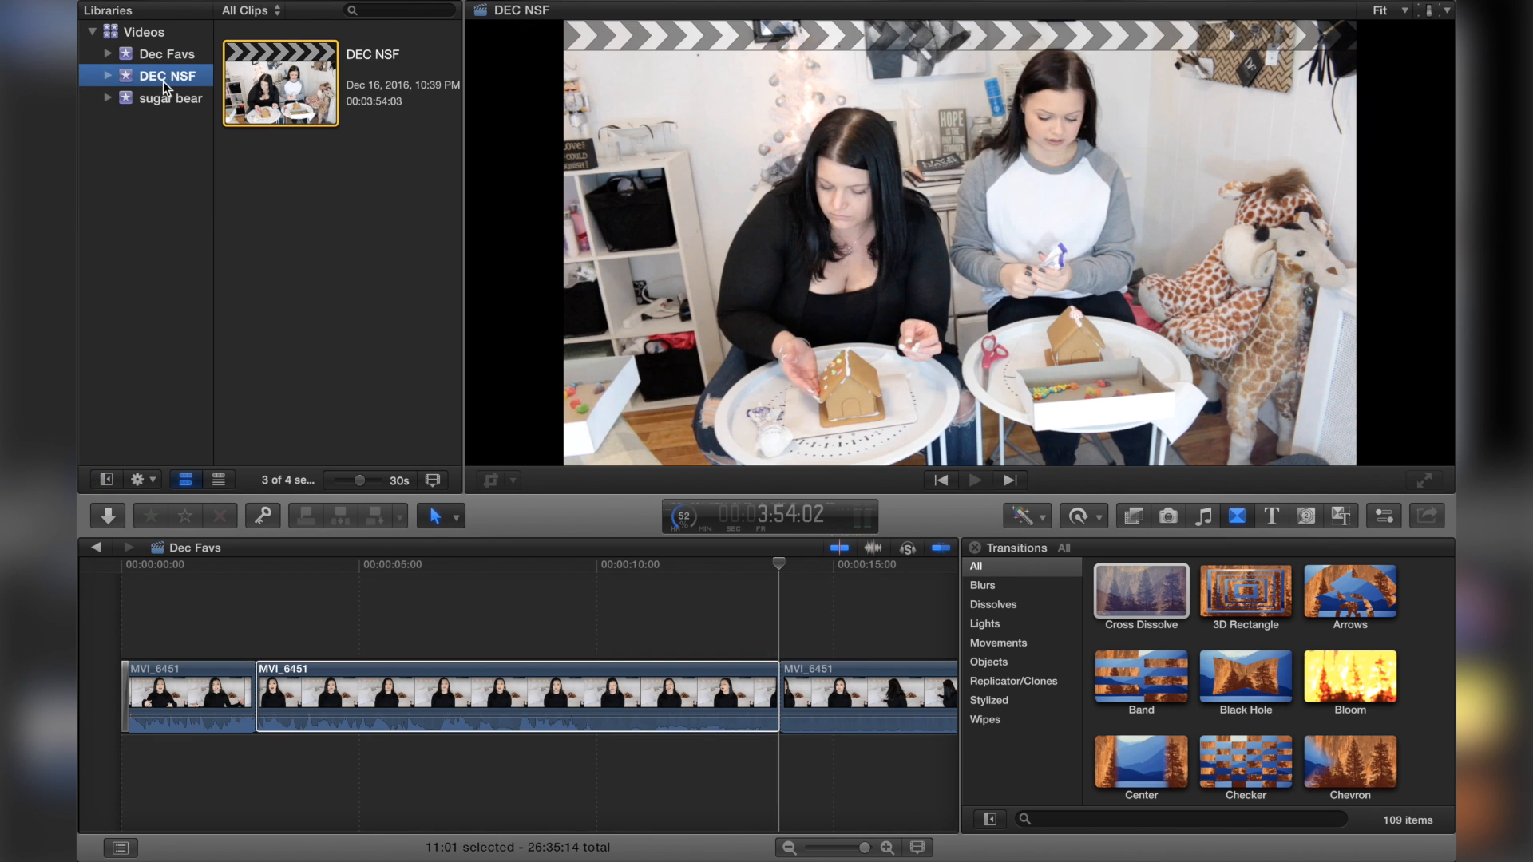
Step: Open the DEC NSF project and paste the copied segment at the end of its timeline
double_click(320, 89)
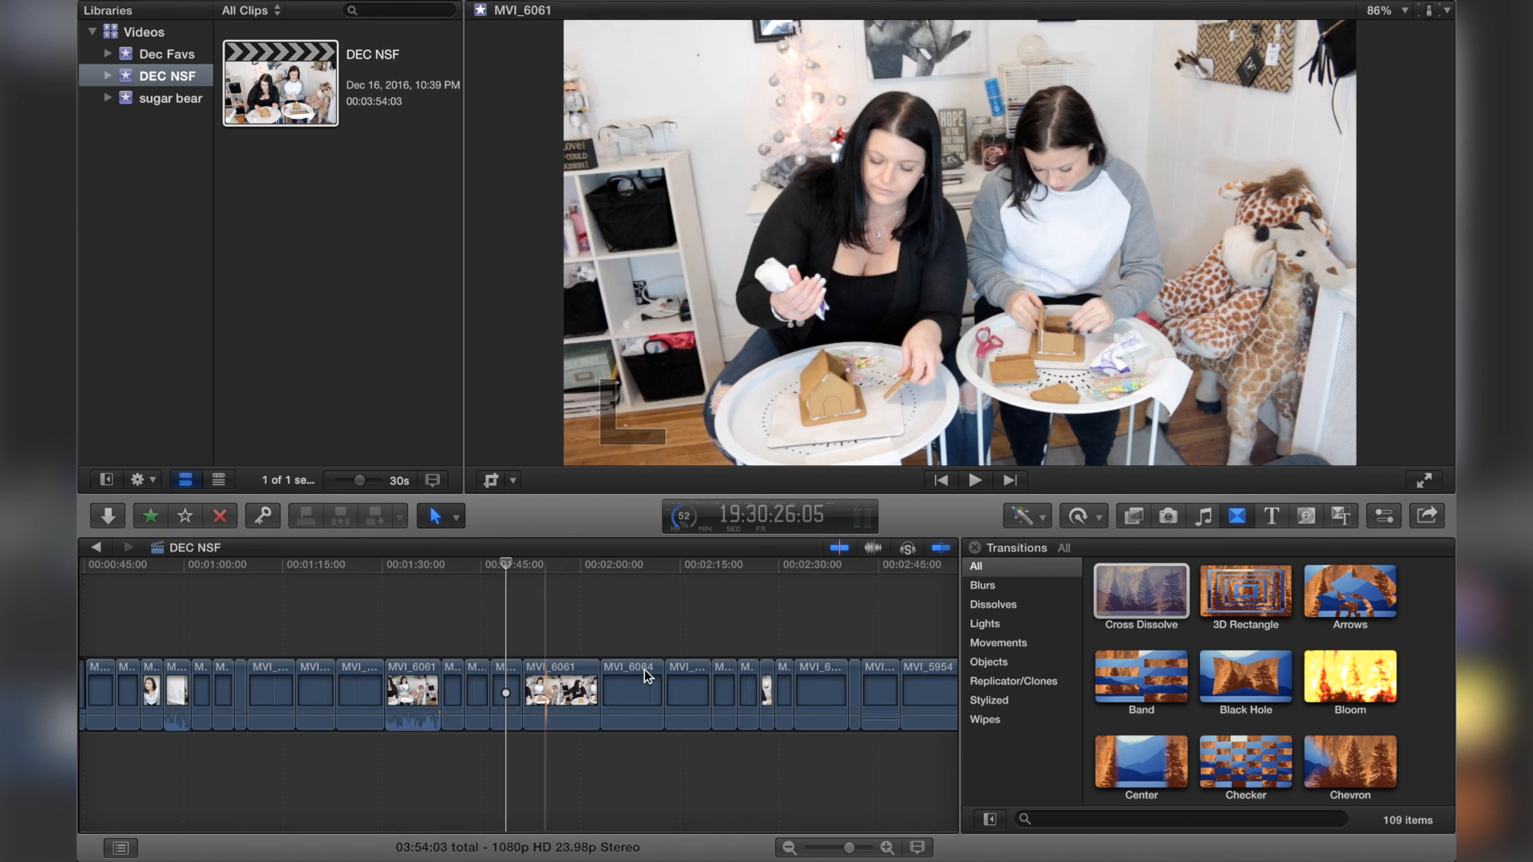
scroll(645, 669, "right", 5)
left_click(734, 631)
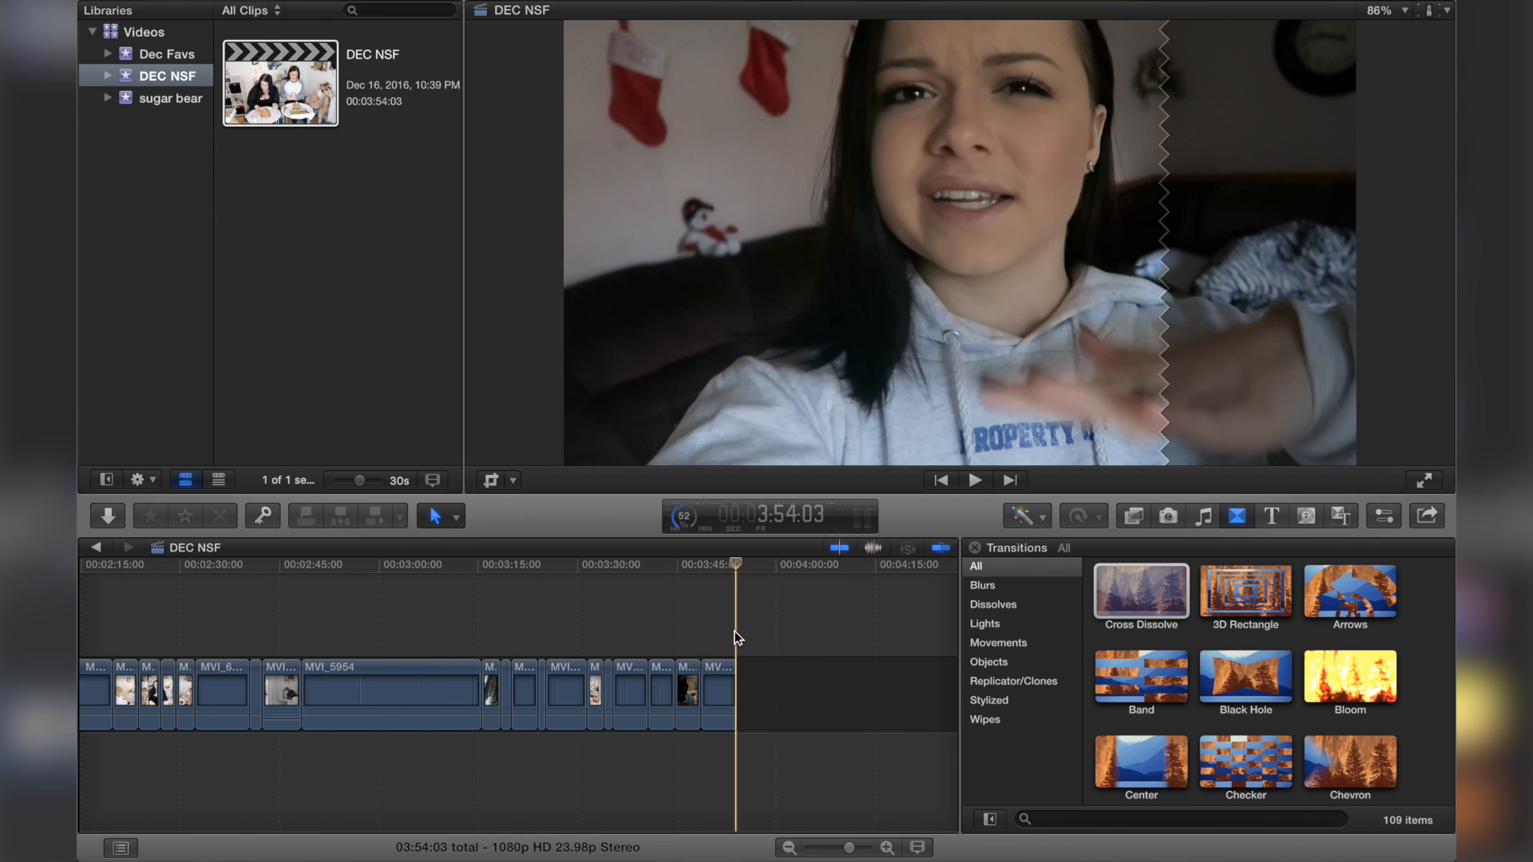
key("super+v")
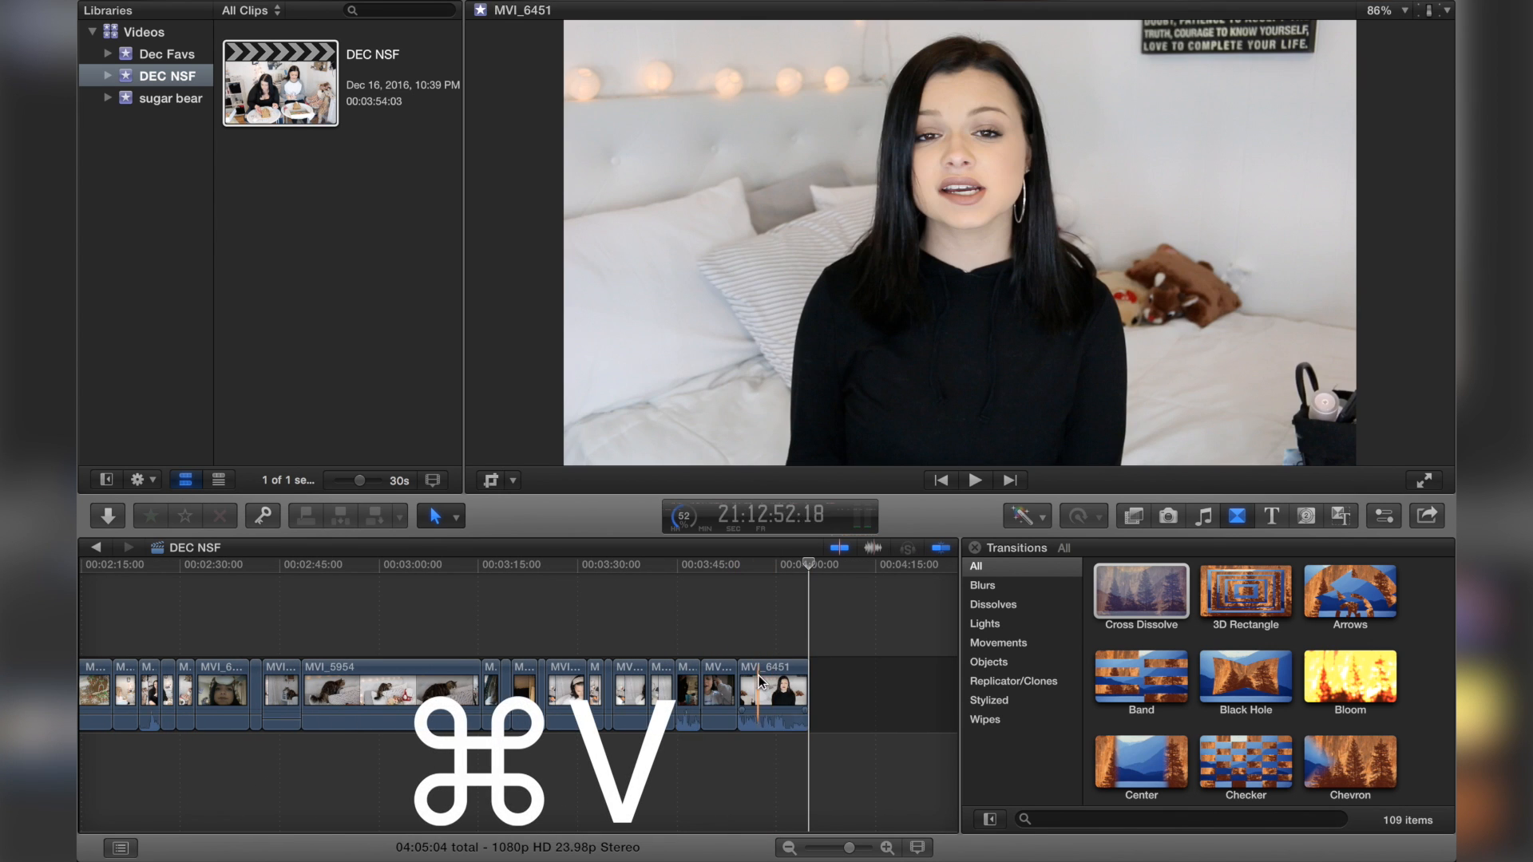
left_click(765, 626)
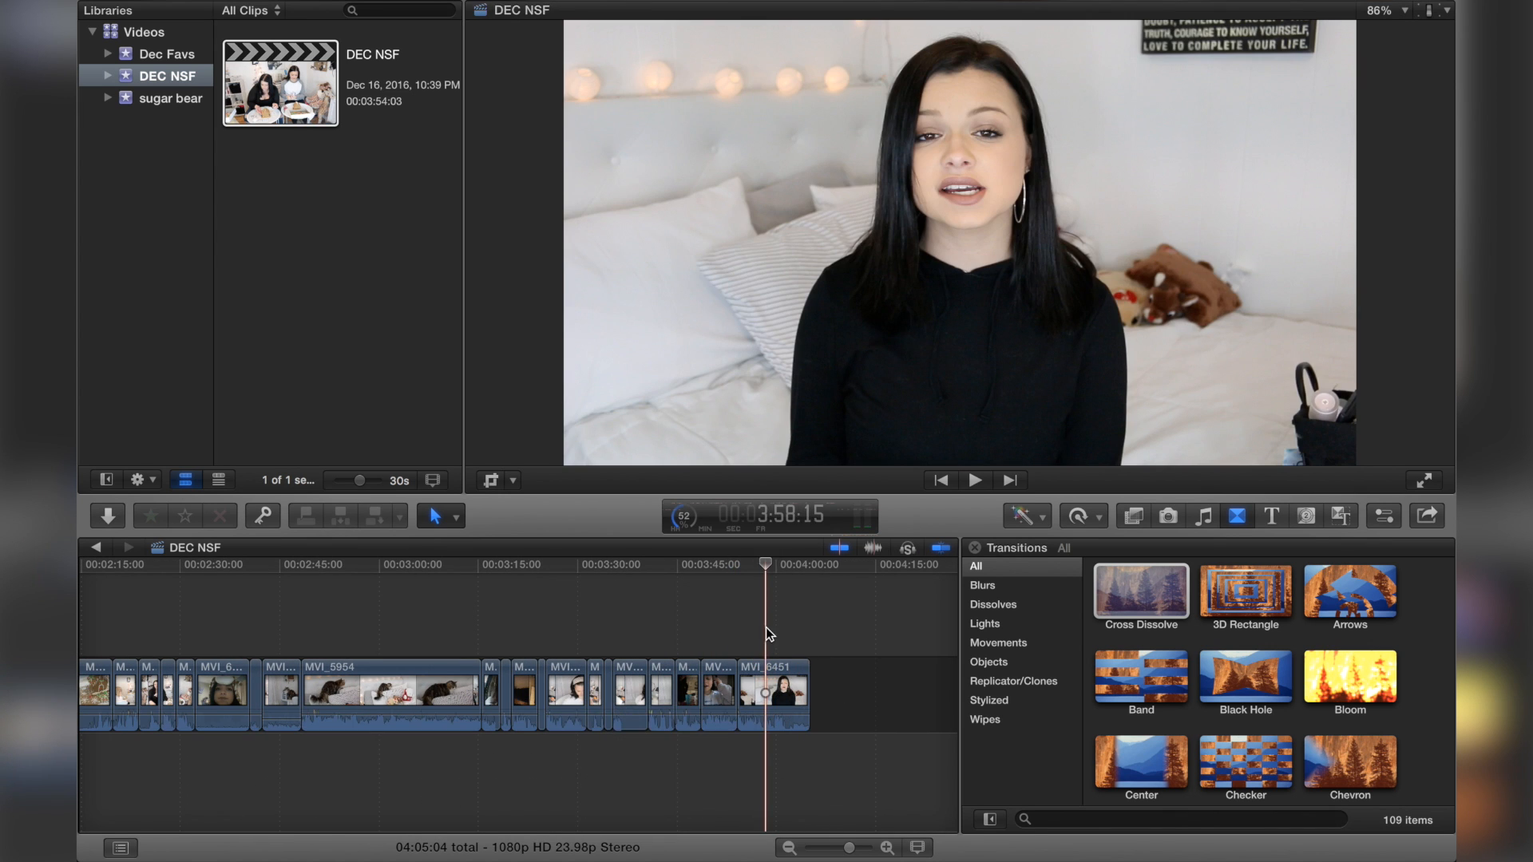
Step: Return to the Dec Favs project and delete the segment between the two cuts
left_click(164, 53)
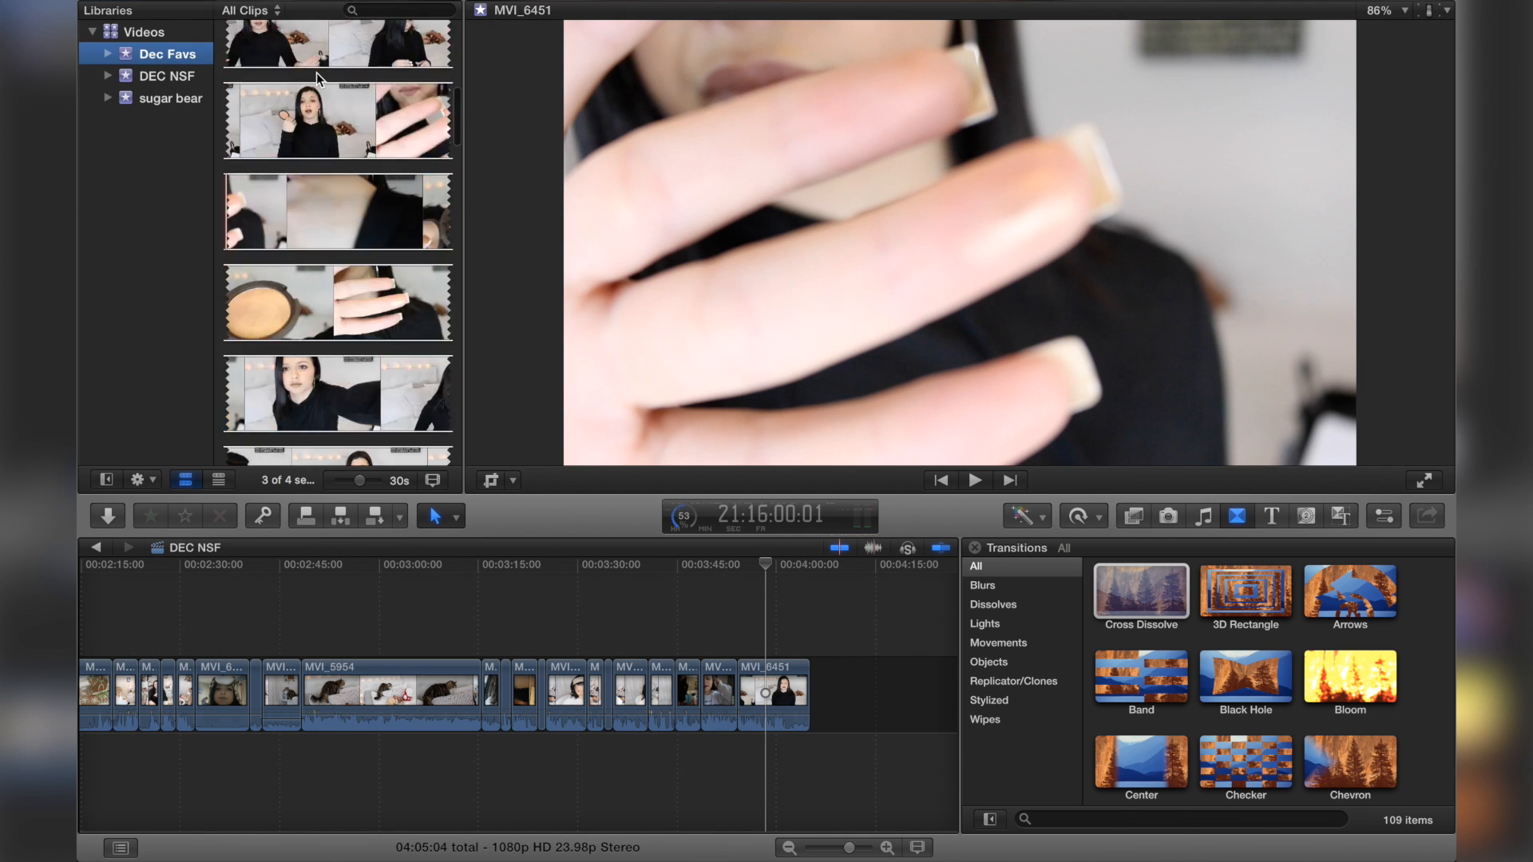
double_click(316, 76)
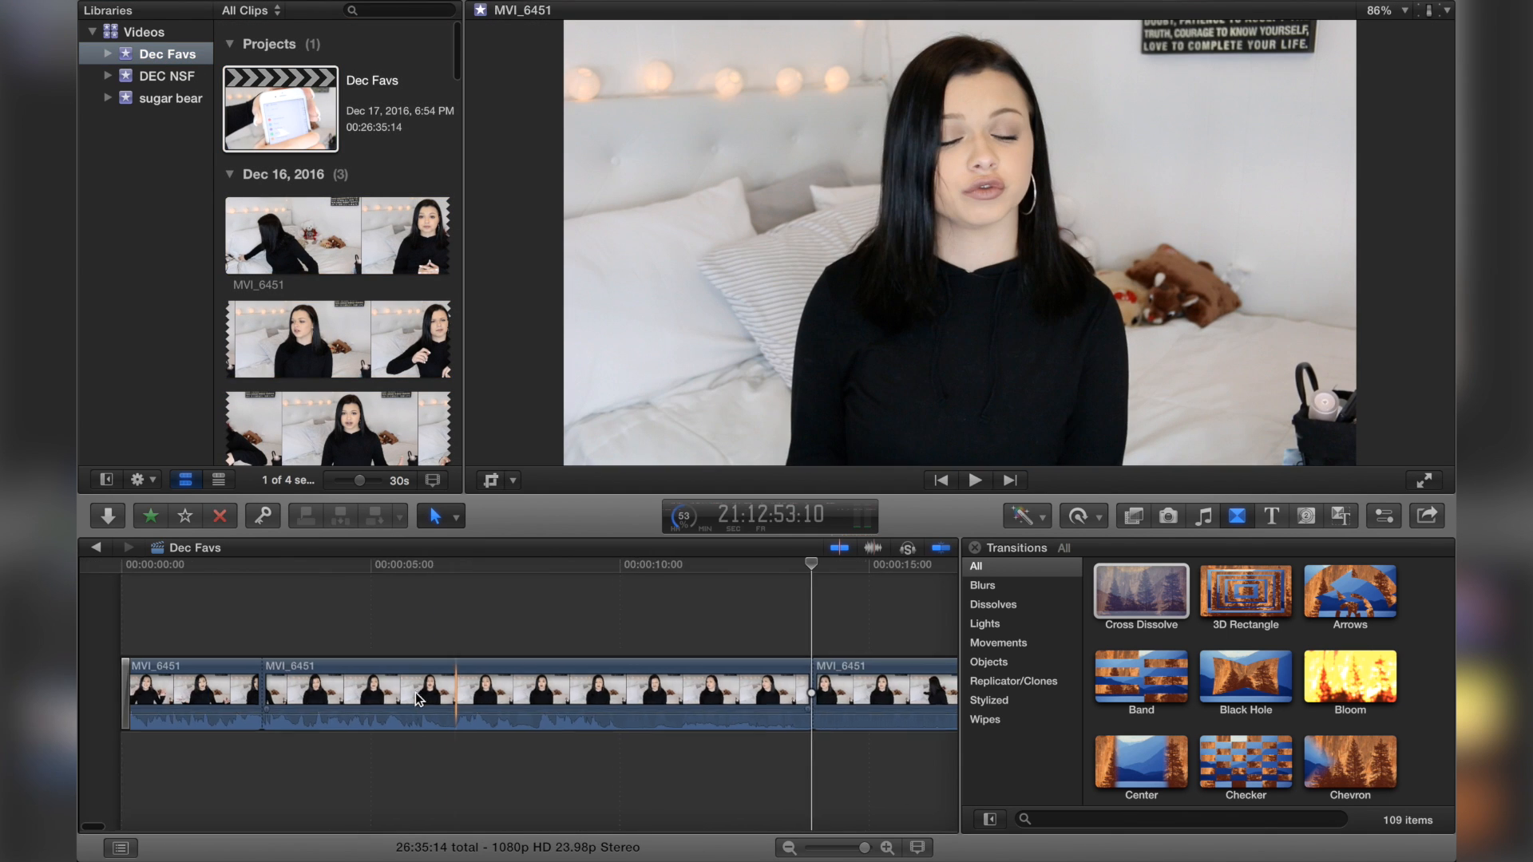
left_click(396, 678)
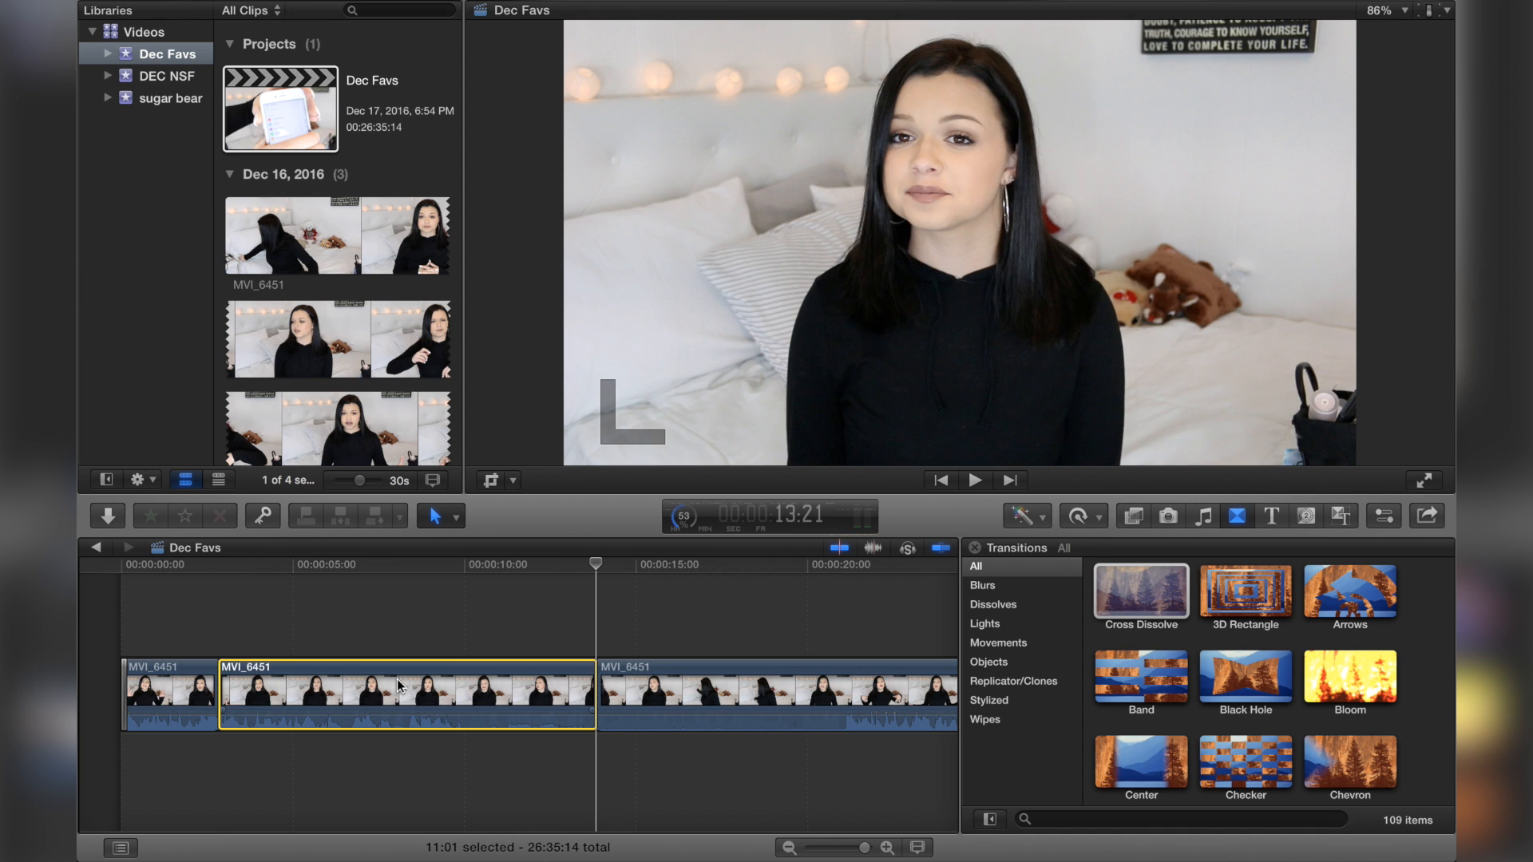
key("Delete")
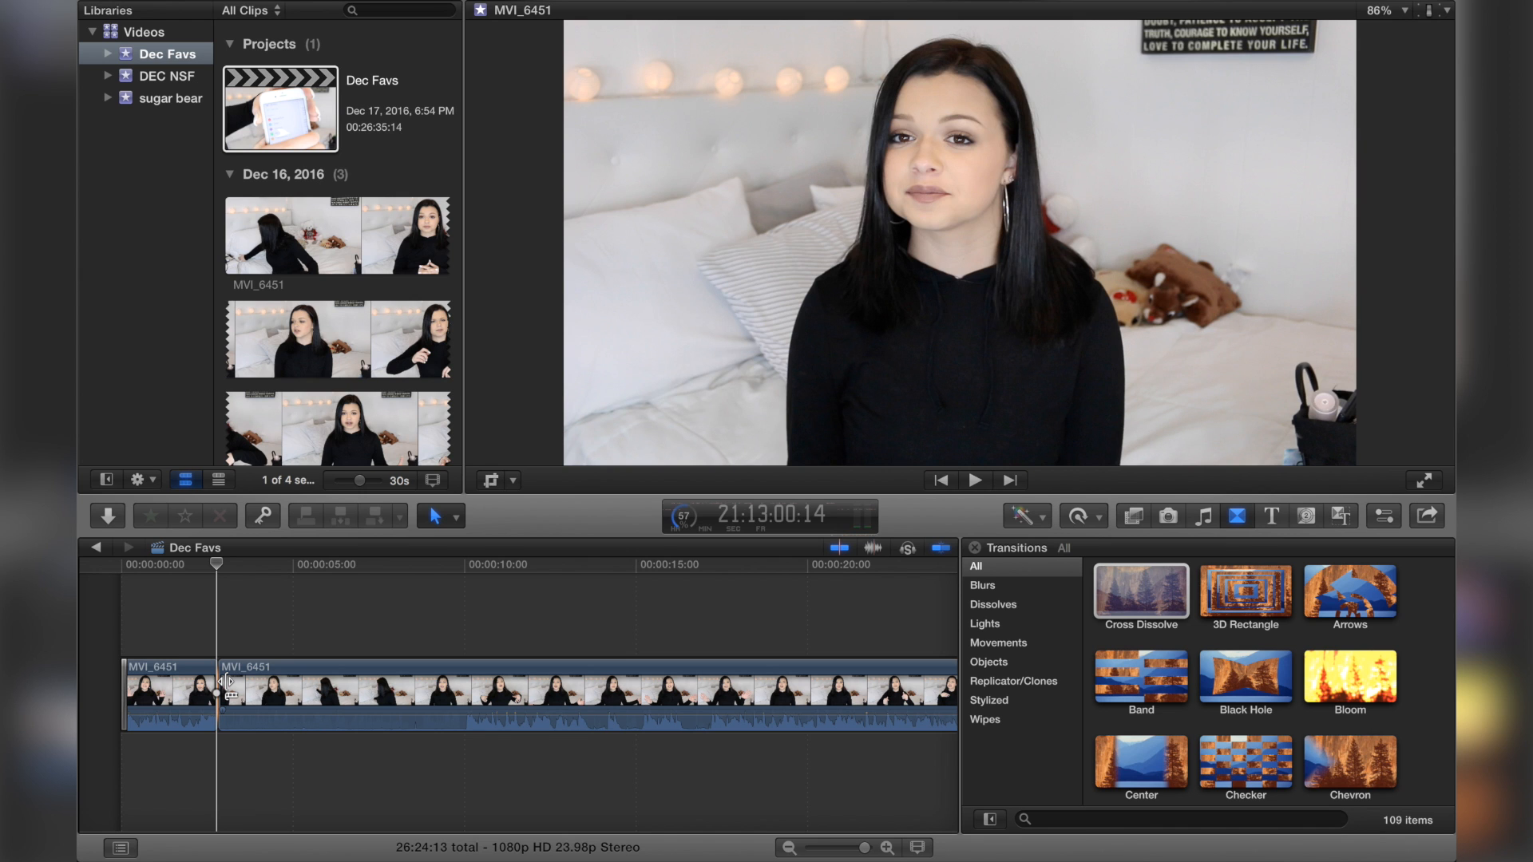
Step: Trim the start of the second clip shorter, playing back the opening of the timeline to check the edit
left_click_drag(227, 681, 471, 667)
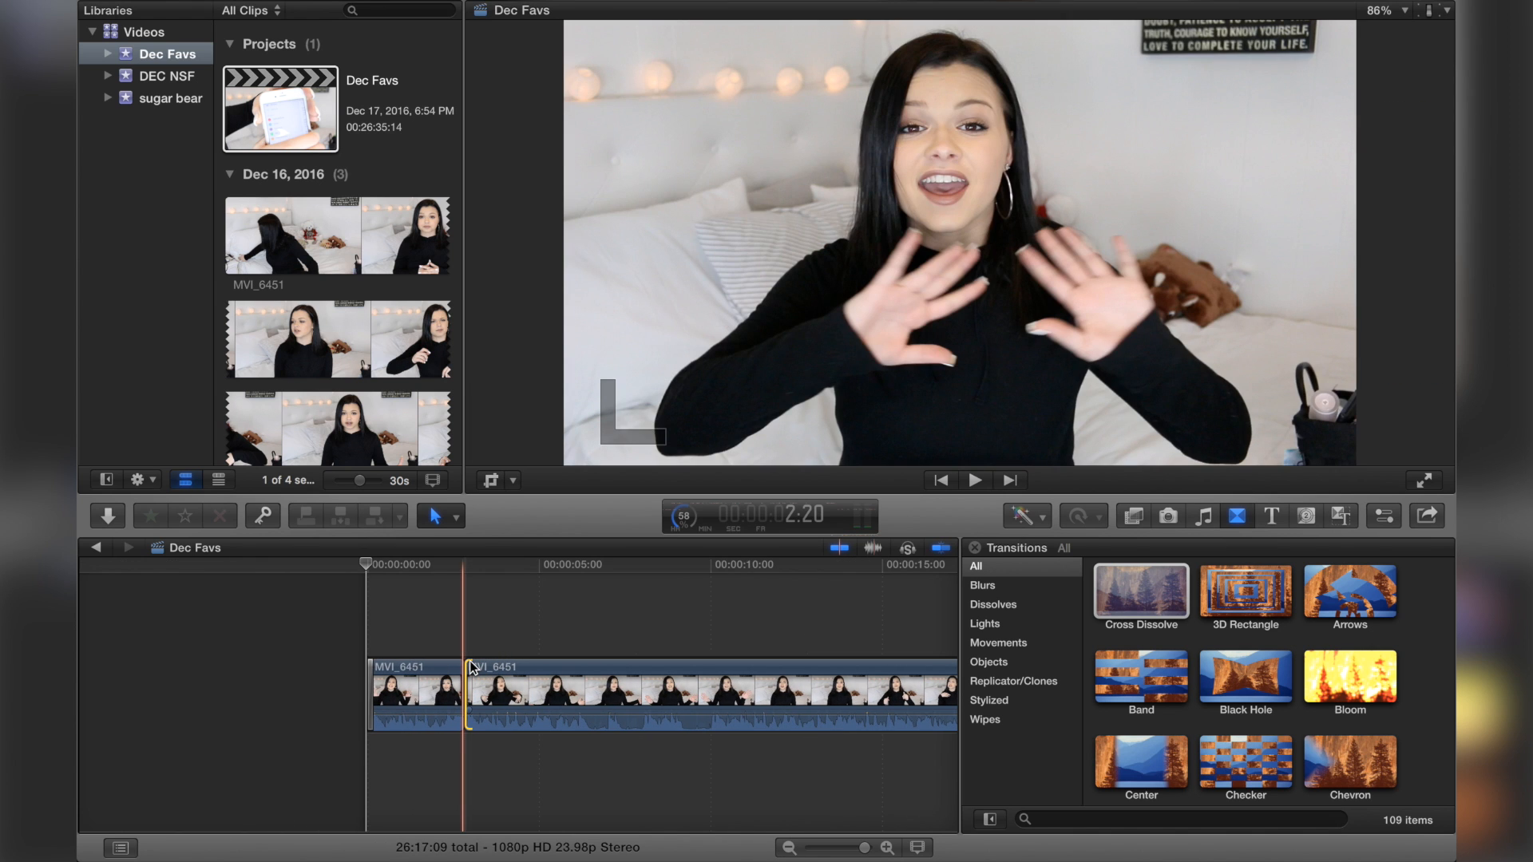
left_click(329, 625)
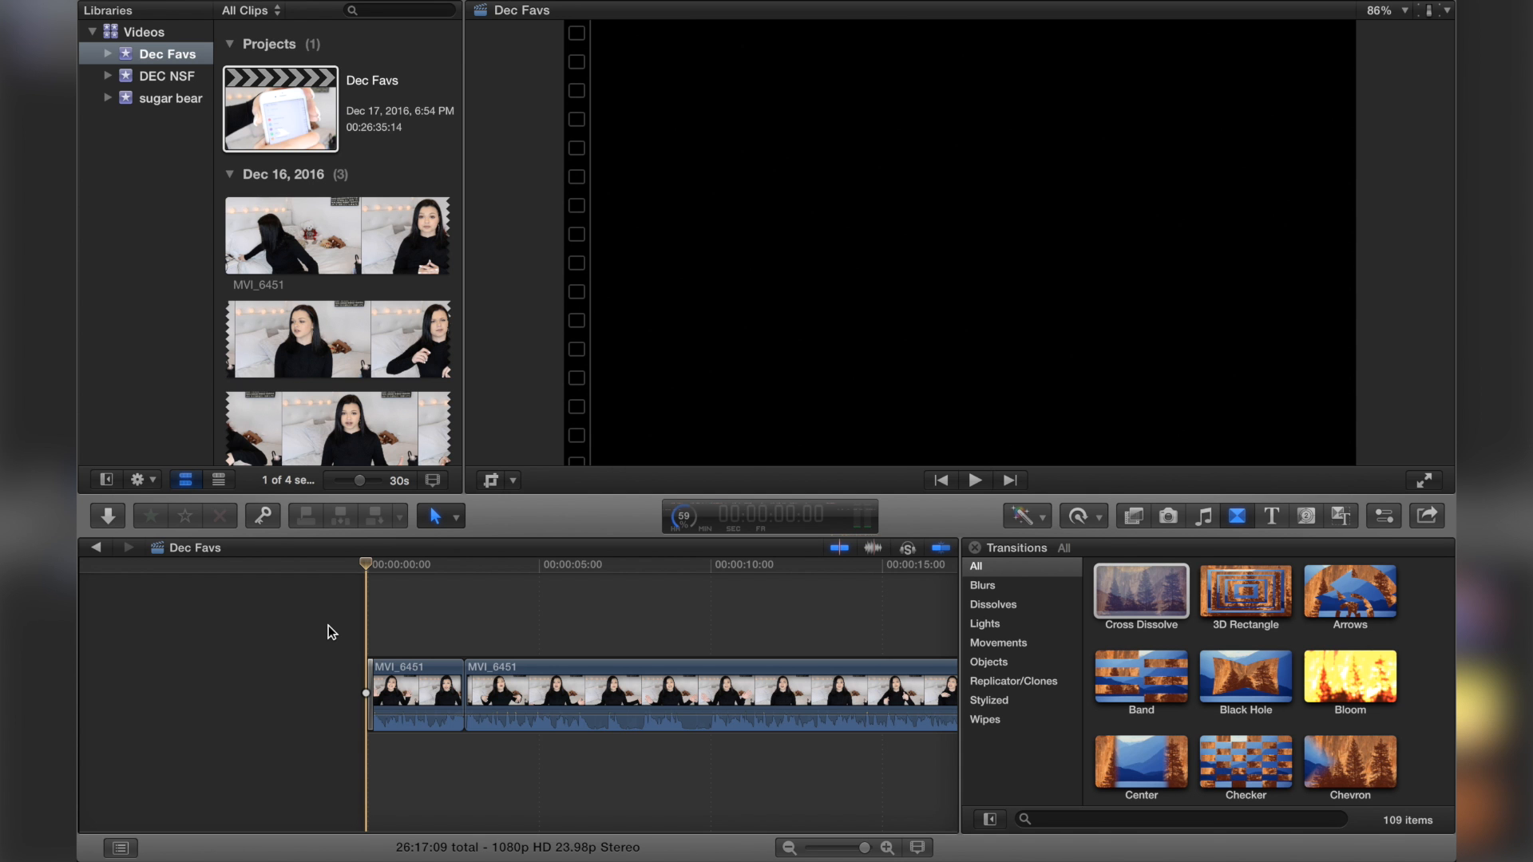
key("space")
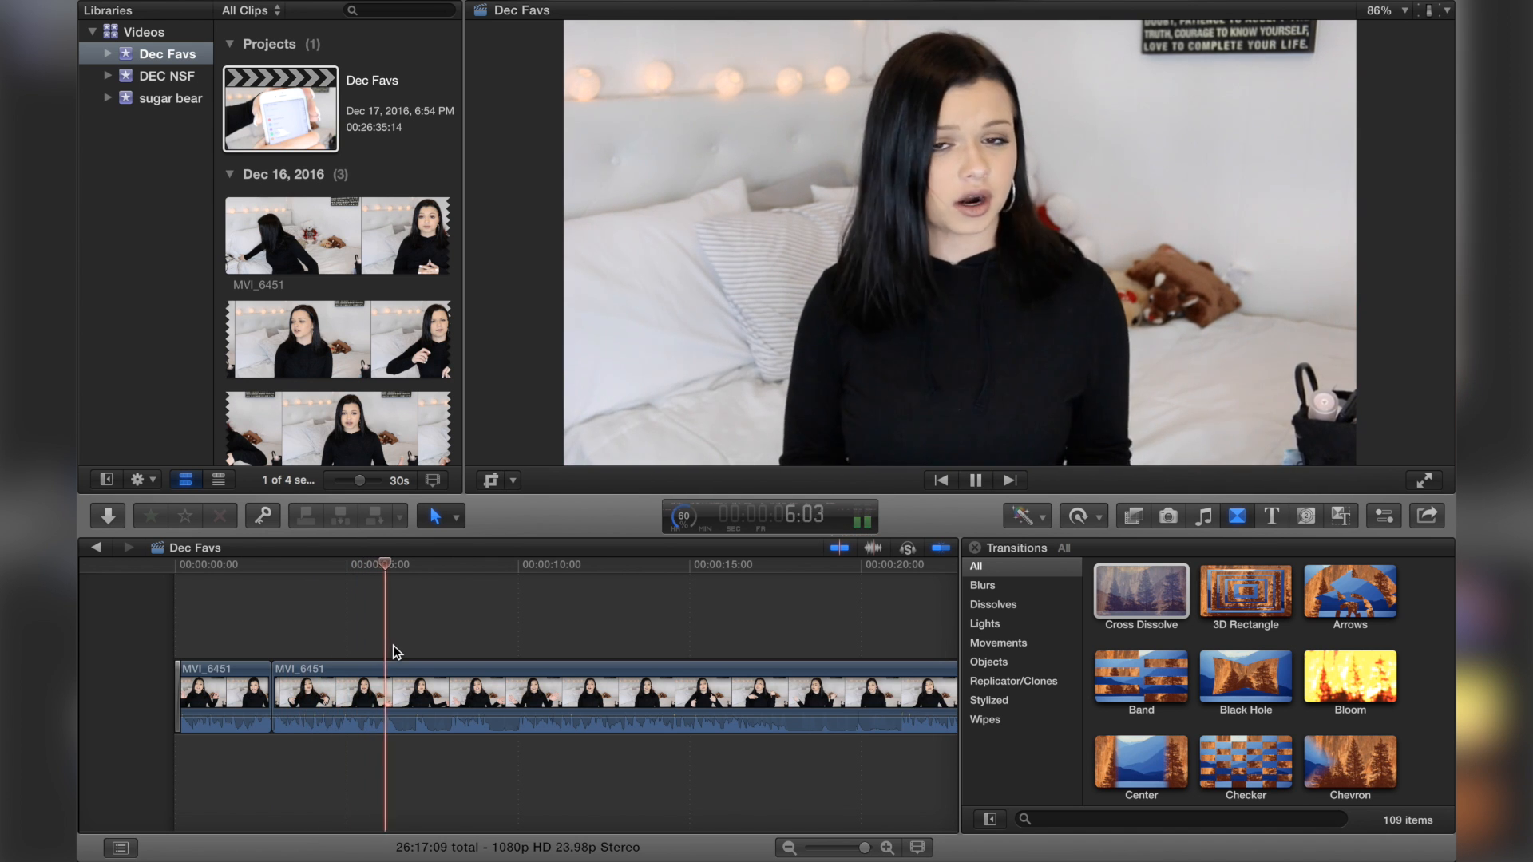
key("space")
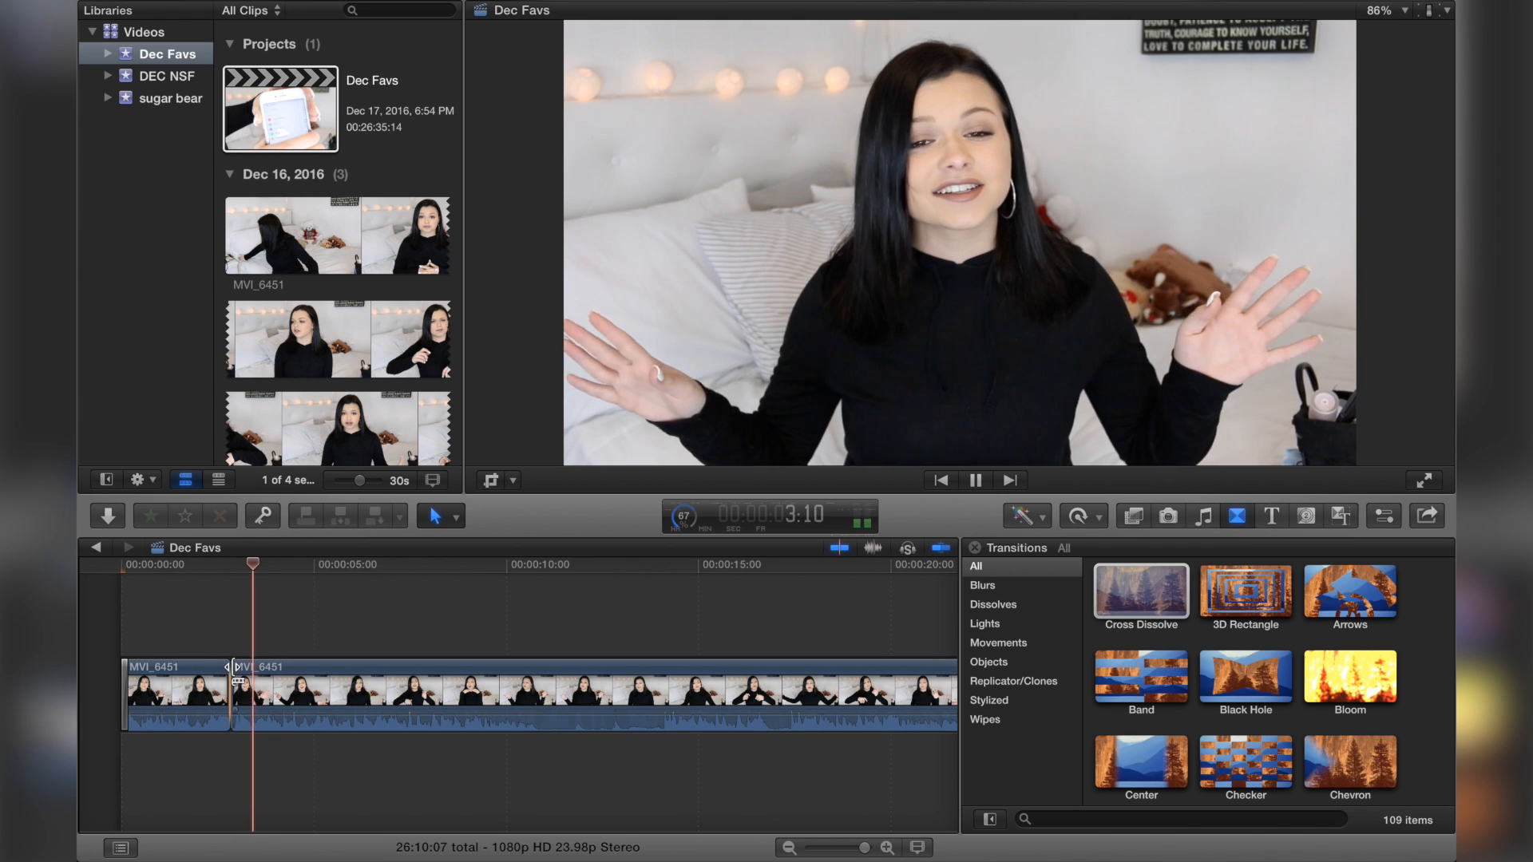
left_click(234, 674)
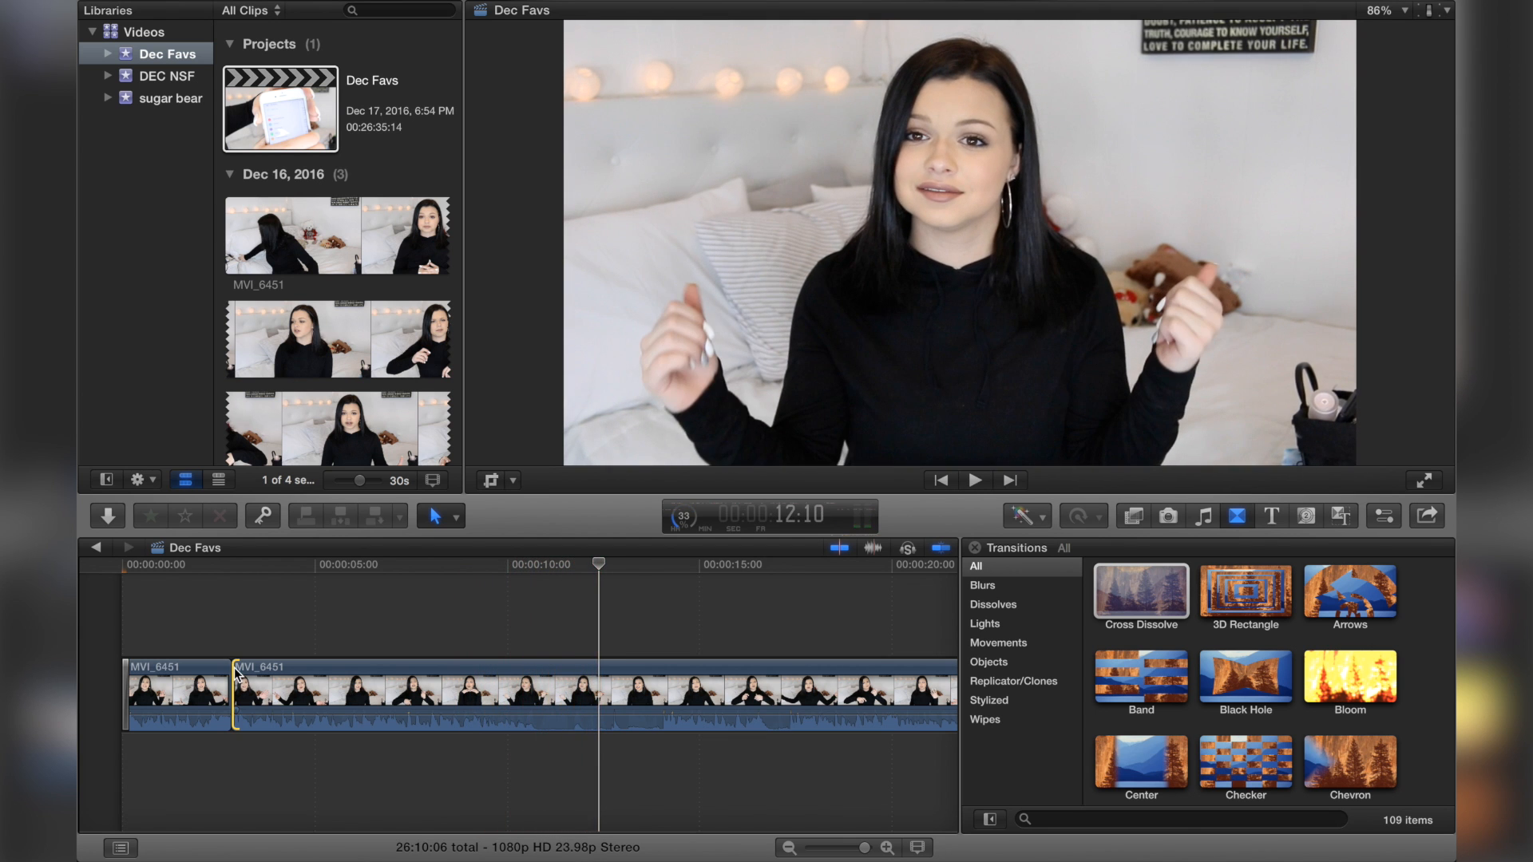
key("space")
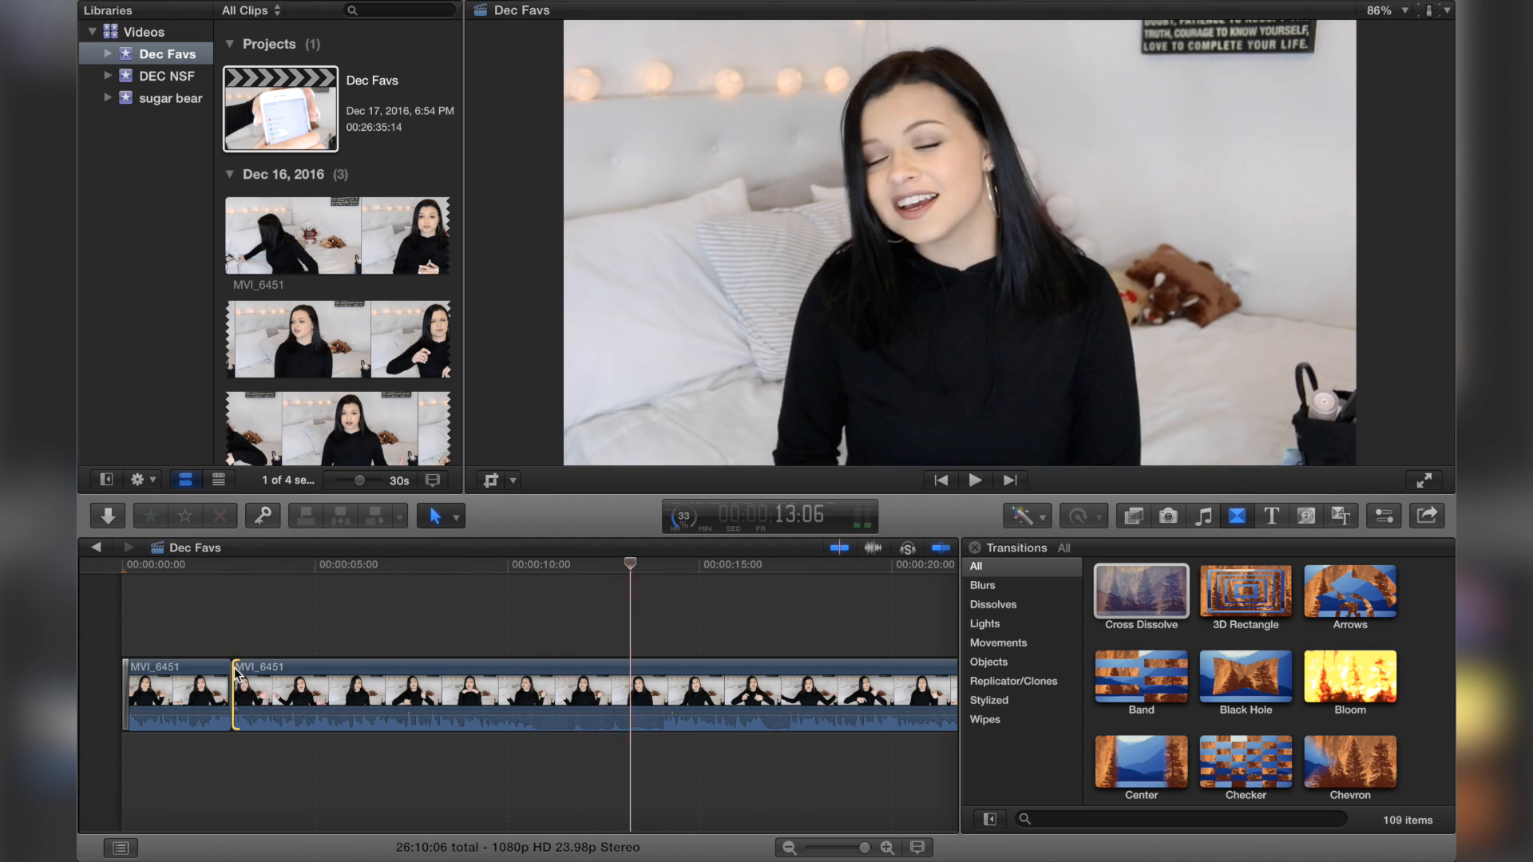
Step: Split the second clip at about 9 and 13 seconds with the Blade tool
key("b")
left_click(645, 716)
left_click(449, 604)
key("space")
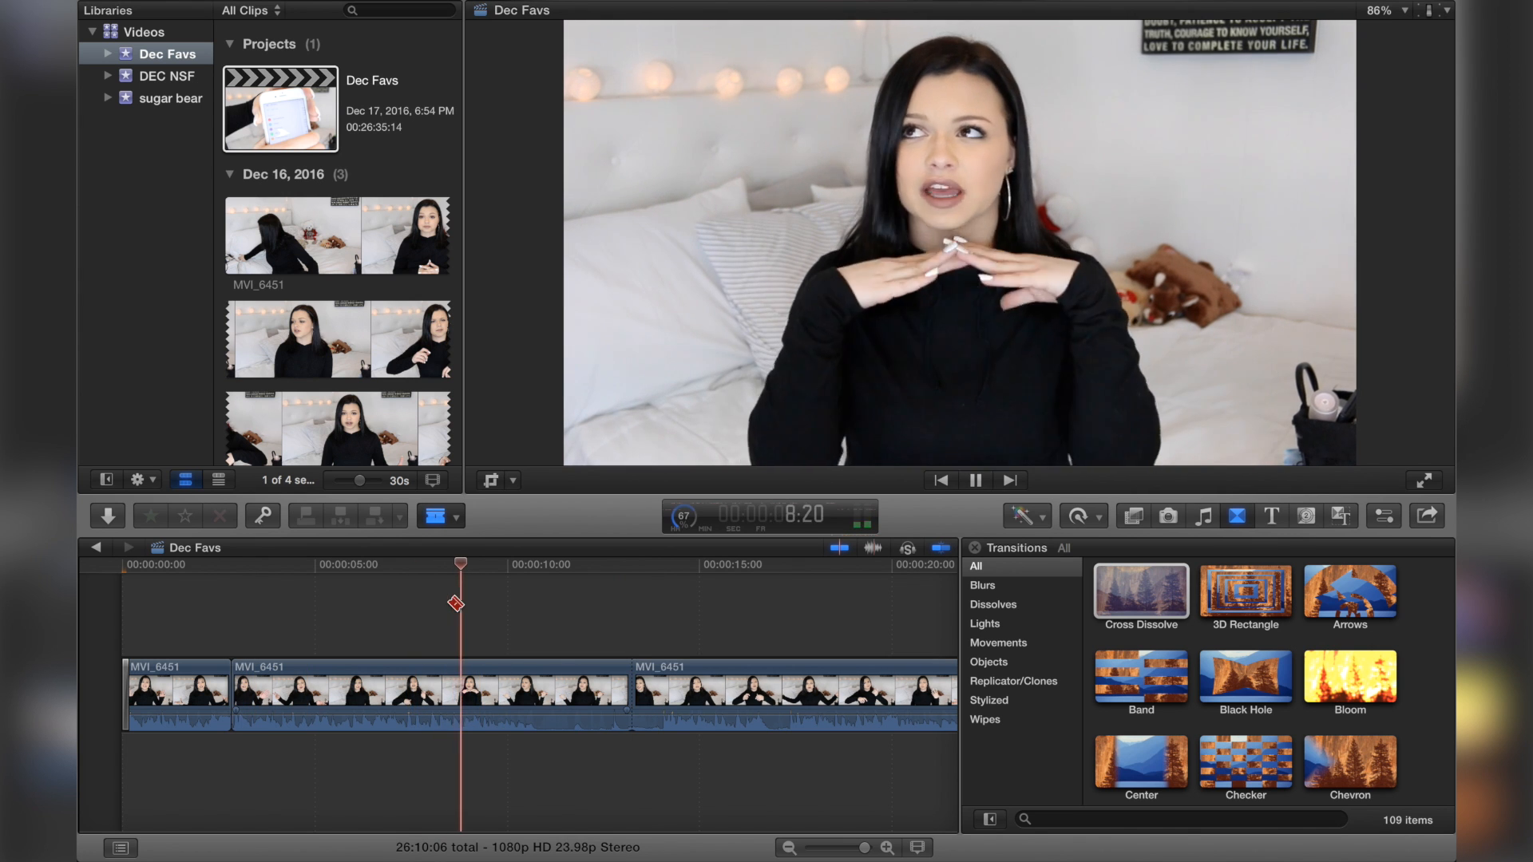
key("space")
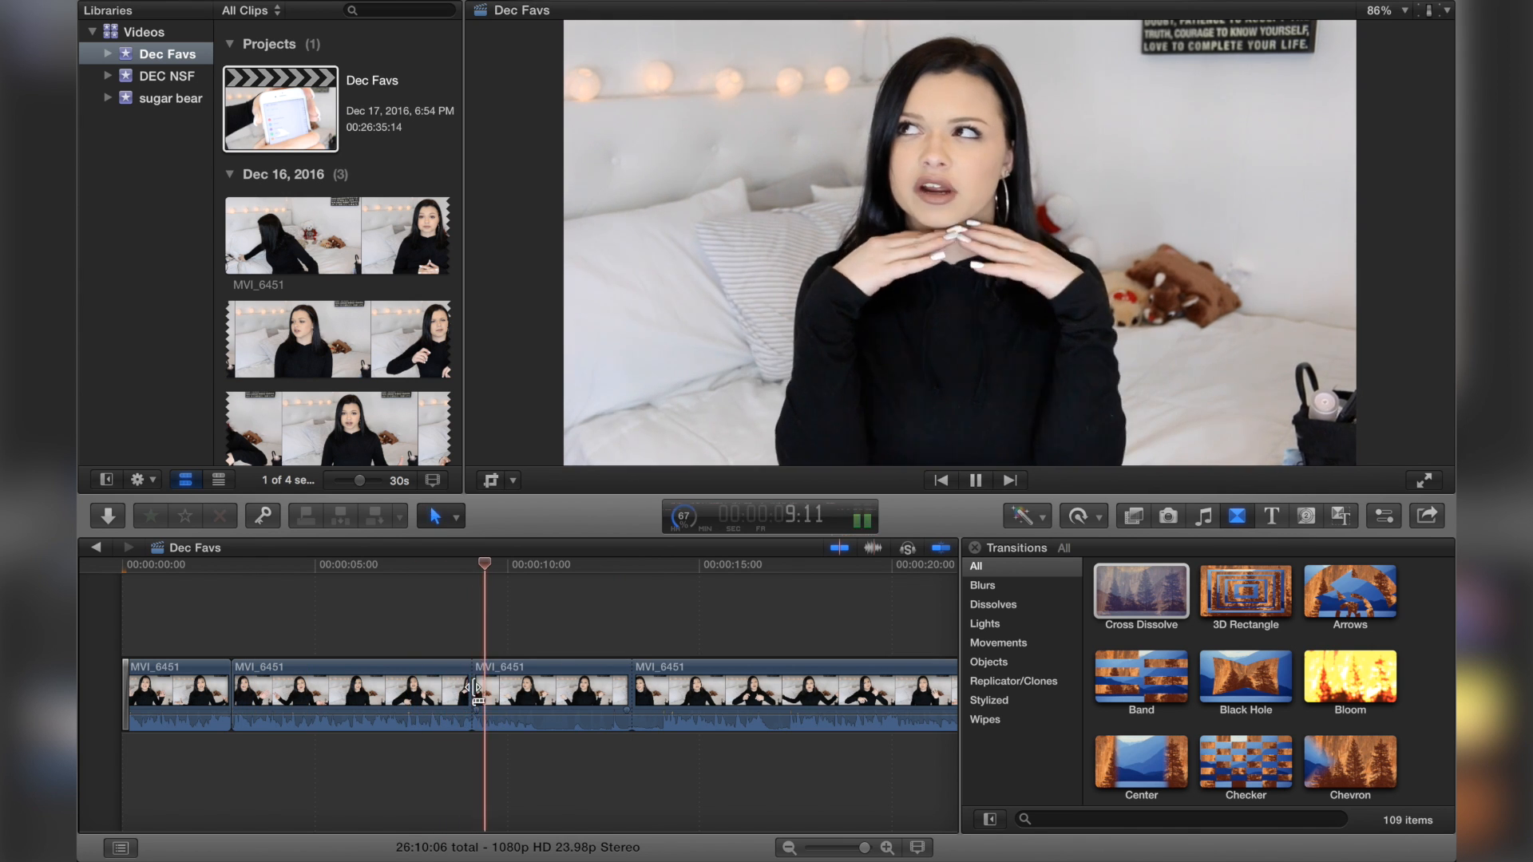
Step: Move the segment between the new cuts to the end of the DEC NSF project timeline
left_click(479, 688)
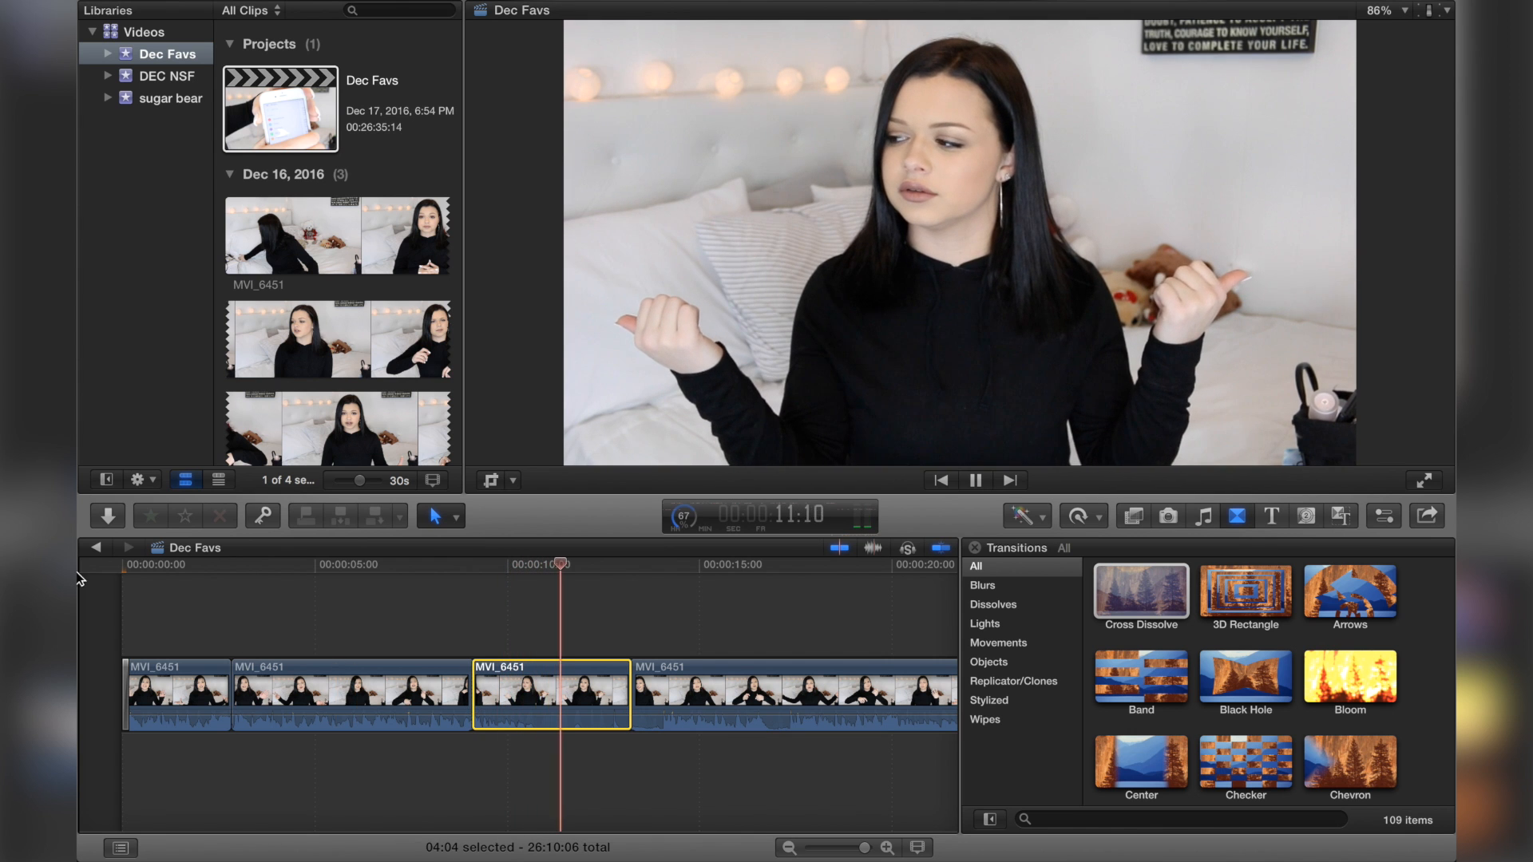
left_click(95, 548)
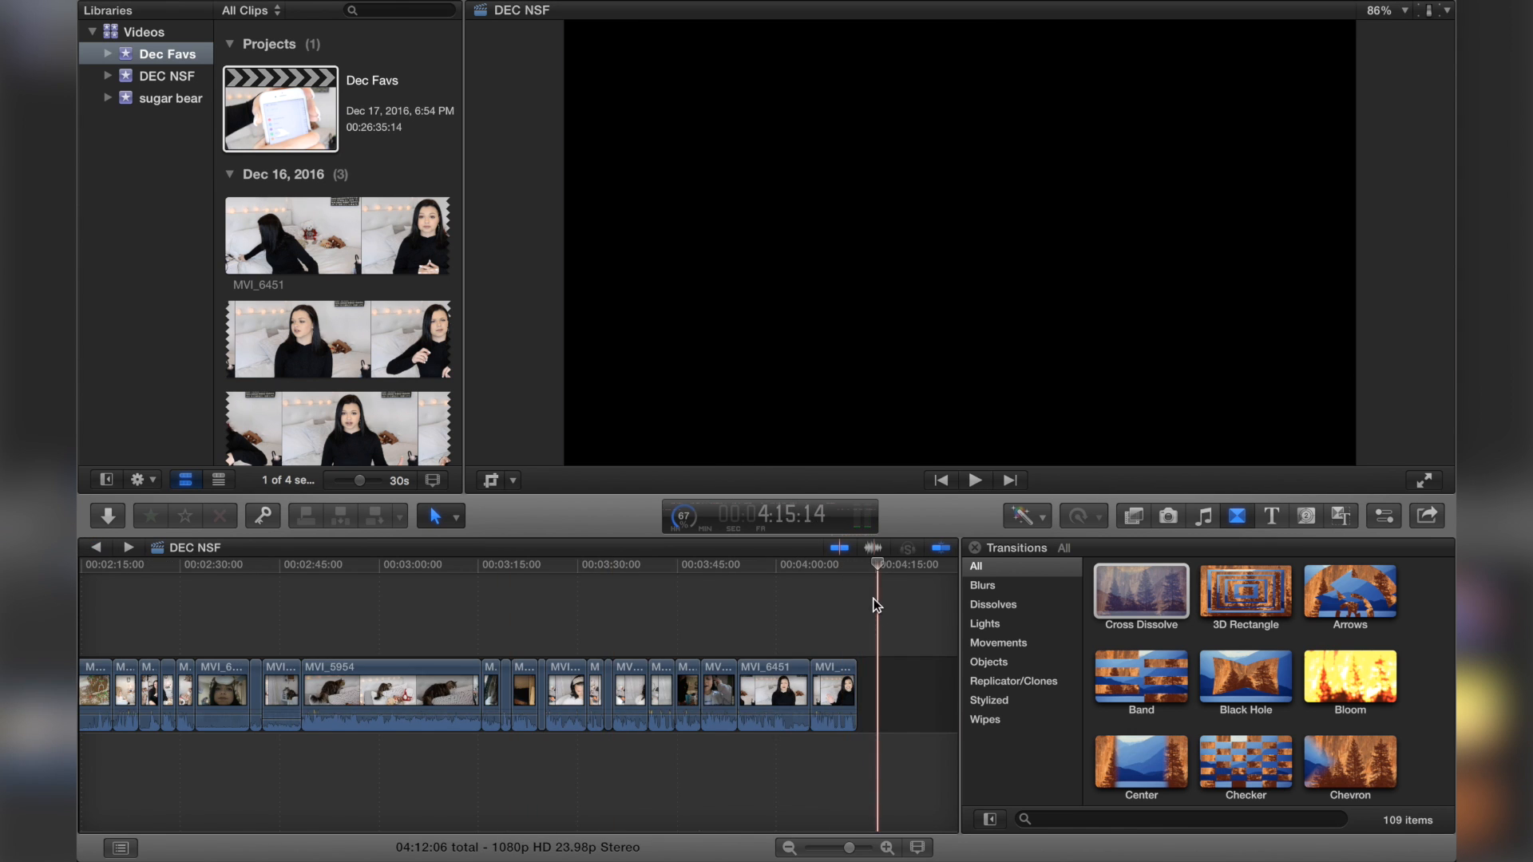
key("super+v")
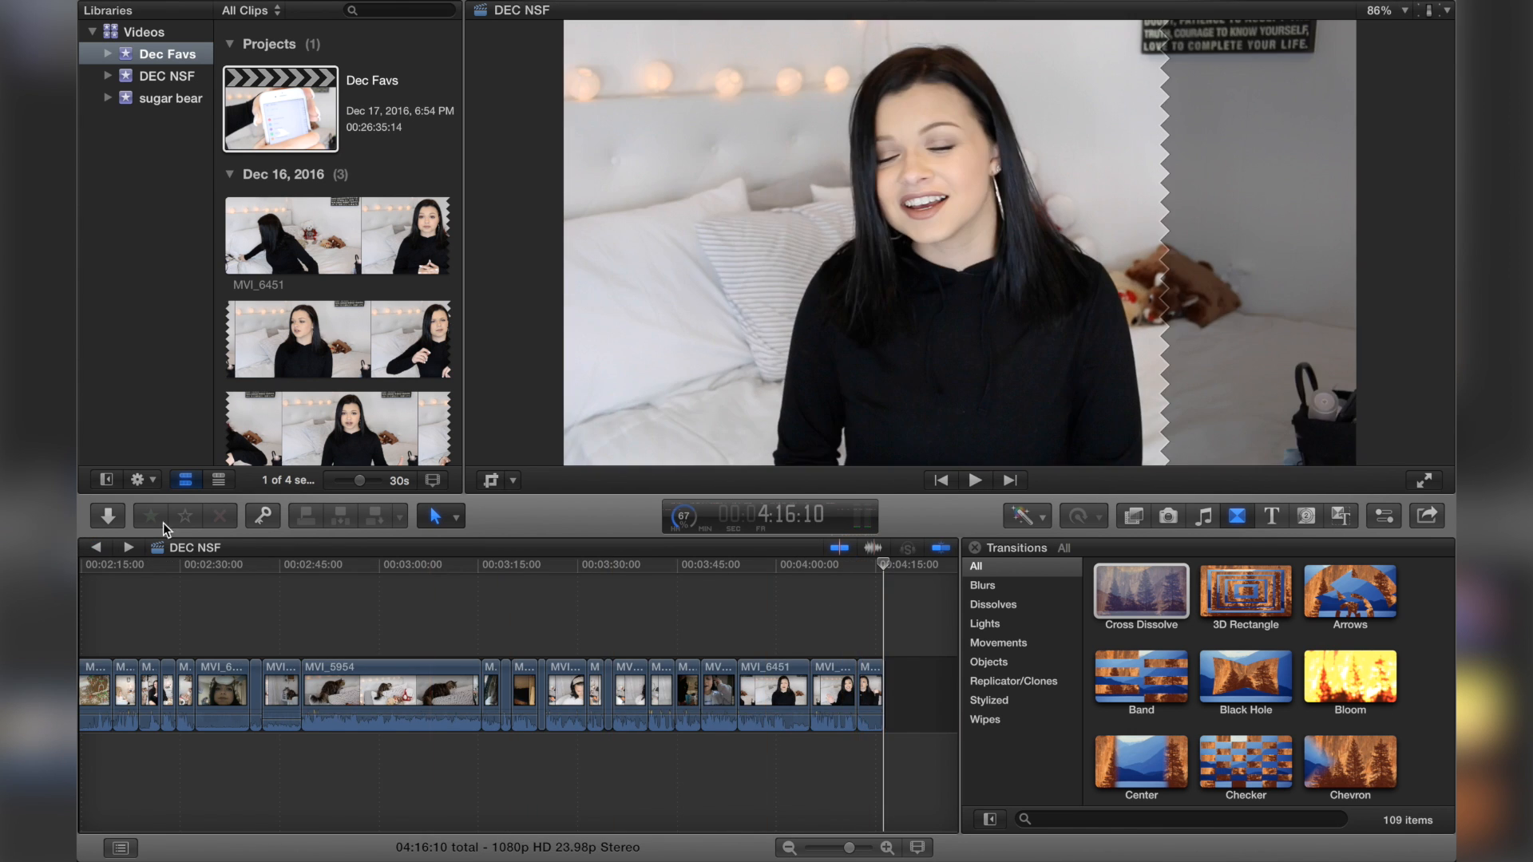
left_click(125, 547)
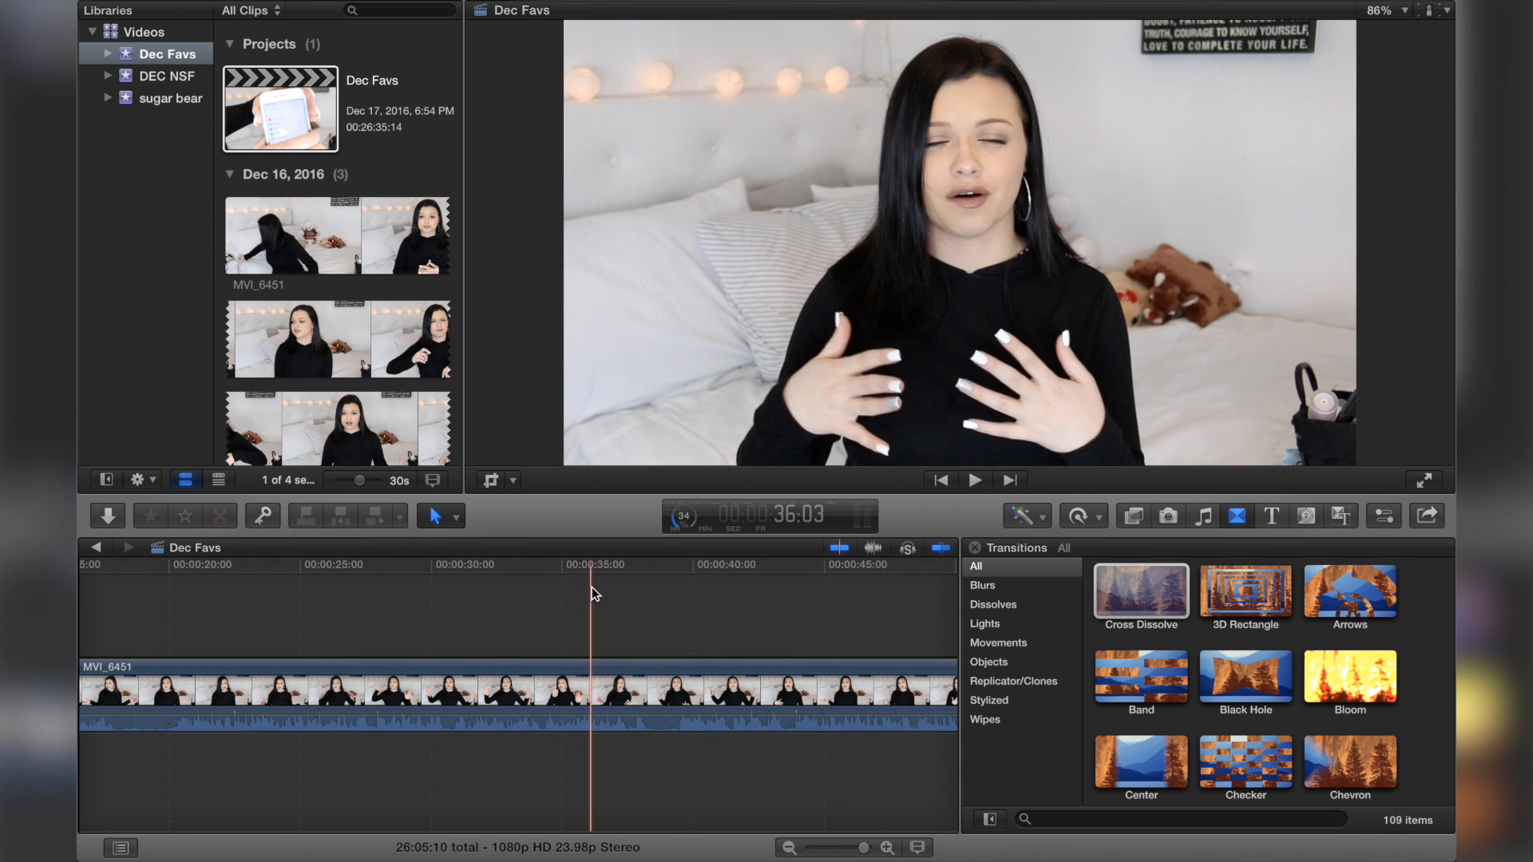
Step: Split the clip at about 18 and 20 seconds with the Blade tool
scroll(590, 586, "right", 10)
scroll(590, 586, "left", 15)
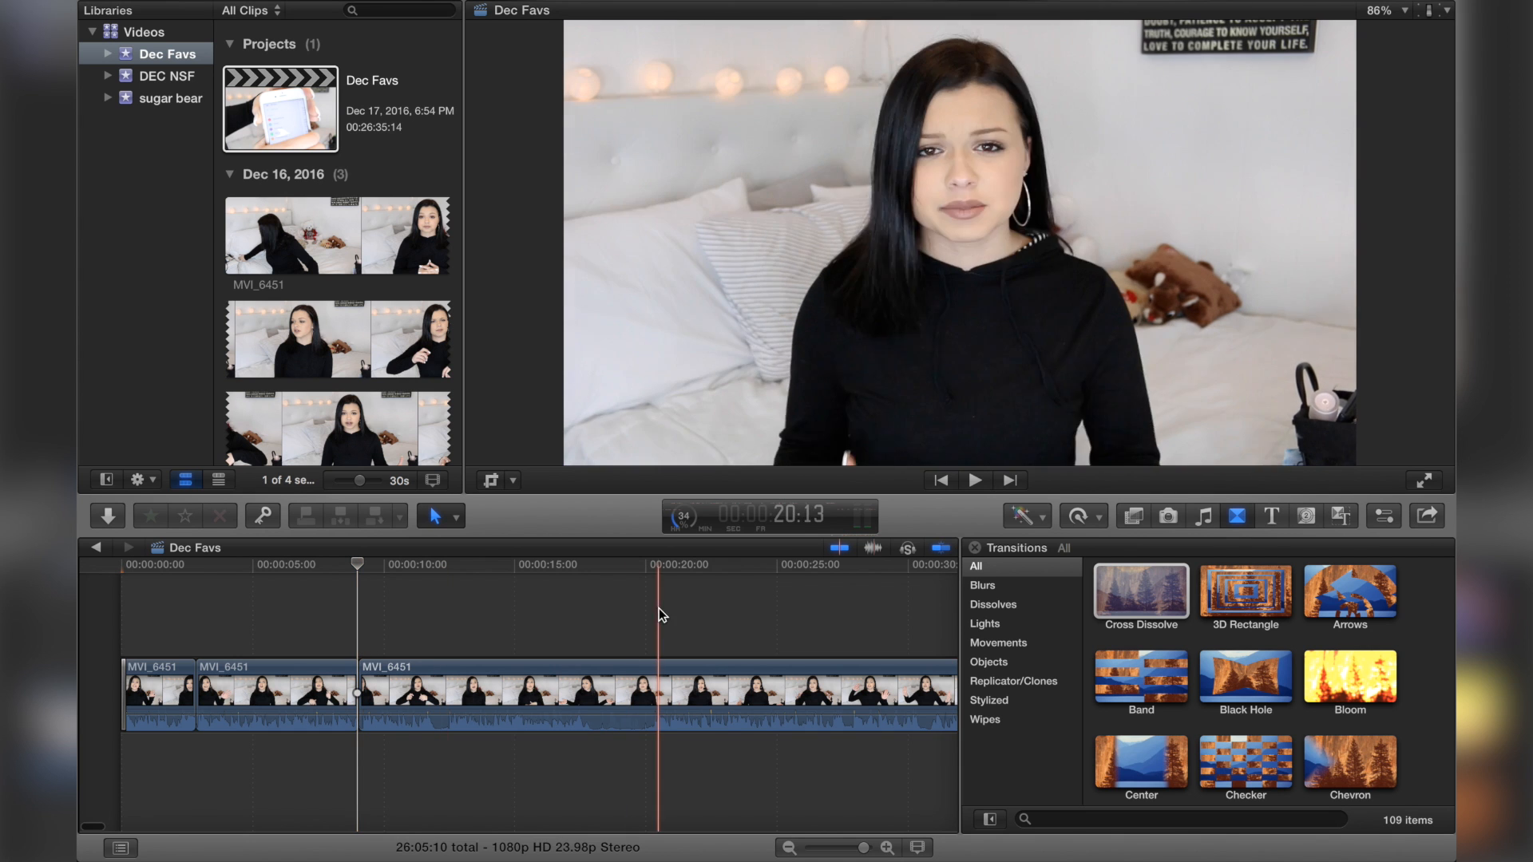
key("b")
left_click(594, 687)
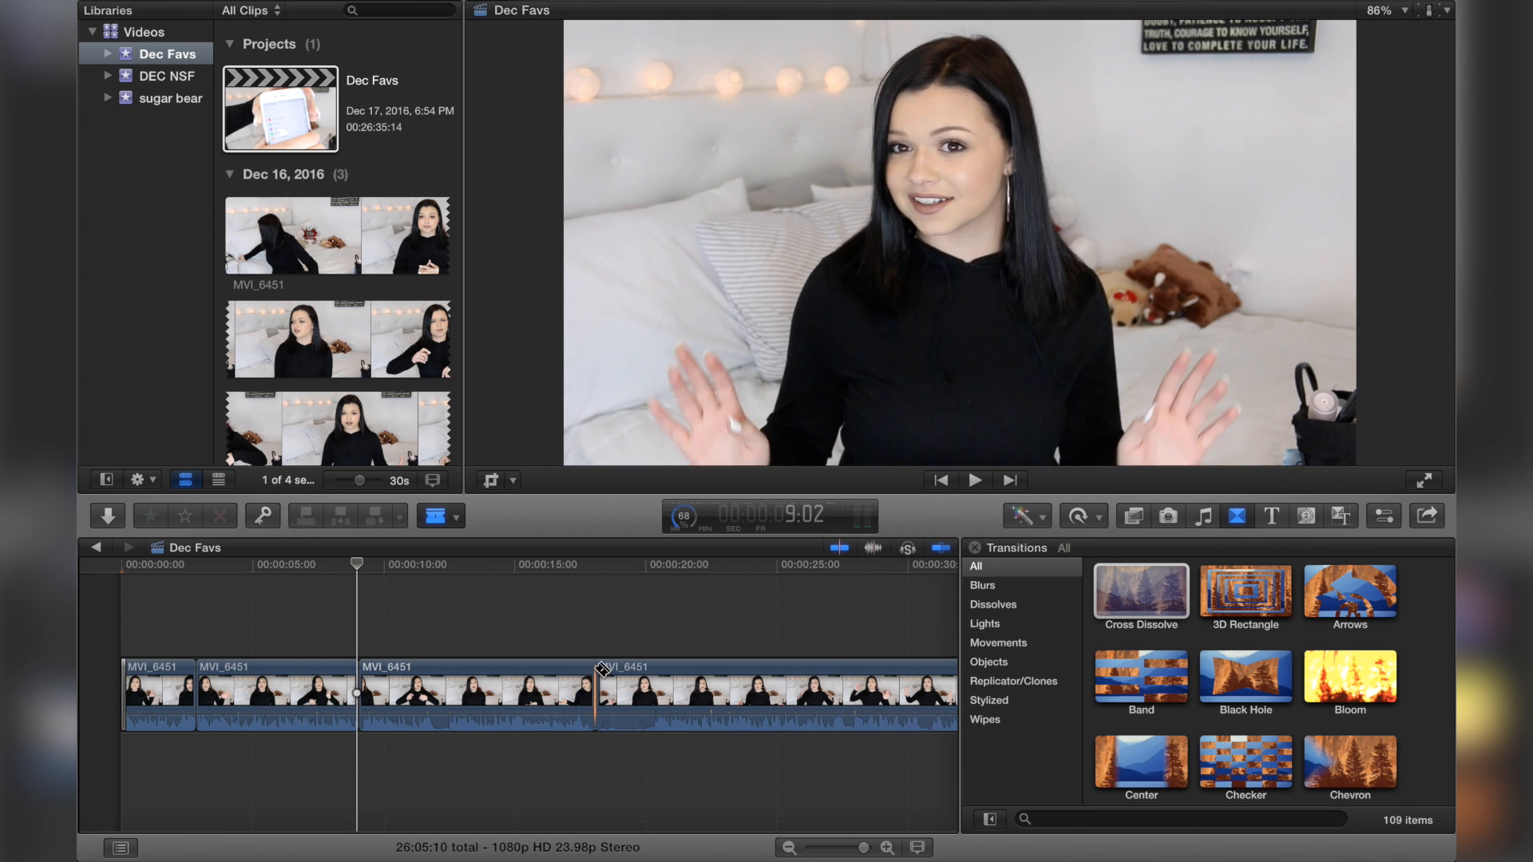
left_click(652, 686)
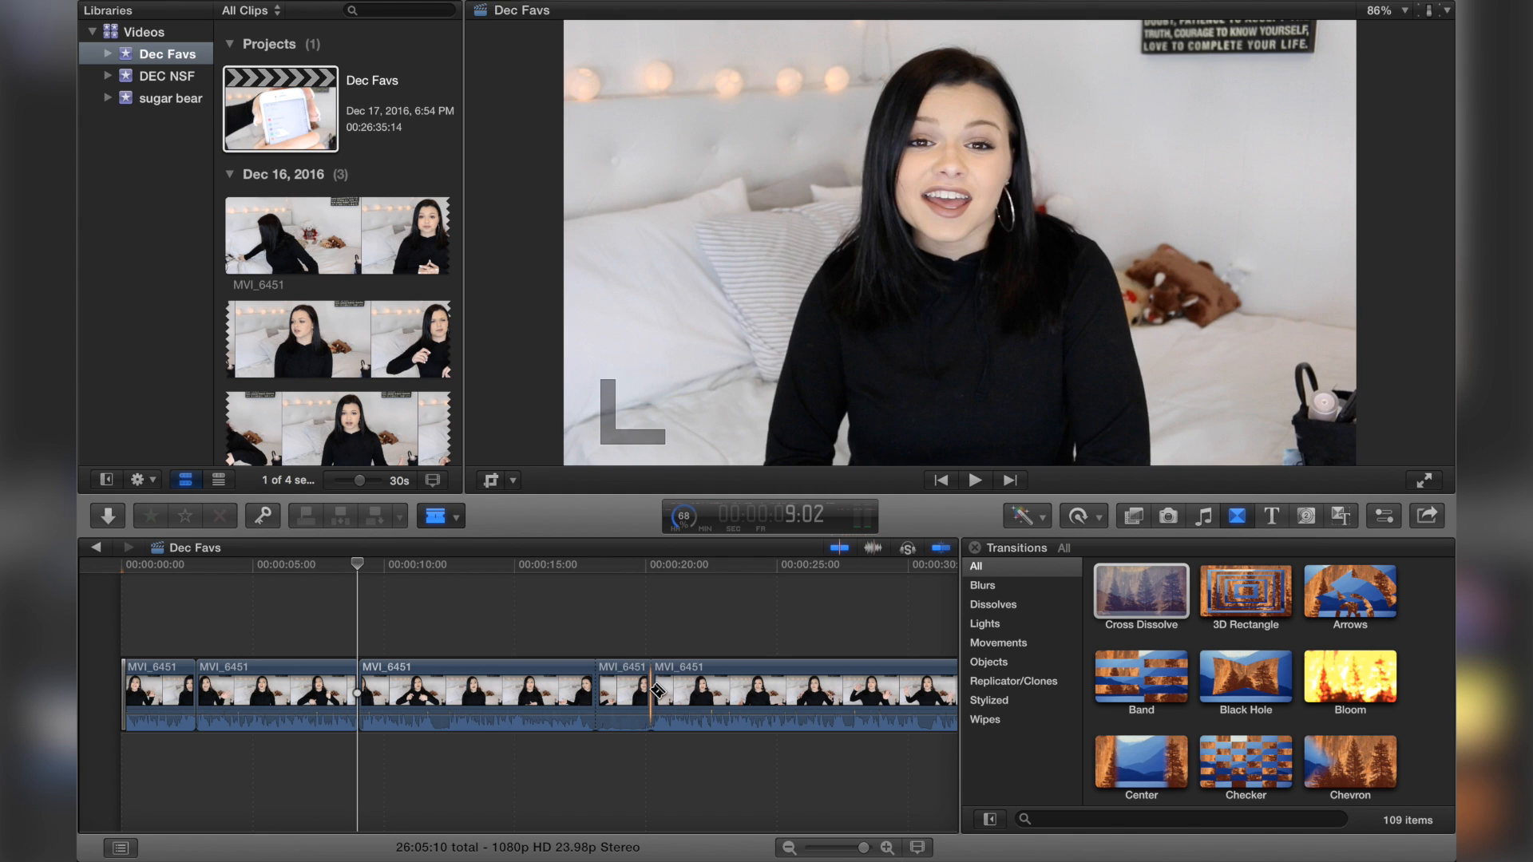
Step: Turn off snapping and trim the edit after the short segment between the new cuts slightly
key("a")
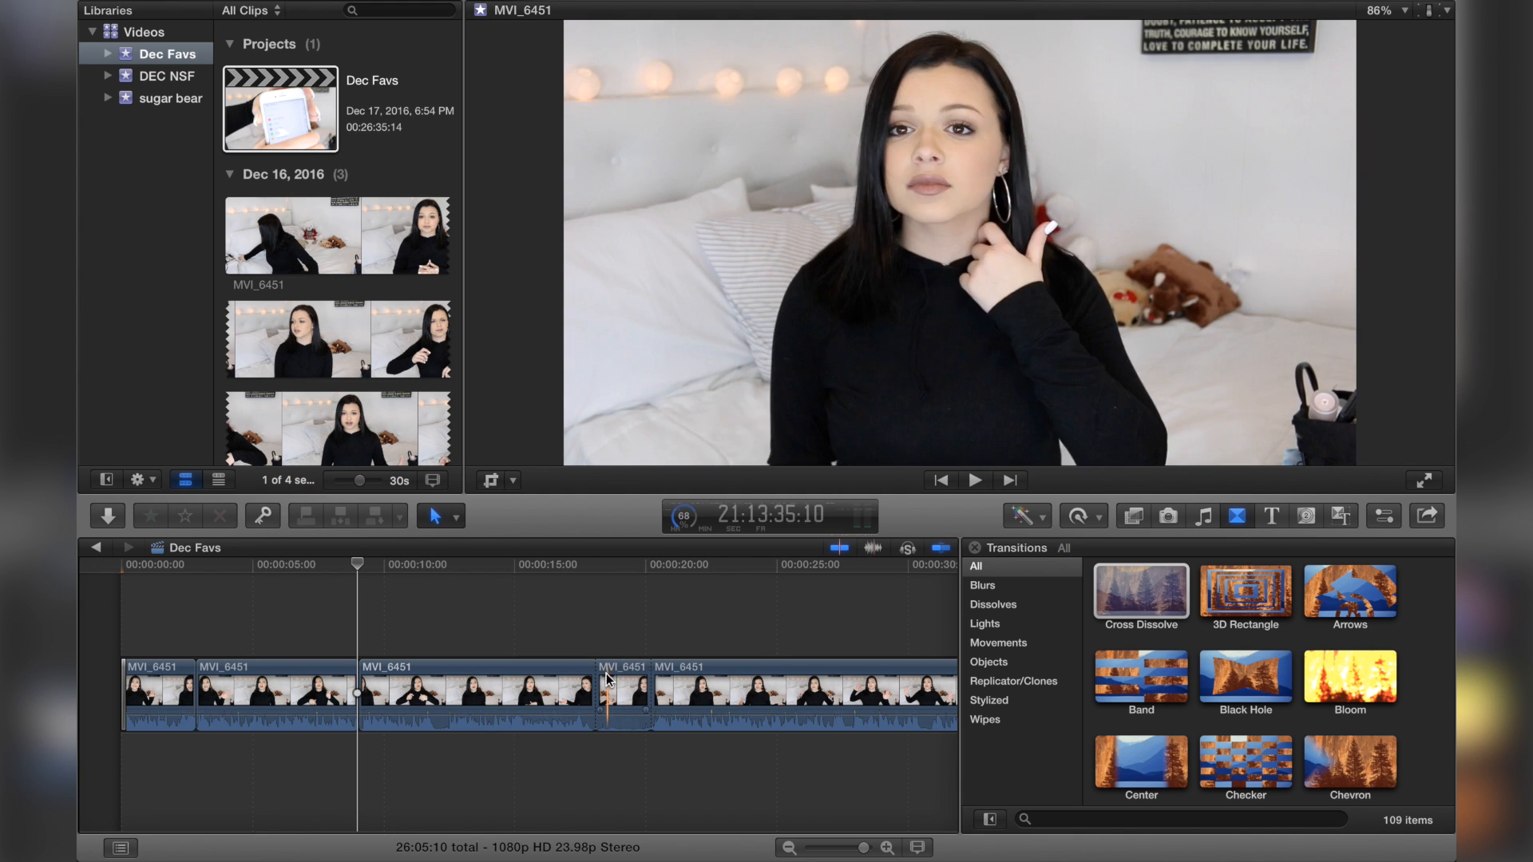
key("l")
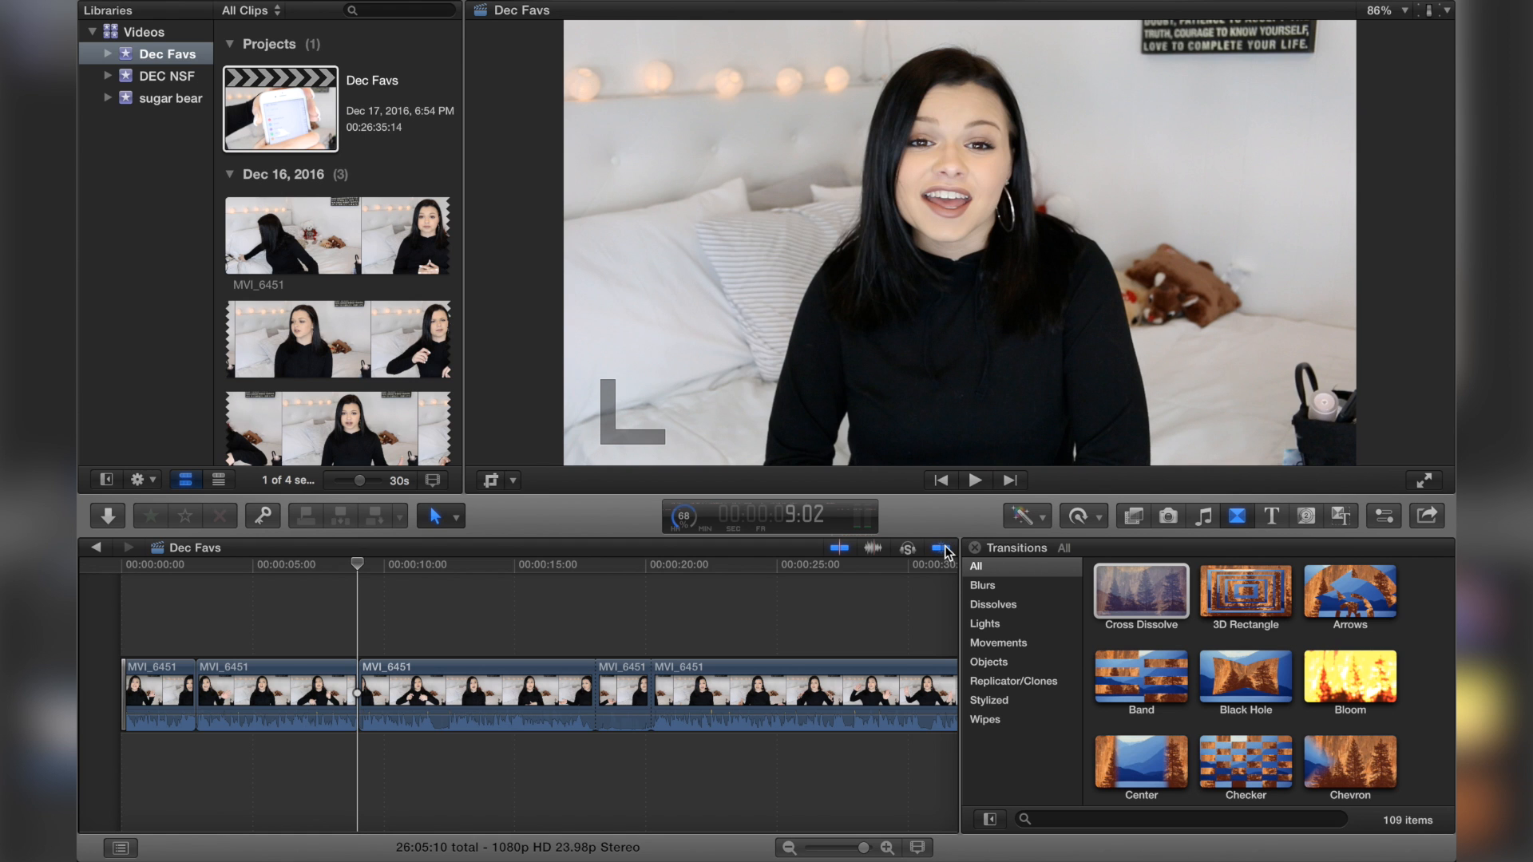
left_click(943, 546)
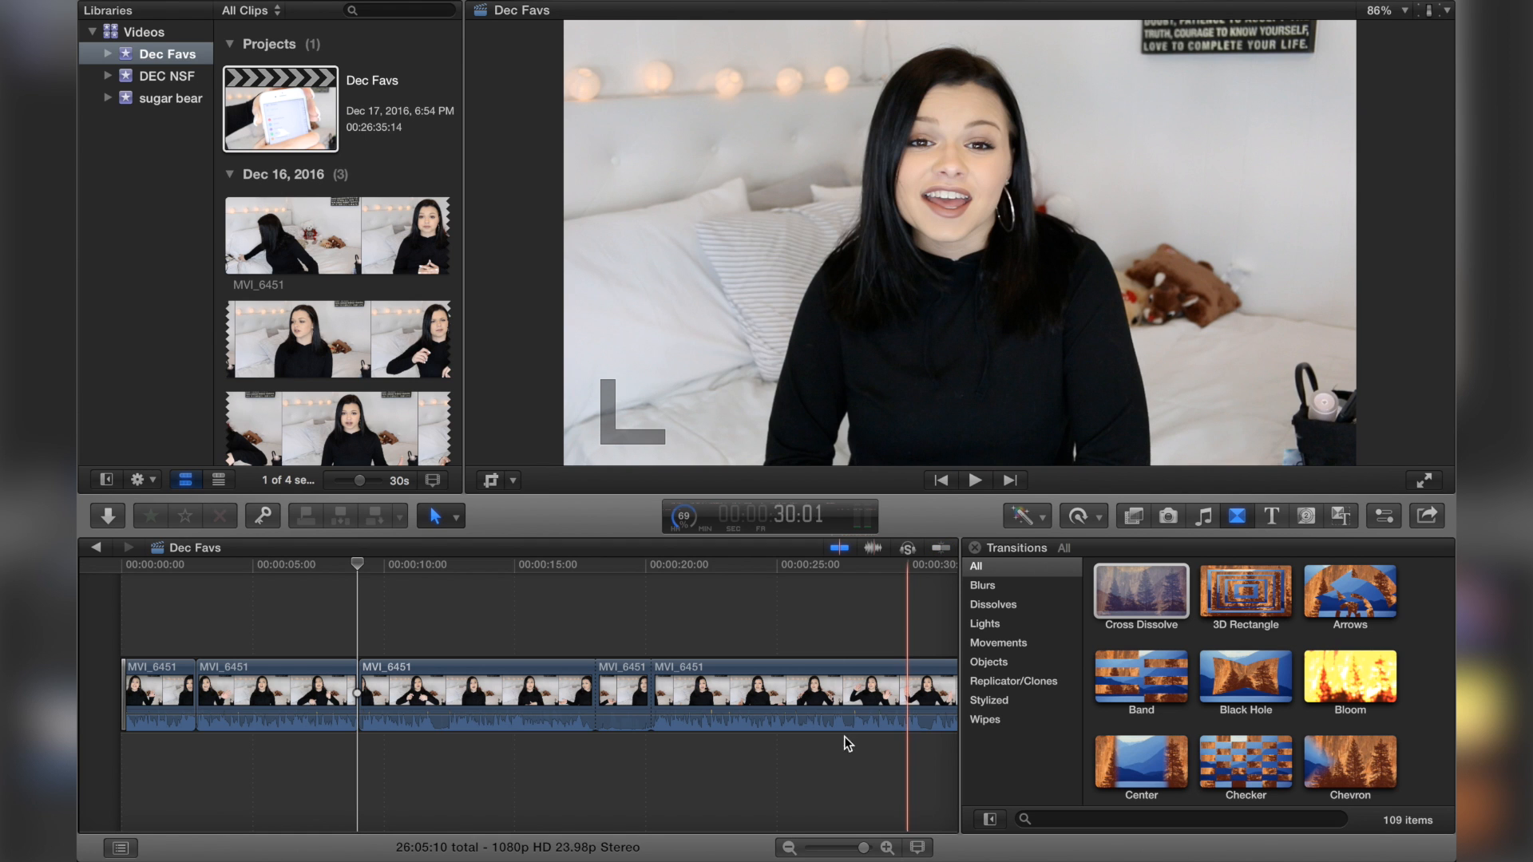
left_click(626, 620)
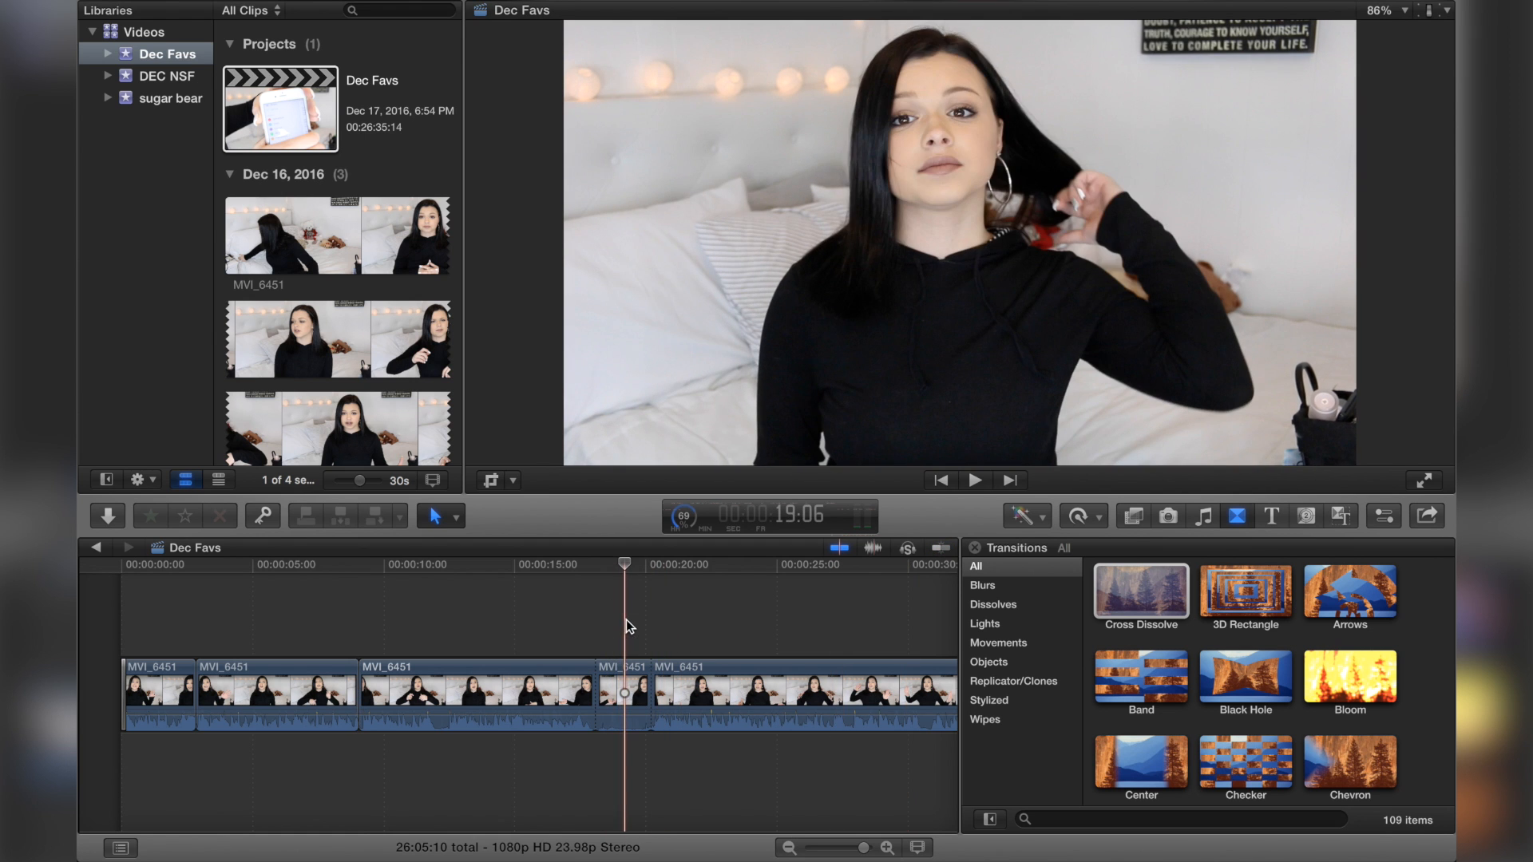
mouse_move(605, 691)
left_mouse_down()
mouse_move(632, 691)
mouse_move(615, 685)
left_mouse_up()
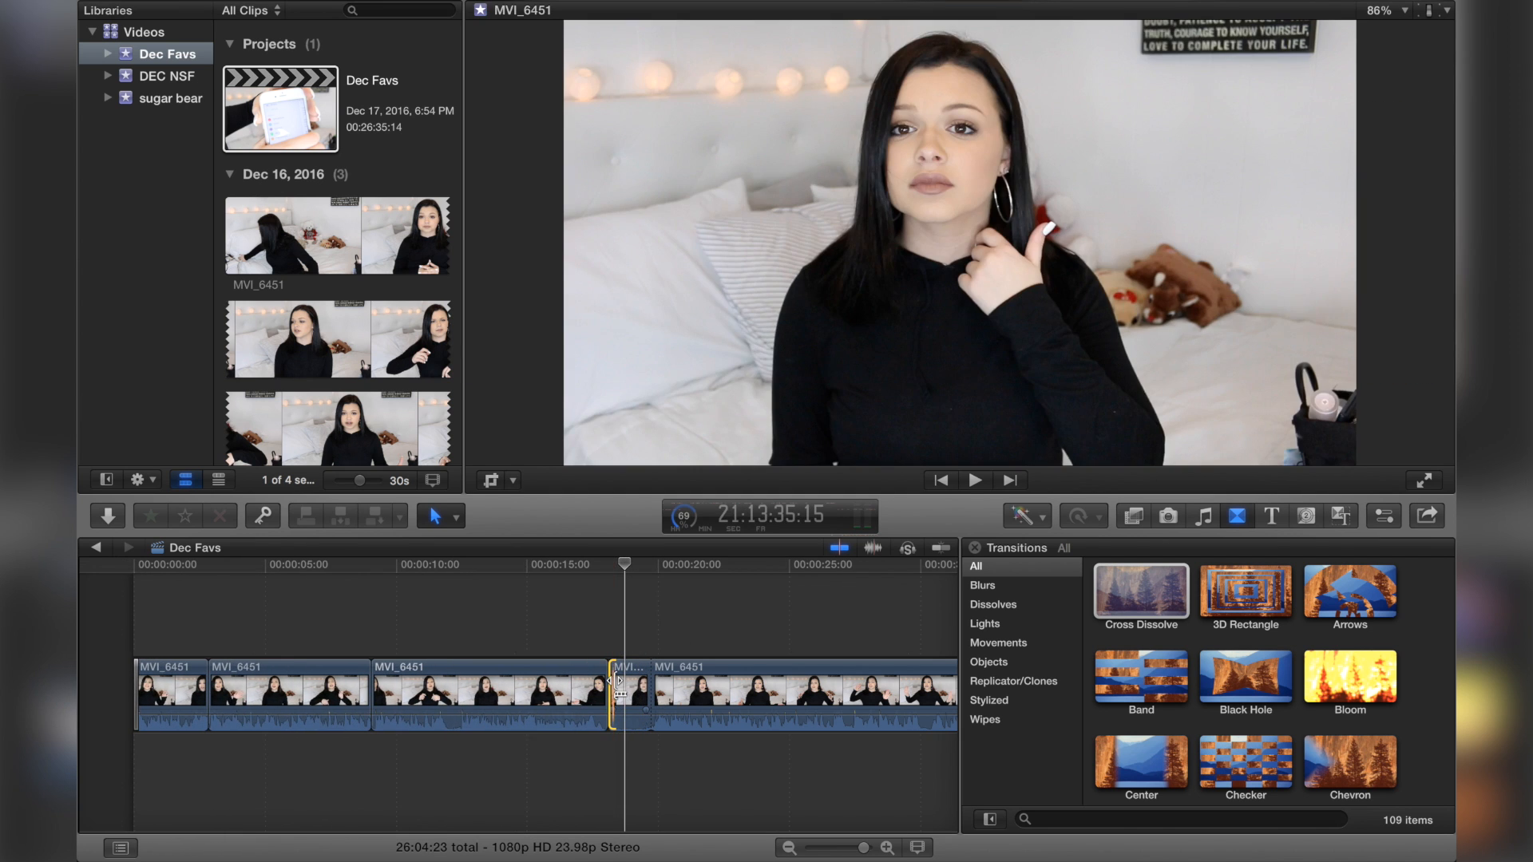
key("n")
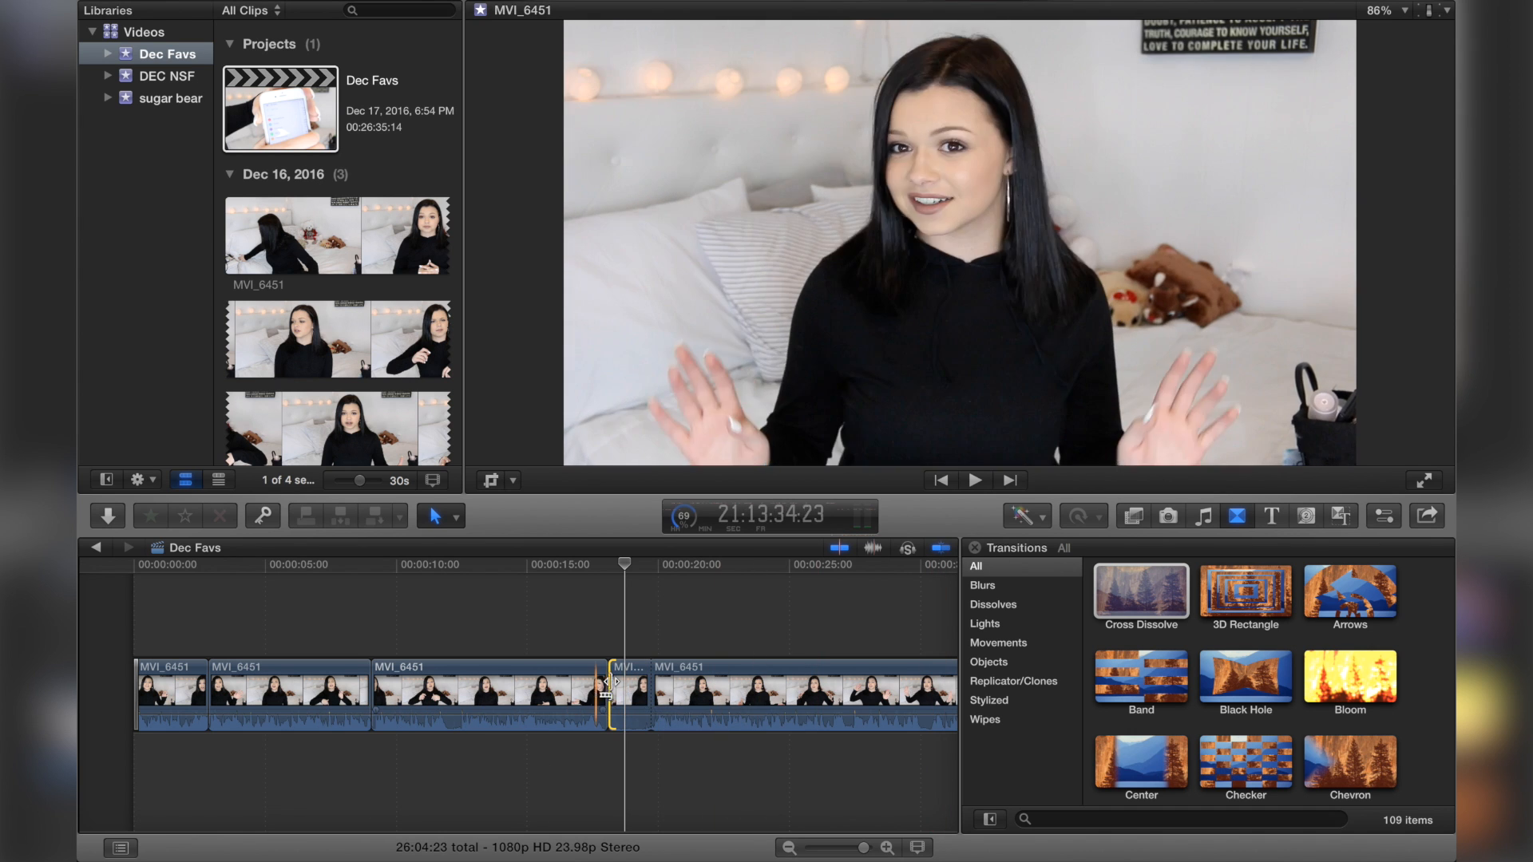
left_click_drag(615, 685, 620, 681)
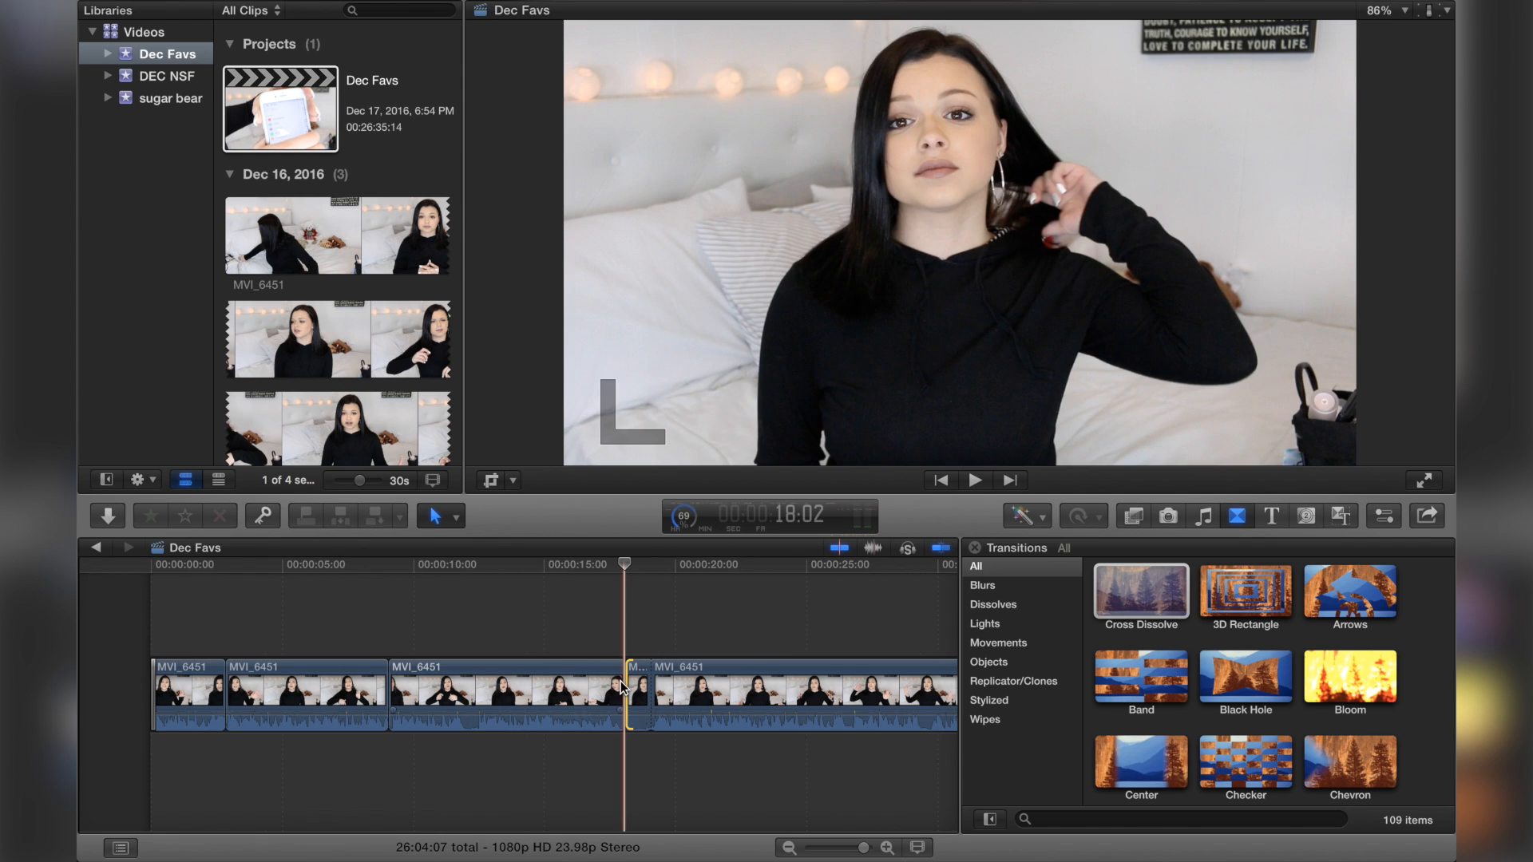
Step: Zoom in on the edit and trim the following clip's start further
key("super+equal")
left_click(938, 545)
left_click(939, 547)
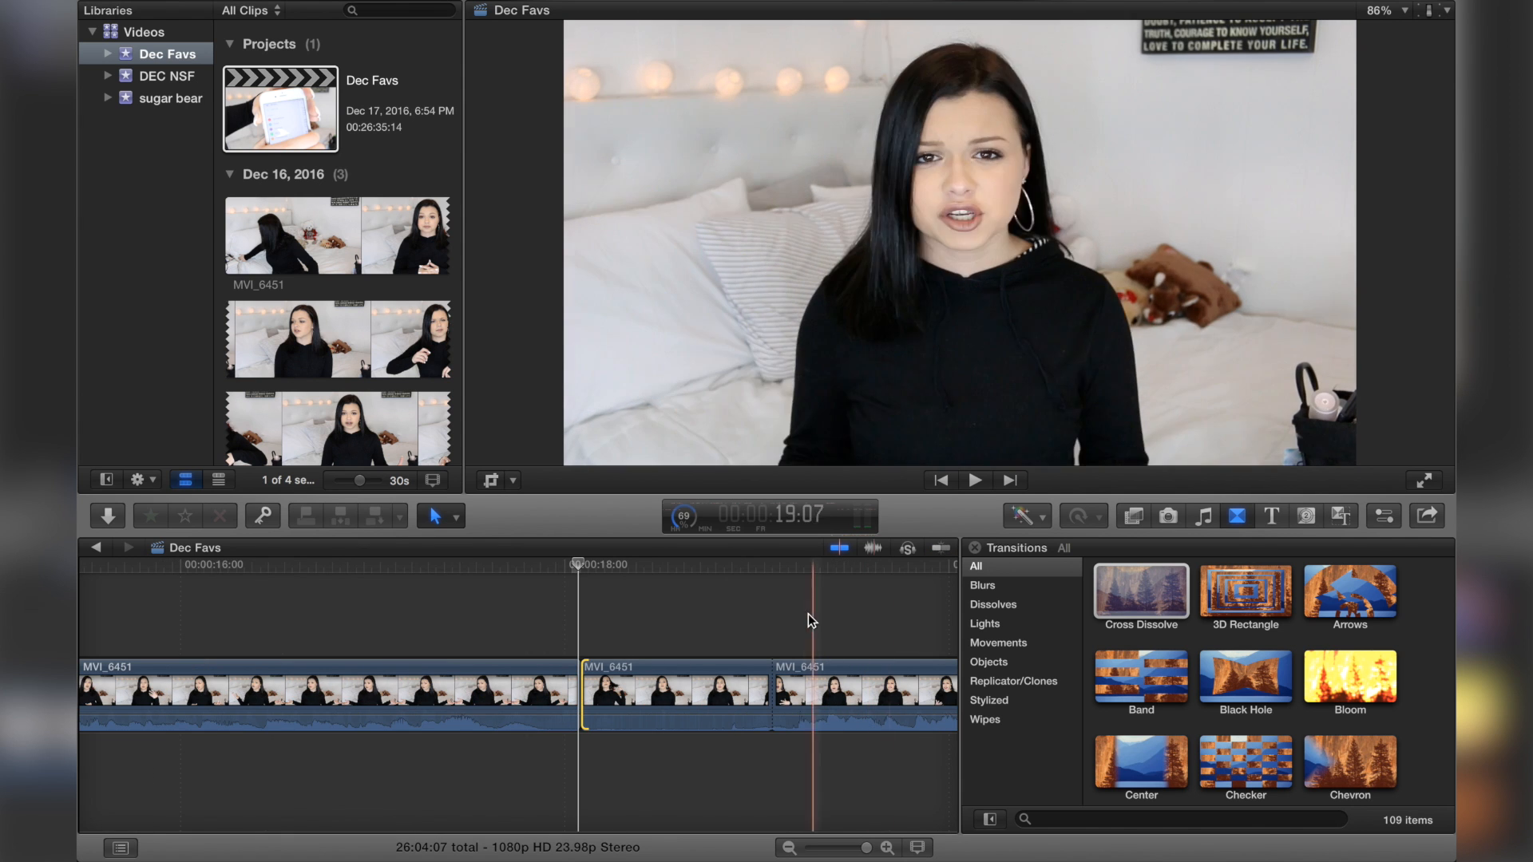
left_click_drag(584, 686, 625, 682)
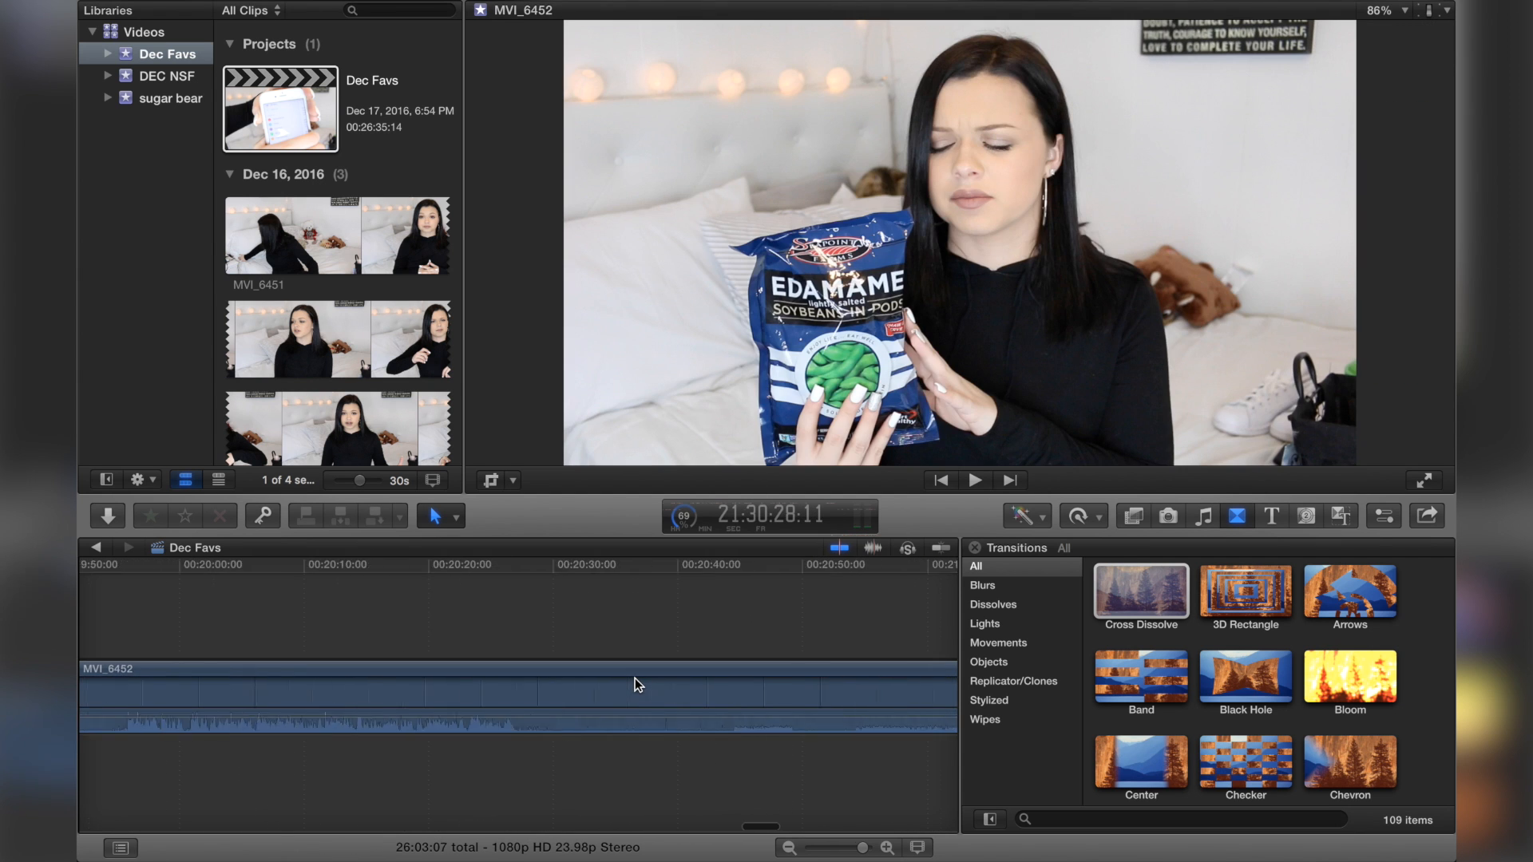
Step: Zoom out and play back the timeline around 25 minutes to review the MVI_6453 clip
key("super+minus")
key("super+minus")
key("super+minus")
scroll(635, 677, "left", 10)
scroll(635, 678, "left", 10)
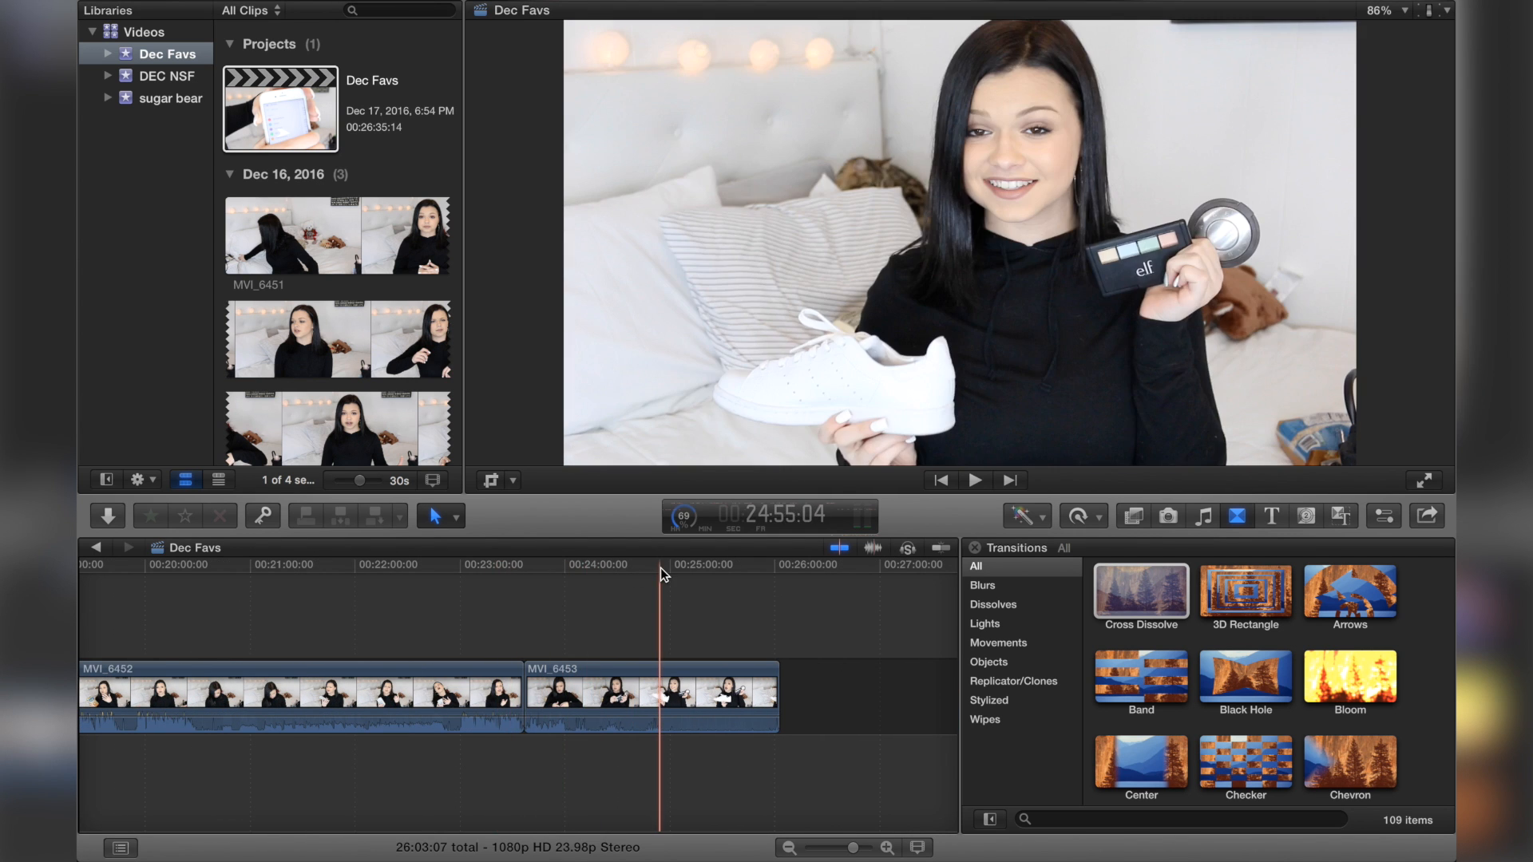
left_click(665, 592)
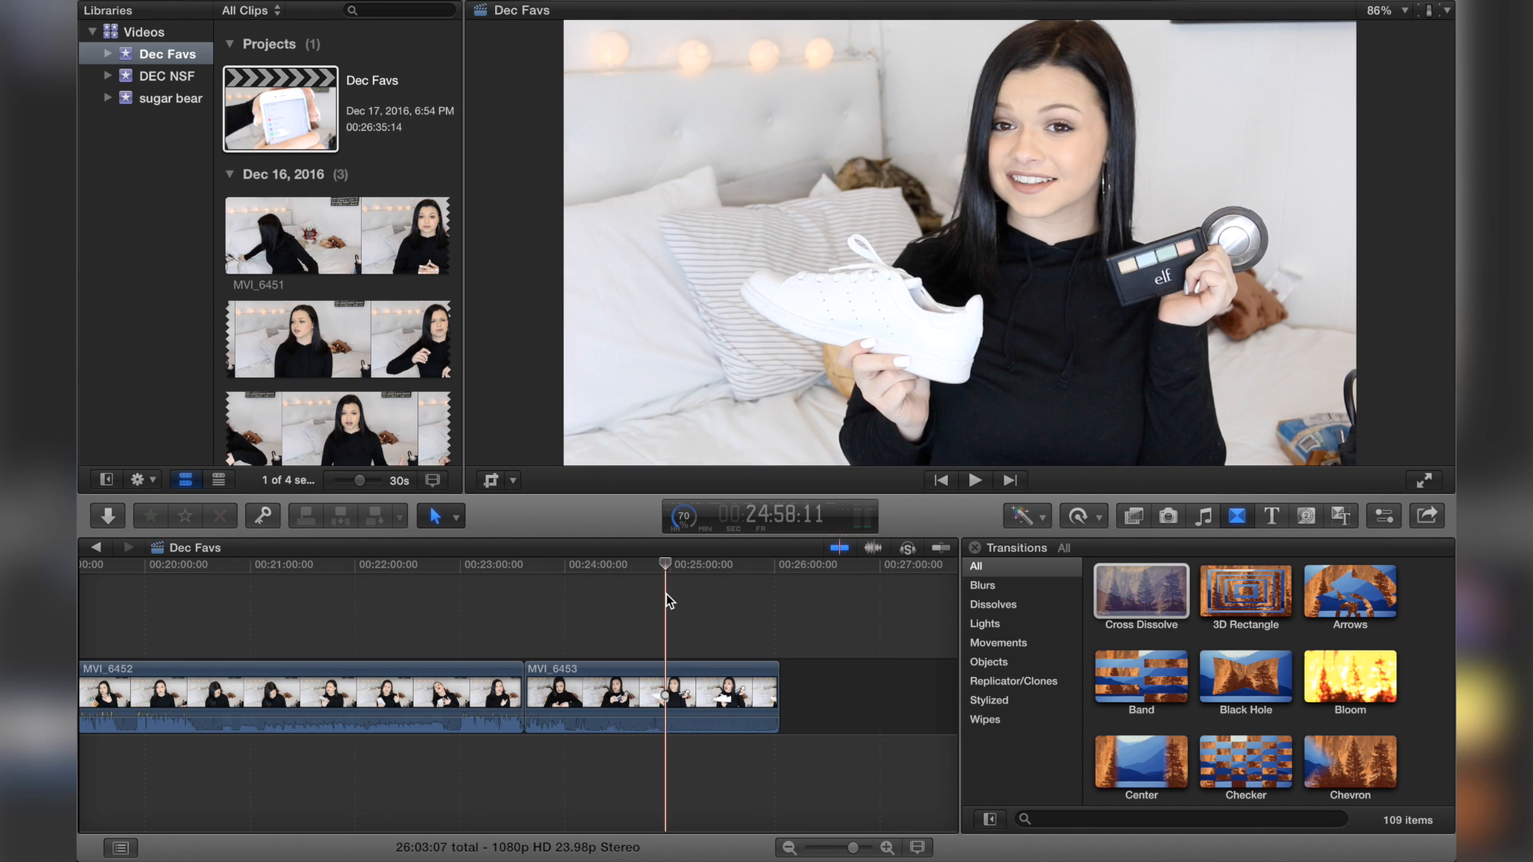
key("space")
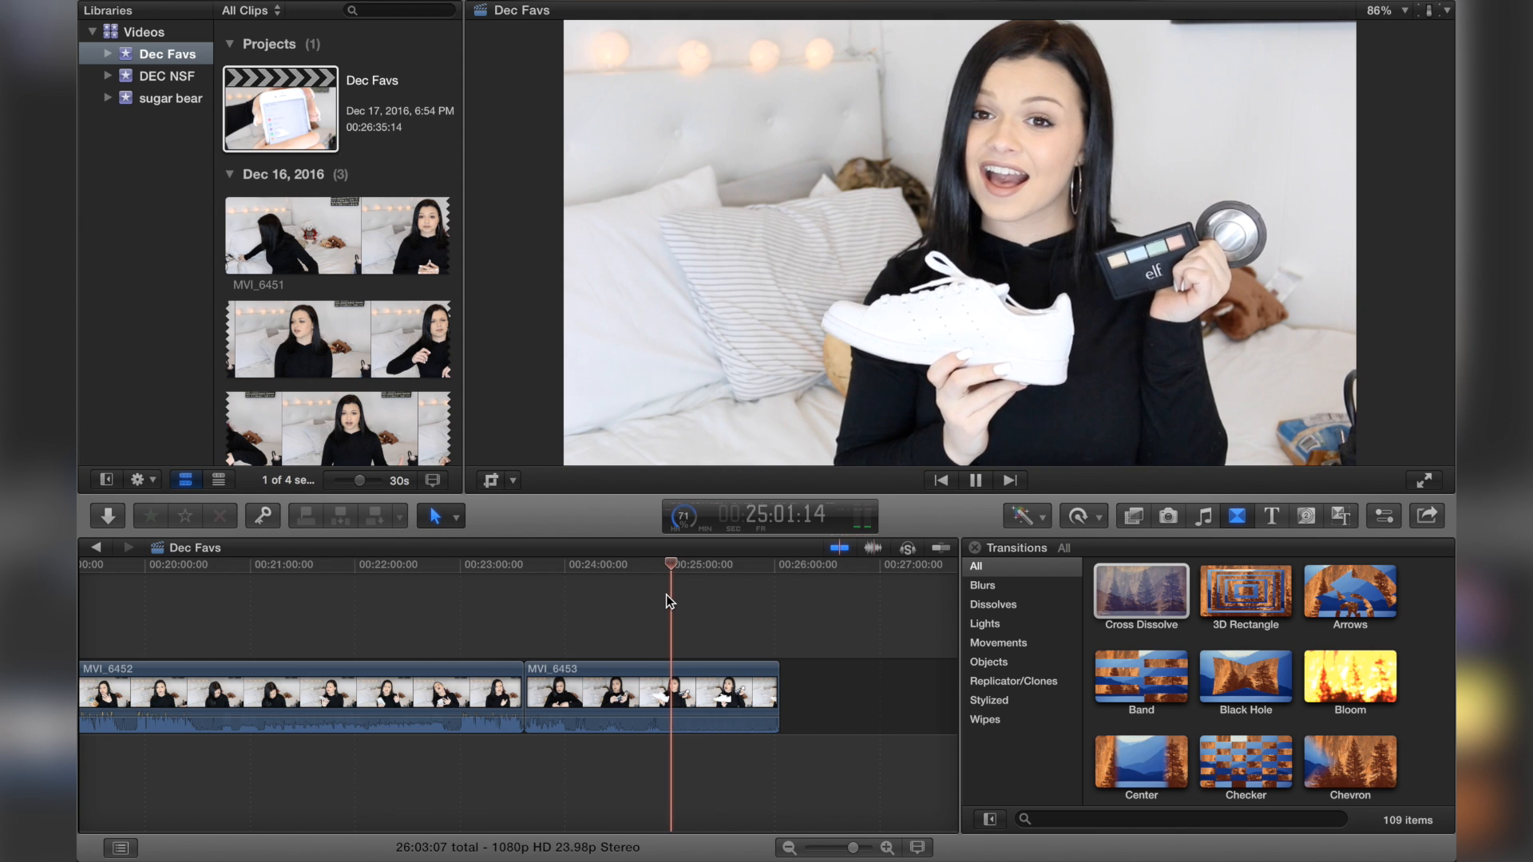
Step: Play the ending in full-screen view, then shrink the app window so the desktop files are reachable
left_click(1423, 480)
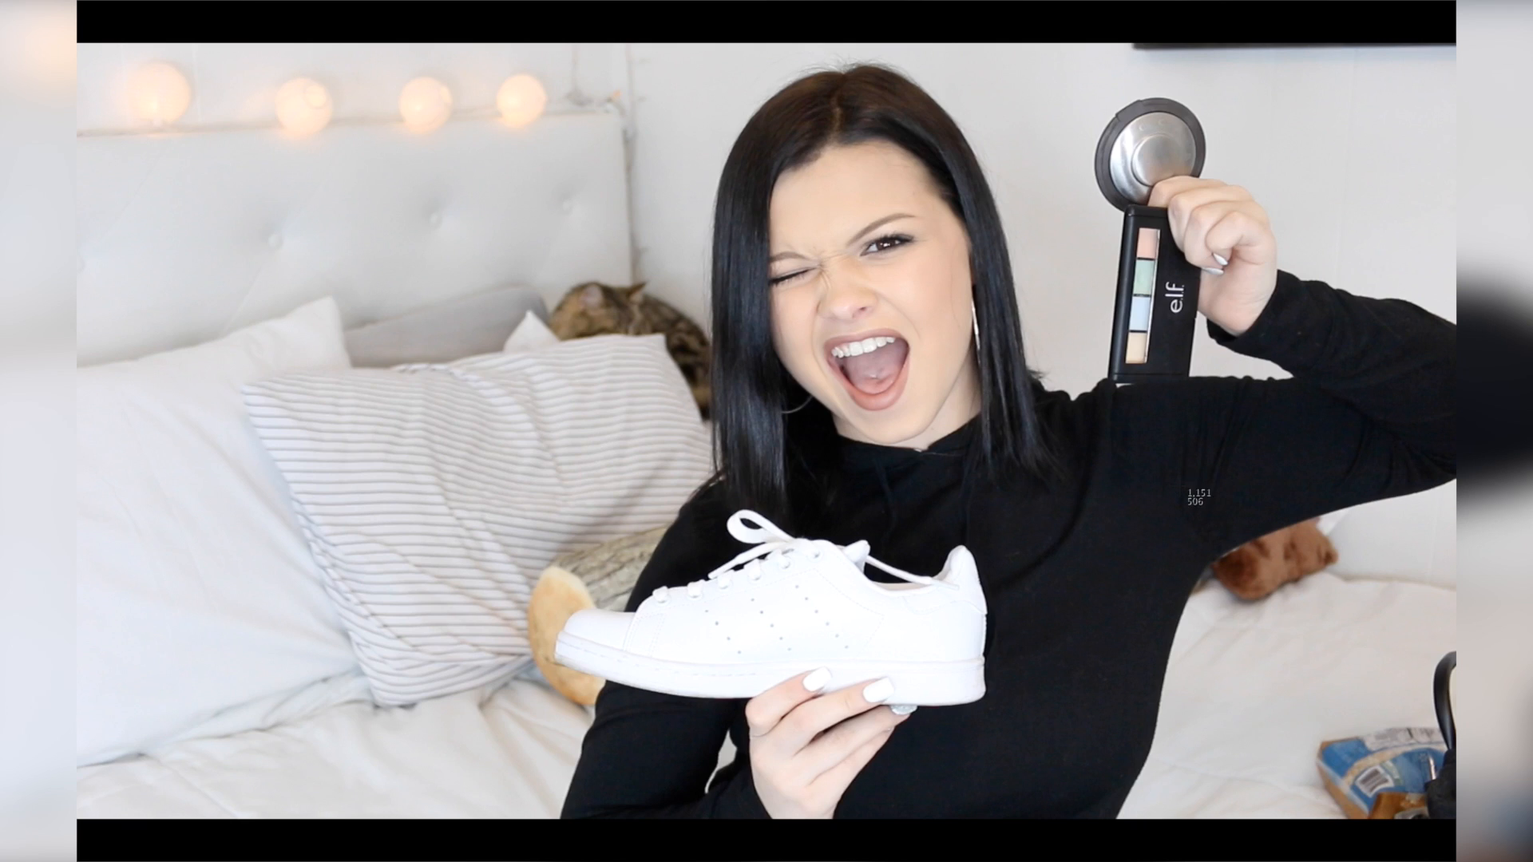
key("Escape")
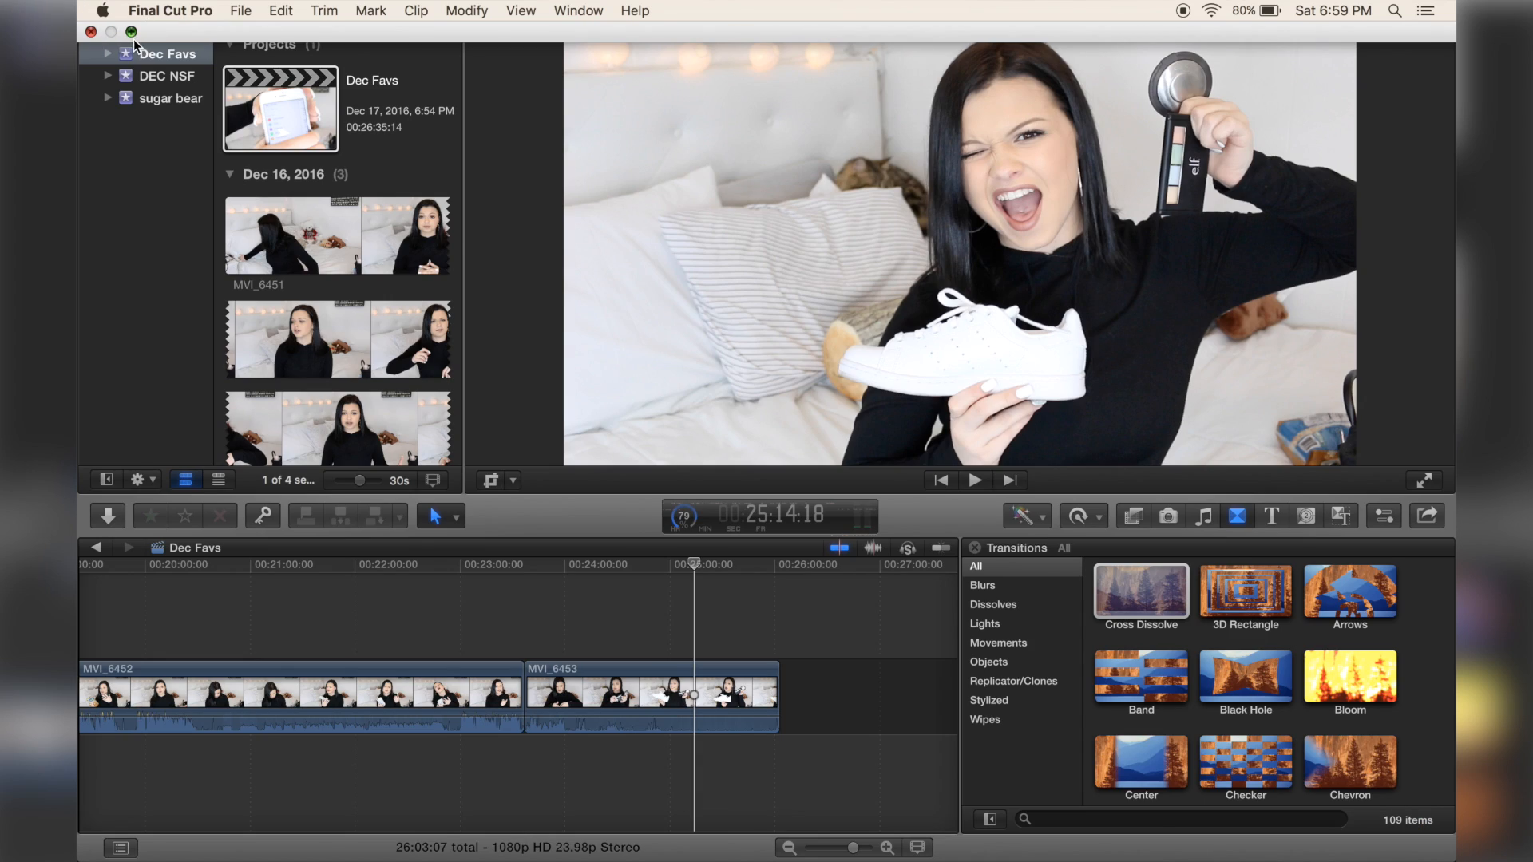
left_click(132, 32)
left_click_drag(930, 32, 571, 3)
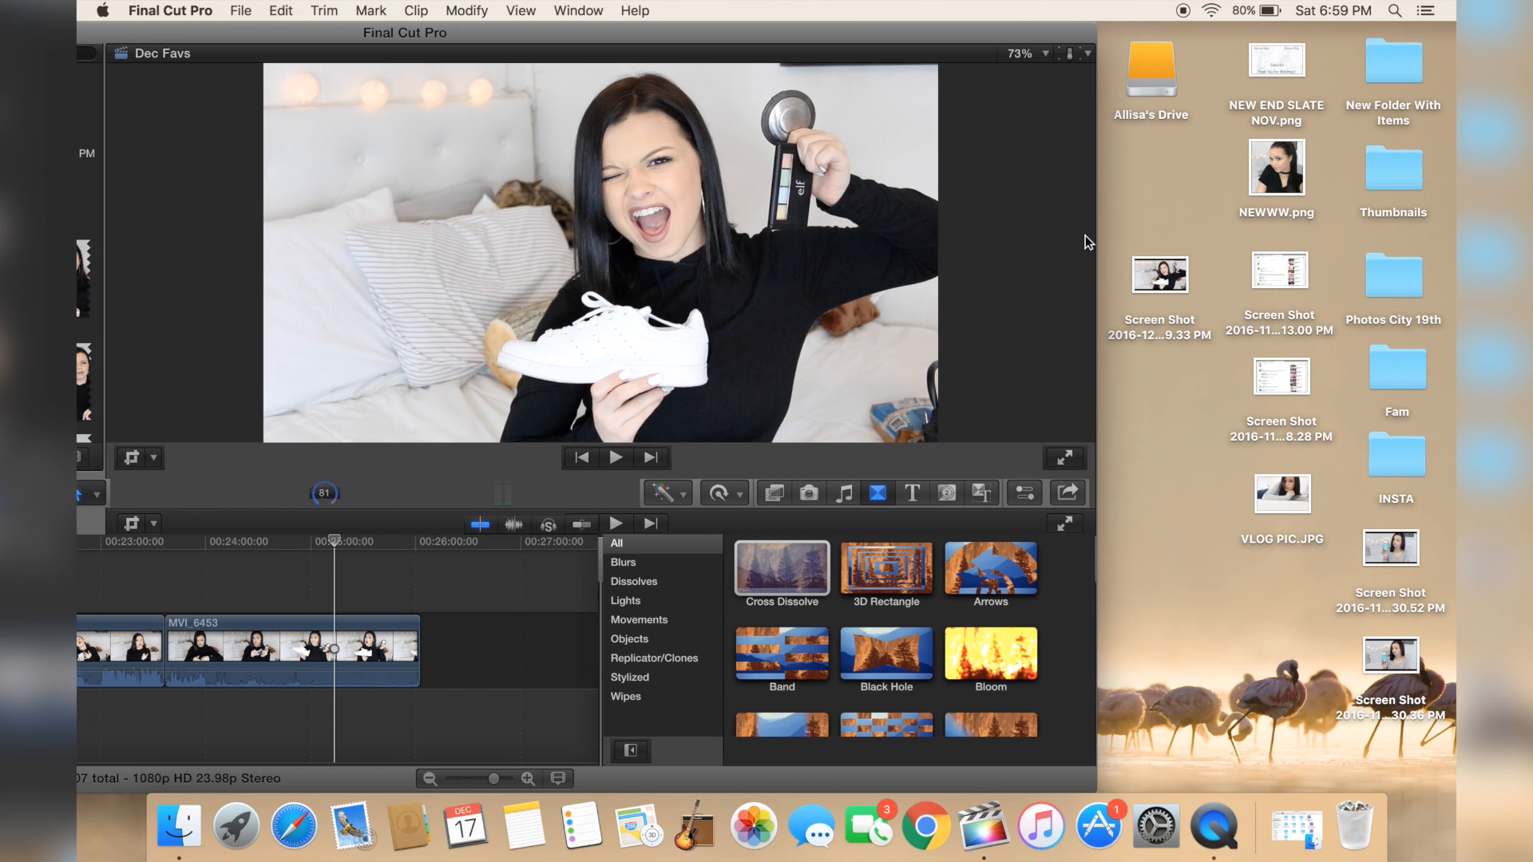
double_click(1161, 275)
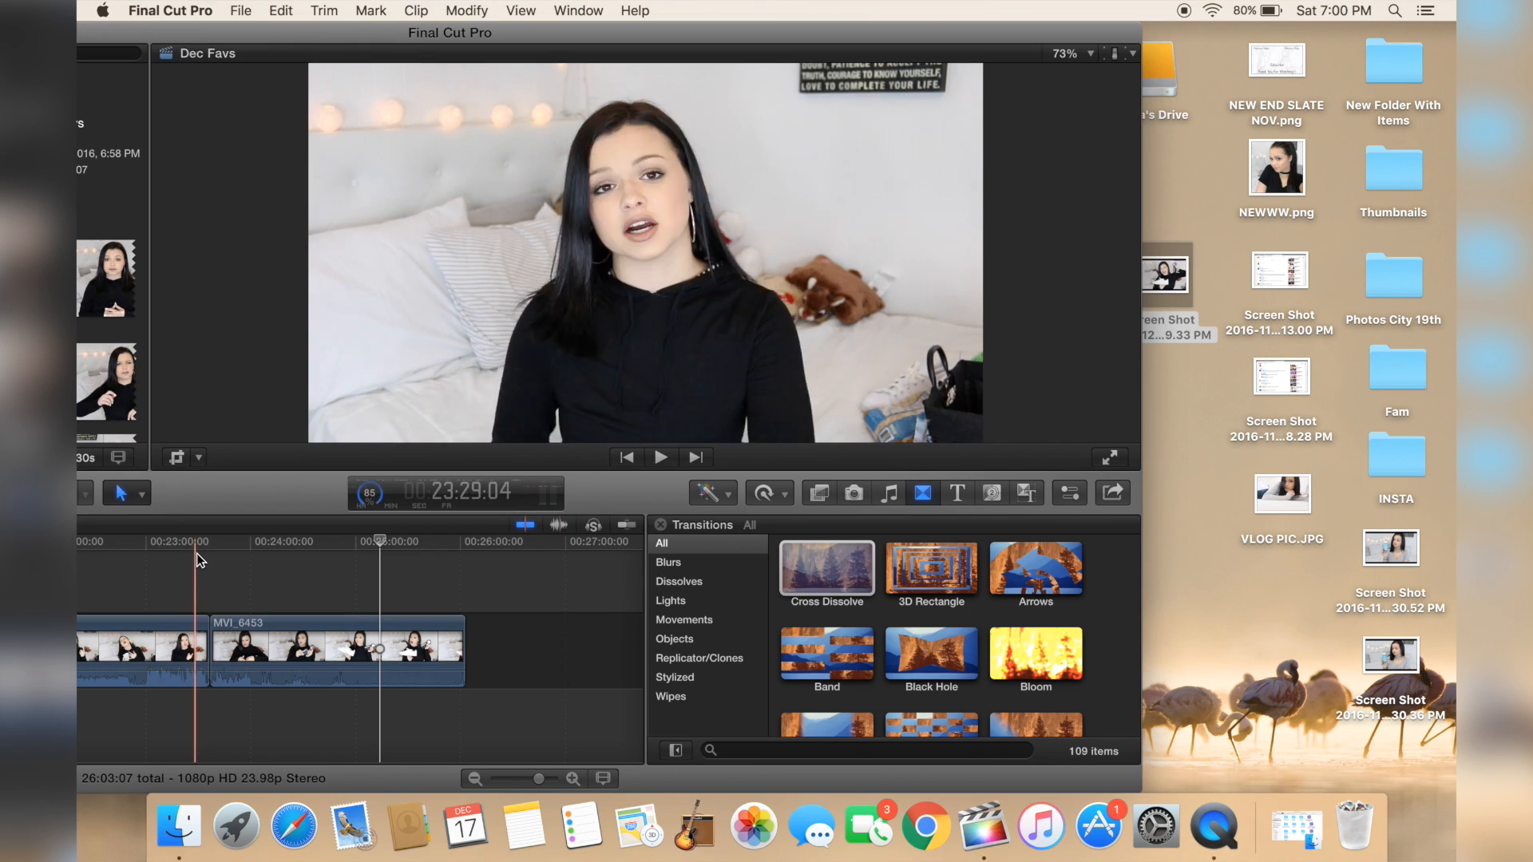
Step: Delete the MVI_6453 clip from the end of the Dec Favs timeline
scroll(208, 557, "left", 5)
scroll(340, 578, "right", 3)
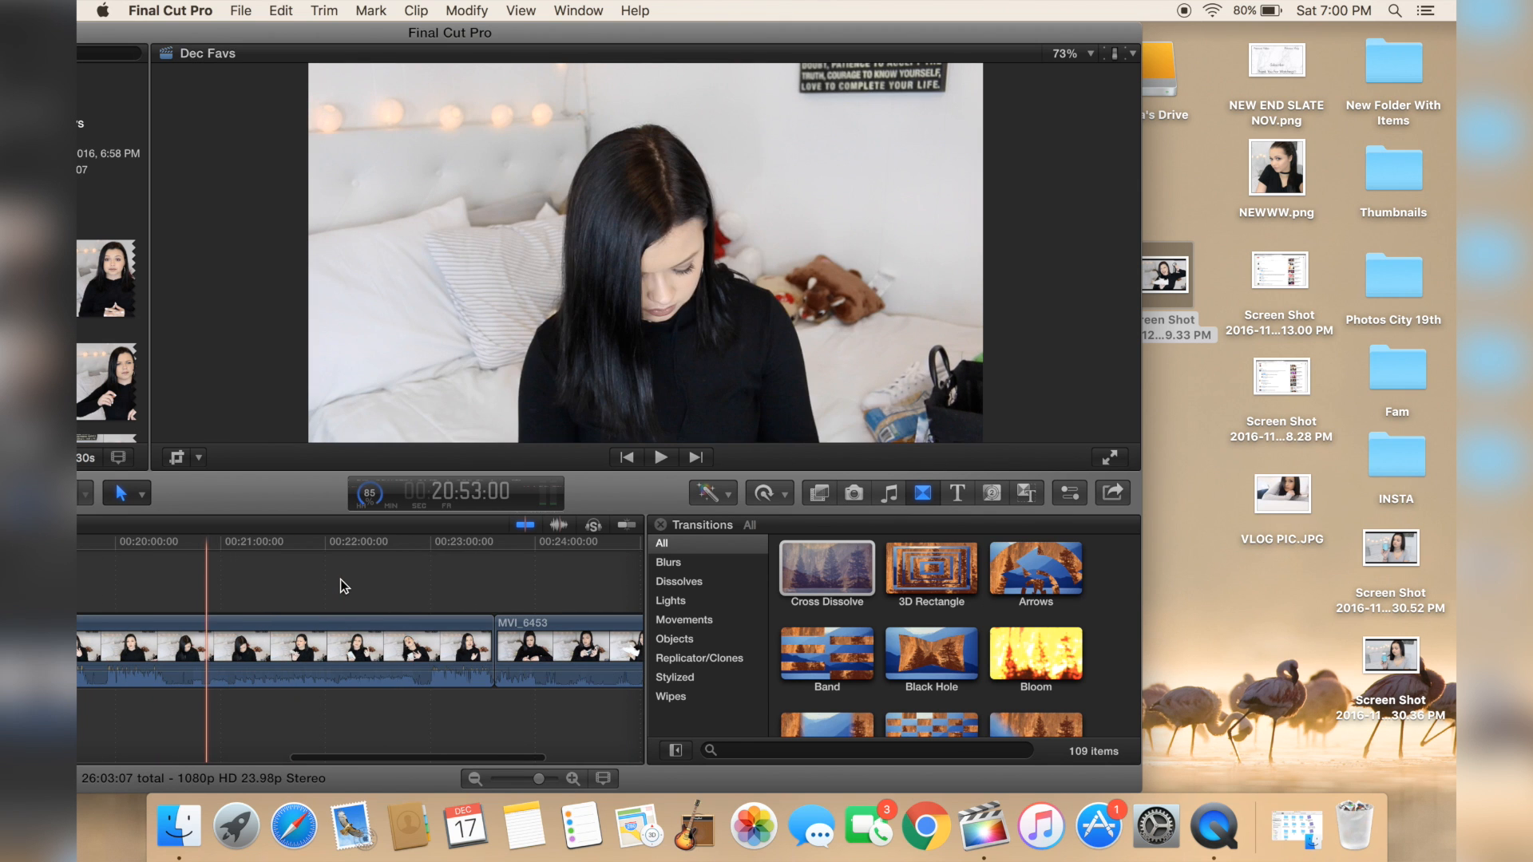
left_click(591, 656)
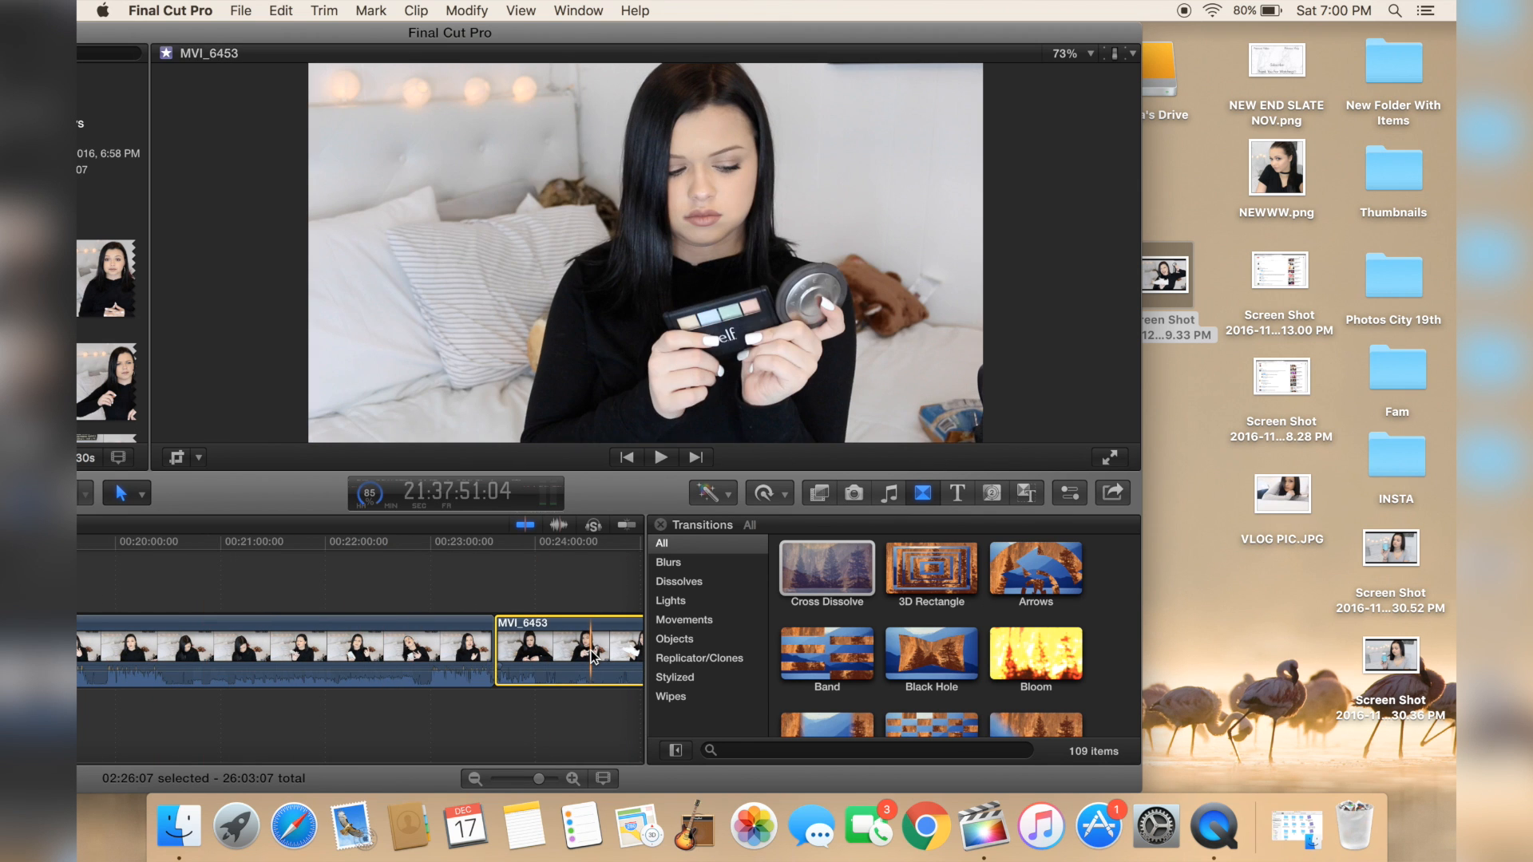
key("Delete")
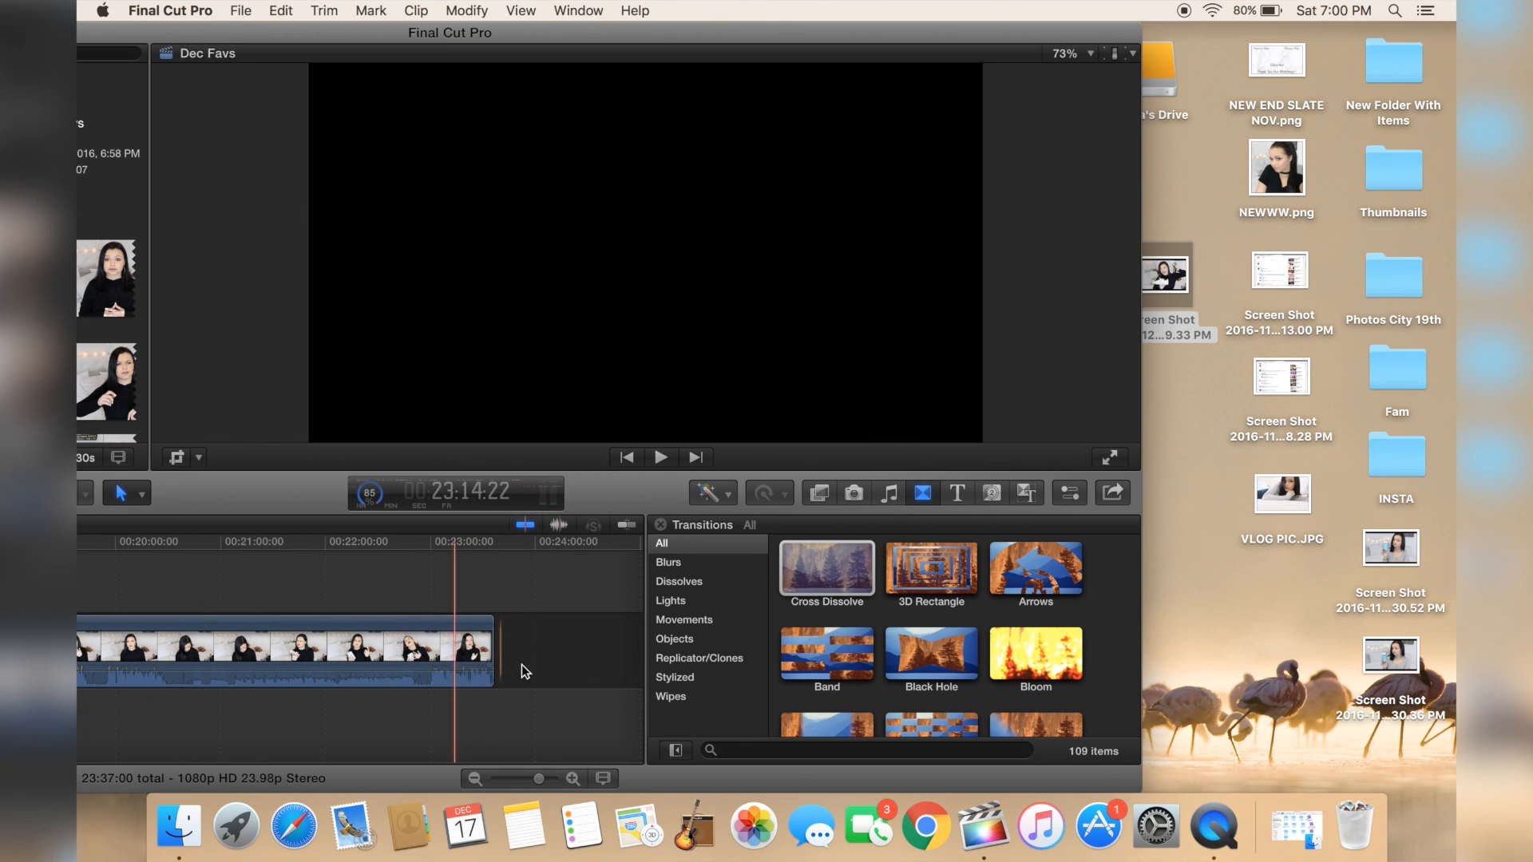
Step: Add the NEW END SLATE NOV image from the desktop to the end of the timeline
key("super+equal")
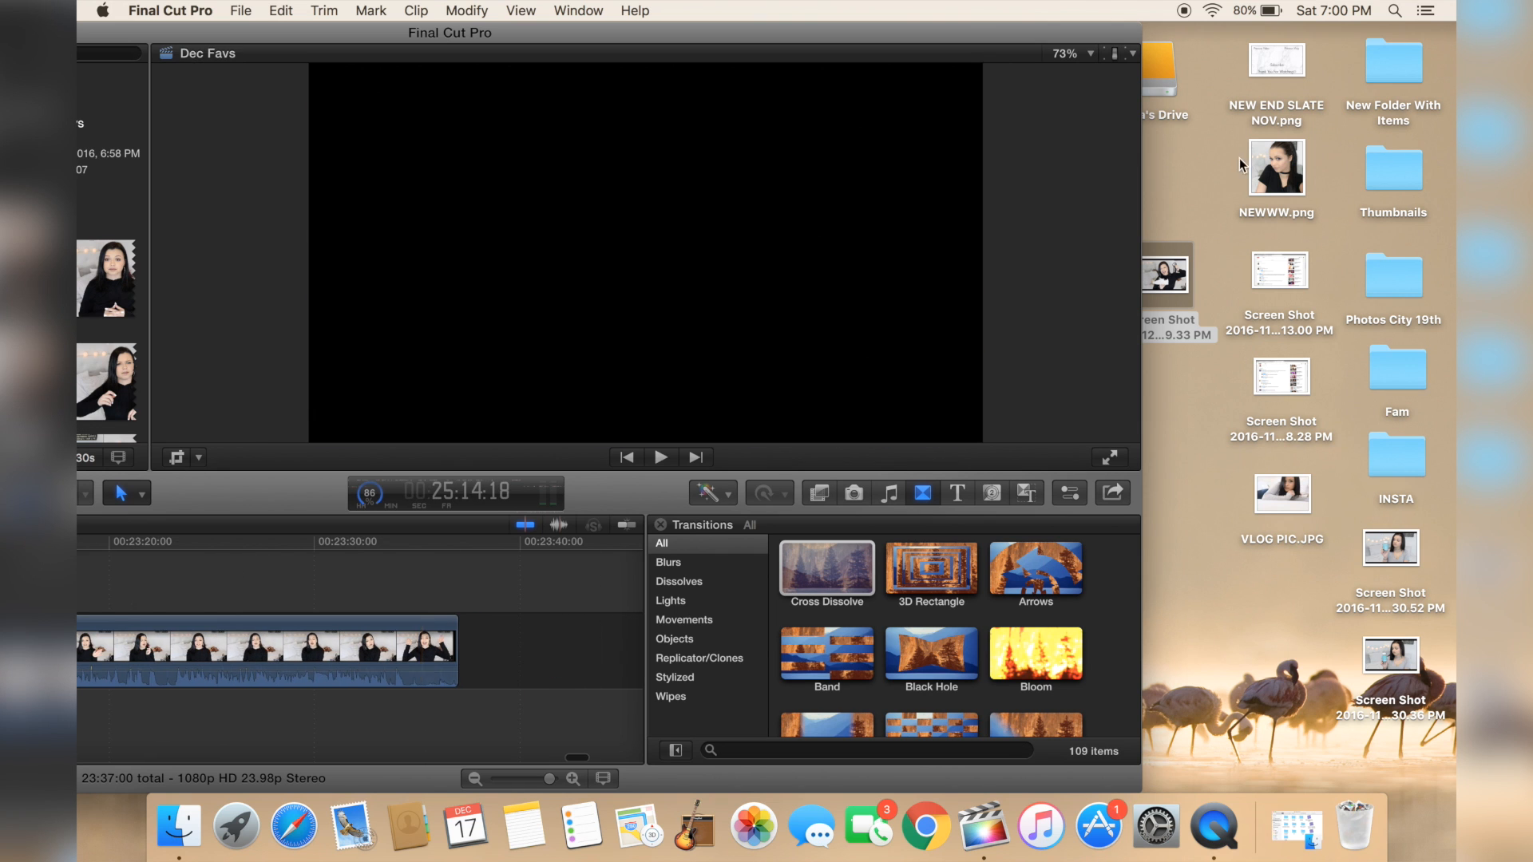
left_click_drag(1277, 63, 615, 657)
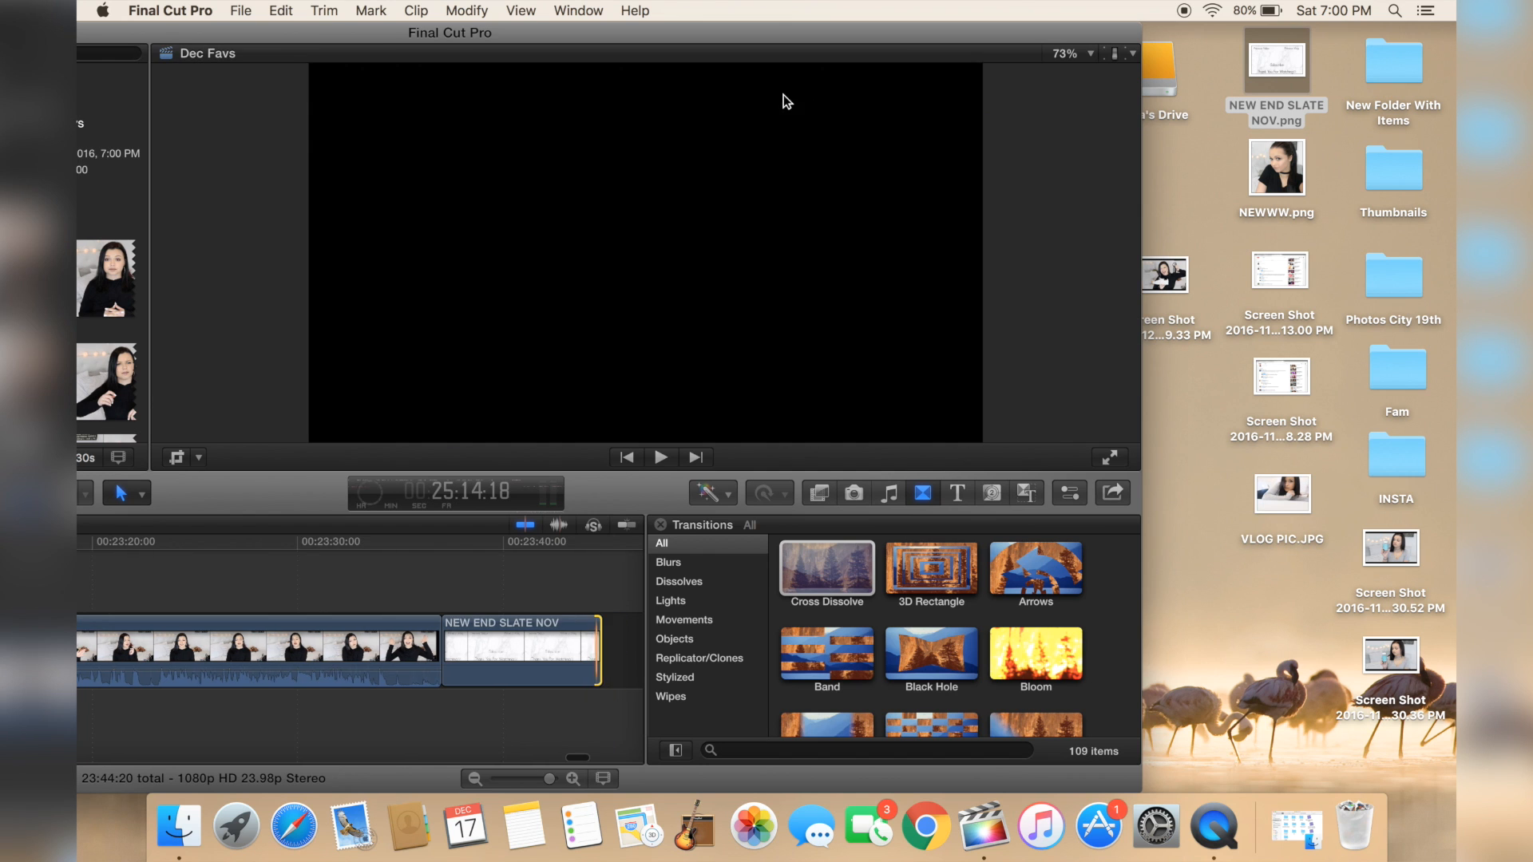
left_click_drag(756, 30, 858, 30)
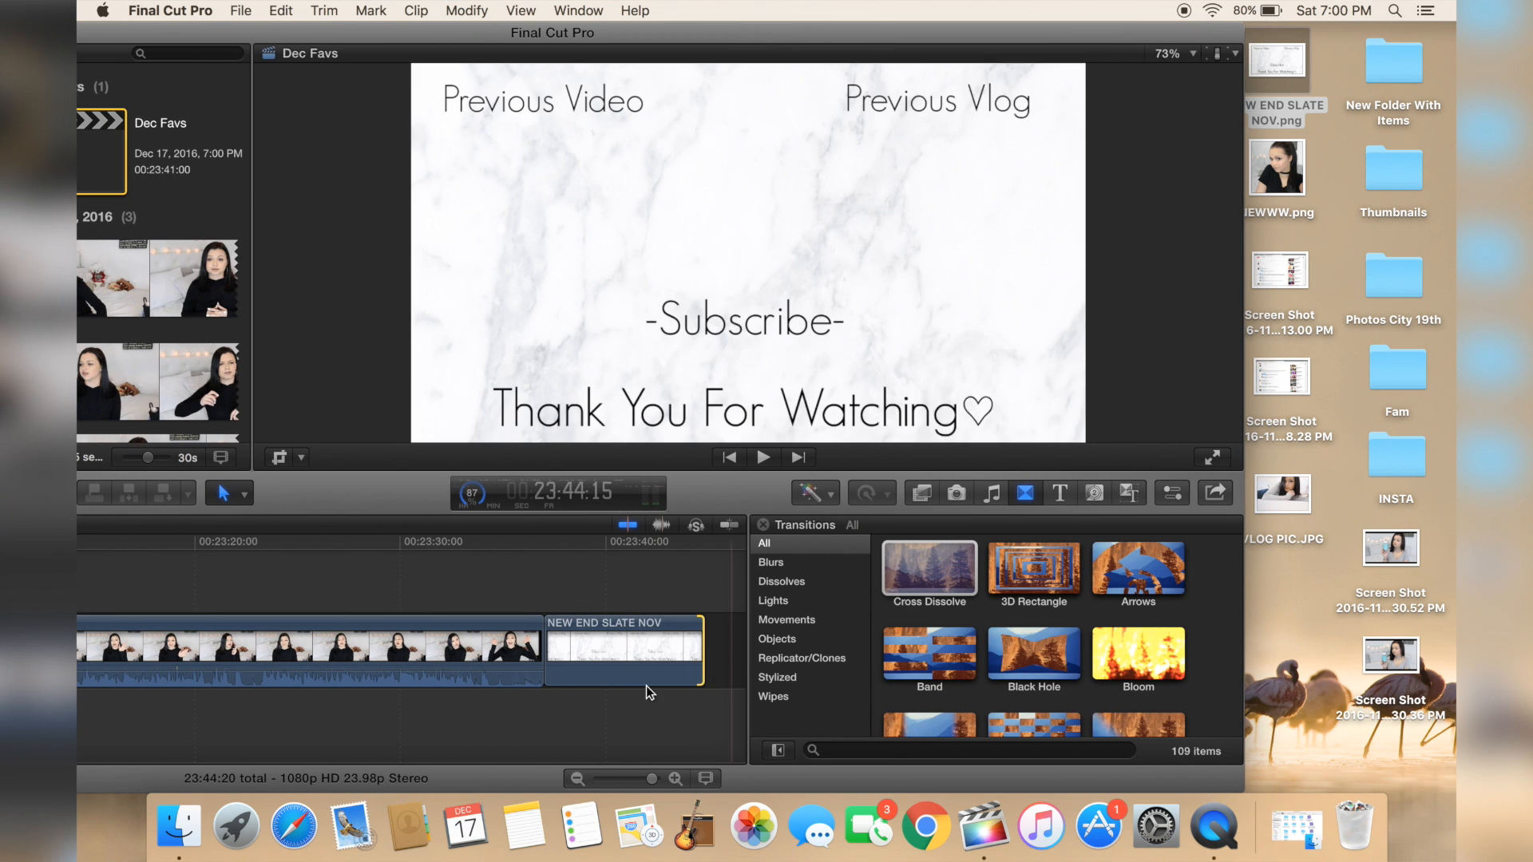
Step: Zoom in and lengthen the end slate clip by extending its end edge
scroll(622, 686, "right", 5)
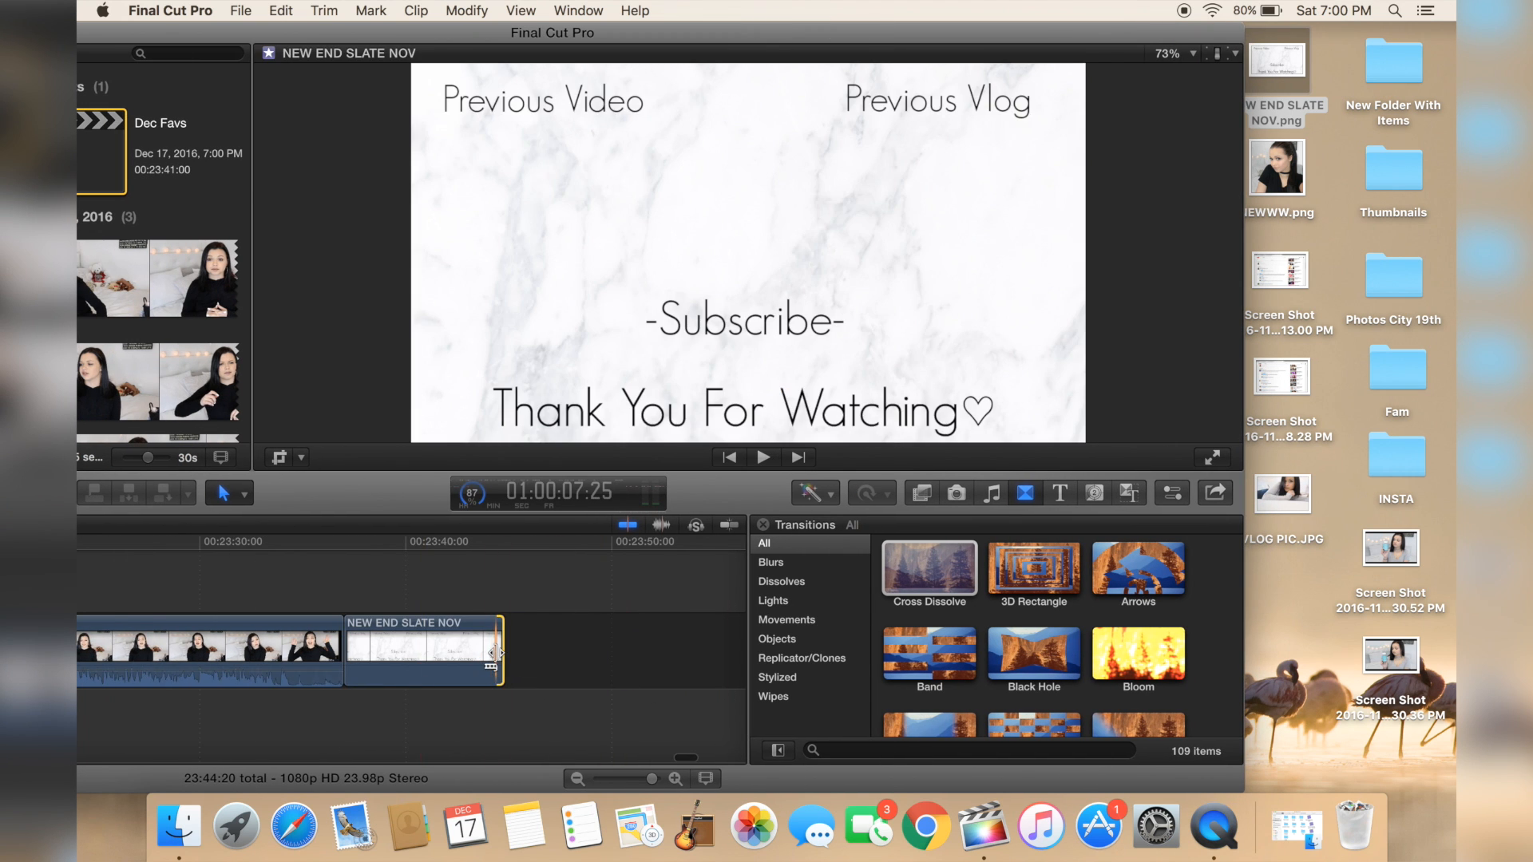
key("super+equal")
key("super+equal")
left_click_drag(495, 651, 573, 654)
key("super+minus")
key("super+minus")
key("super+minus")
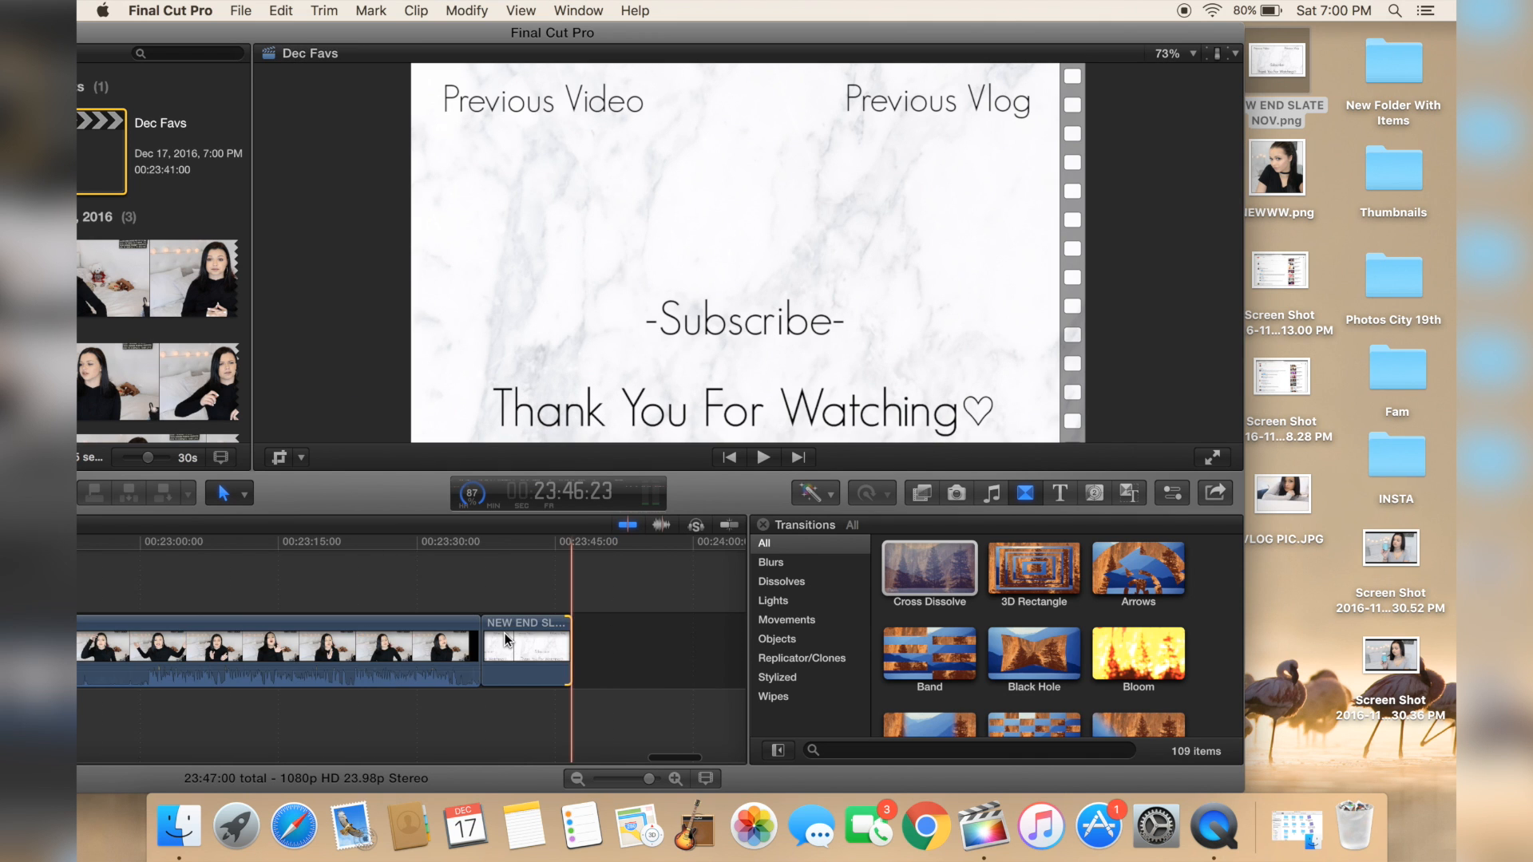
Step: Play back the last seconds of footage leading into the end slate
left_click(452, 598)
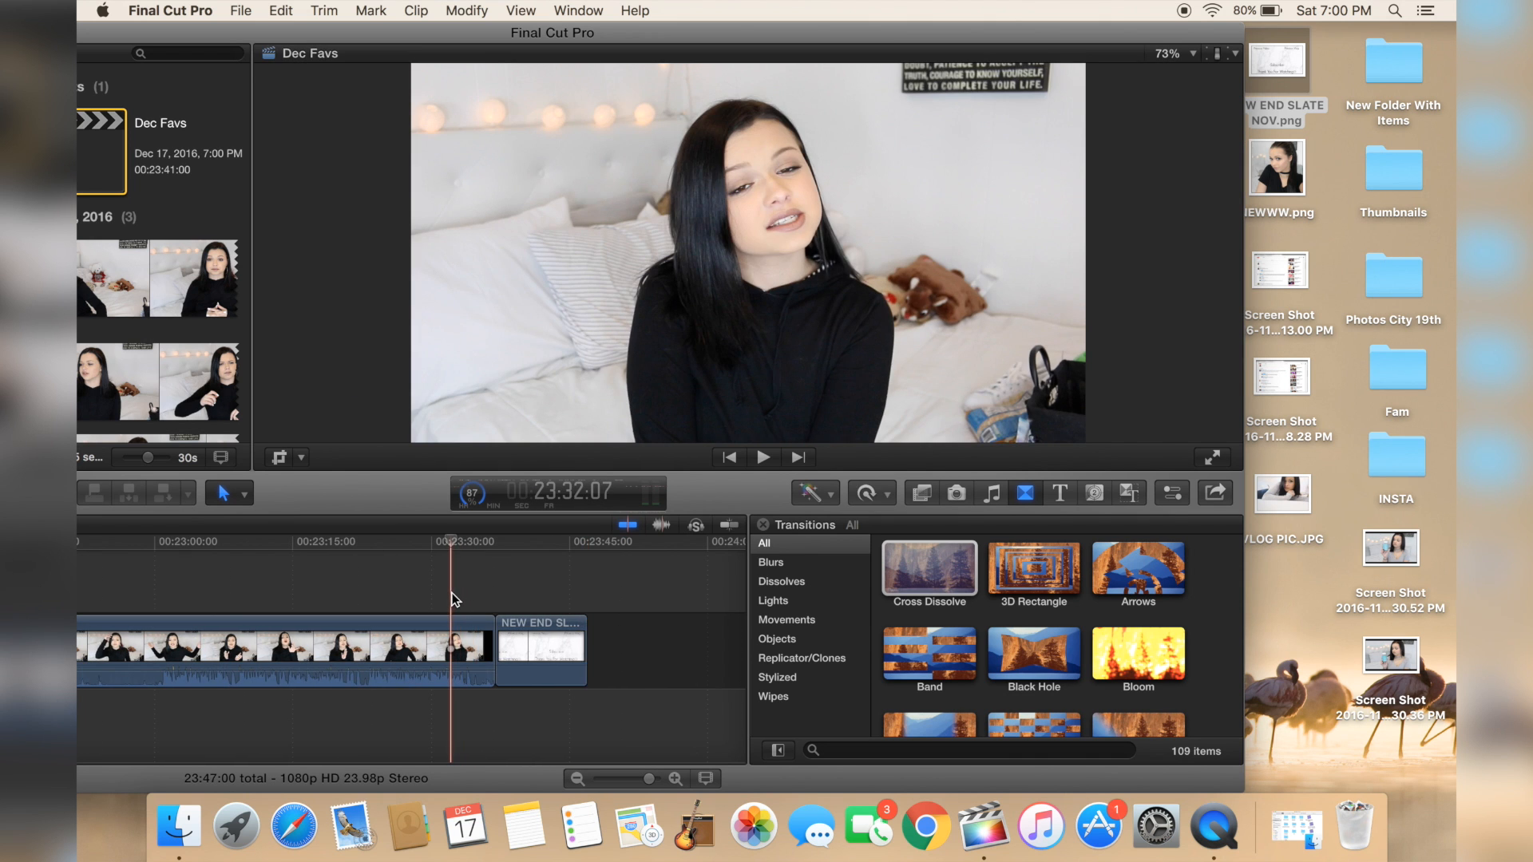
key("space")
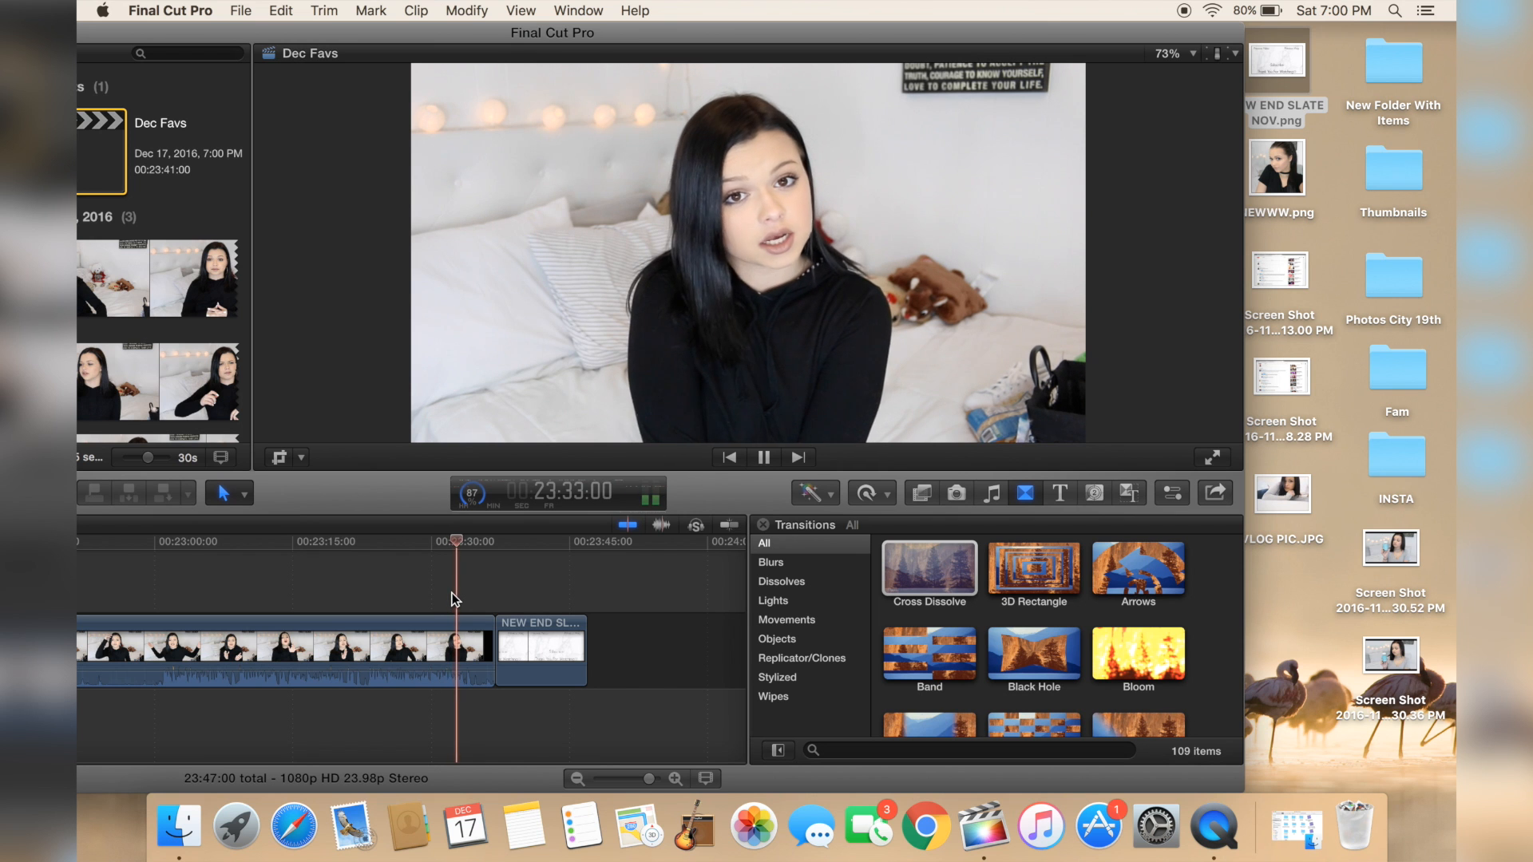
key("space")
Step: Mute the audio of the short MVI_6452 segment just before the end slate and play it back
key("r")
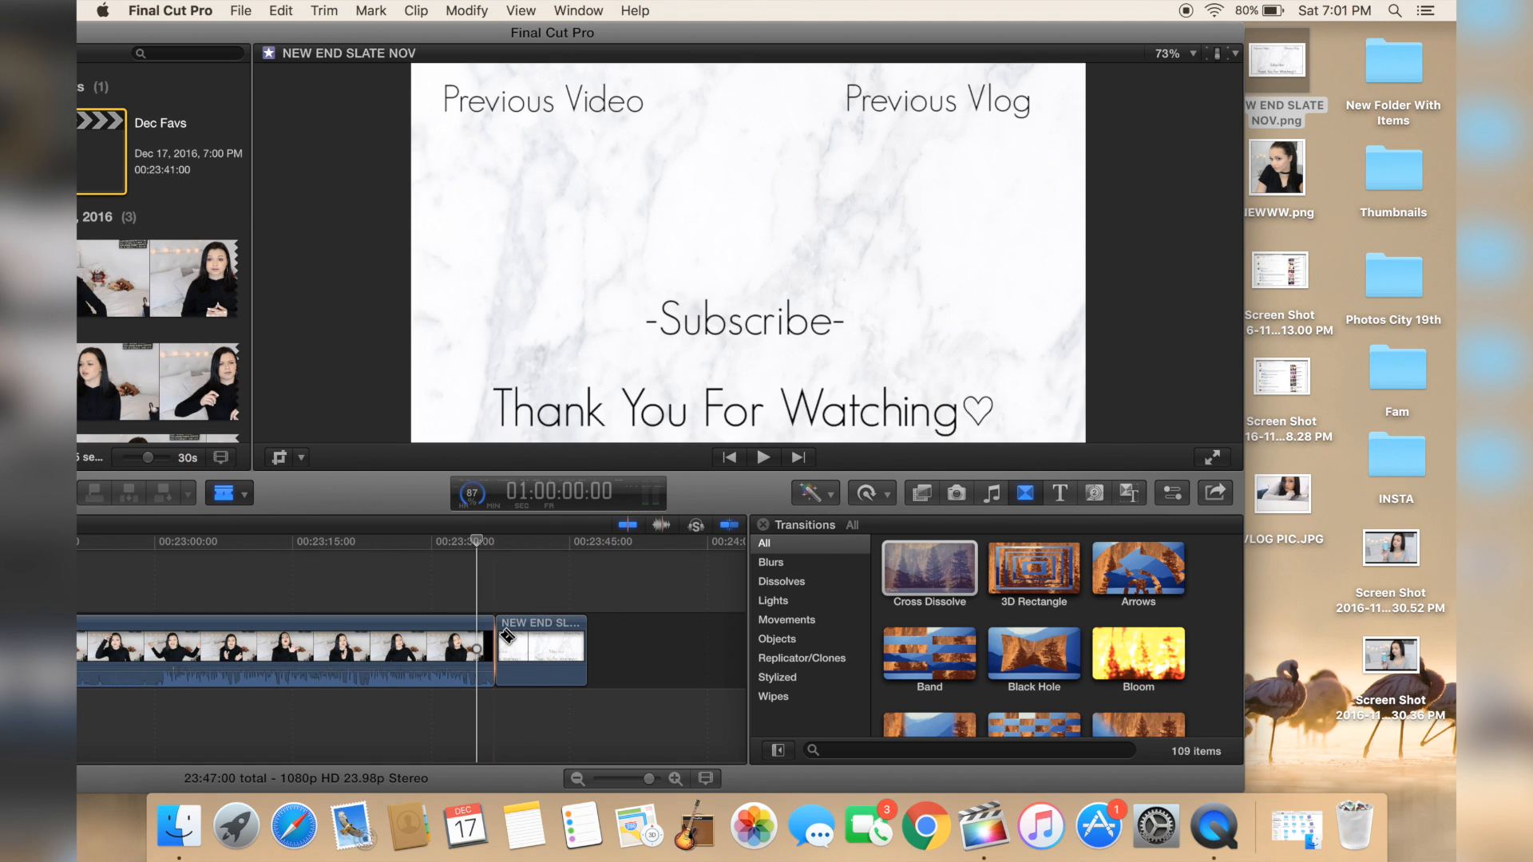
key("a")
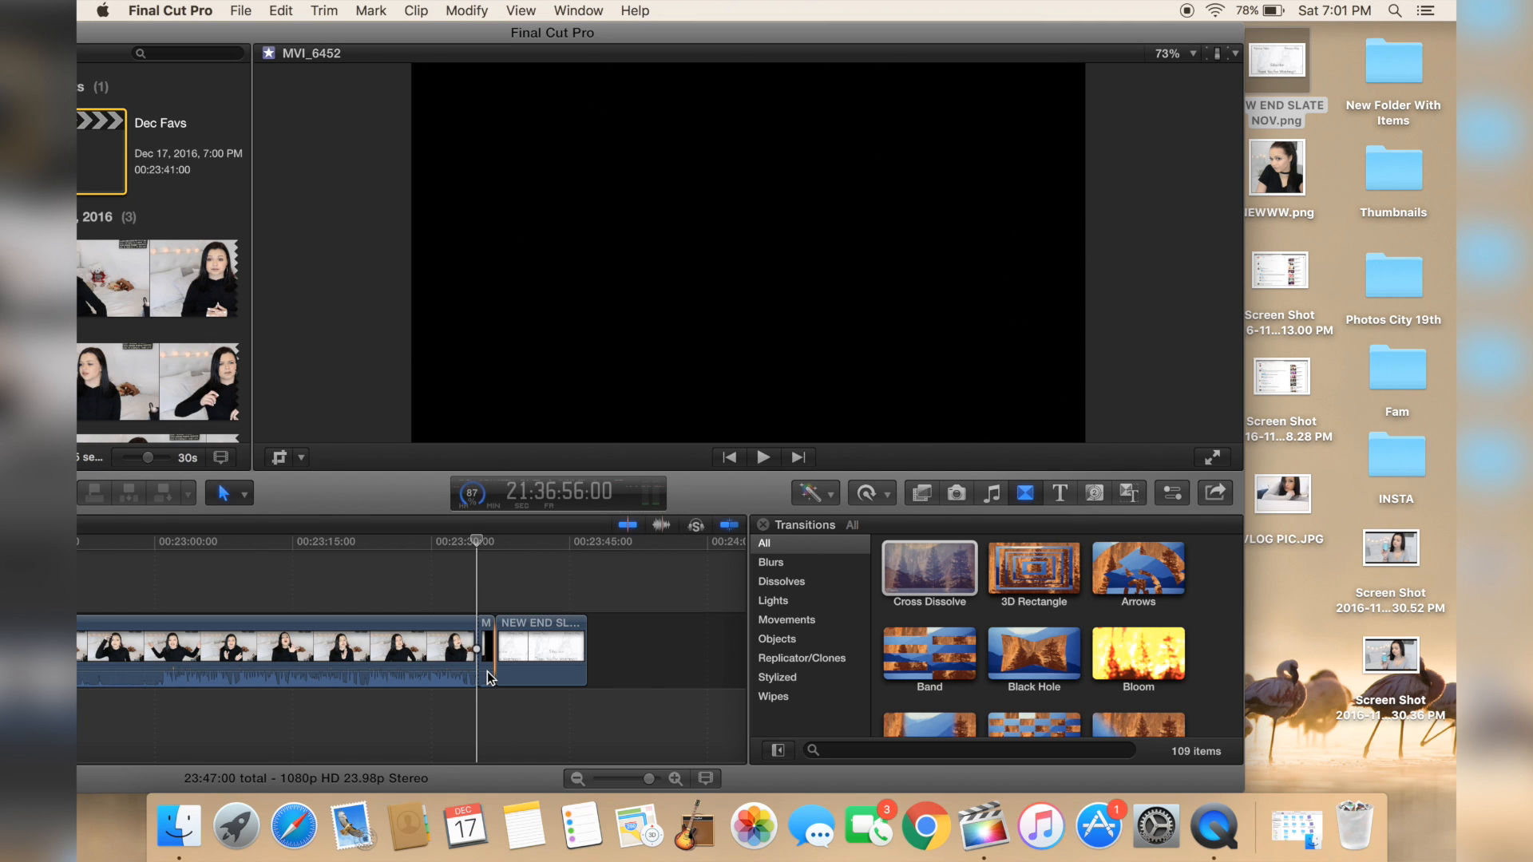
left_click_drag(487, 648, 477, 856)
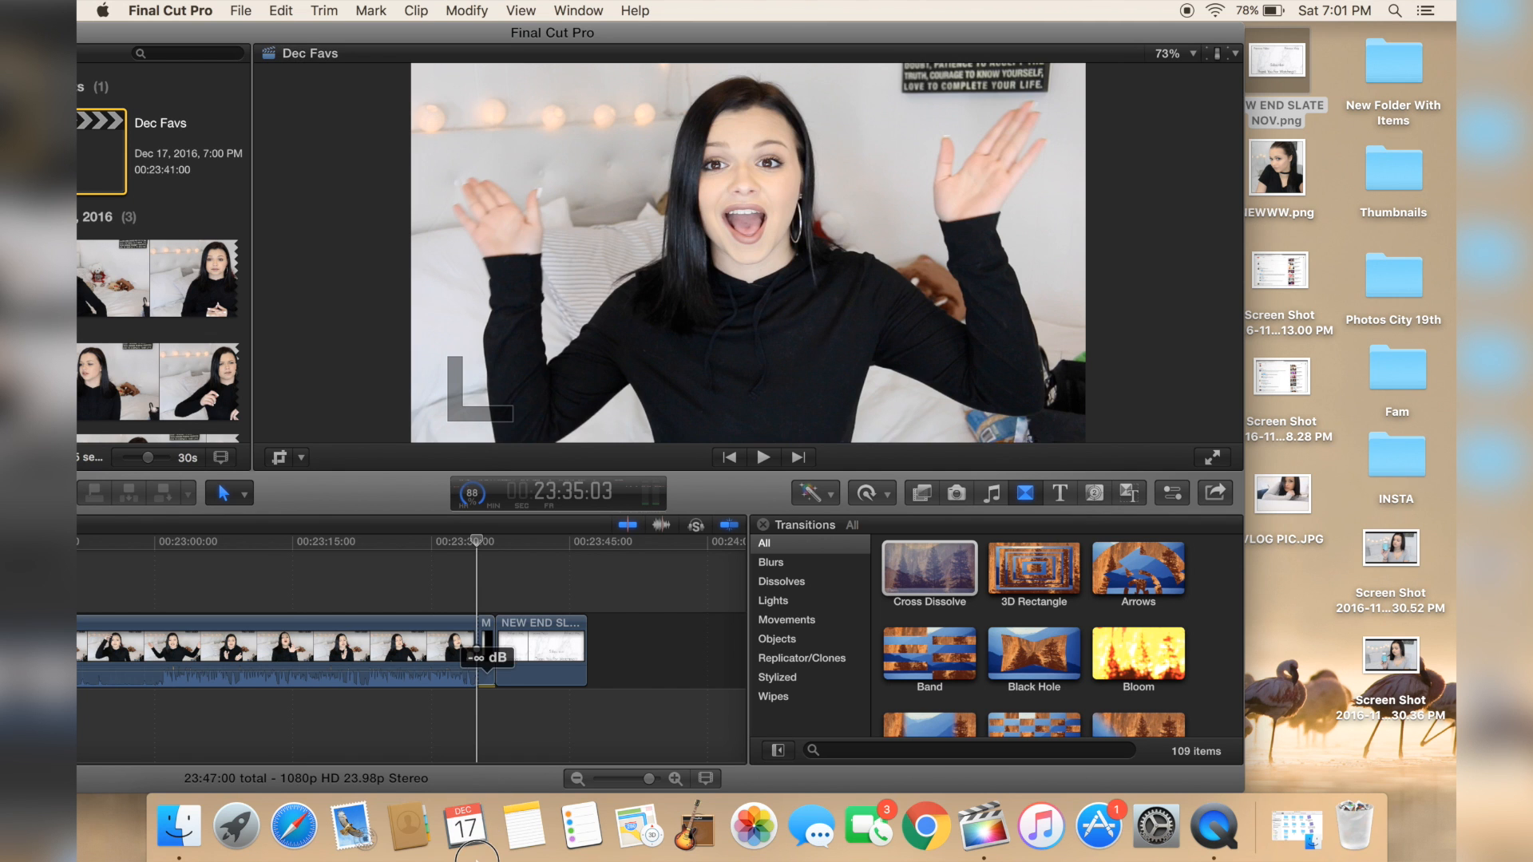
left_click(458, 586)
key("space")
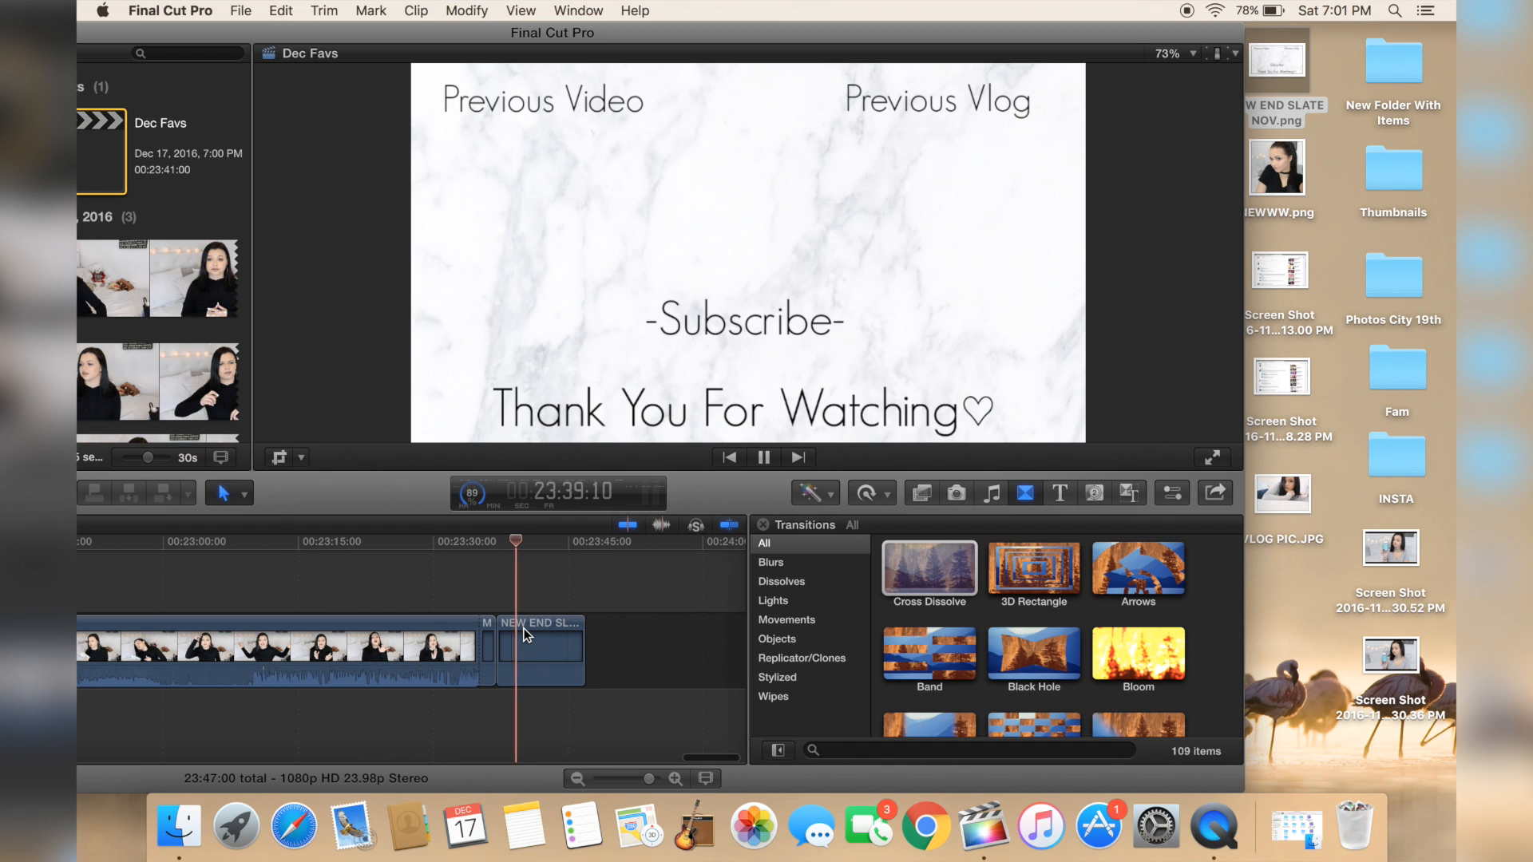
Step: Search the music library for "vlog" and add No Copyright Music Those Nights (Vlog Music) below the ending
left_click(992, 492)
left_click(938, 748)
key("BackSpace")
key("BackSpace")
key("BackSpace")
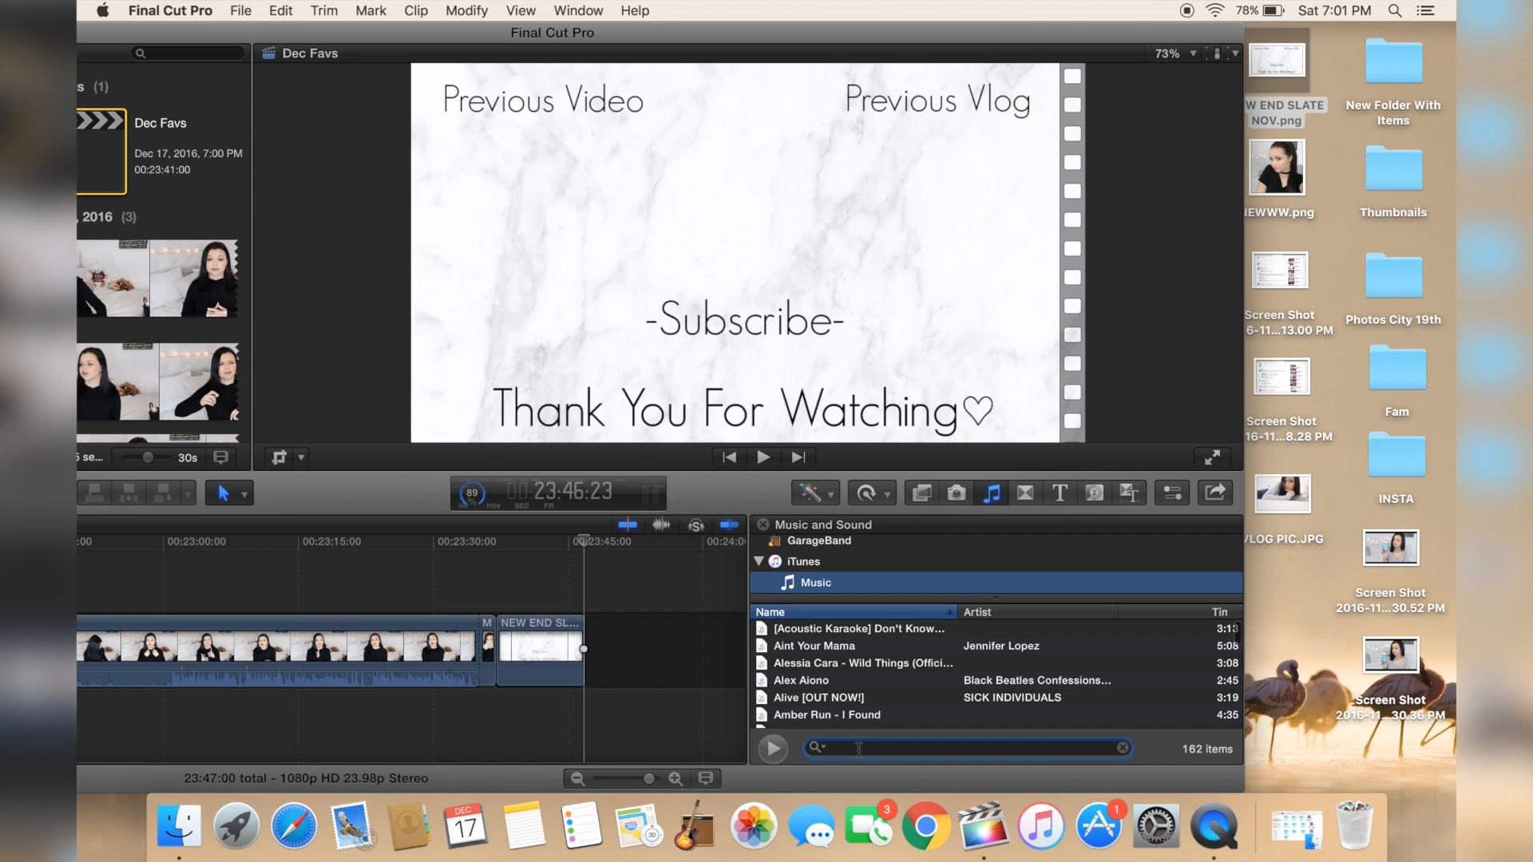
type("vlog")
left_click(894, 680)
left_click_drag(894, 680, 503, 704)
scroll(503, 704, "up", 4)
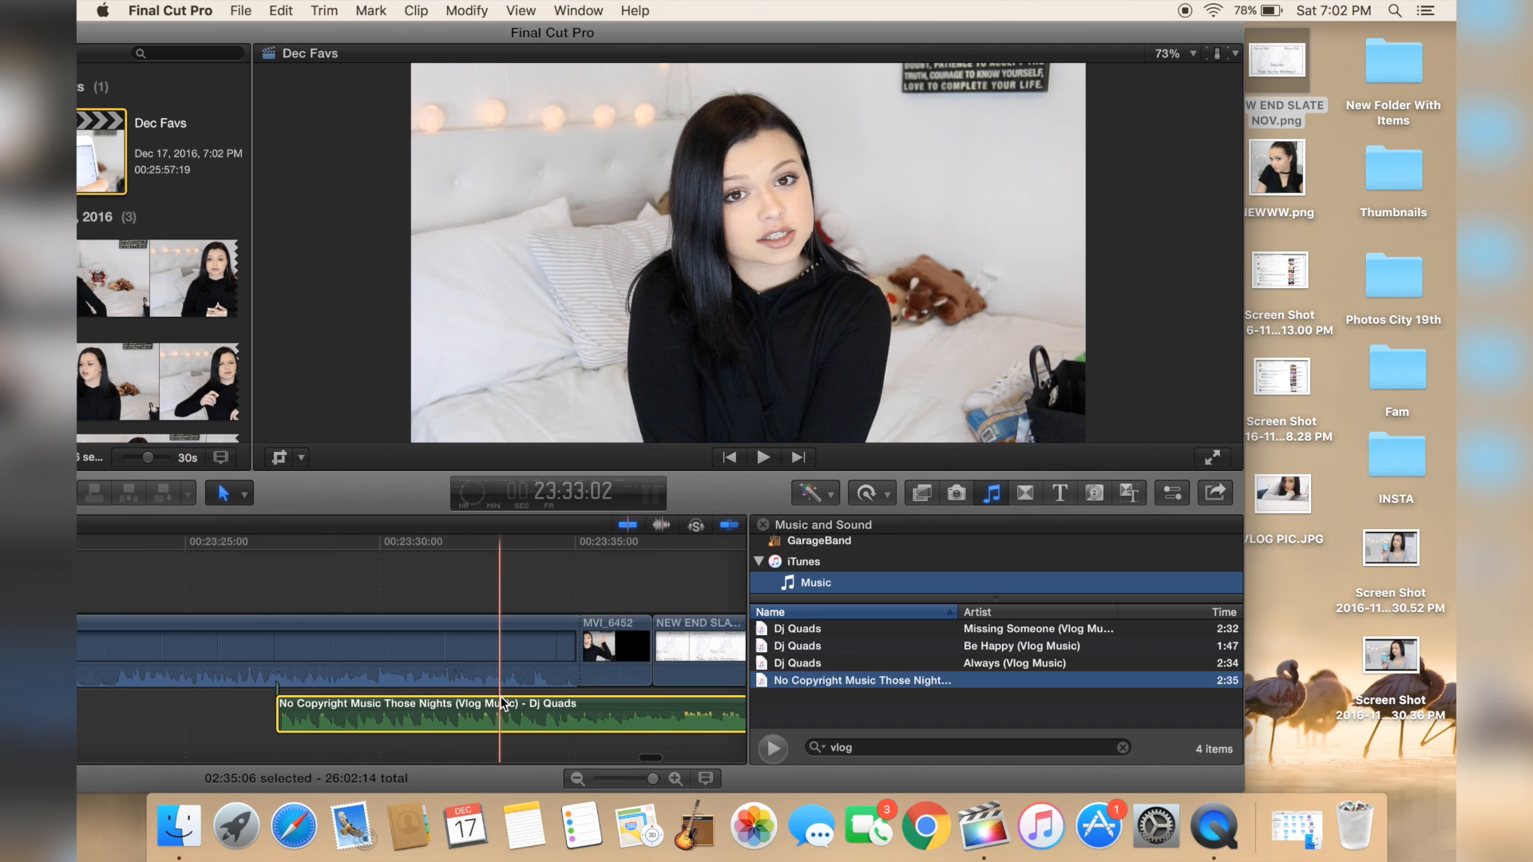
Step: Play back the ending with the music added
scroll(503, 704, "right", 4)
left_click_drag(391, 703, 384, 707)
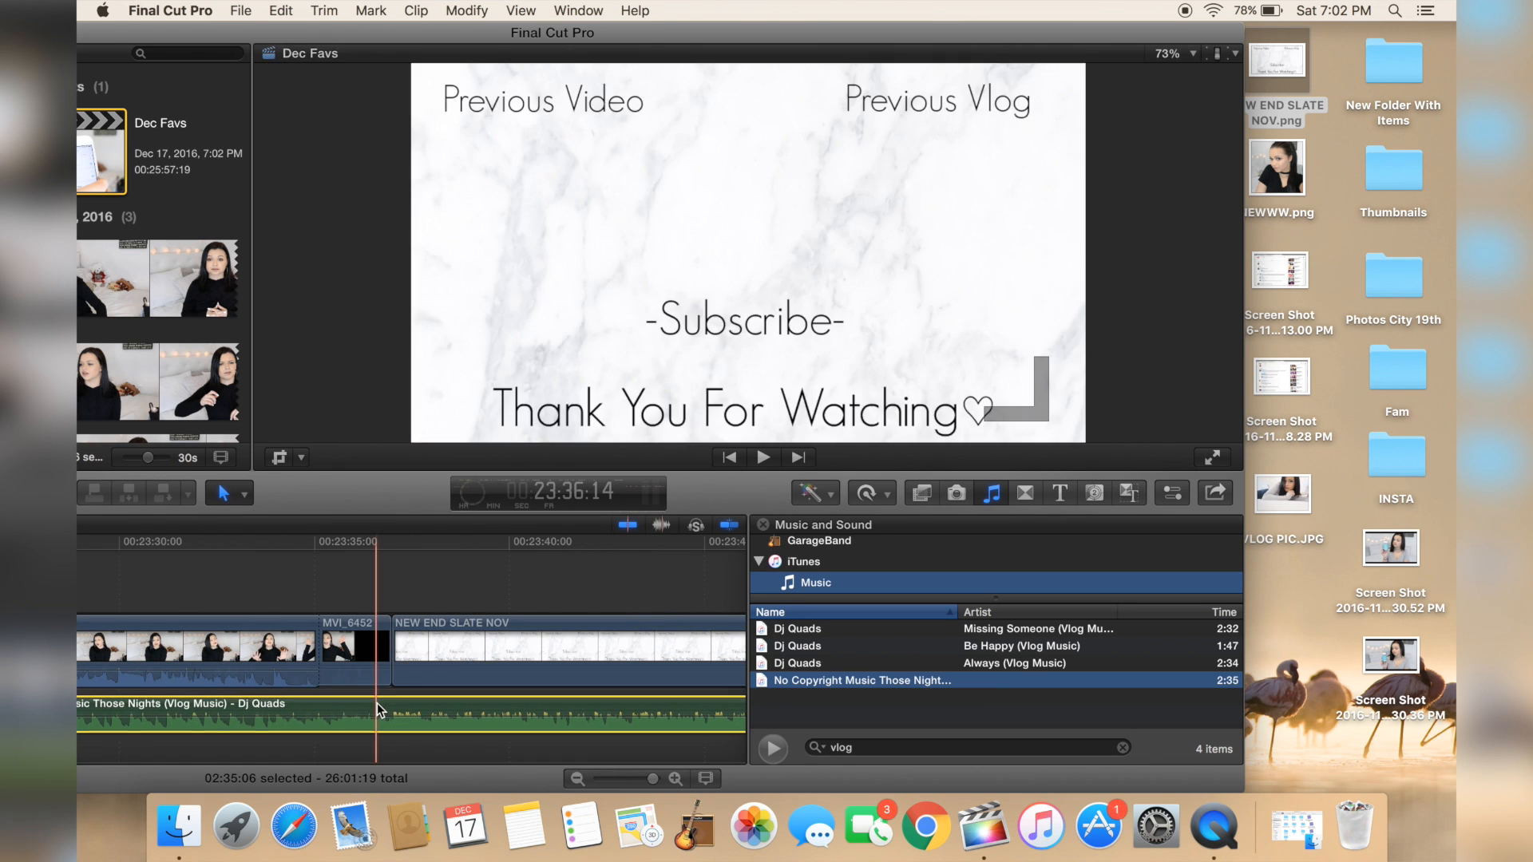
left_click(305, 596)
key("space")
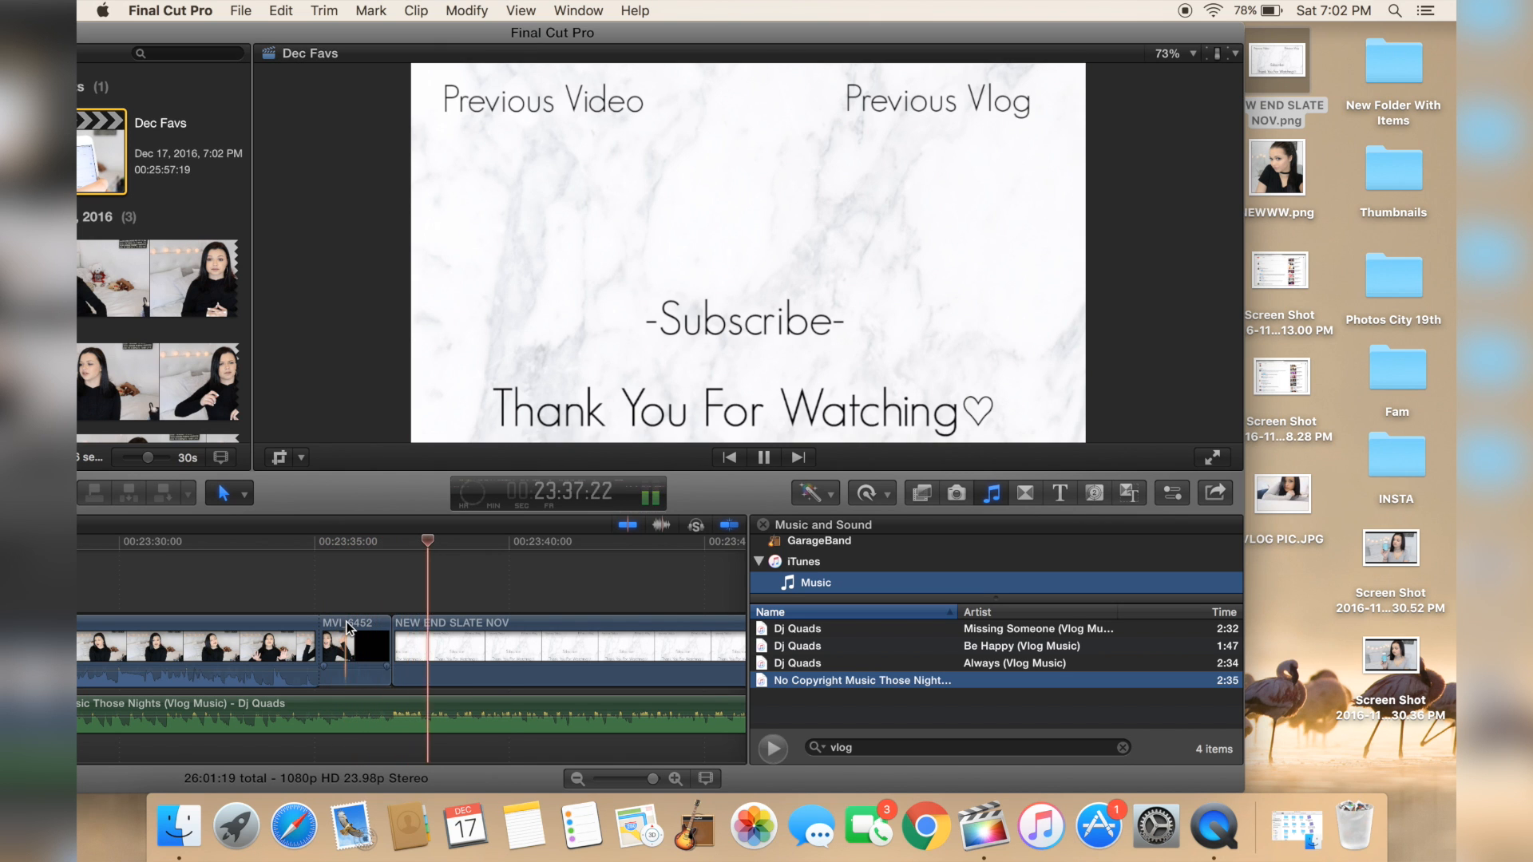
key("space")
Step: Split the music clip near the short MVI_6452 segment with the Blade tool and delete the earlier part
scroll(343, 687, "left", 2)
key("b")
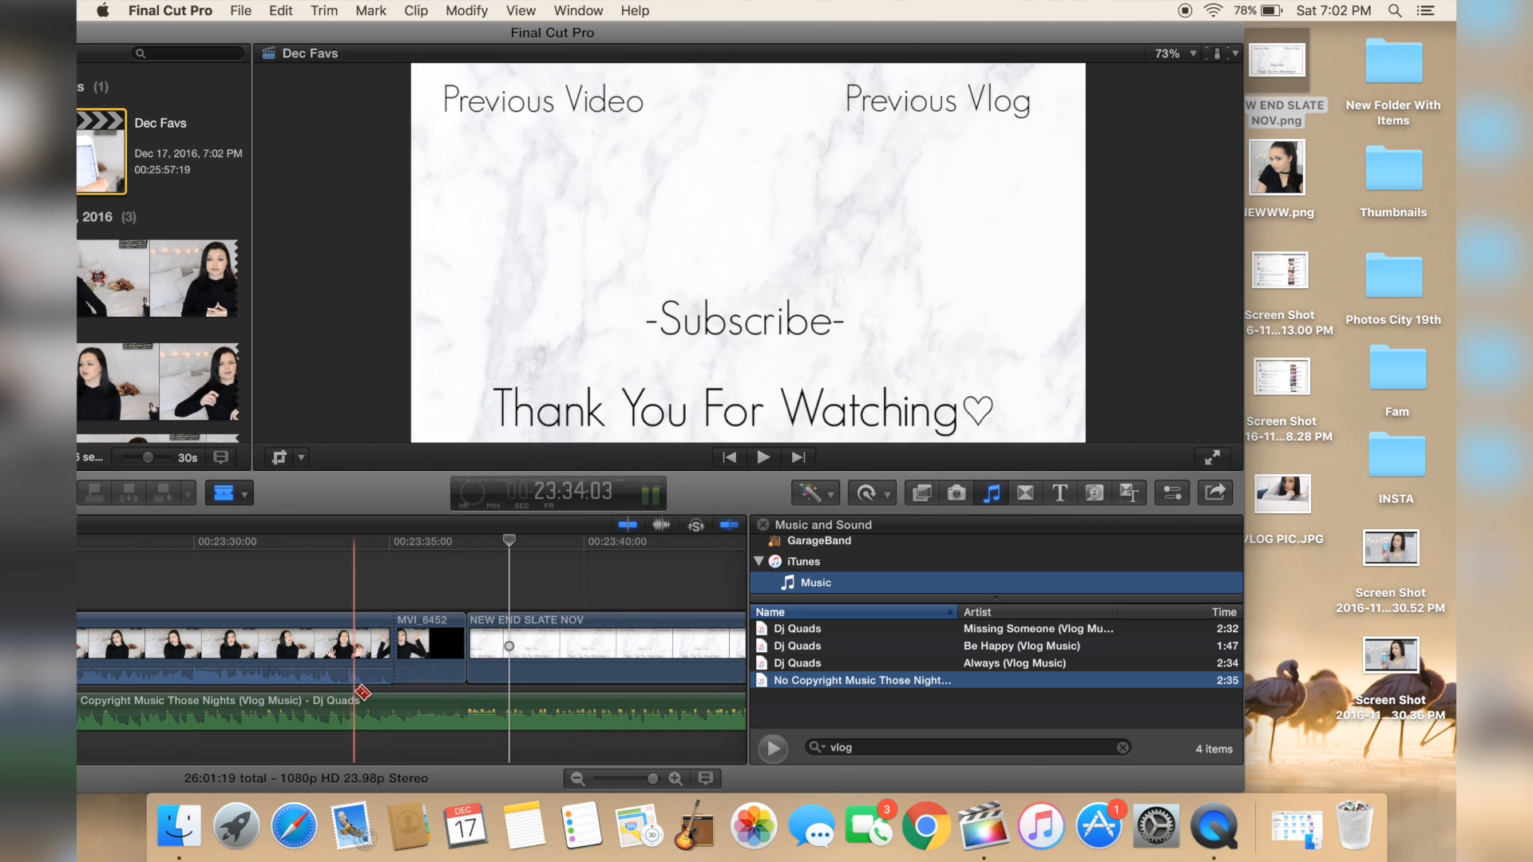
left_click(365, 703)
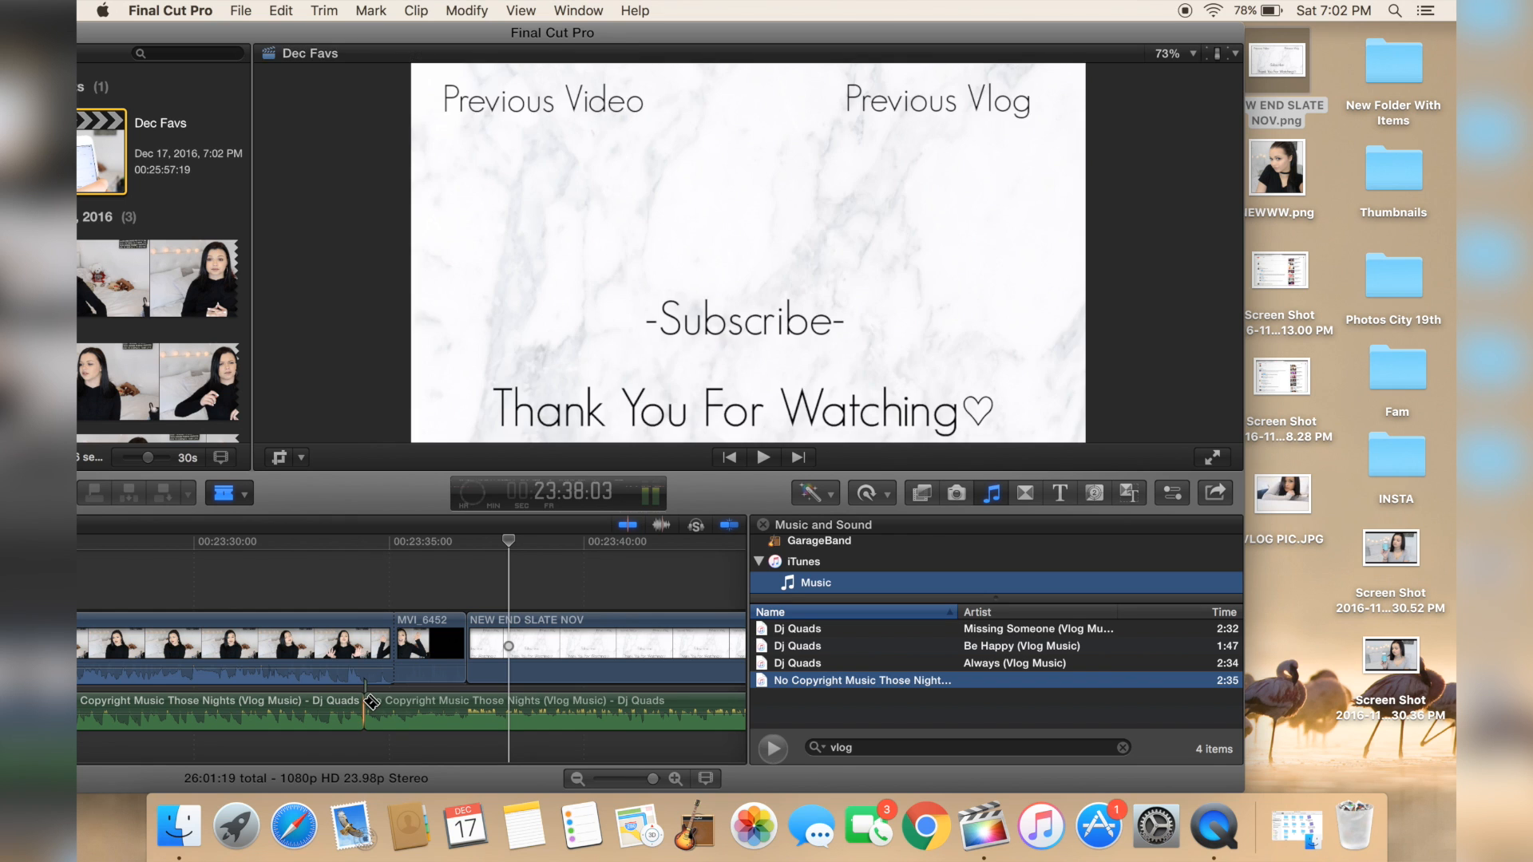
key("a")
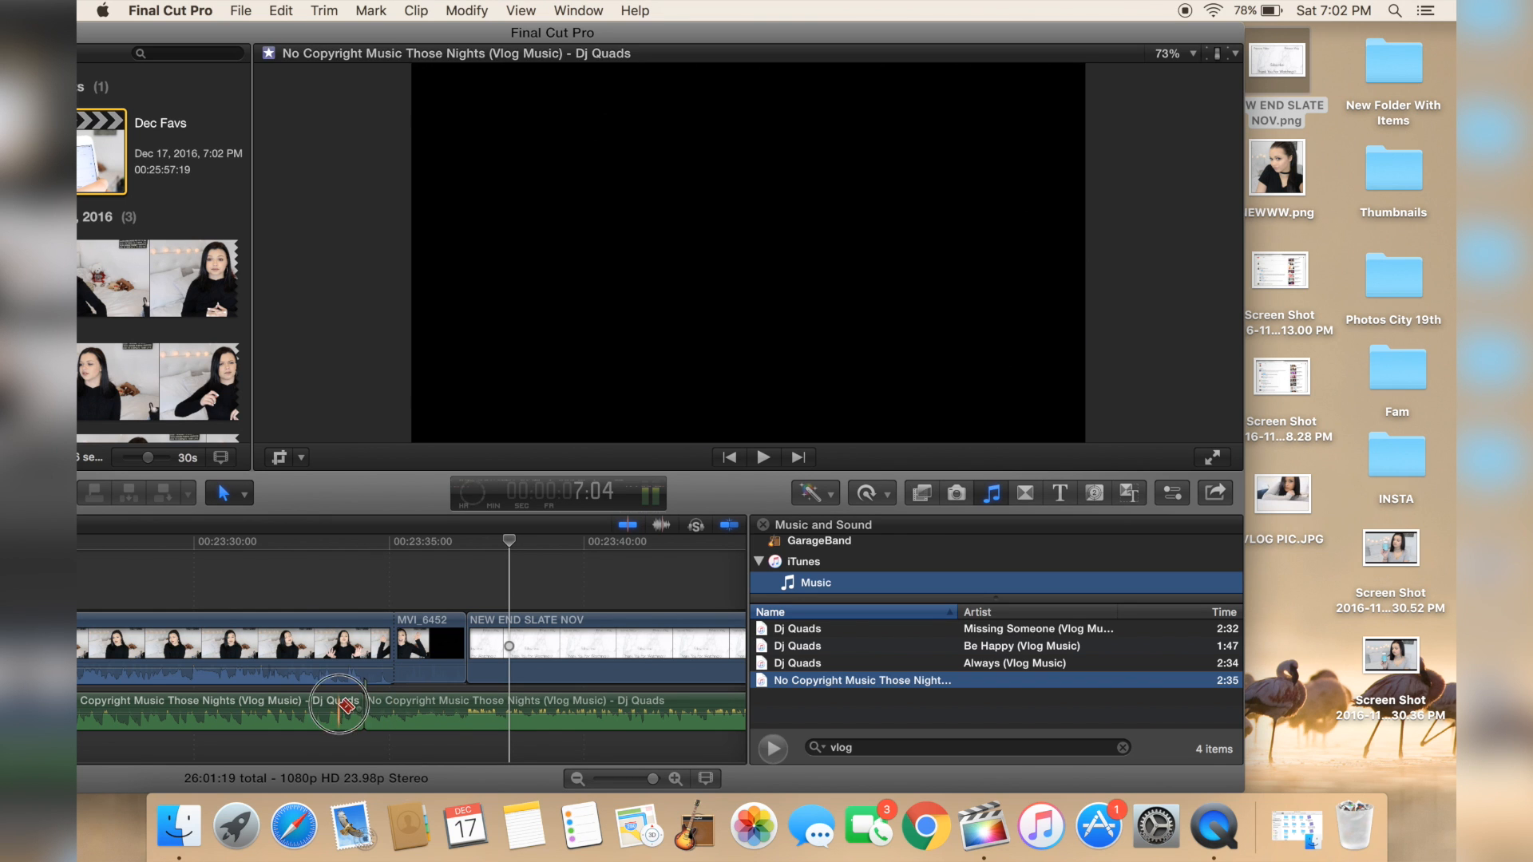
left_click(338, 703)
key("Delete")
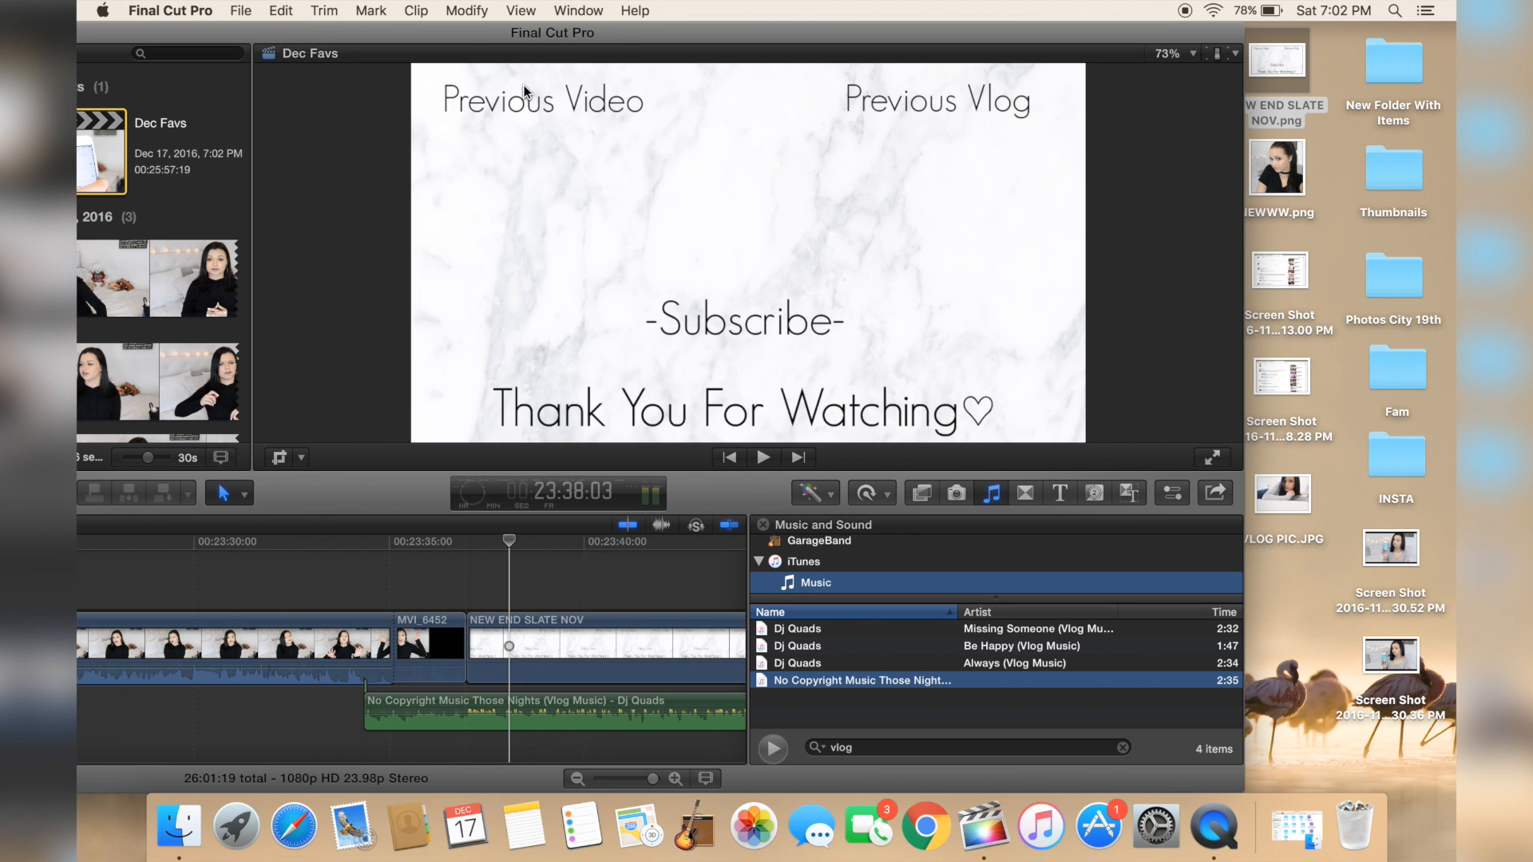
Step: Restore the app window to full size
left_click_drag(479, 36, 606, 37)
left_click_drag(122, 35, 211, 32)
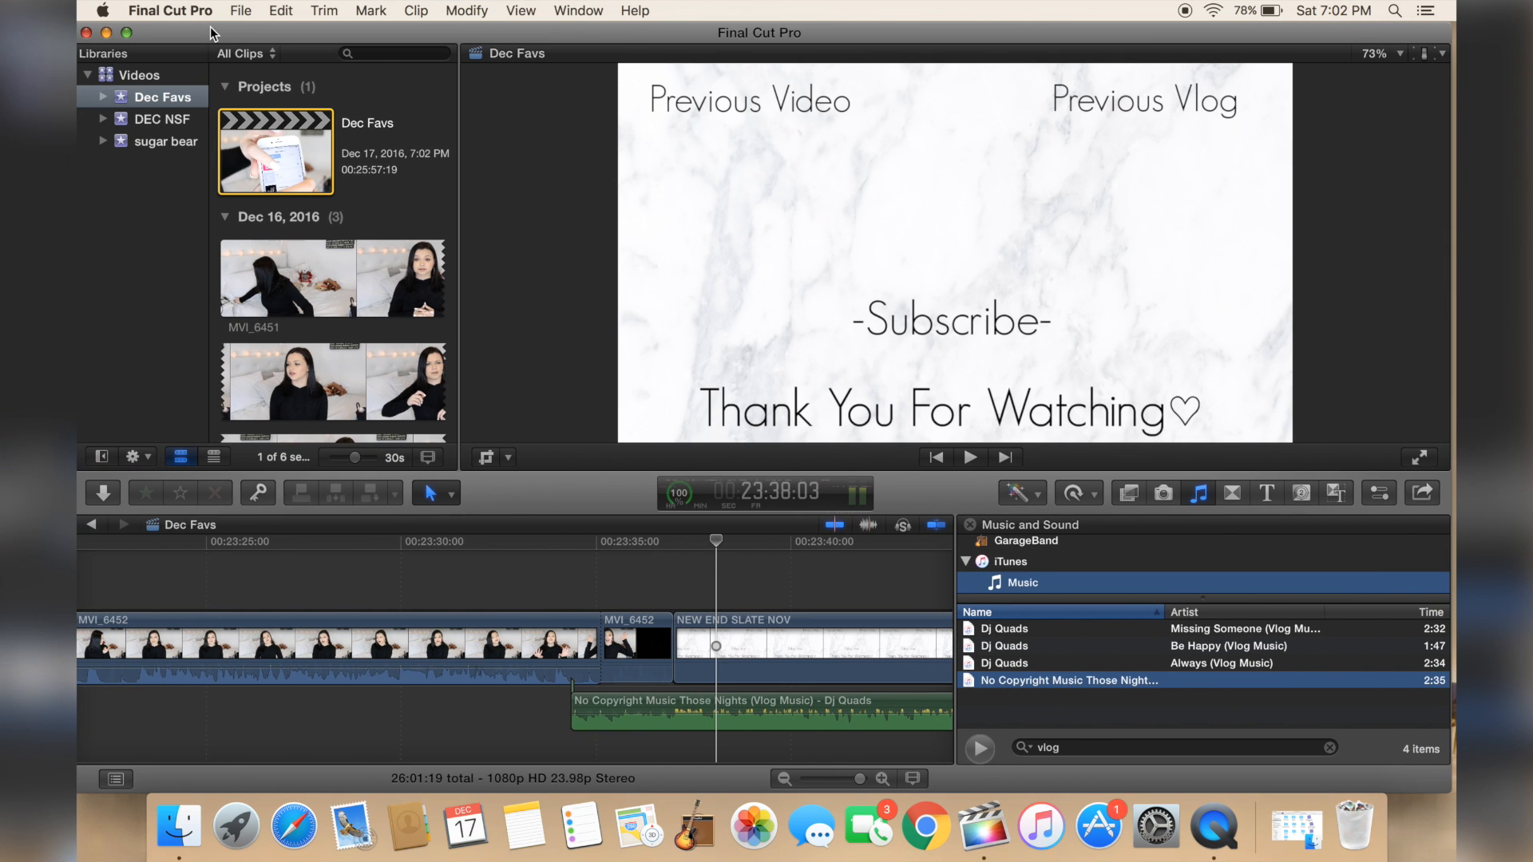
left_click(126, 33)
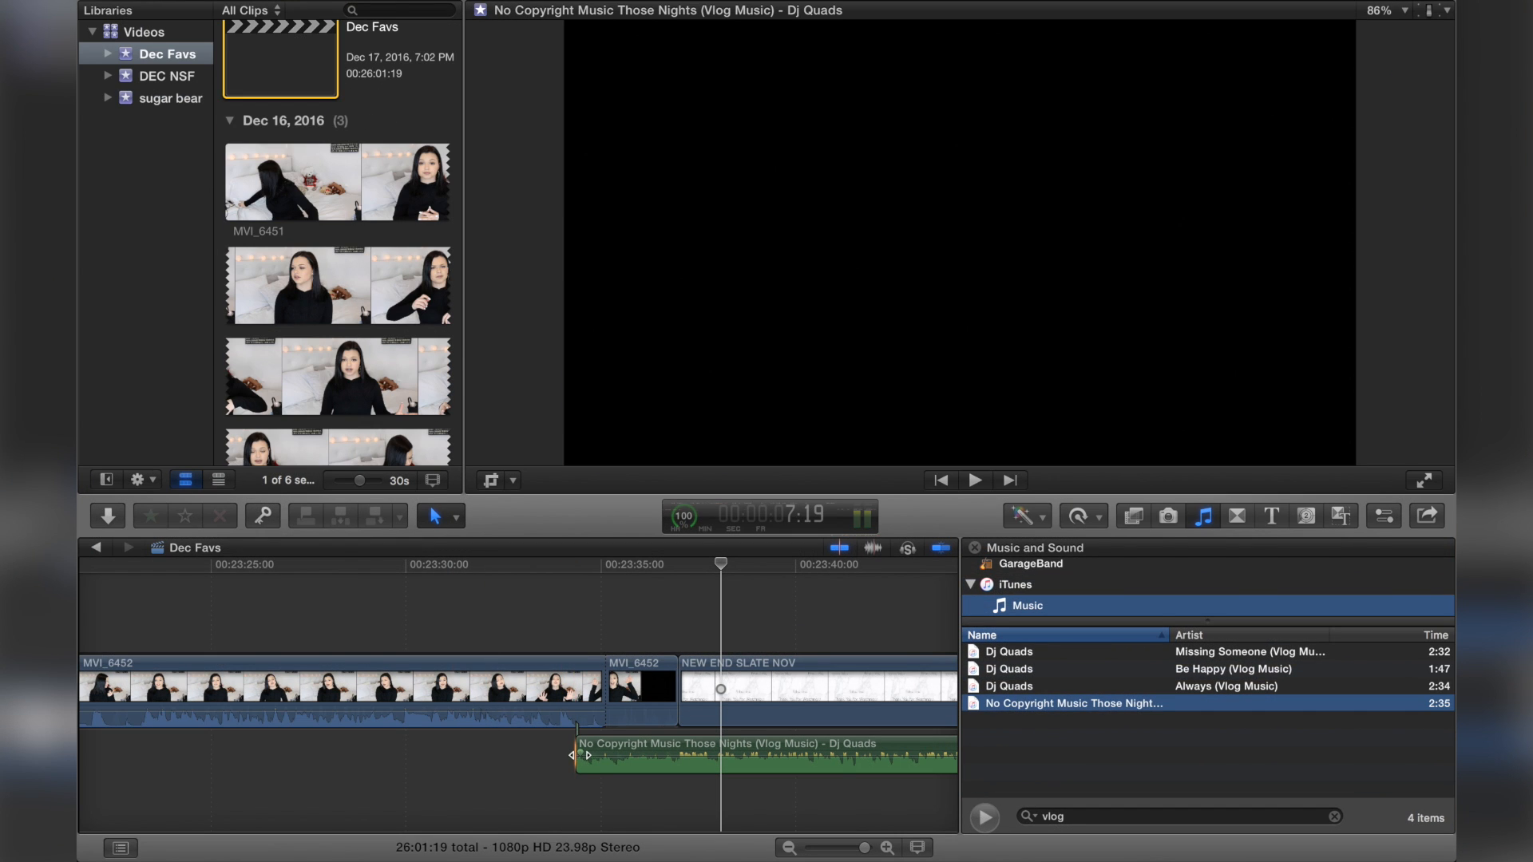
Step: Add a fade-in to the start of the music clip and play back the result
left_click(578, 754)
left_click_drag(578, 754, 689, 728)
key("super+minus")
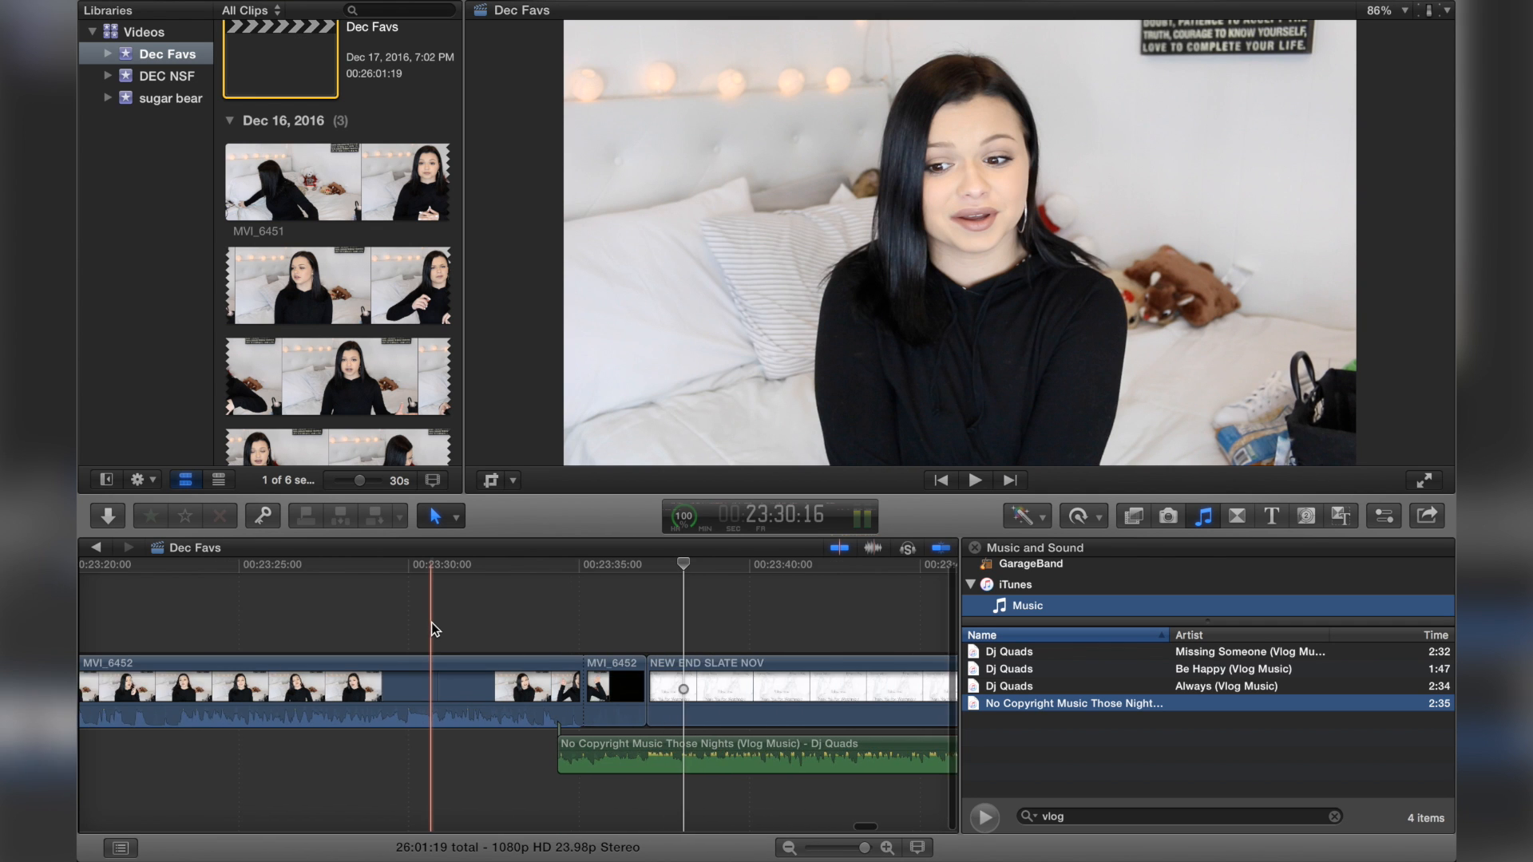
scroll(432, 621, "right", 5)
left_click(396, 607)
key("space")
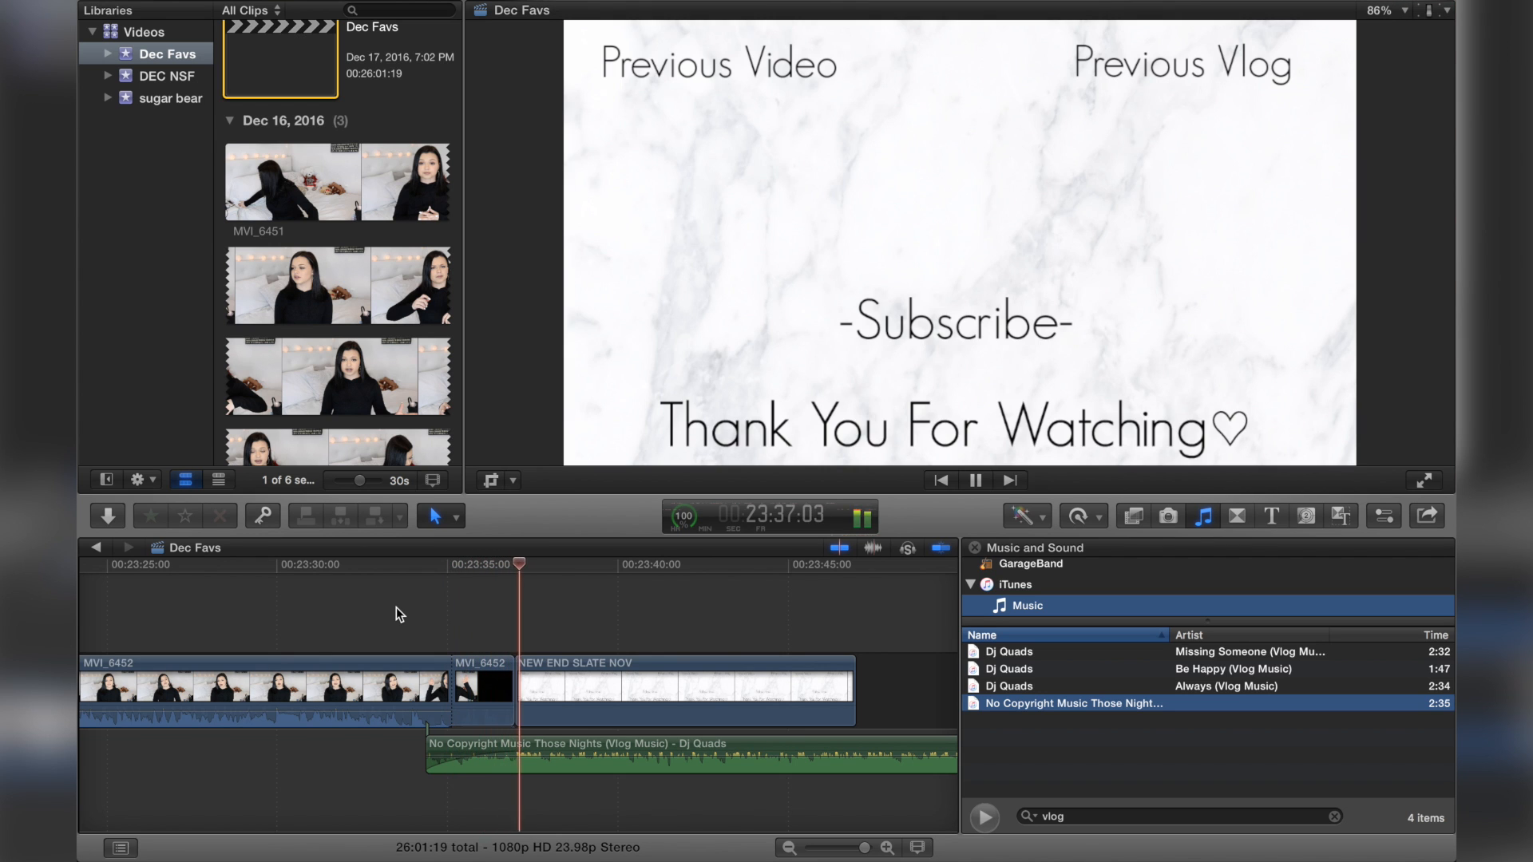
key("space")
Step: Blade the music at the end slate's end and delete the music extending past it
key("b")
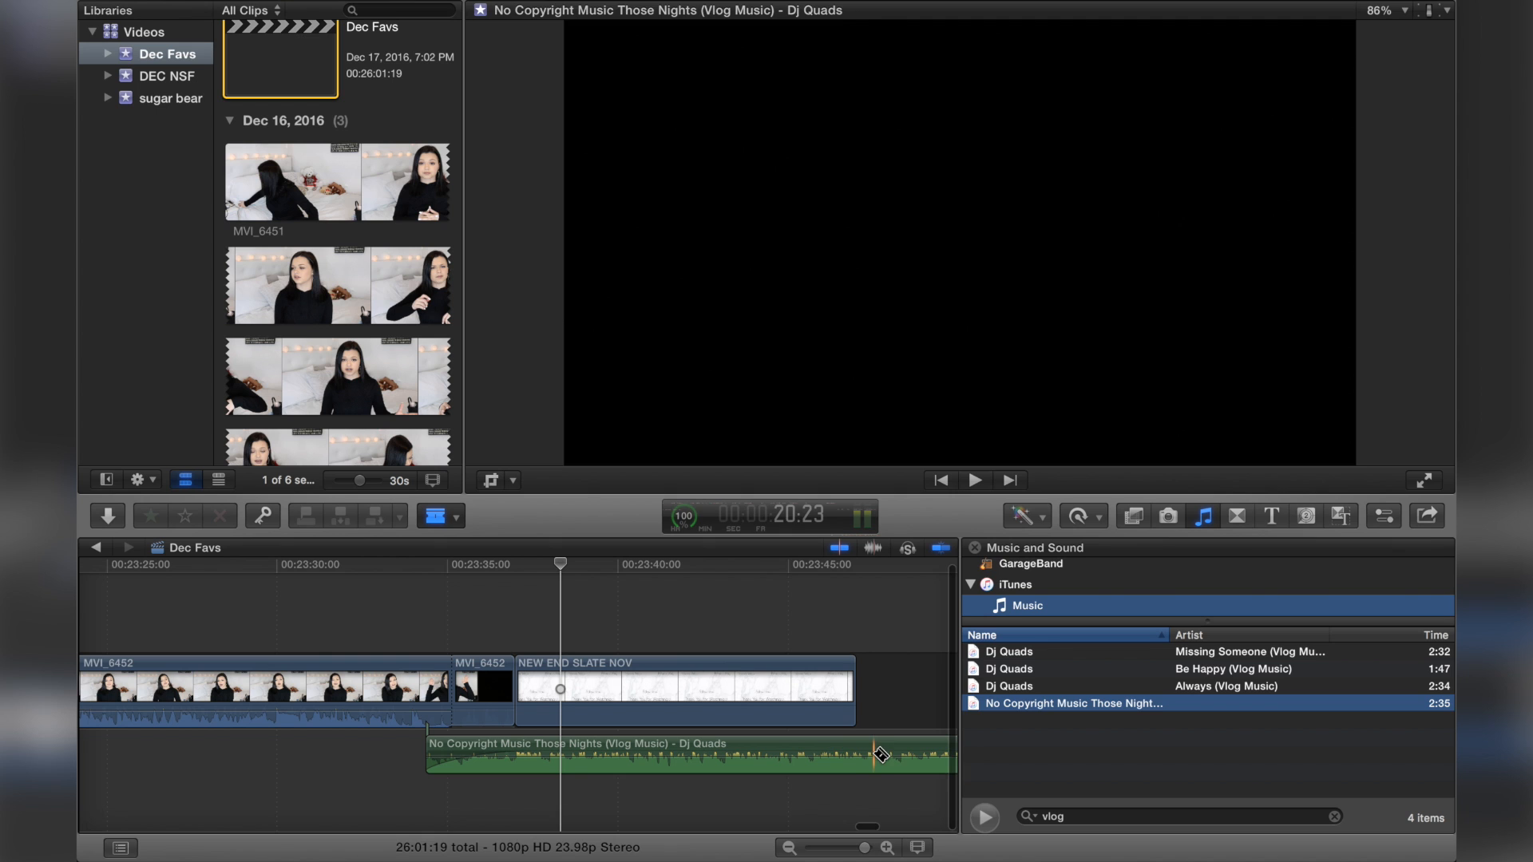
left_click(876, 754)
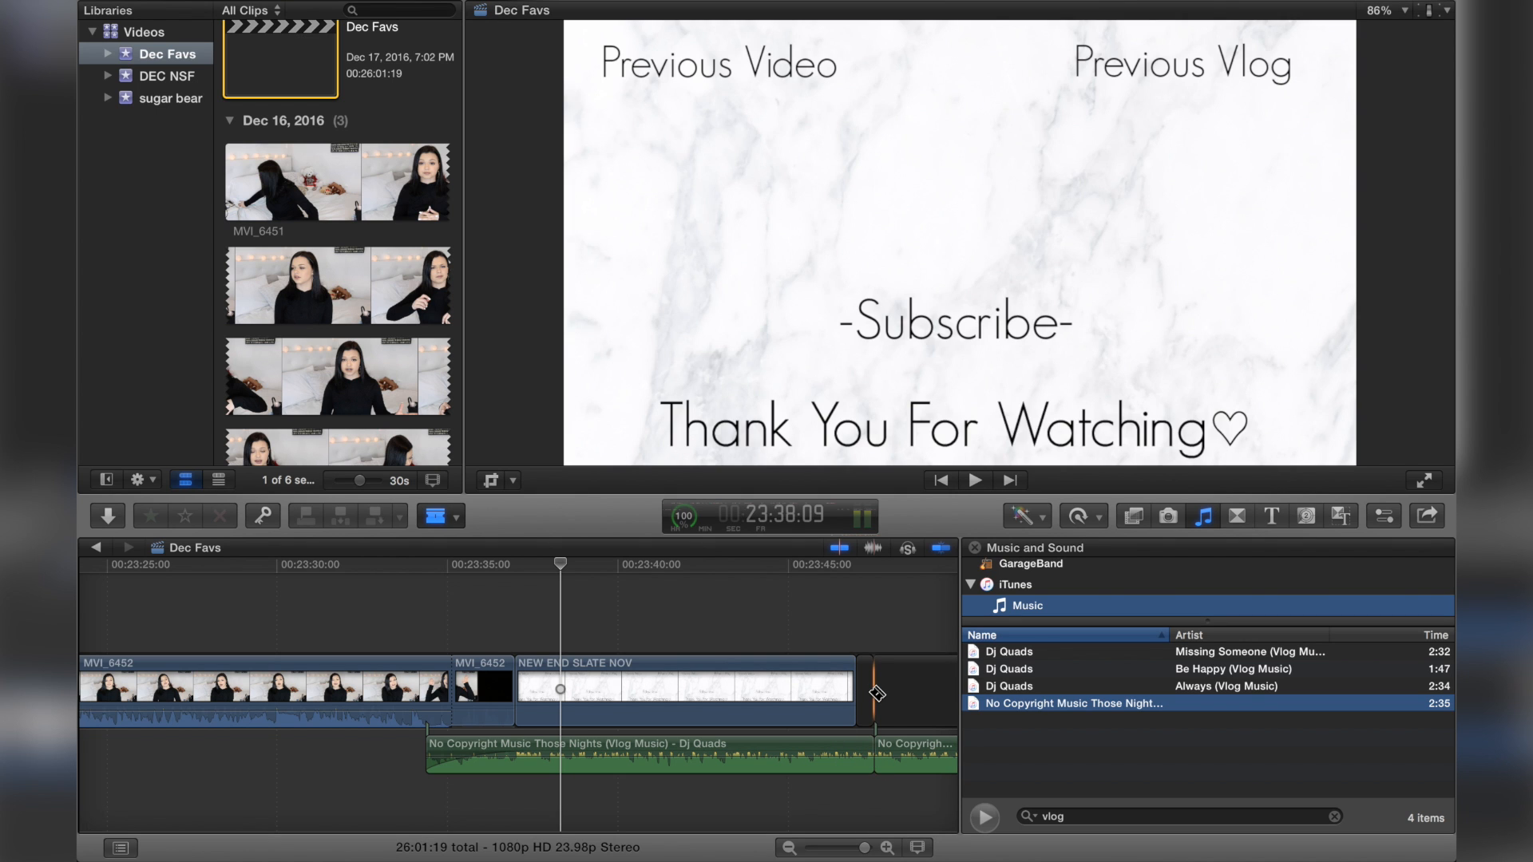
left_click(869, 691)
key("Delete")
left_click(855, 754)
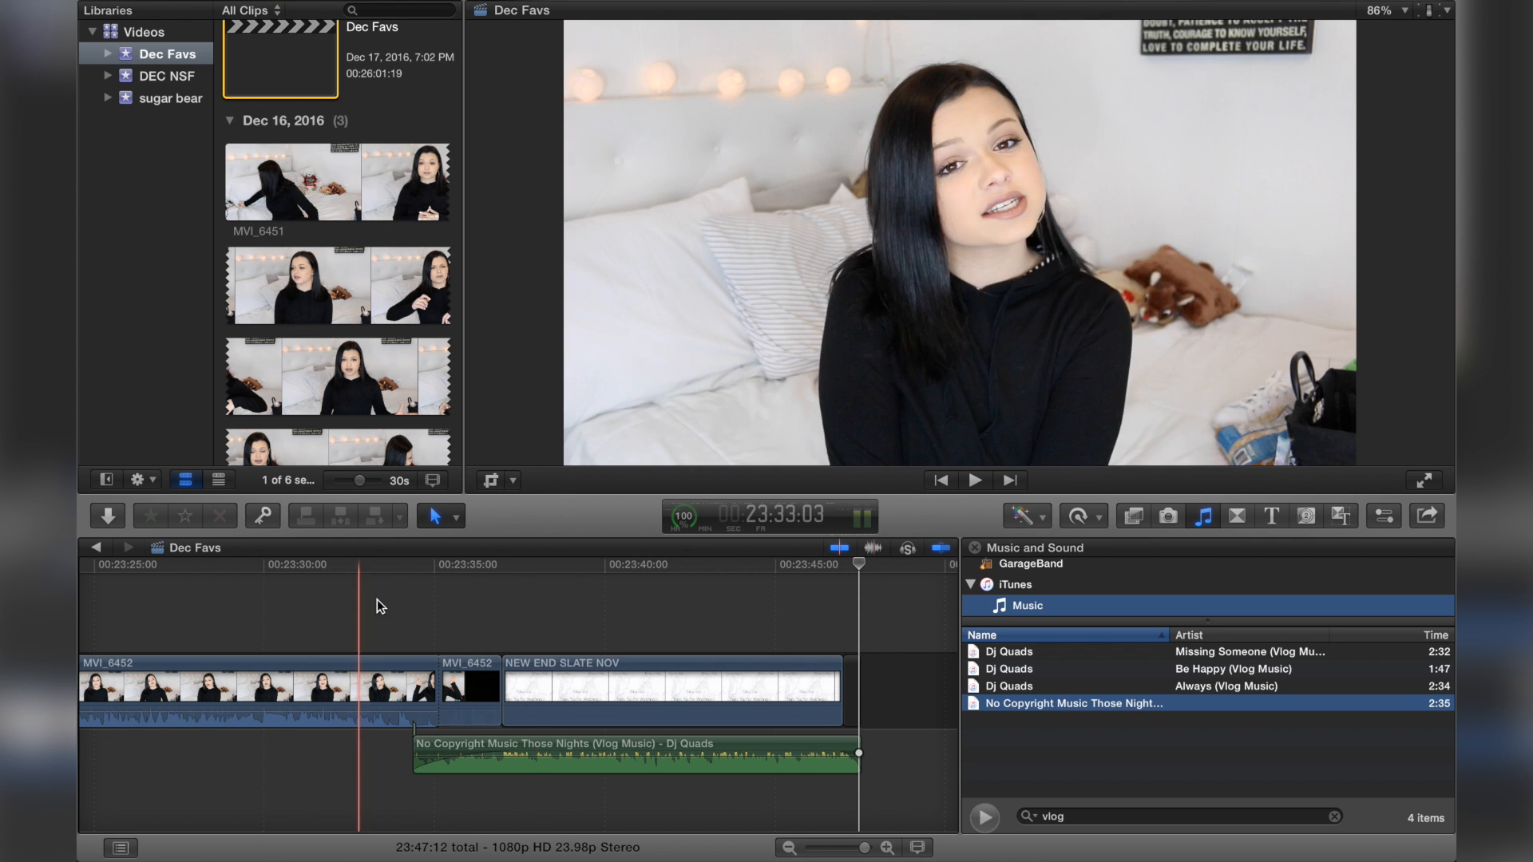
Step: Play back the final ending with the end slate and music
left_click(391, 605)
key("space")
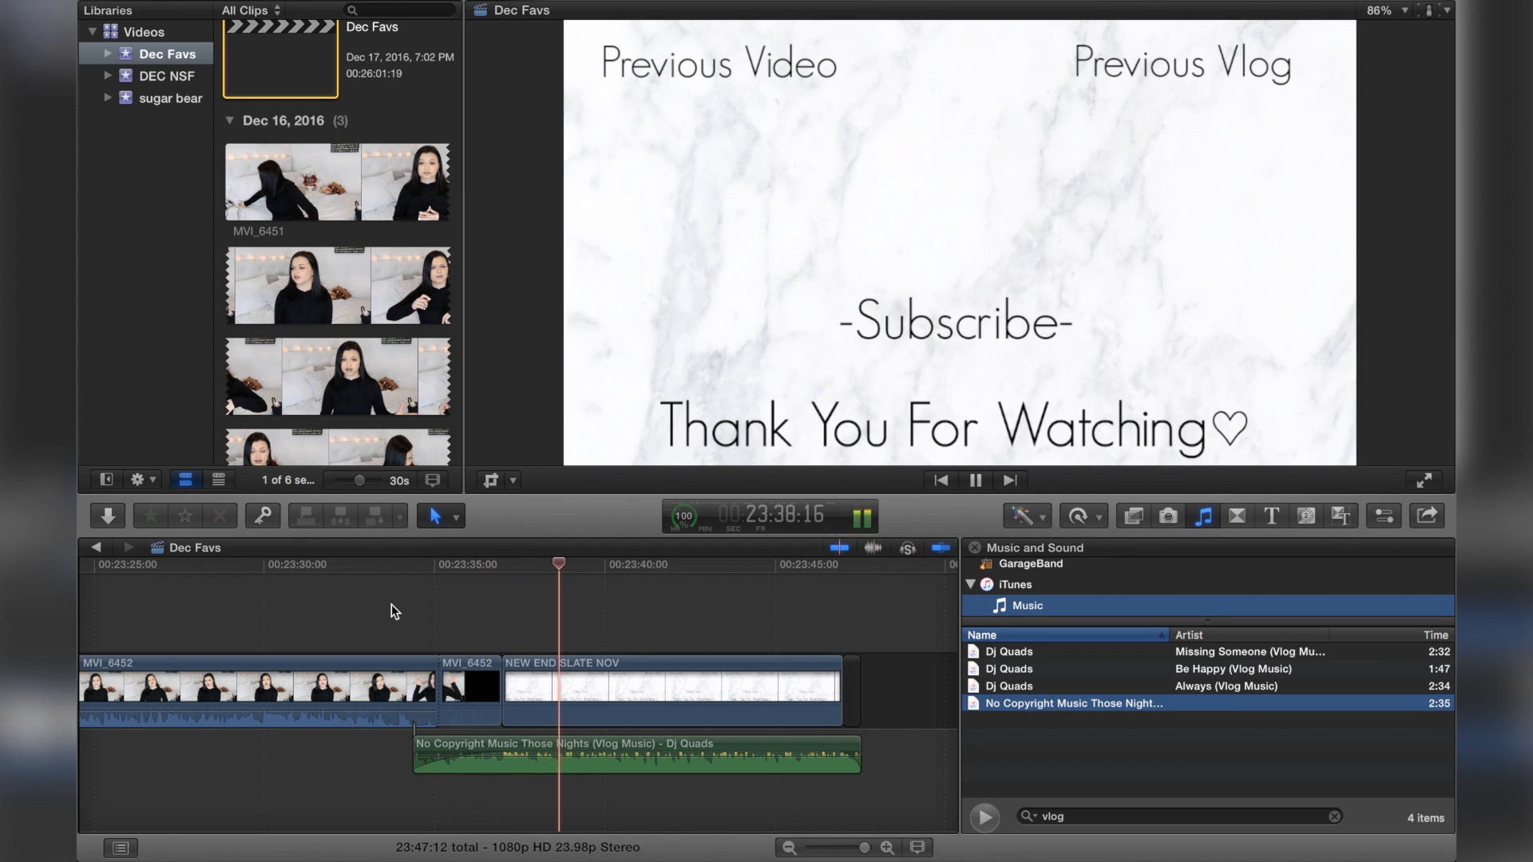
key("space")
left_click(817, 625)
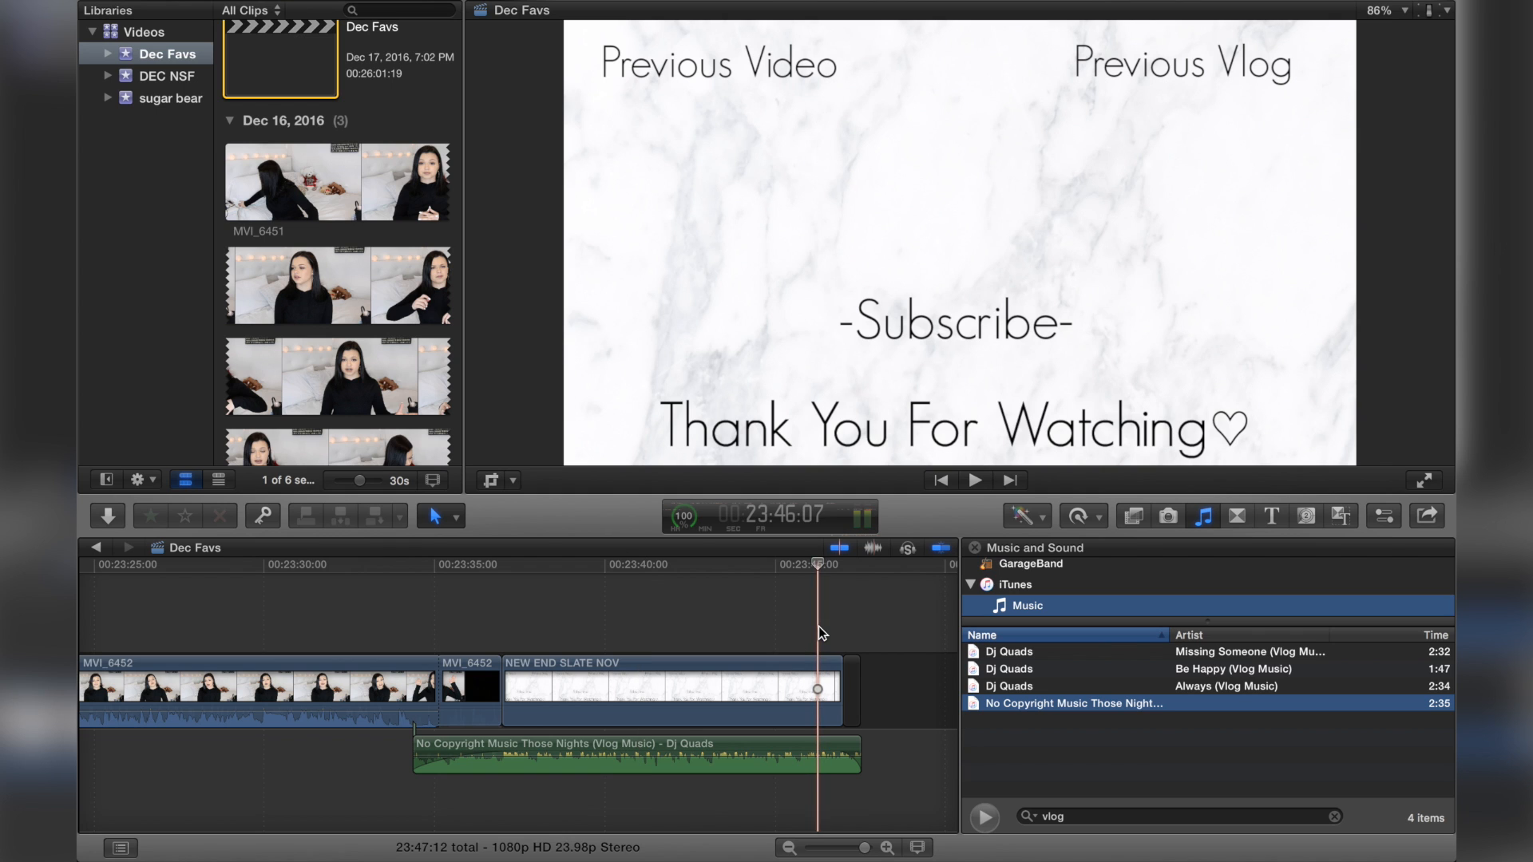
Step: Replay the last seconds of the ending from just before the end slate
key("space")
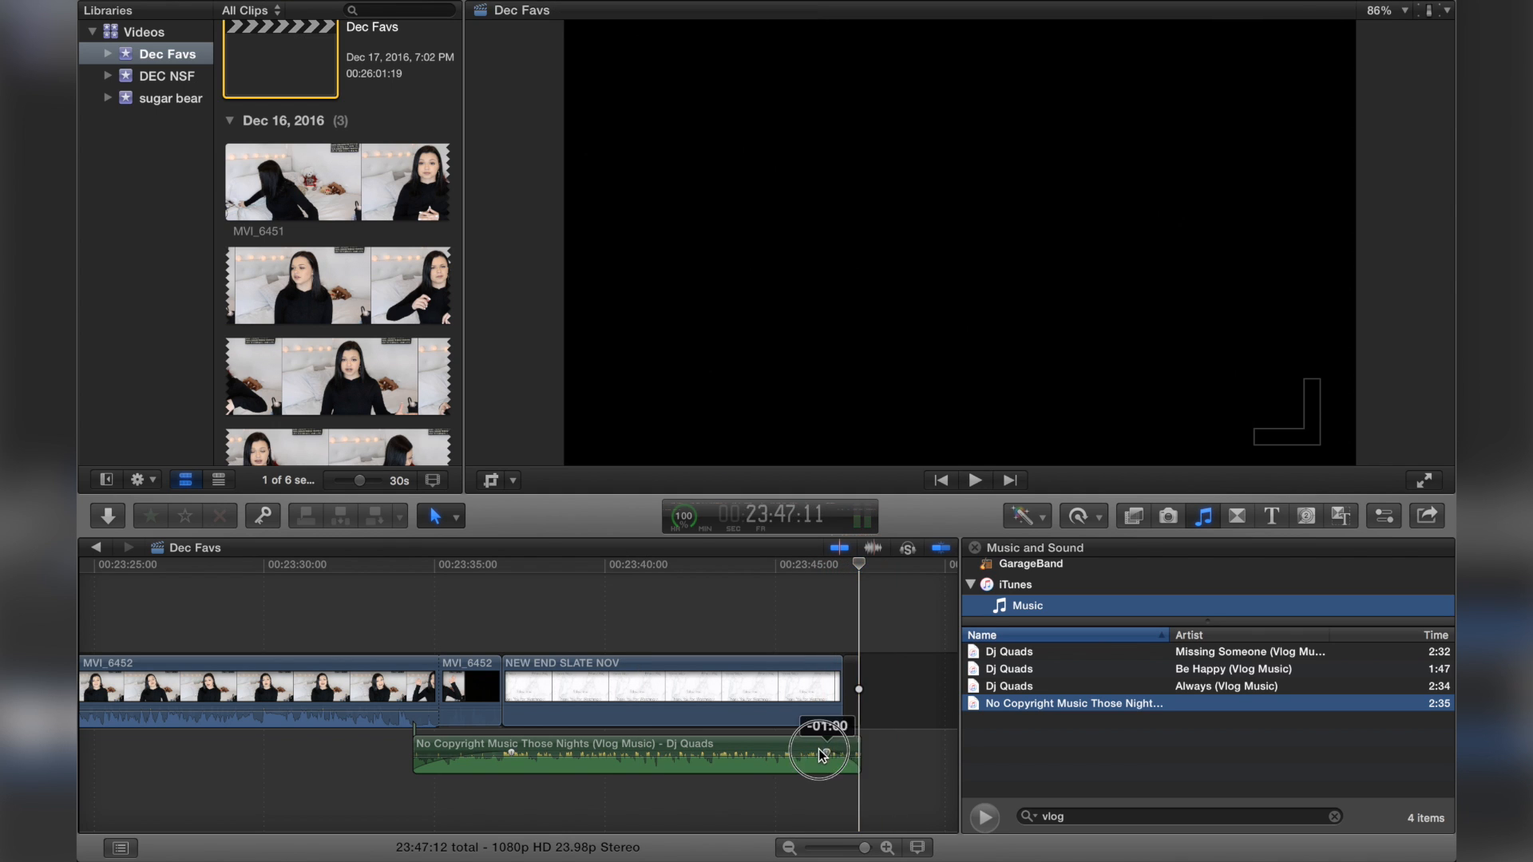
left_click(790, 618)
key("space")
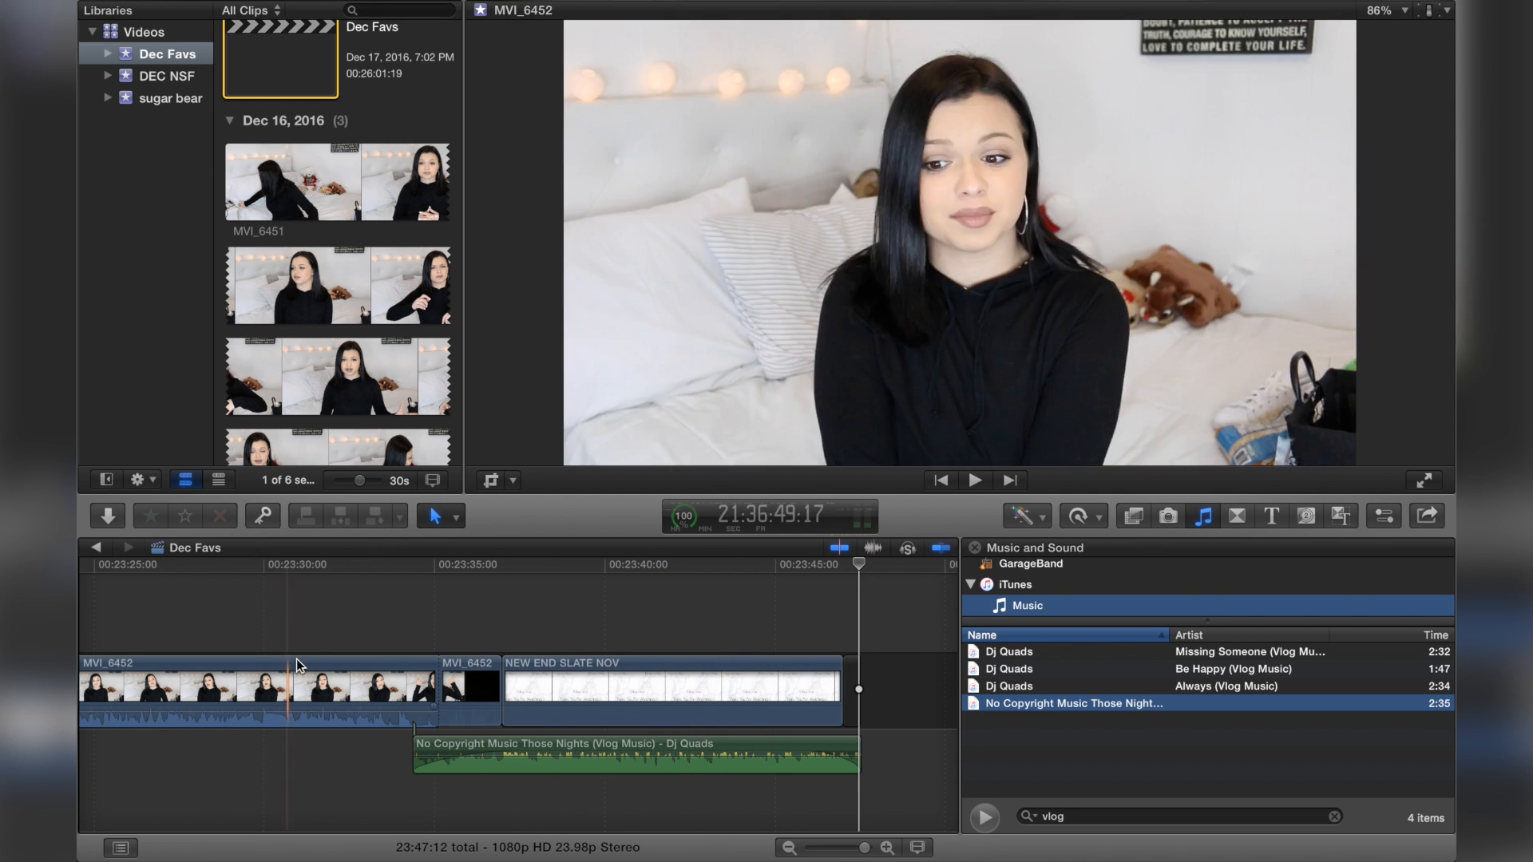
Step: Return the timeline view to the start of the project and clear the music library search
scroll(427, 597, "down", 5)
scroll(428, 597, "left", 15)
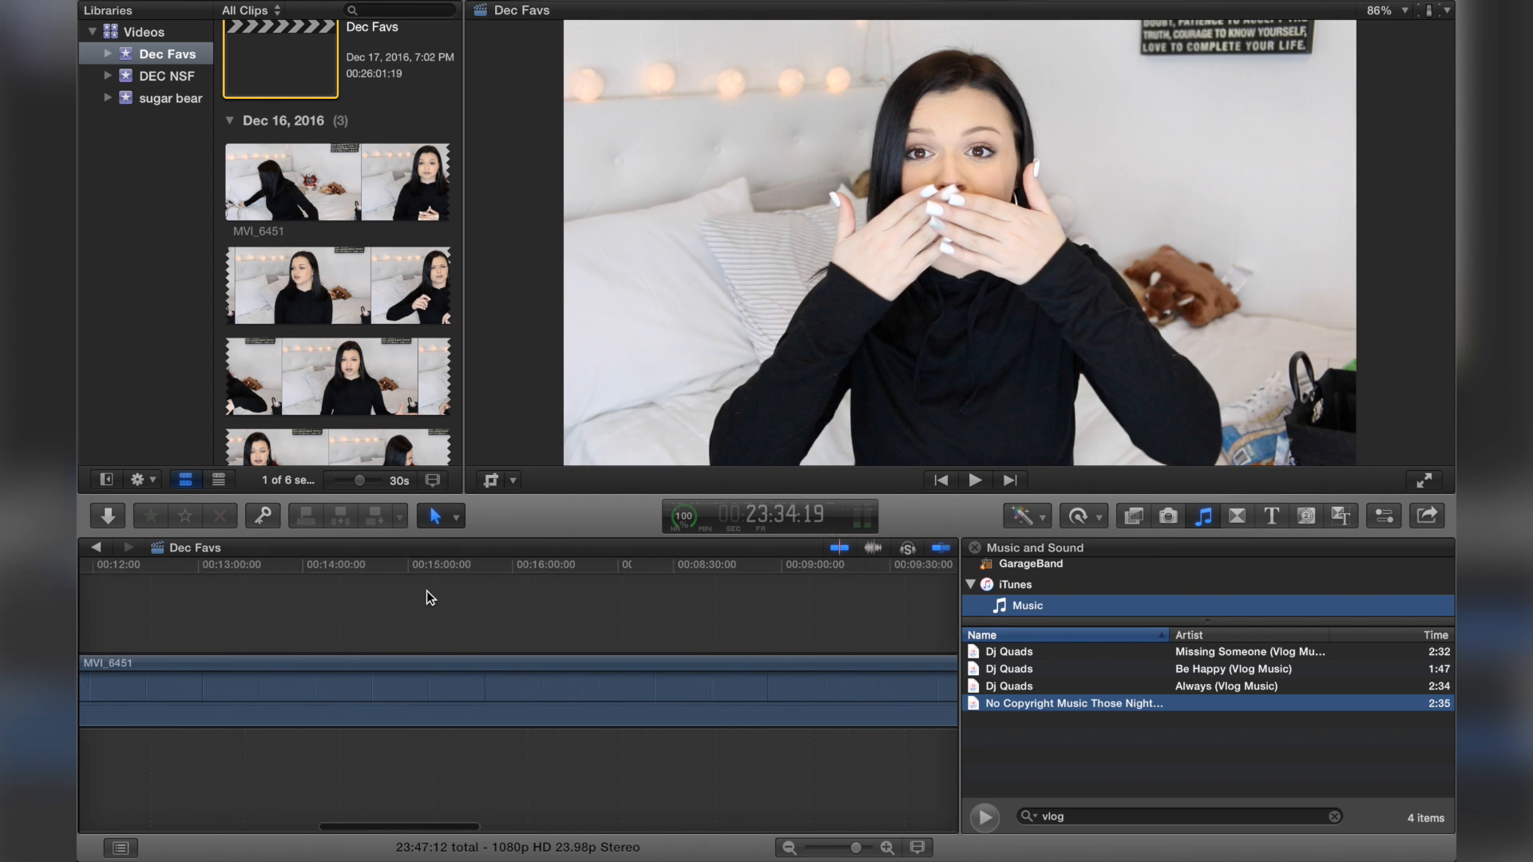
key("super+minus")
key("super+minus")
key("super+equal")
key("super+equal")
key("super+equal")
key("super+equal")
key("super+equal")
key("super+equal")
key("super+equal")
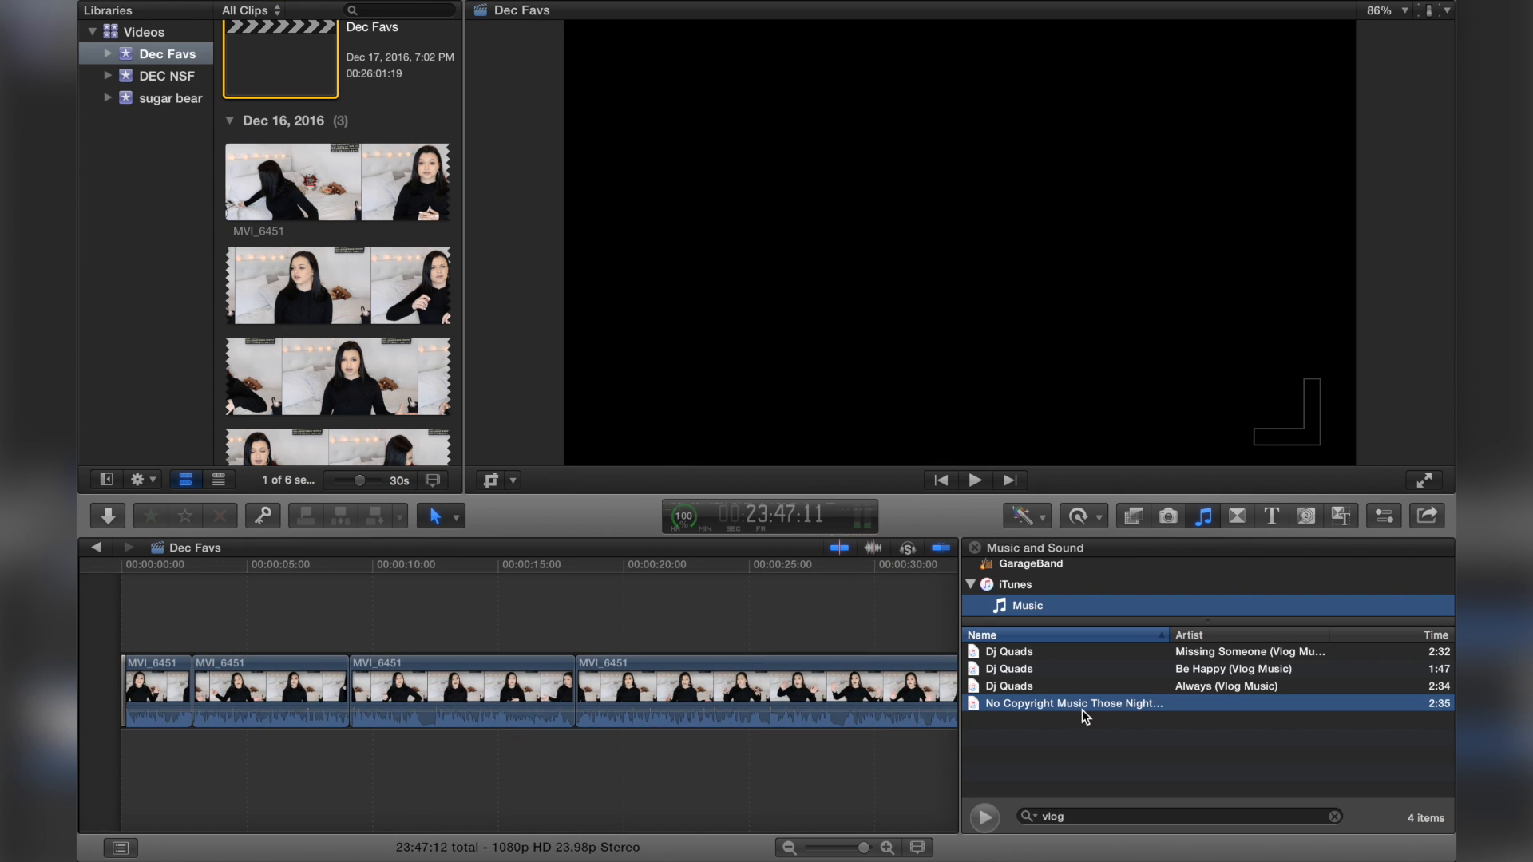
left_click_drag(1113, 814, 821, 792)
key("BackSpace")
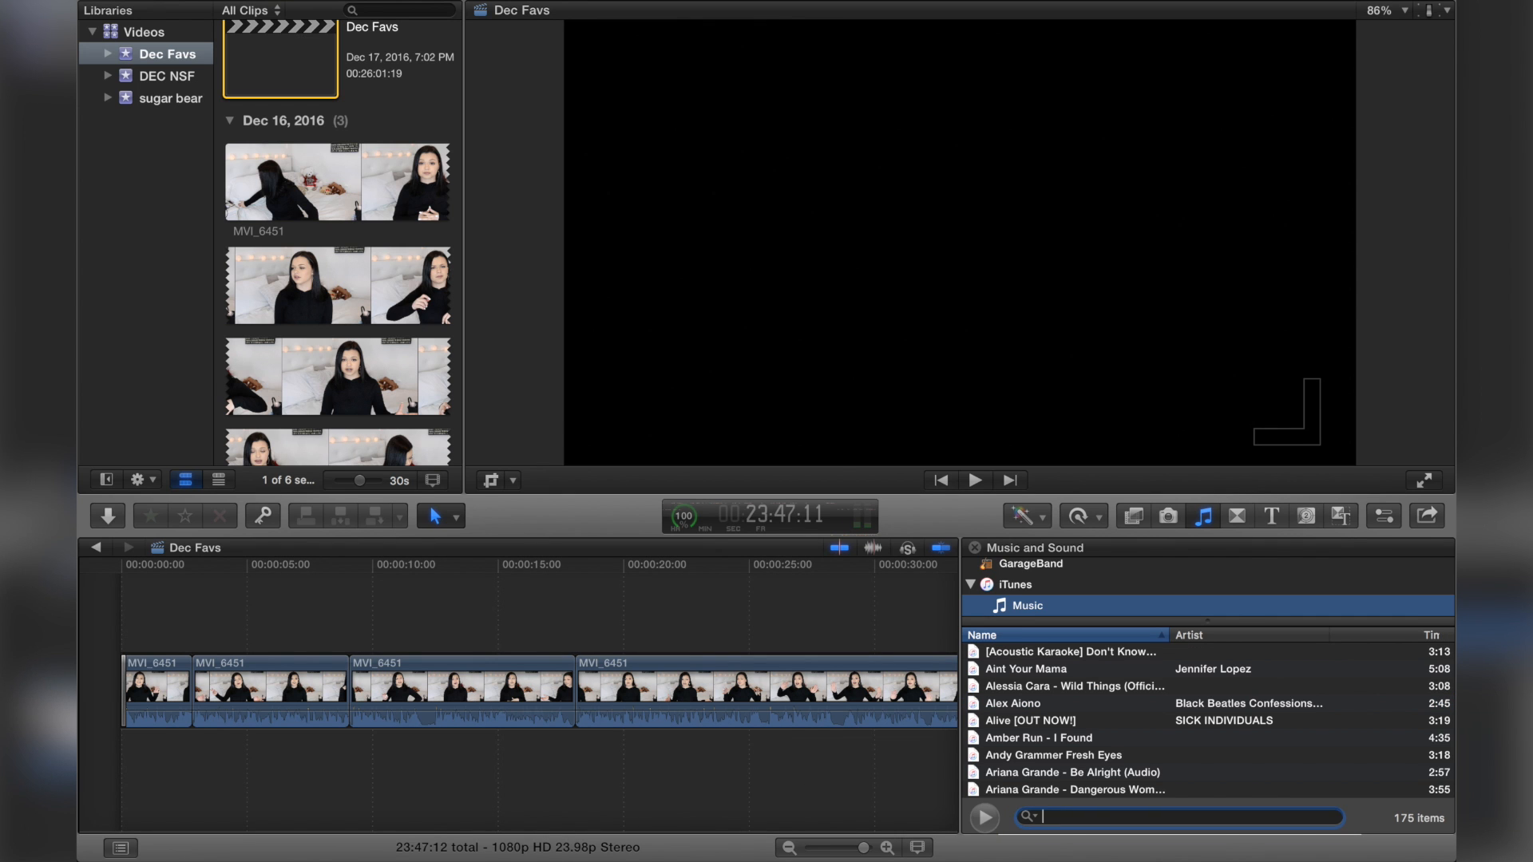
Step: Search the music library for "alli" and "cros" and preview the matching songs
left_click(927, 762)
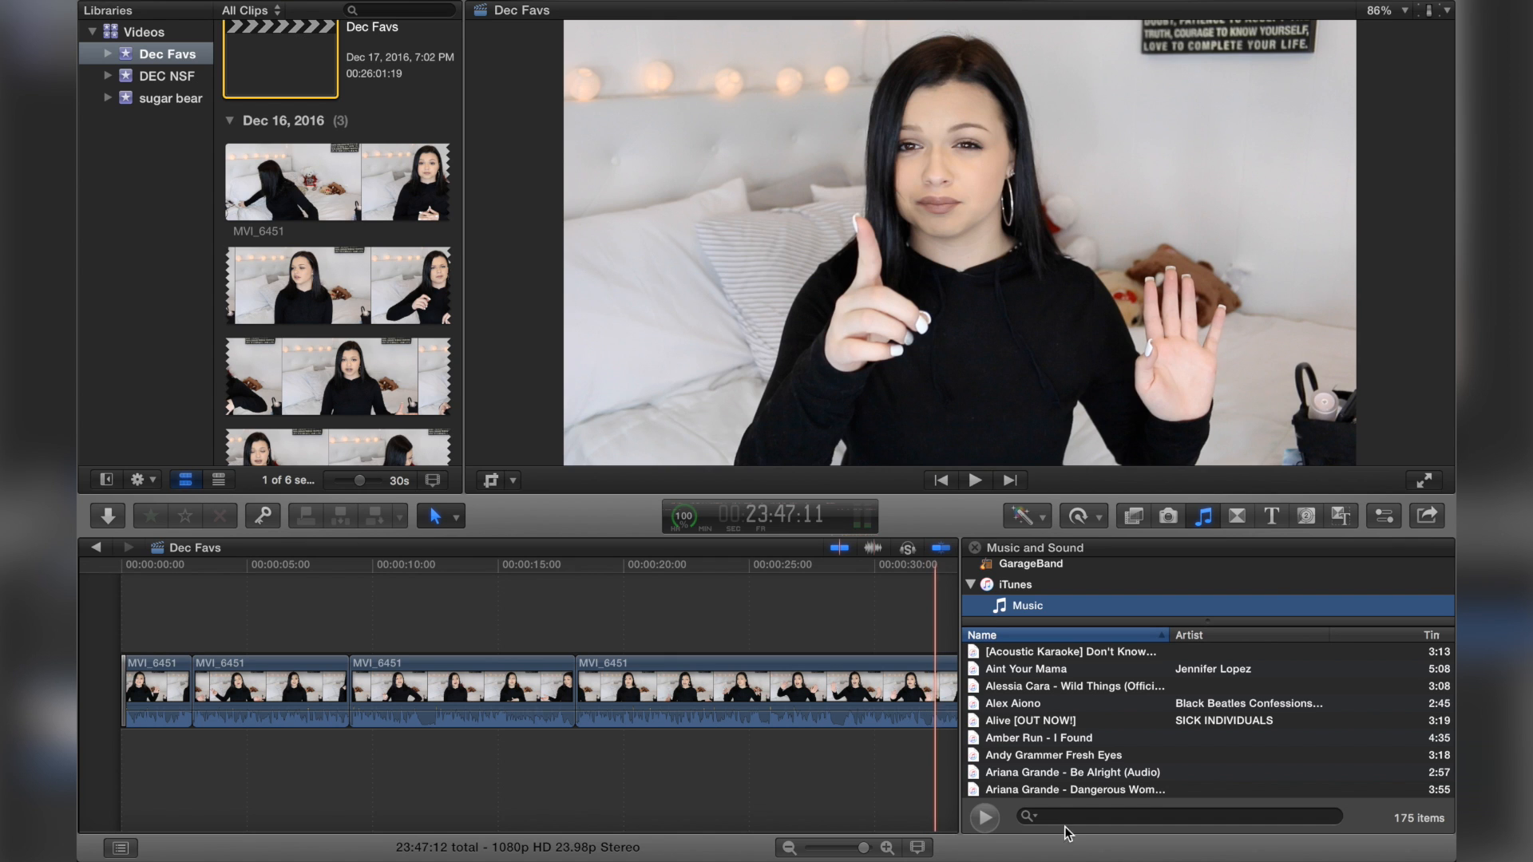
left_click(1110, 818)
type("alli")
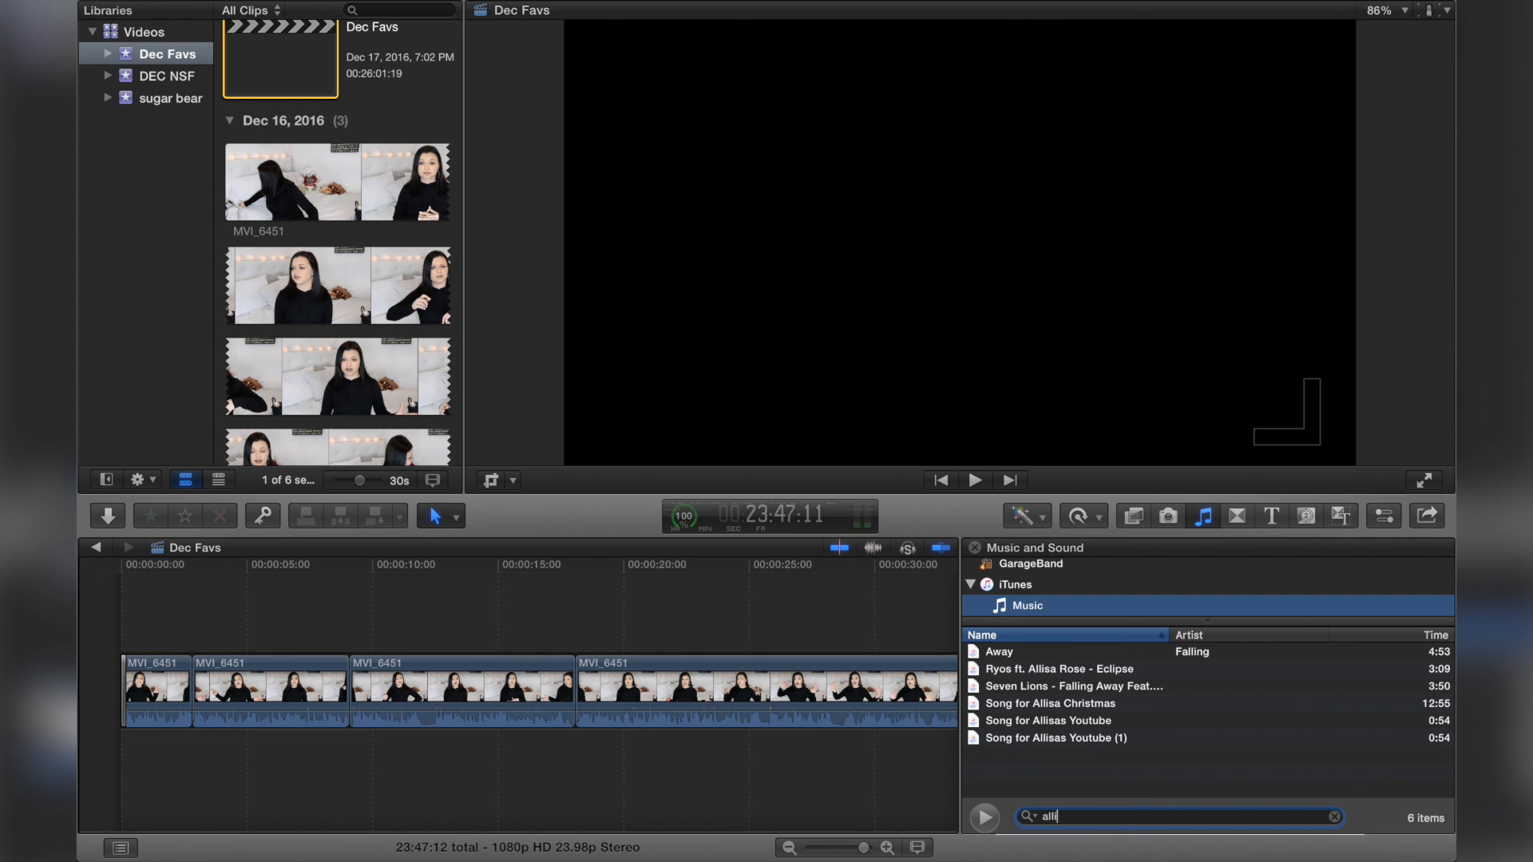
double_click(1041, 721)
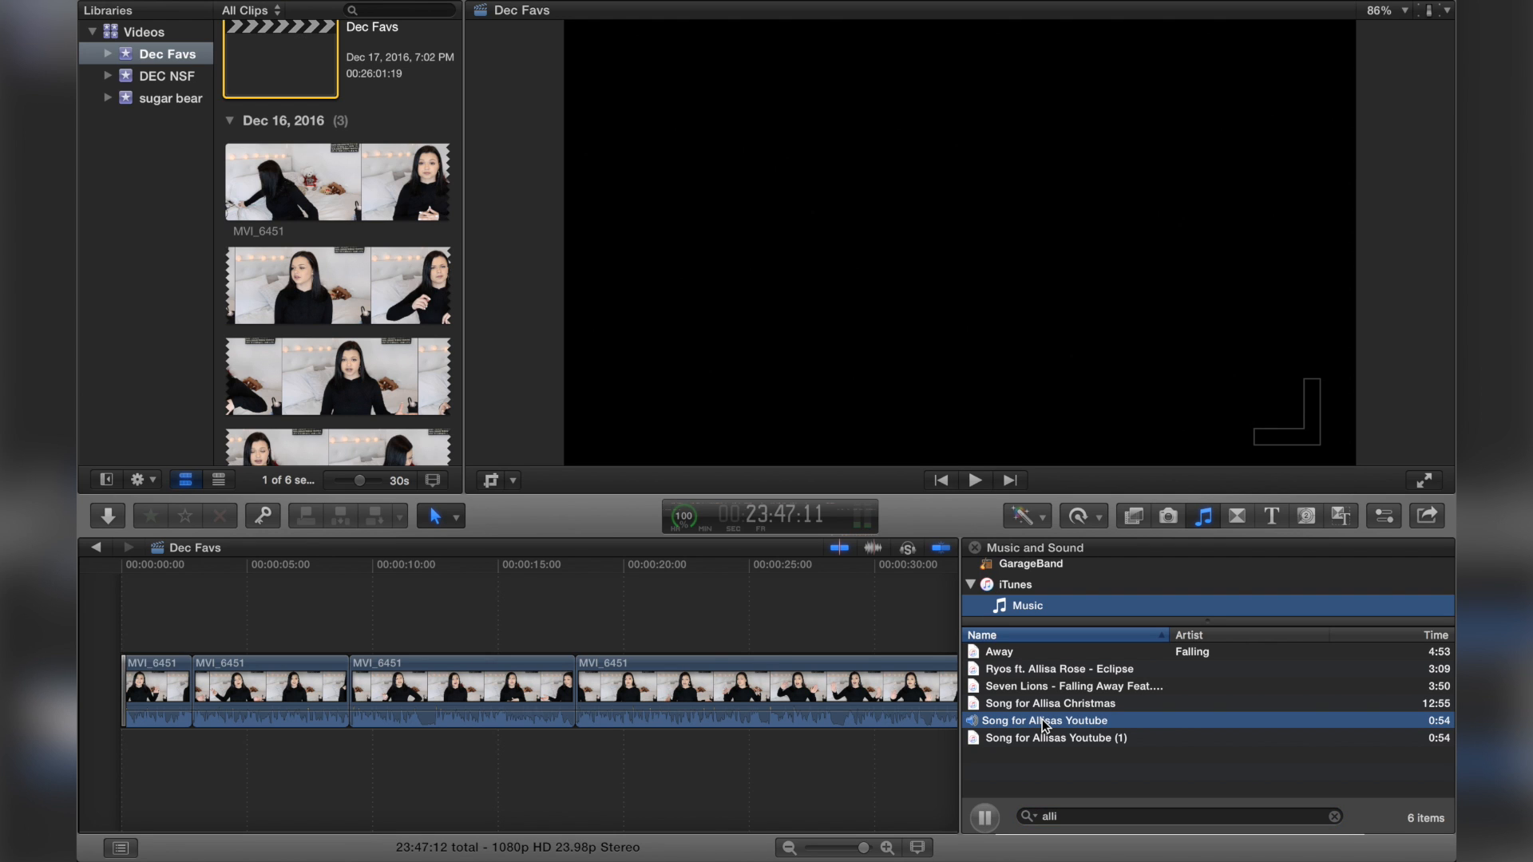
left_click(1070, 816)
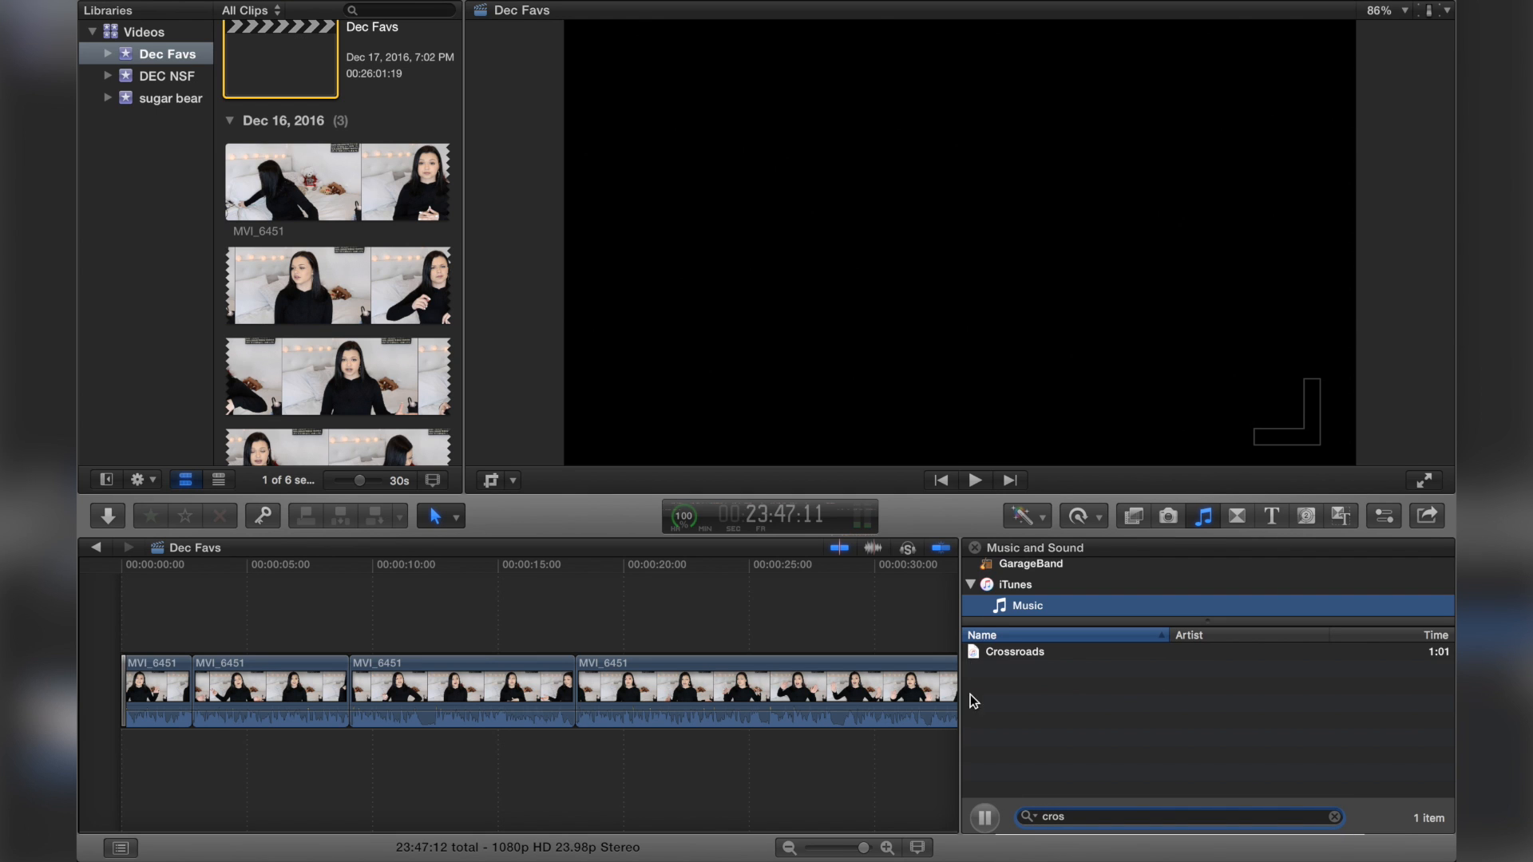
double_click(1003, 653)
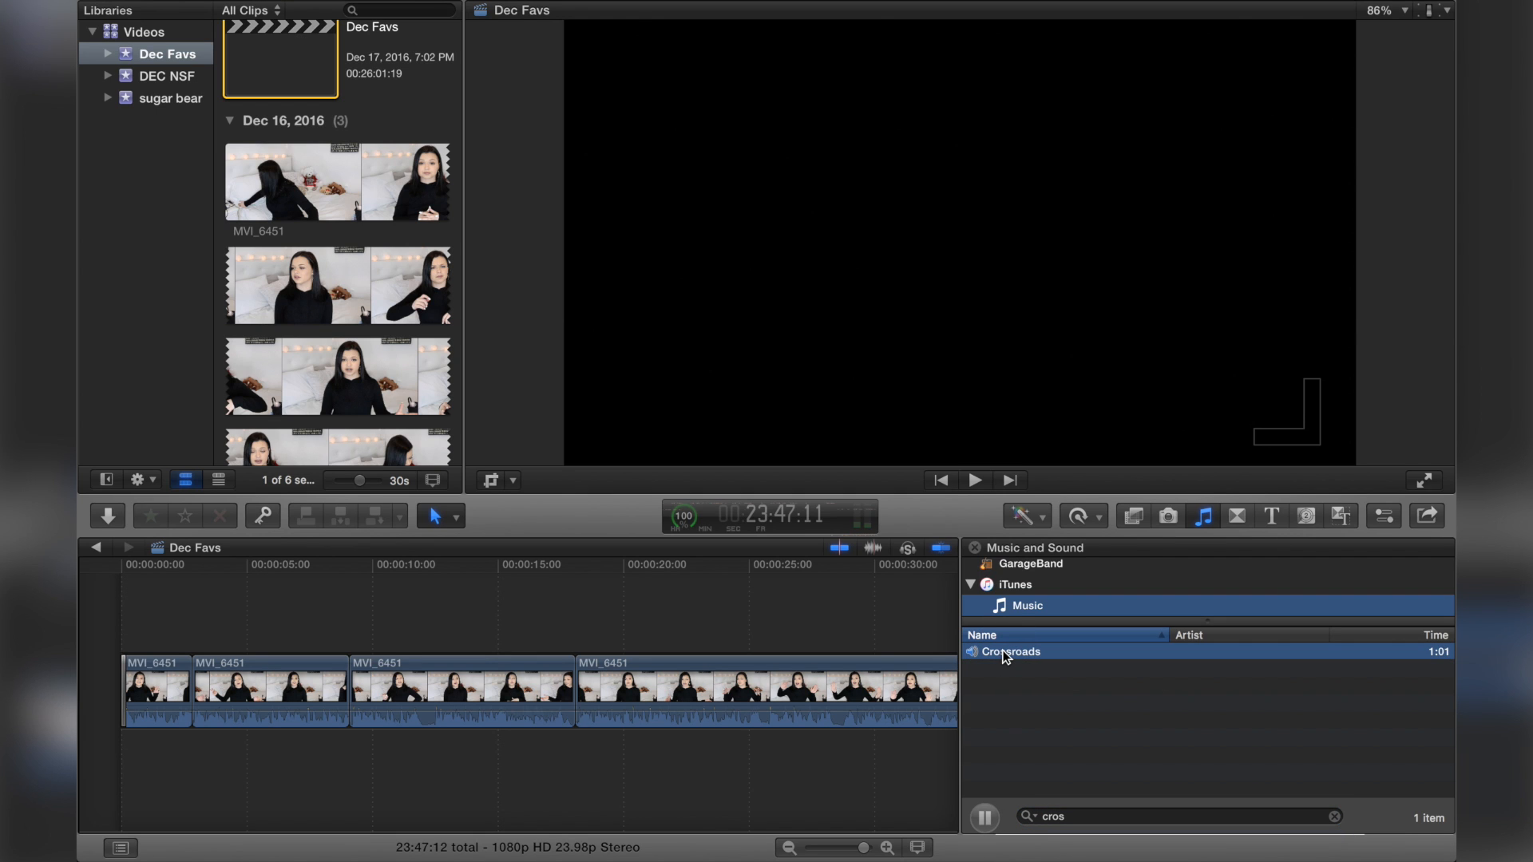
left_click(1075, 818)
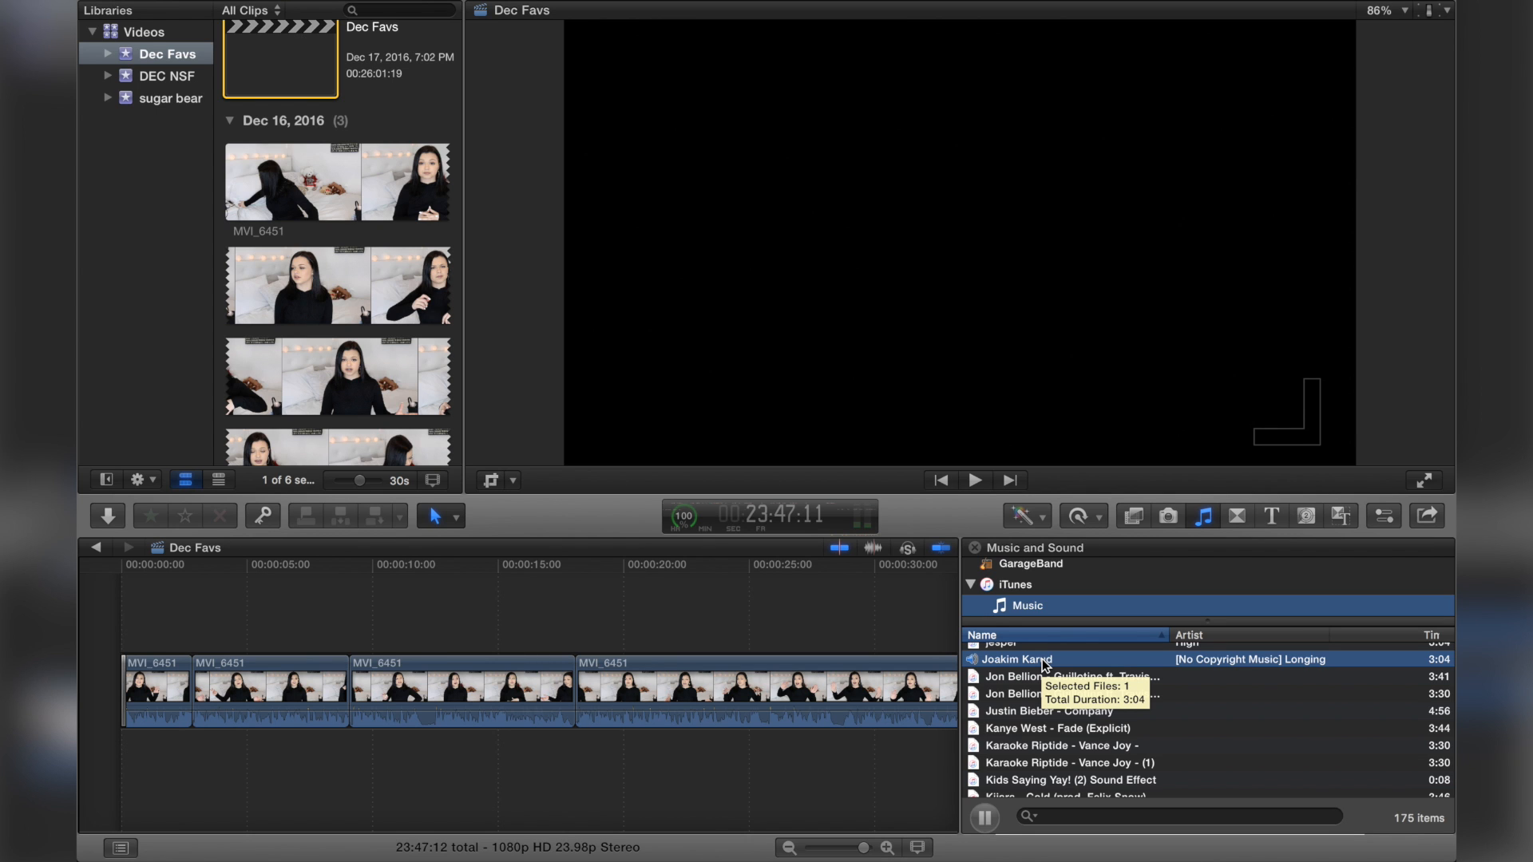
key("space")
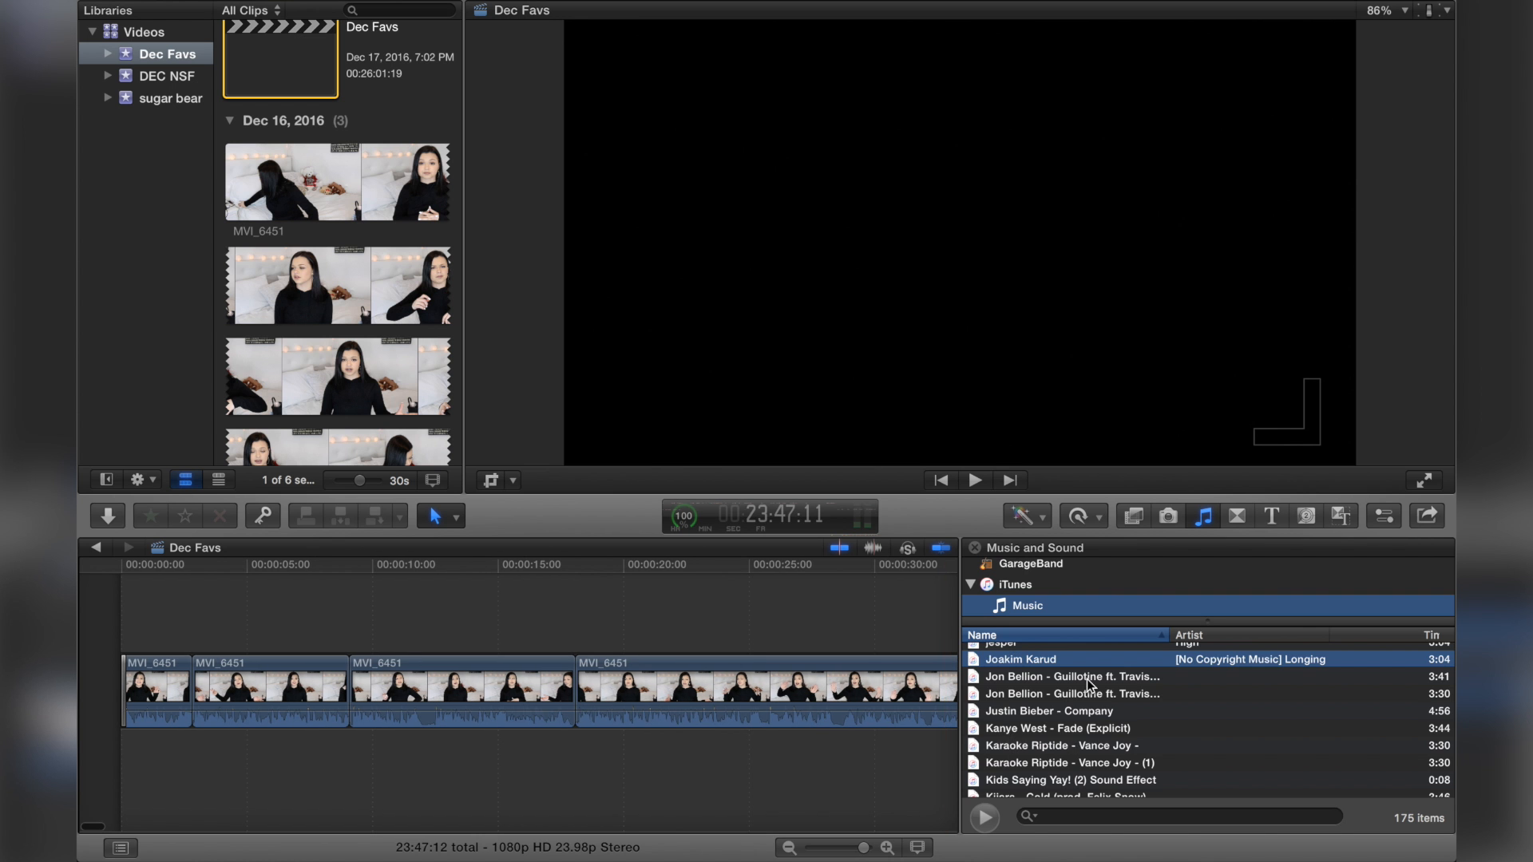
Step: Add the Joakim Karud song from the music library beneath the start of the video
scroll(1086, 713, "down", 10)
scroll(1086, 713, "down", 1)
scroll(1086, 711, "down", 15)
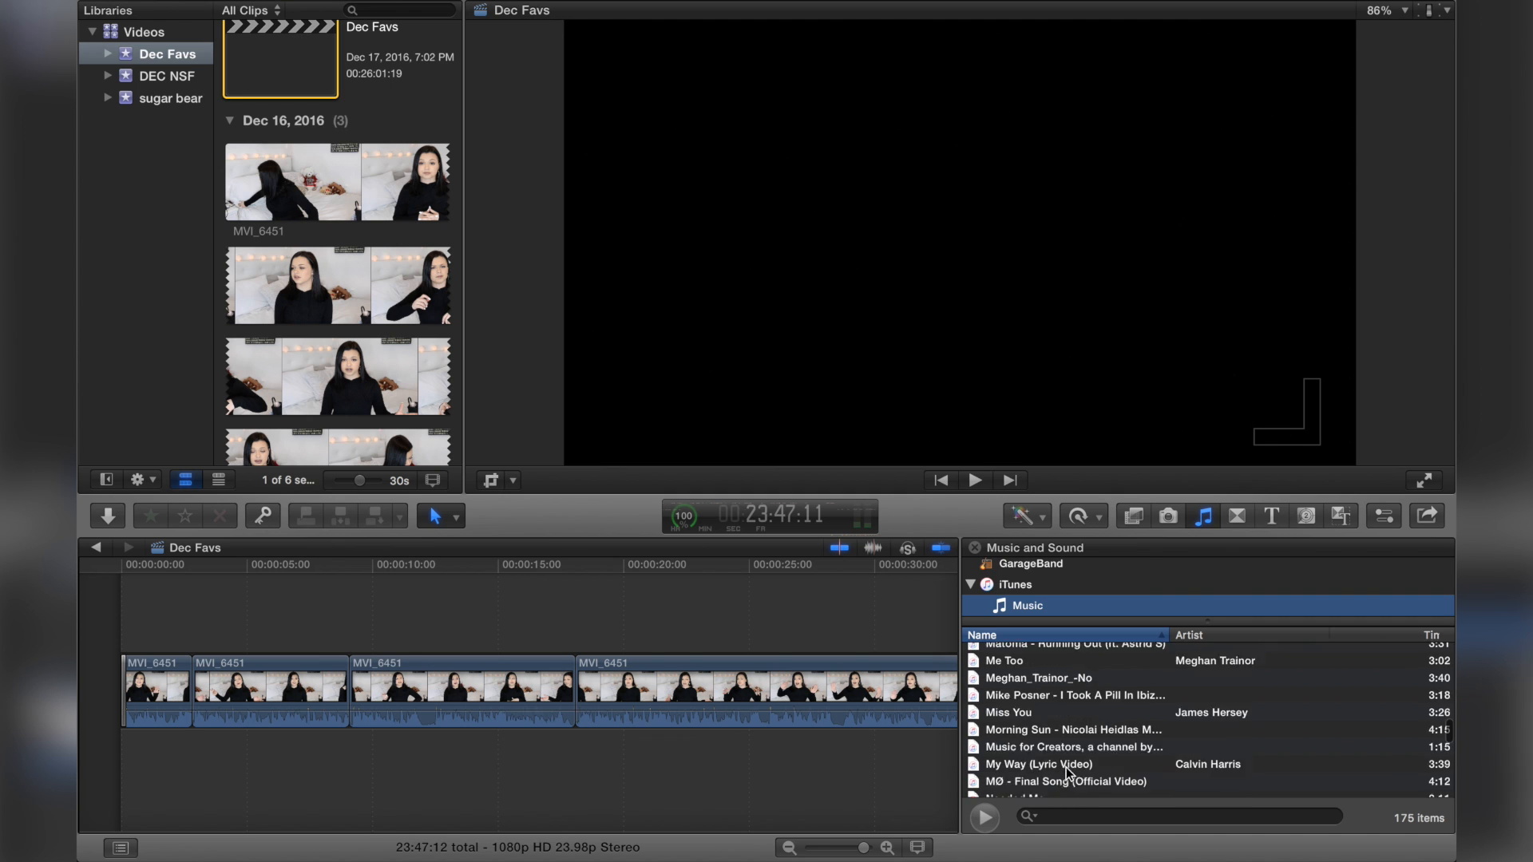
scroll(1081, 741, "down", 10)
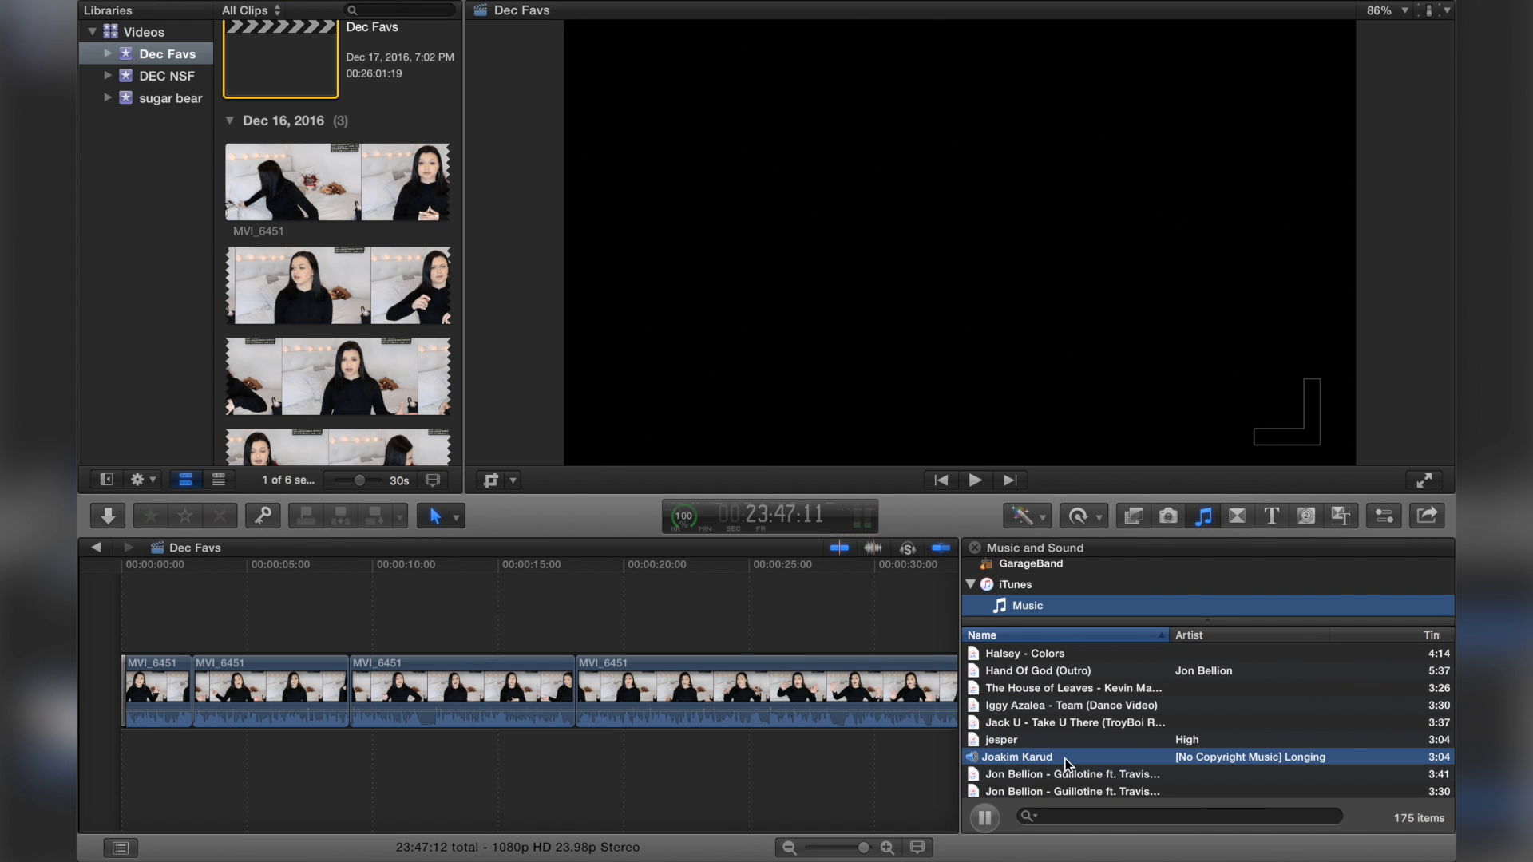
left_click_drag(1065, 758, 162, 754)
key("super+equal")
key("super+equal")
key("super+equal")
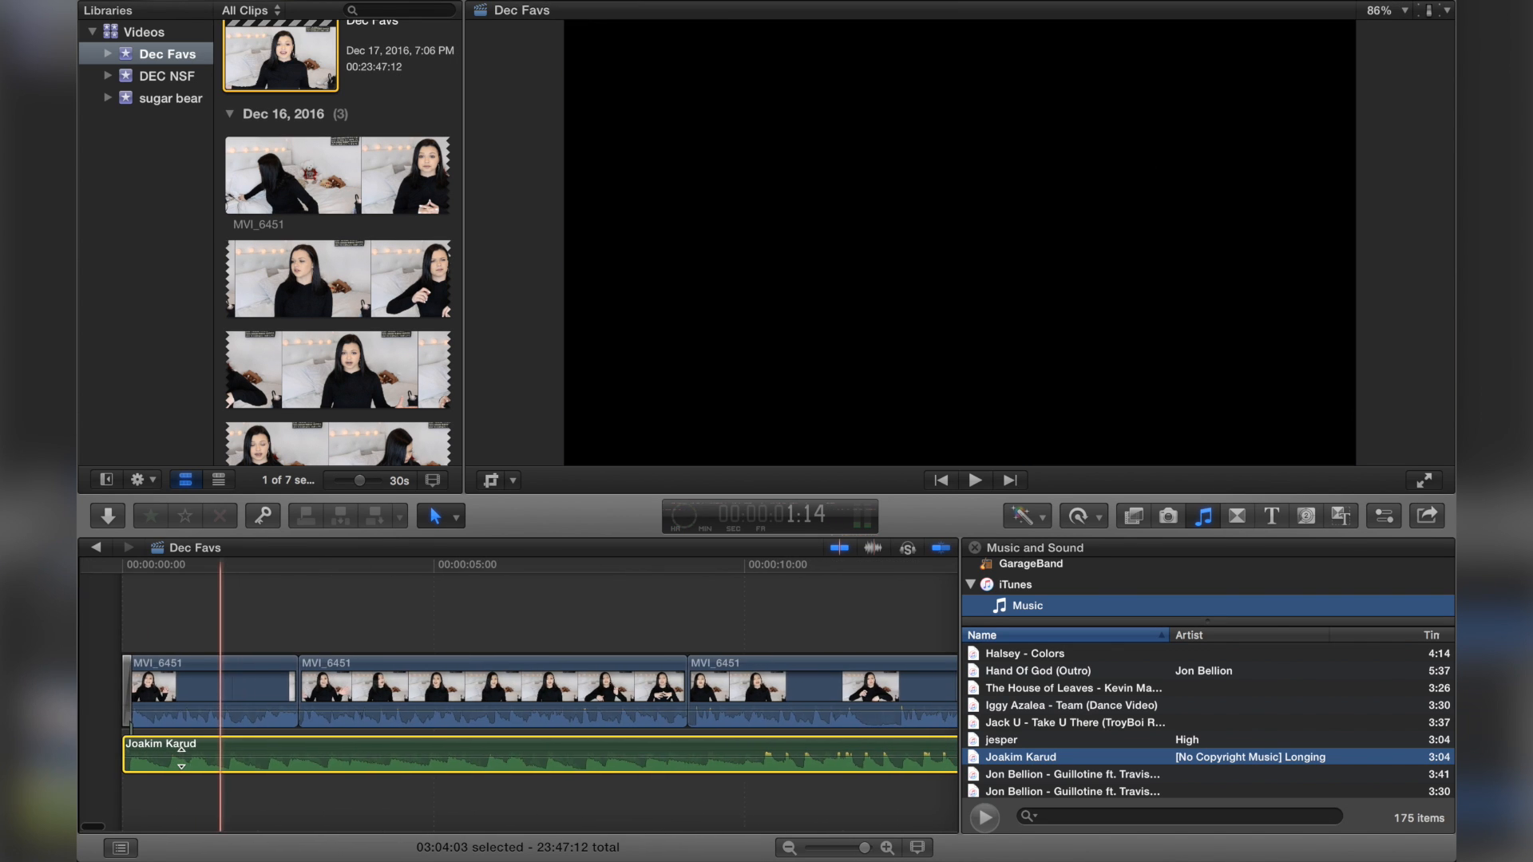
Step: Lower the background music's volume and play the opening to check the balance
left_click(182, 756)
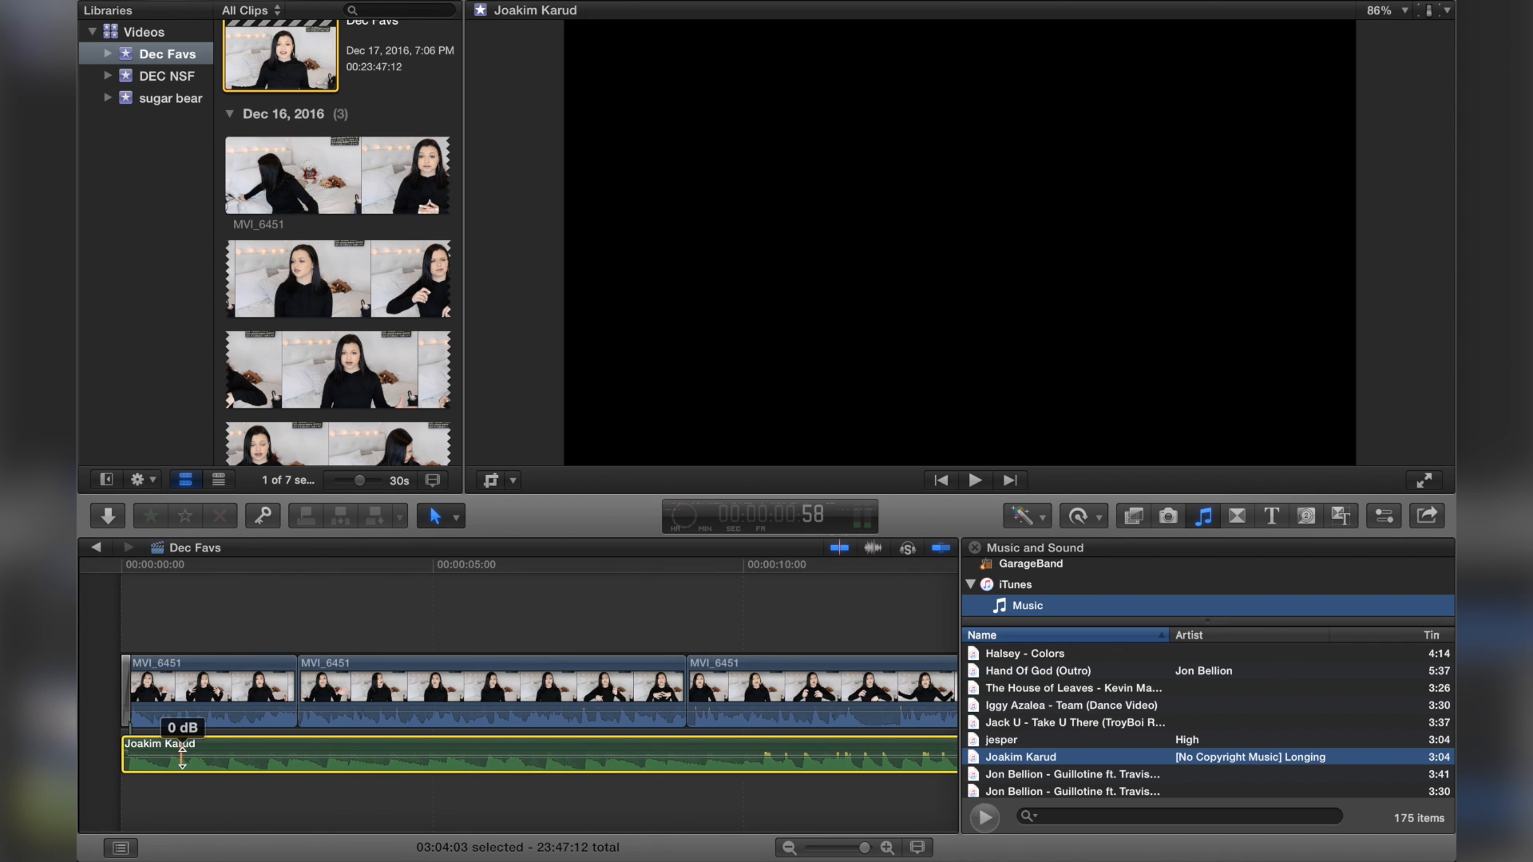
left_click(182, 755)
left_click_drag(182, 759, 182, 763)
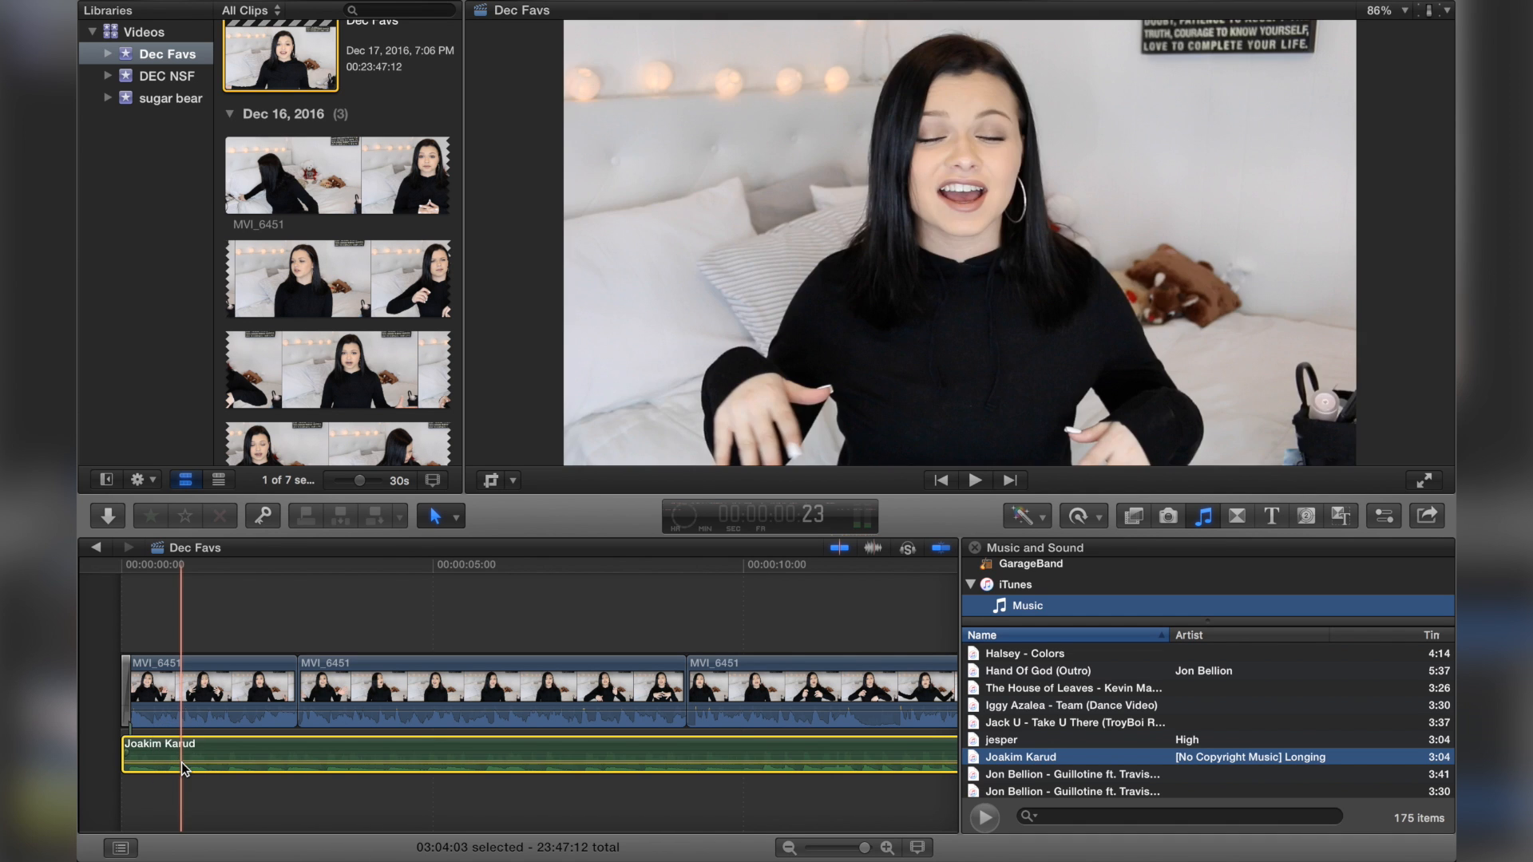
left_click(102, 647)
key("space")
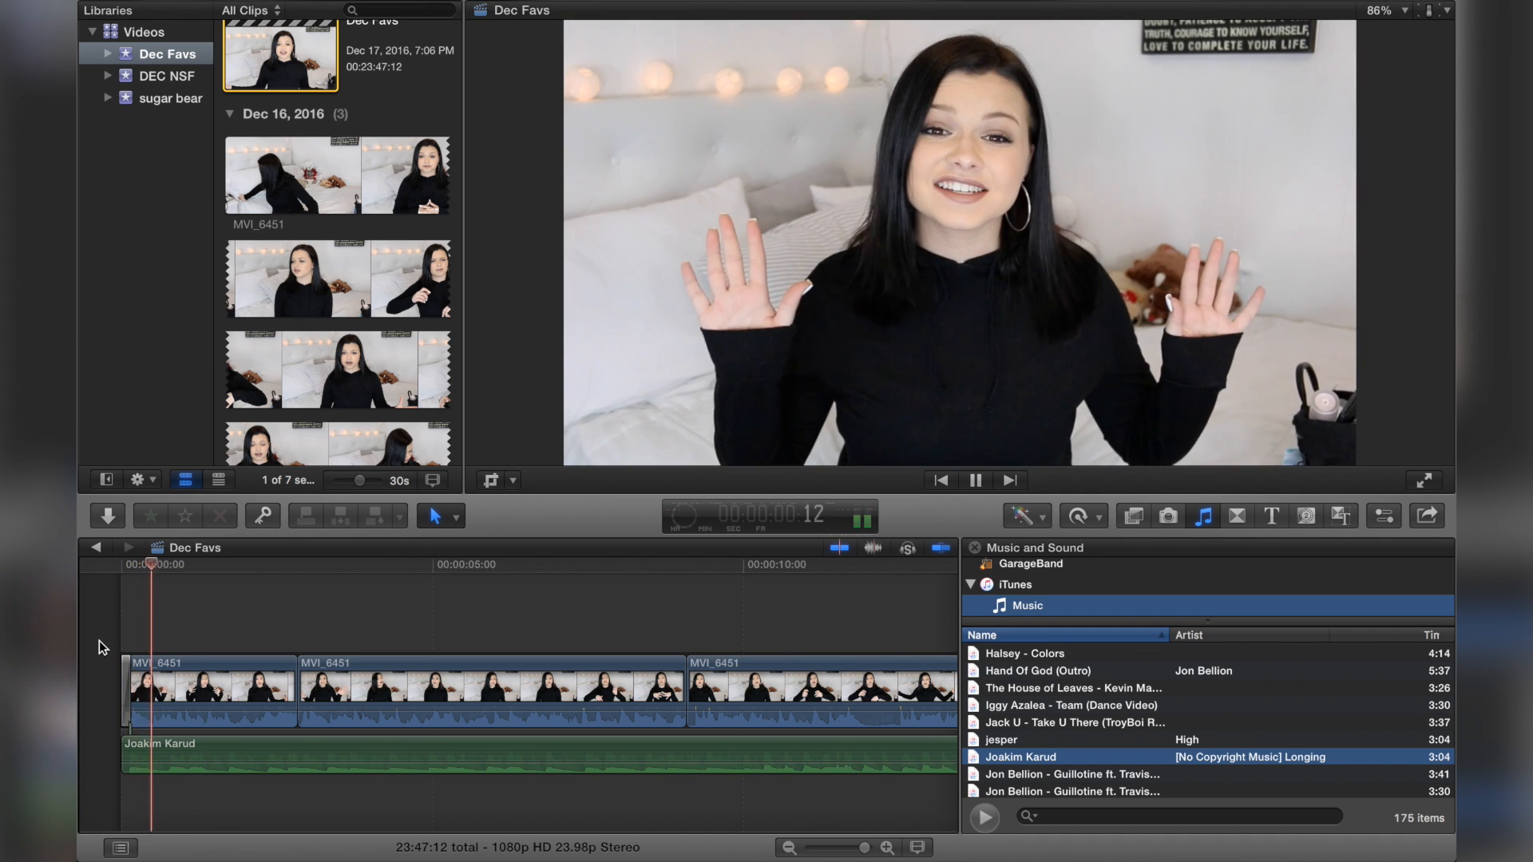
key("space")
Step: Lower the music volume a little further and play the opening again
left_click_drag(186, 761, 188, 768)
left_click(96, 730)
key("space")
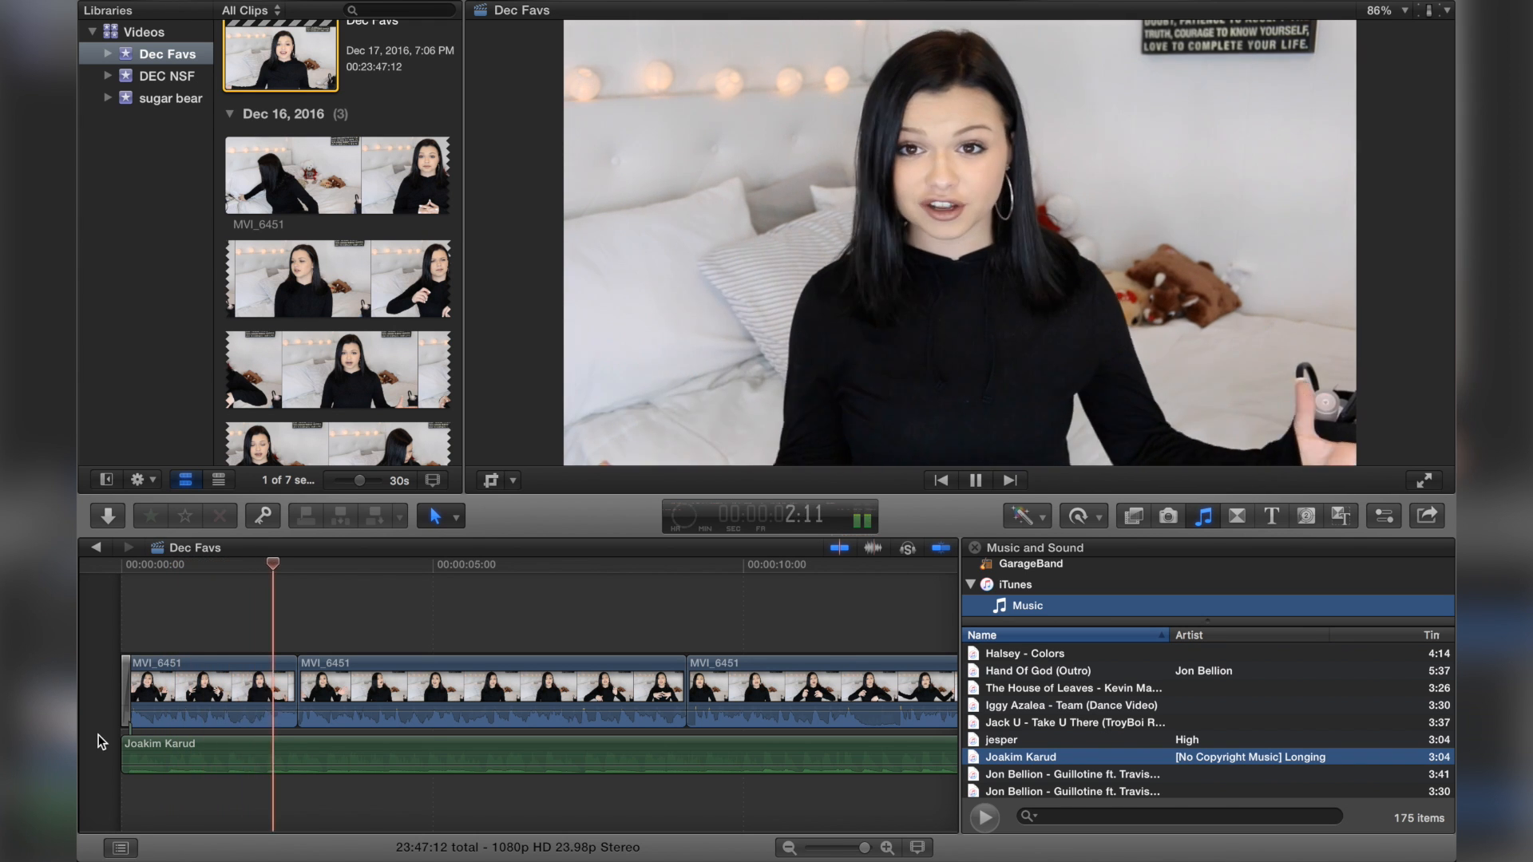
Step: Skim and play through the opening clips of the video
left_click(267, 636)
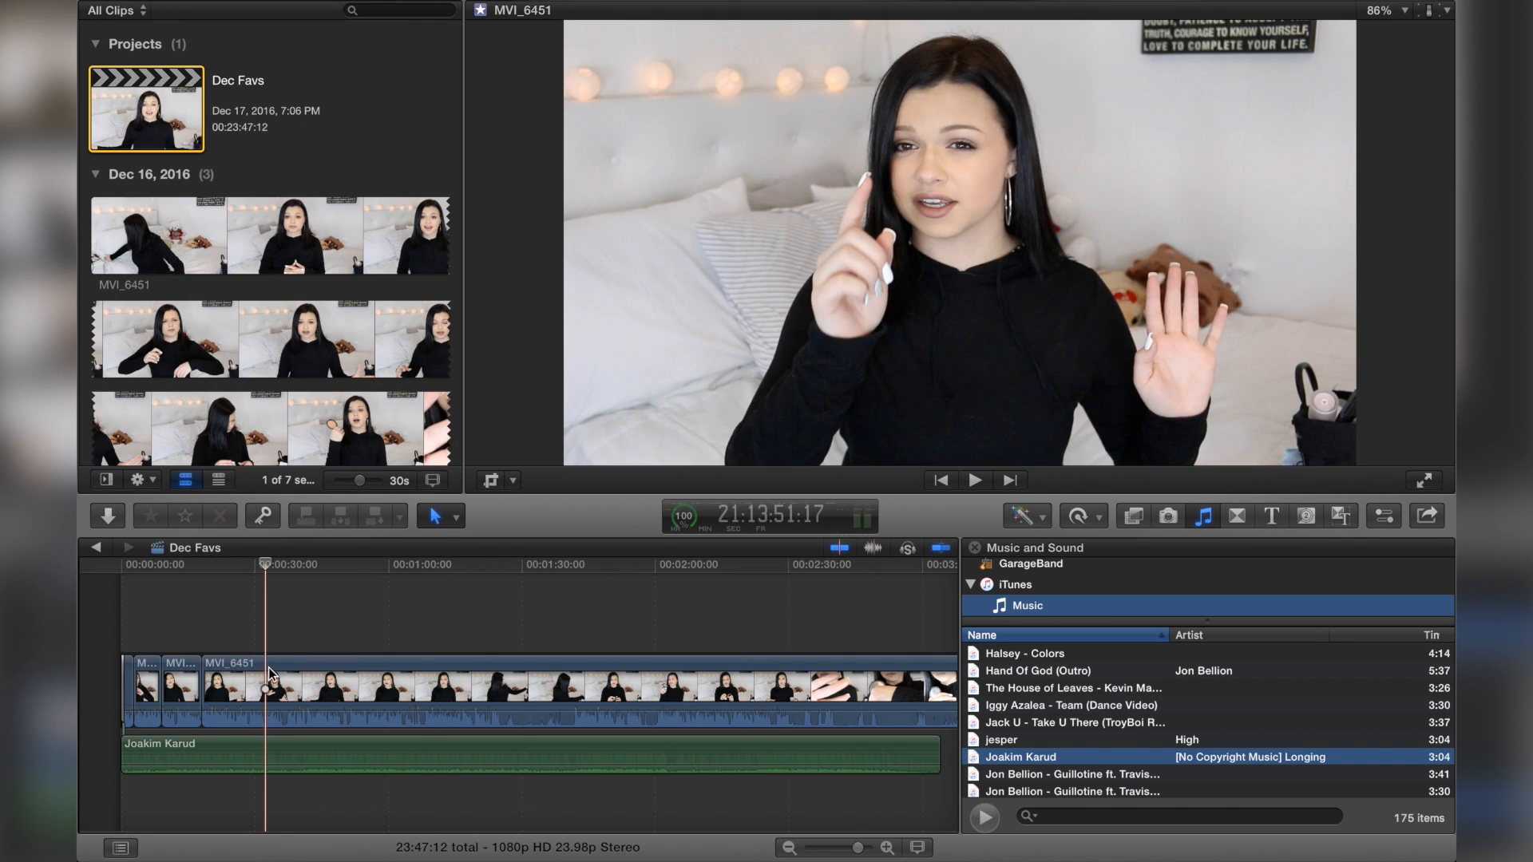
left_click(273, 680)
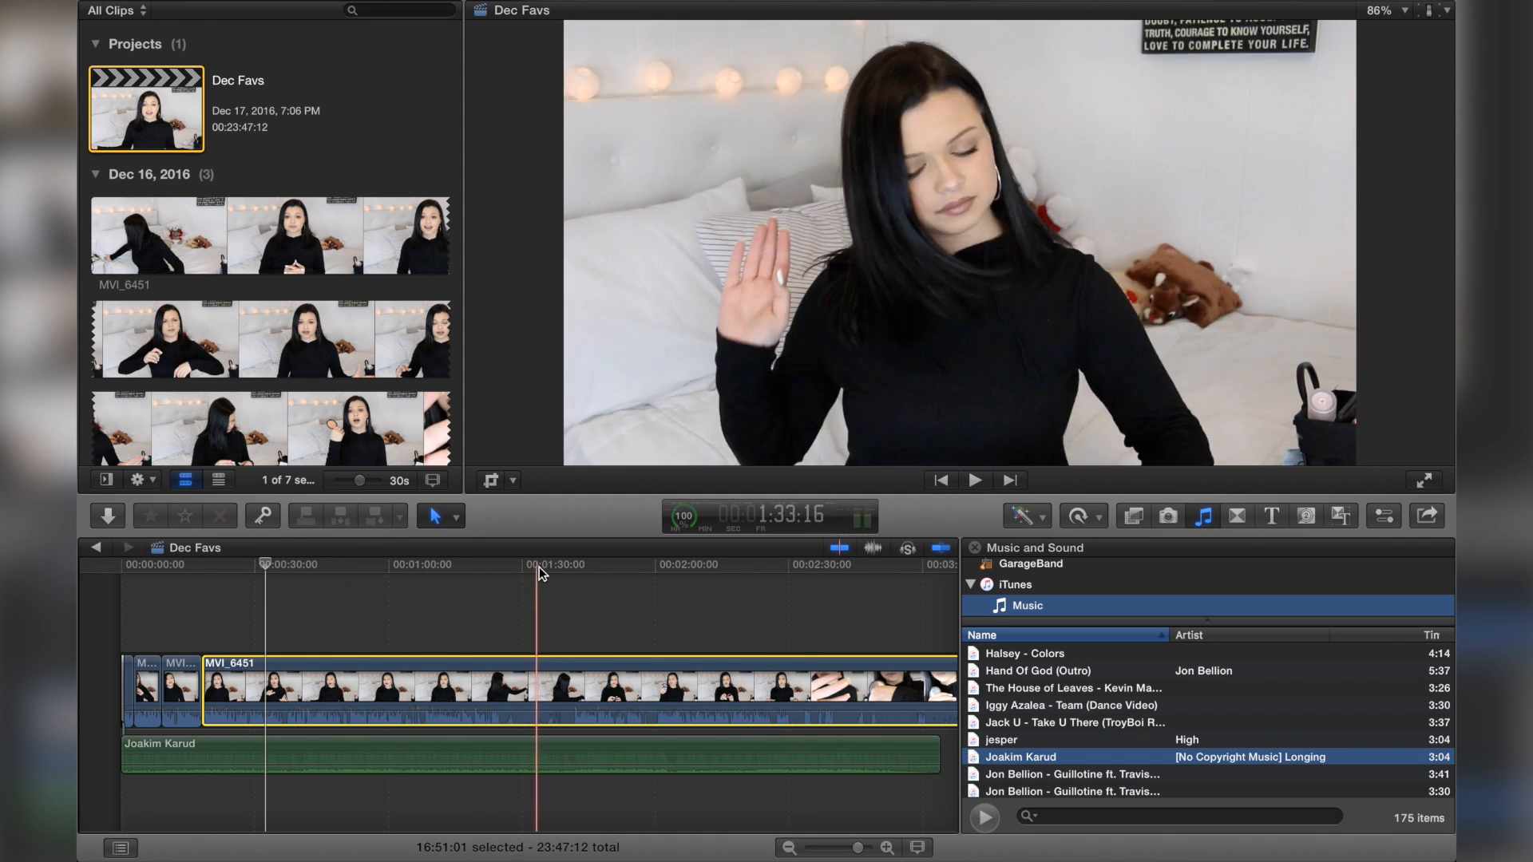
left_click(342, 565)
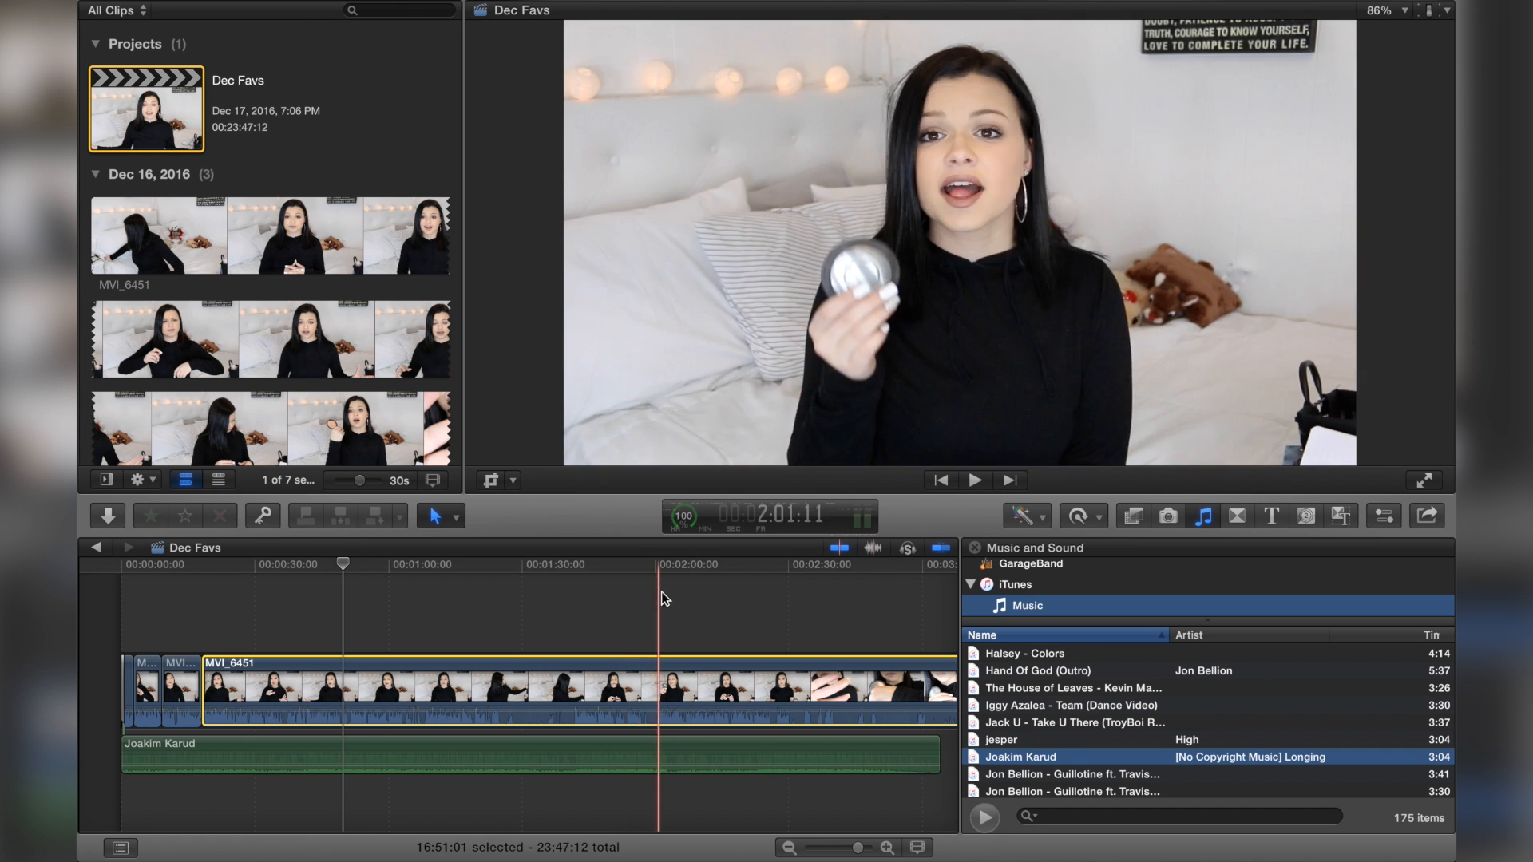
left_click(369, 625)
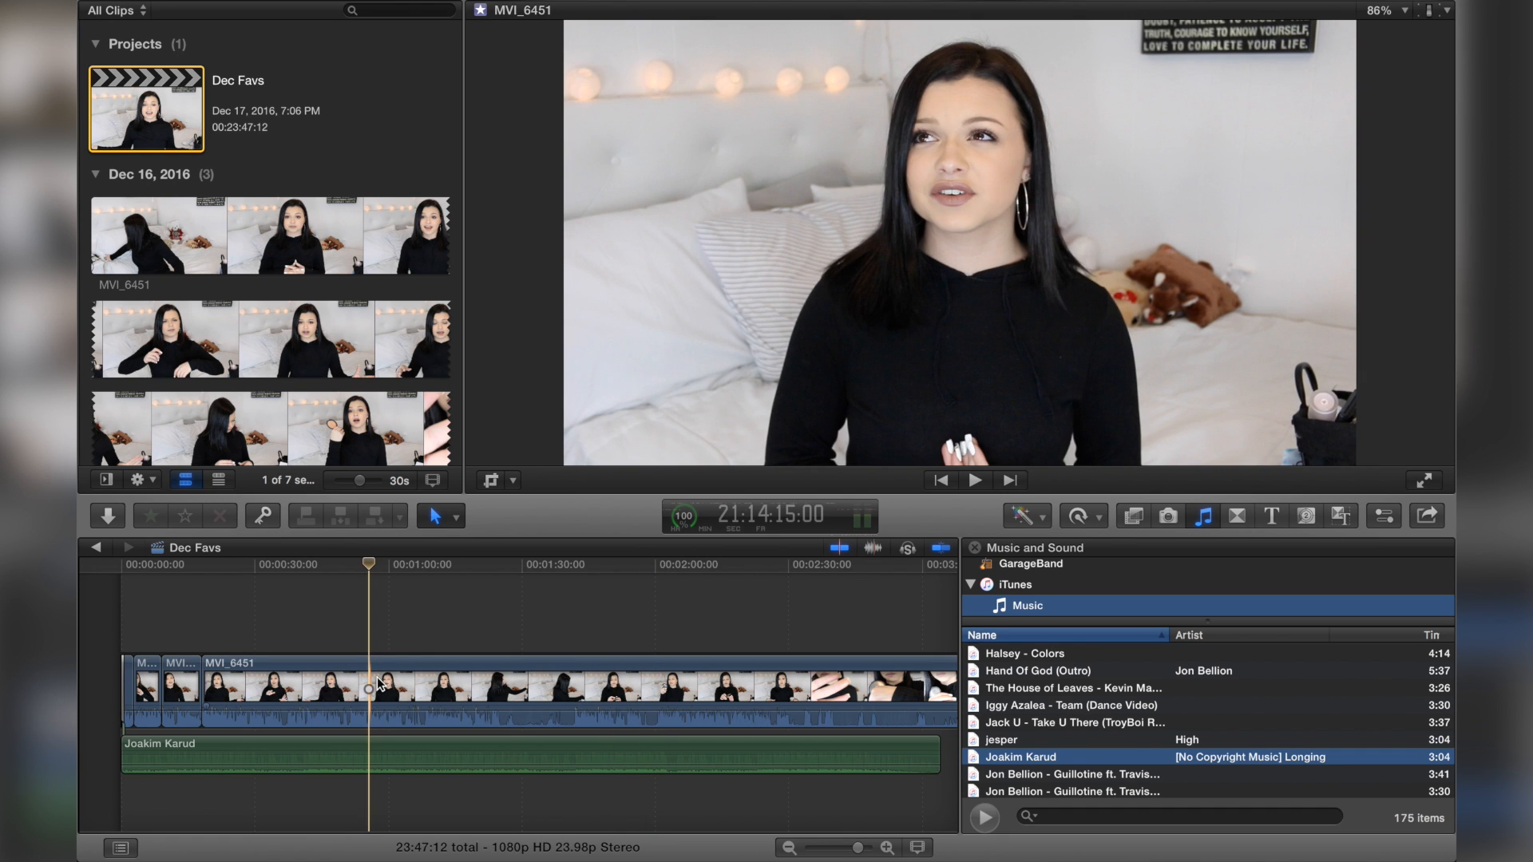
left_click(182, 628)
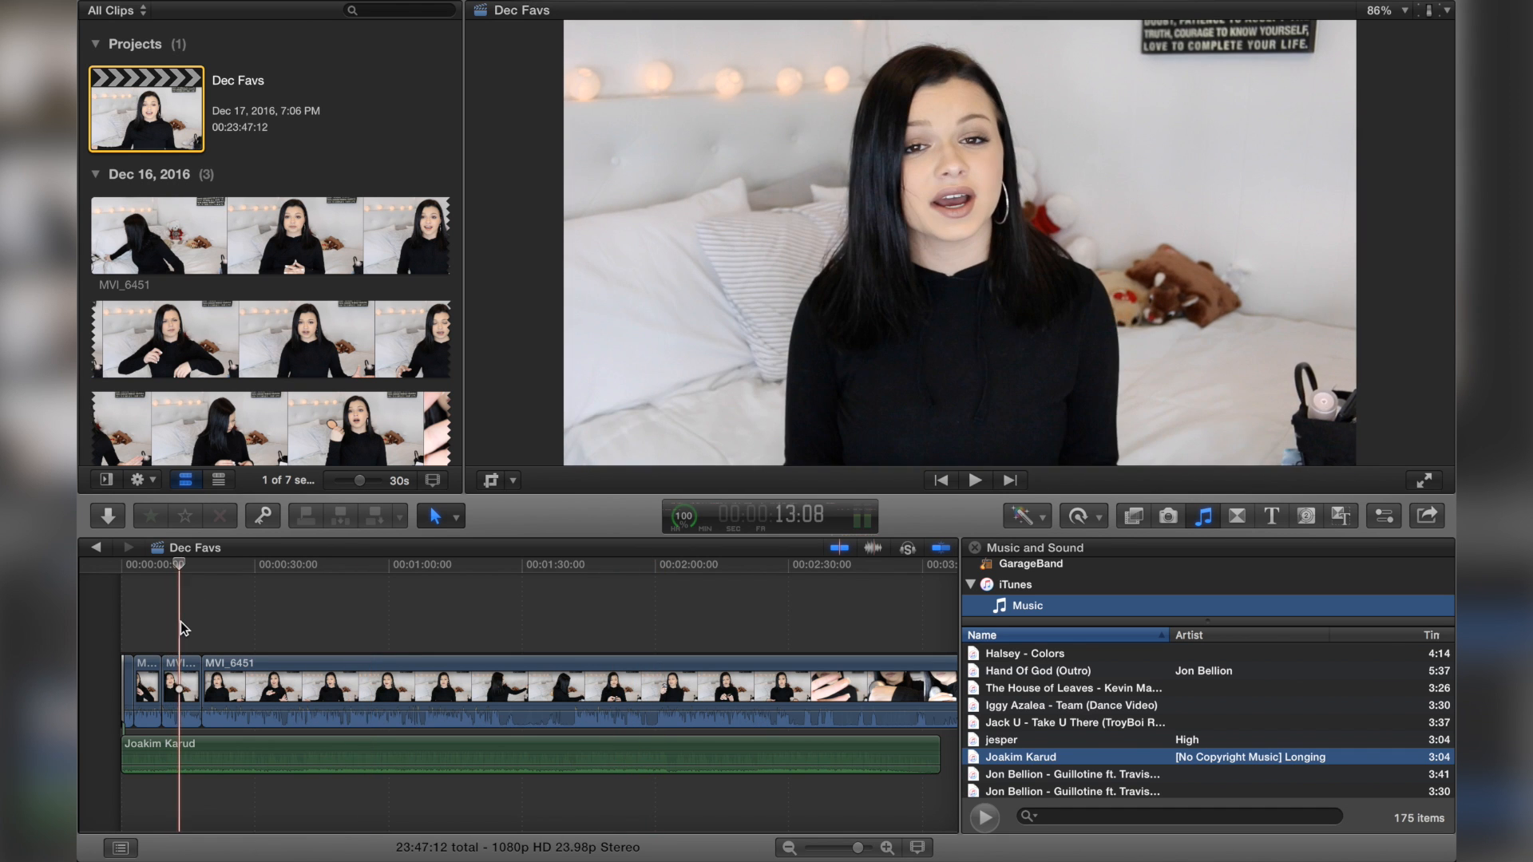
left_click(189, 640)
key("l")
left_click(184, 568)
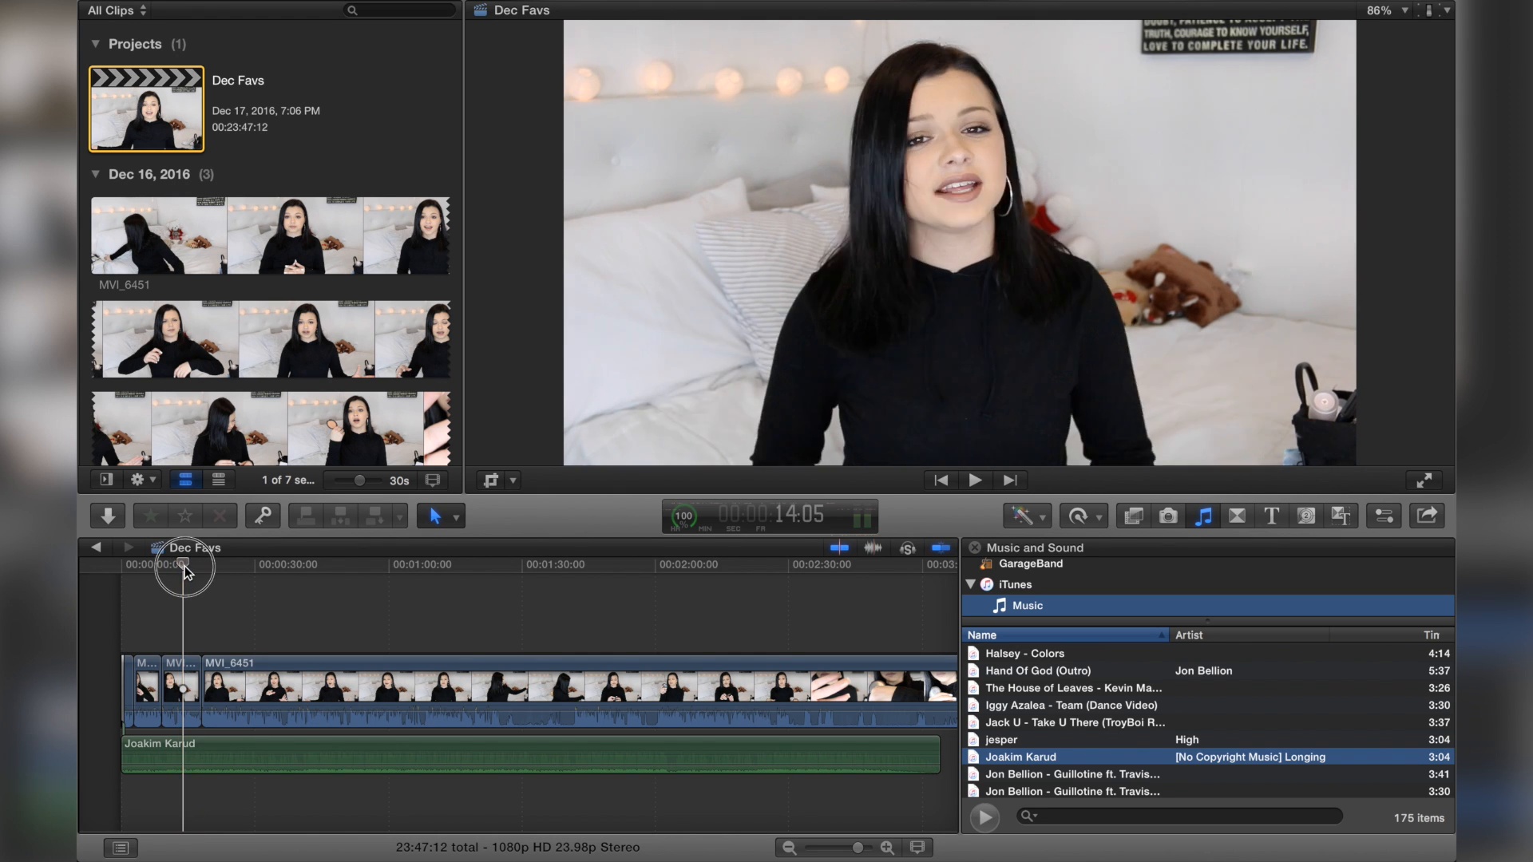
left_click_drag(185, 567, 186, 568)
Step: Raise the highlights exposure of the second short opening clip to 9% in the color board
left_click(193, 685)
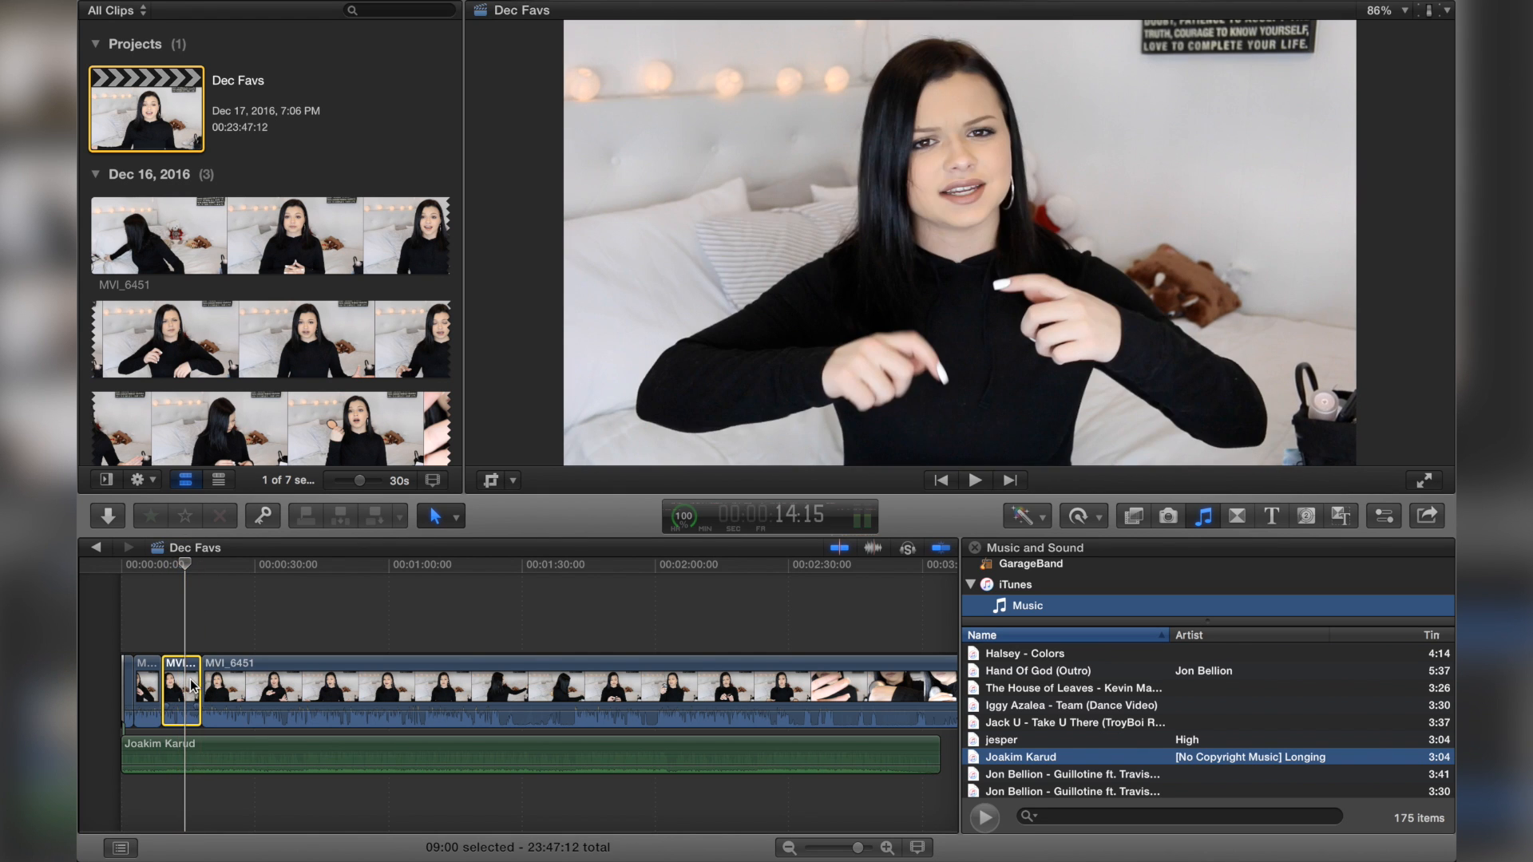
left_click(1385, 516)
left_click(1434, 192)
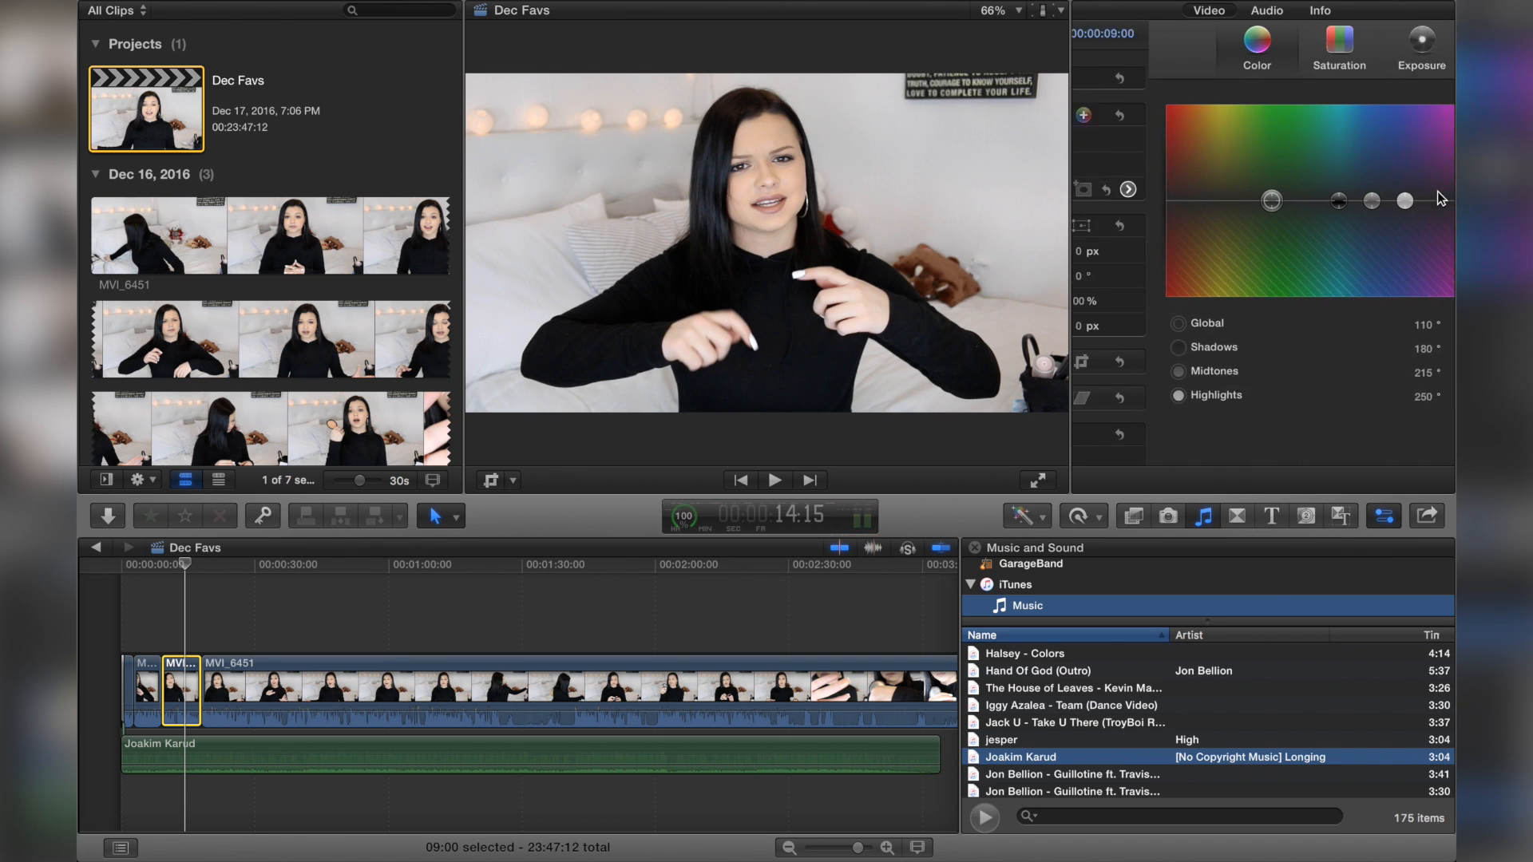
left_click(1345, 42)
left_click_drag(1387, 207, 1387, 200)
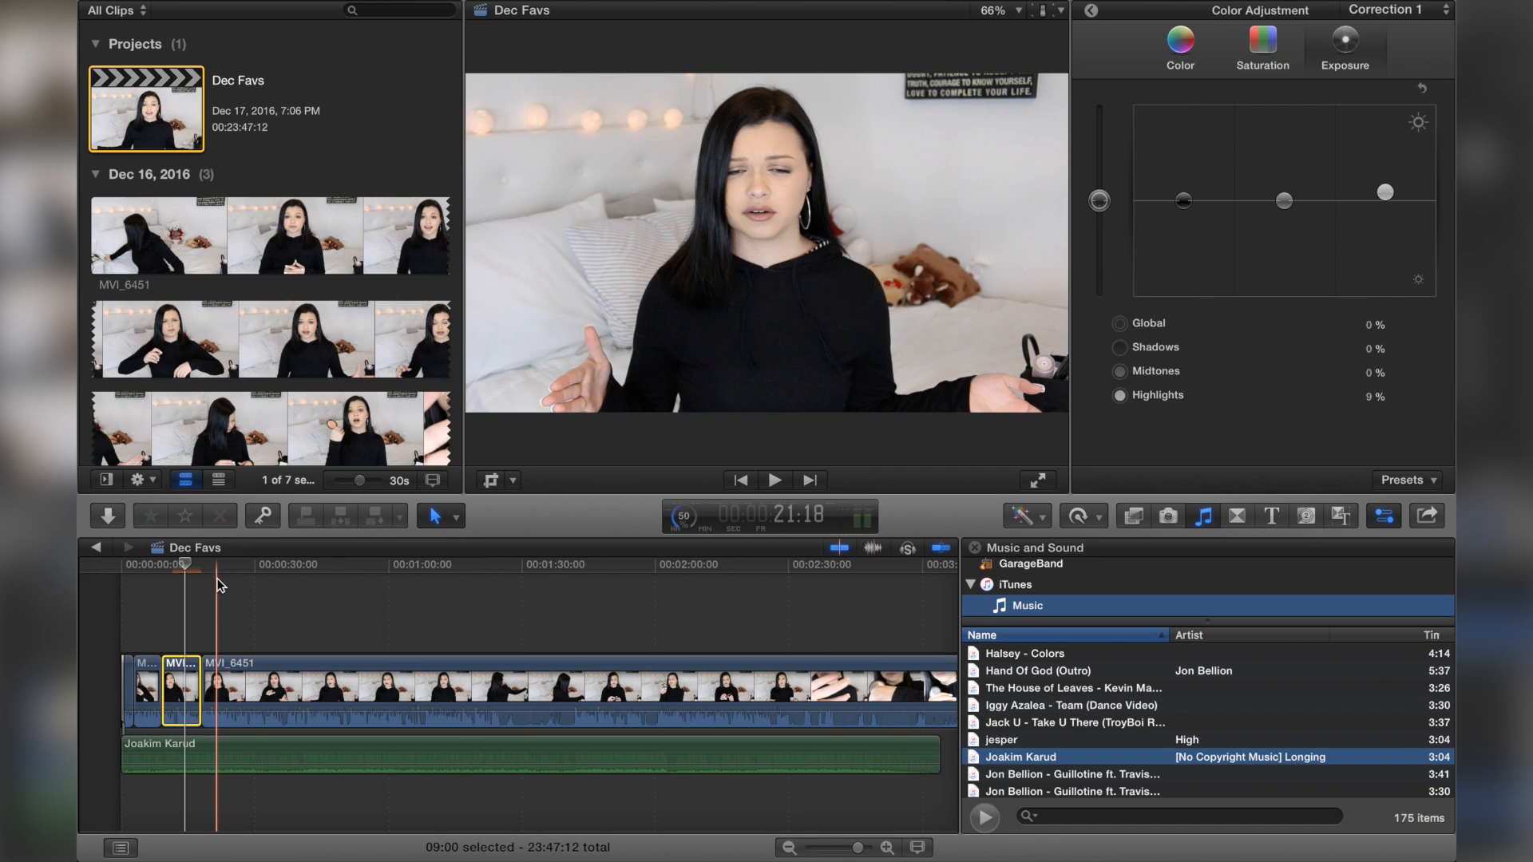
left_click(173, 587)
left_click(182, 672)
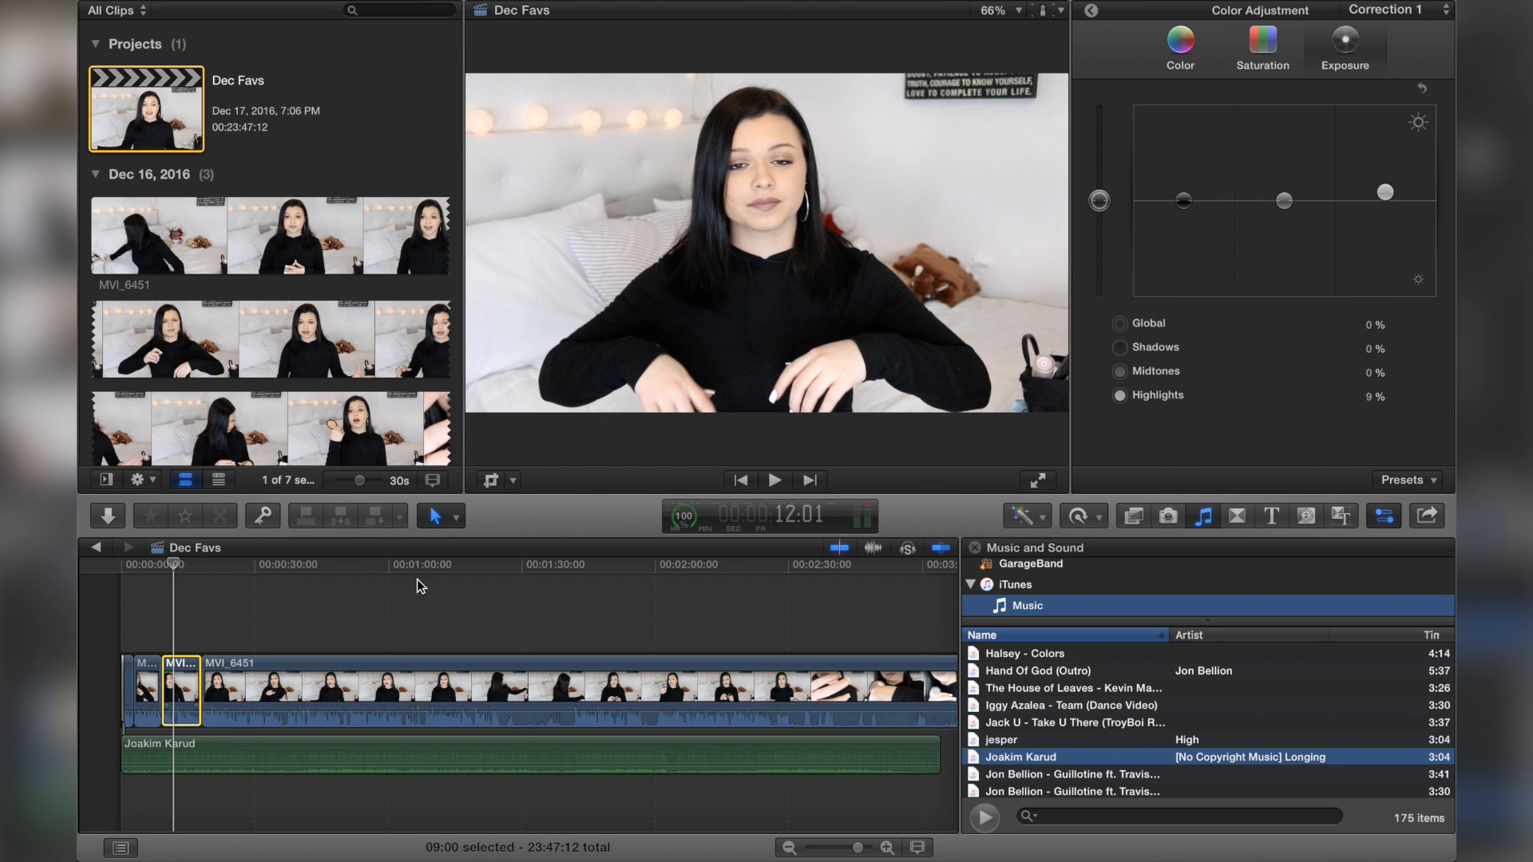
left_click(1422, 89)
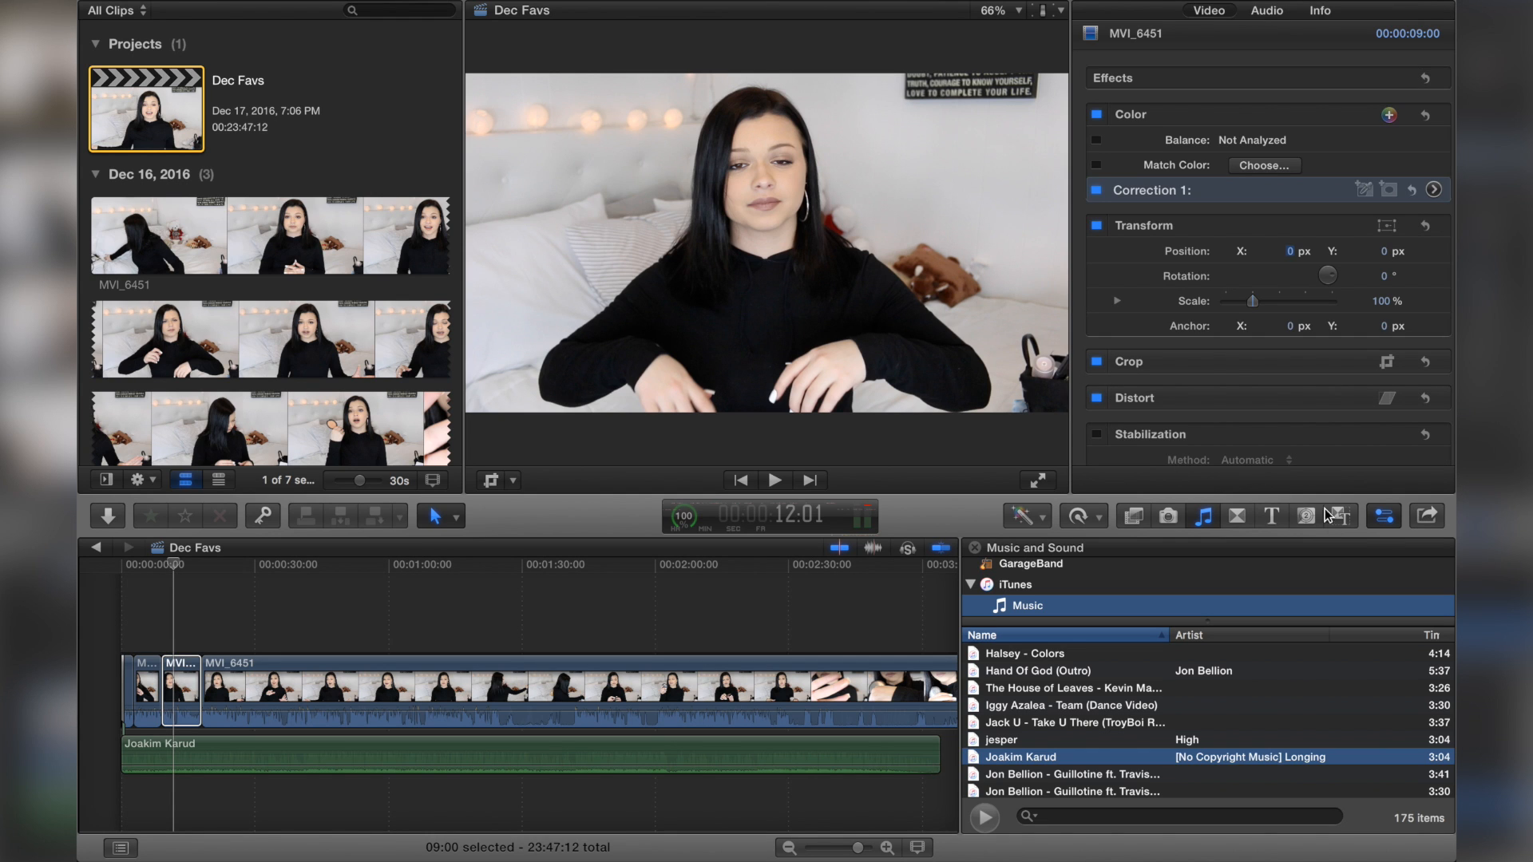
left_click(1386, 527)
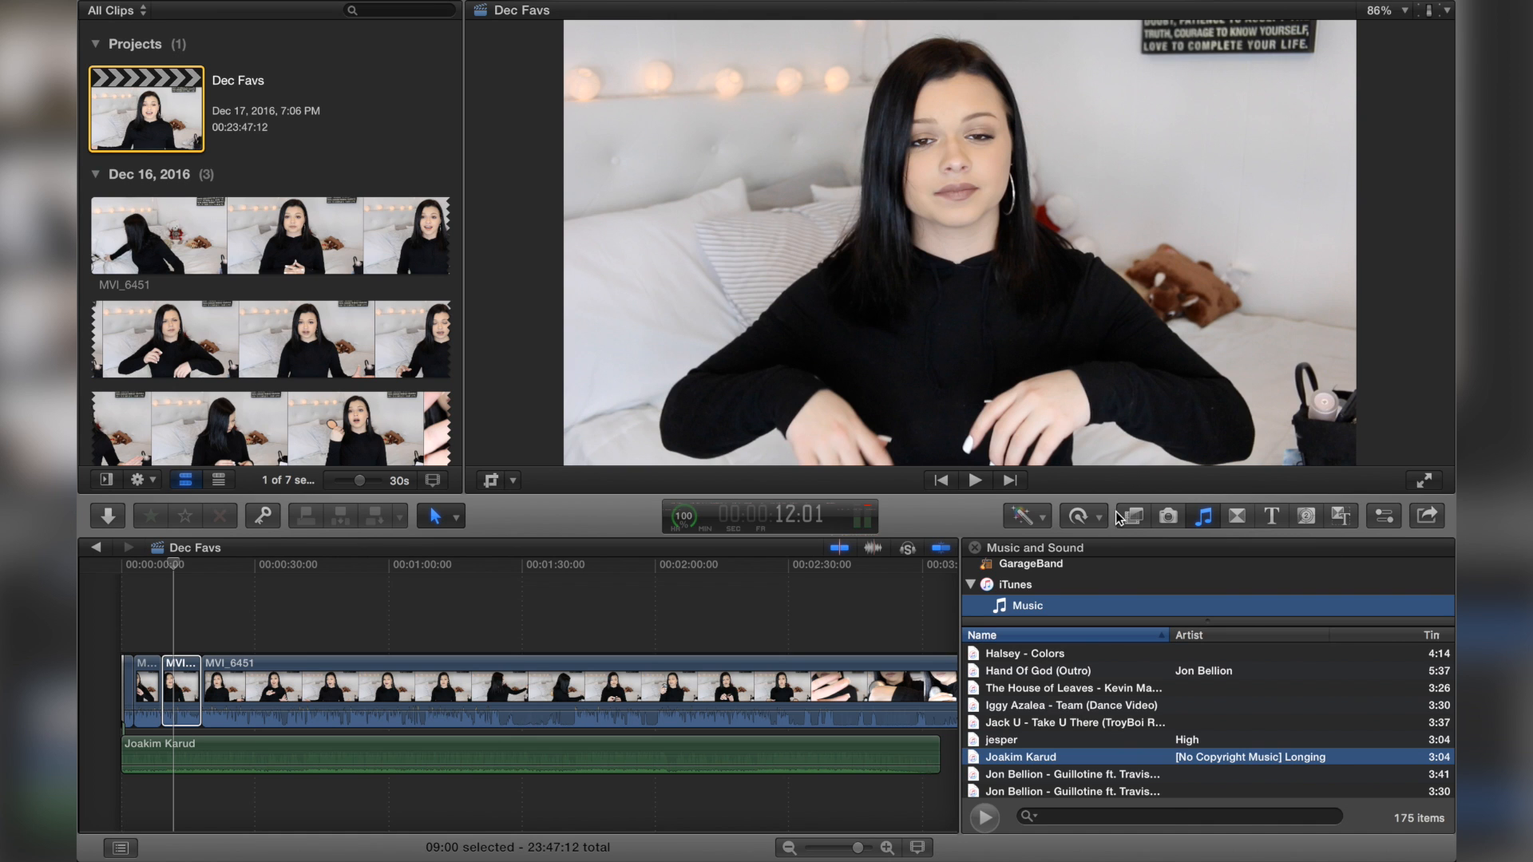
left_click(1081, 518)
mouse_move(1092, 779)
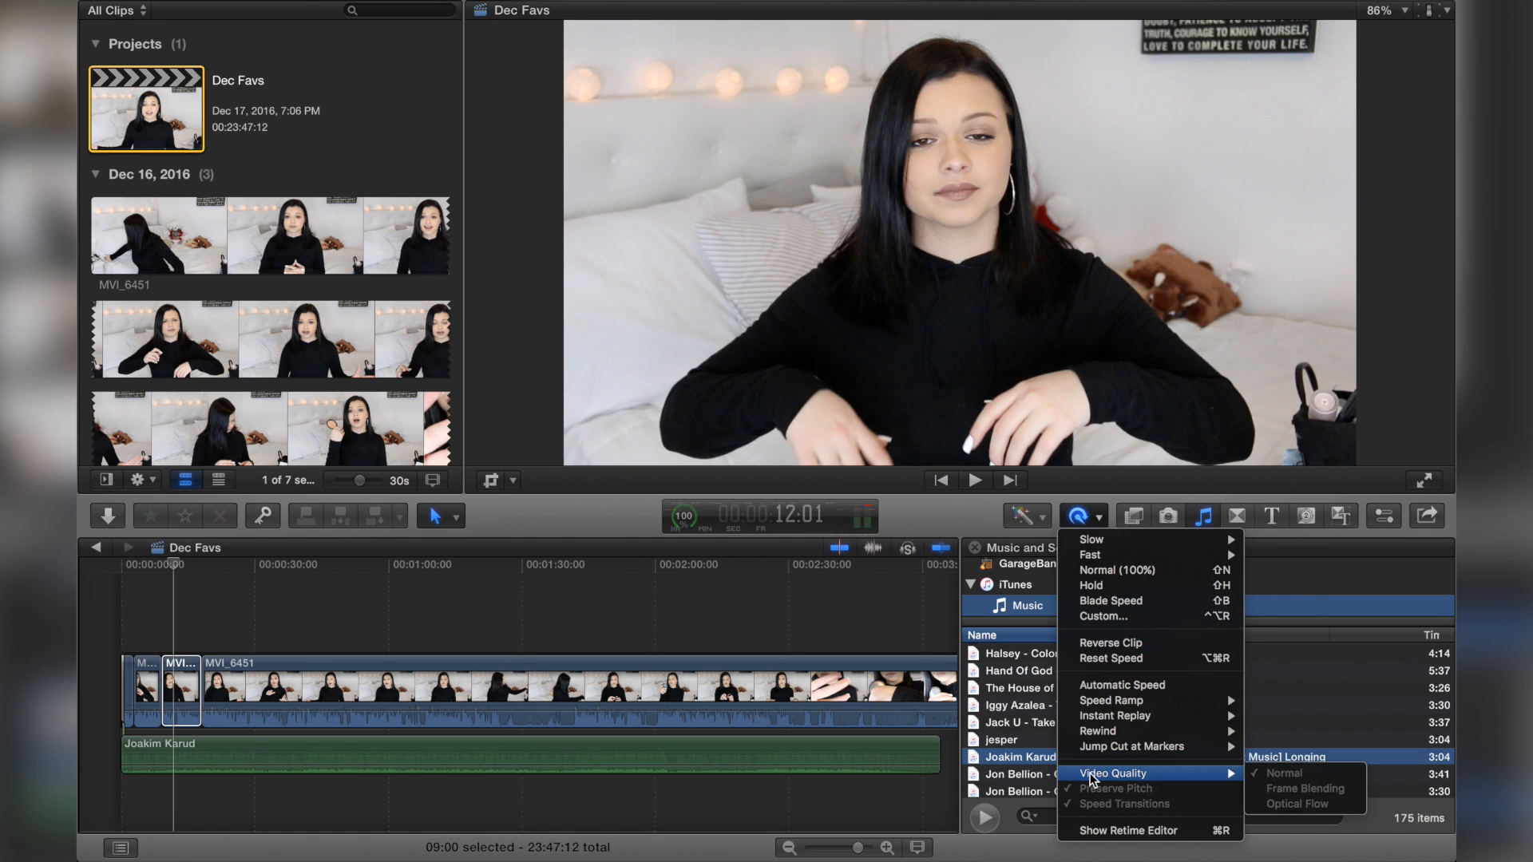
left_click(1390, 534)
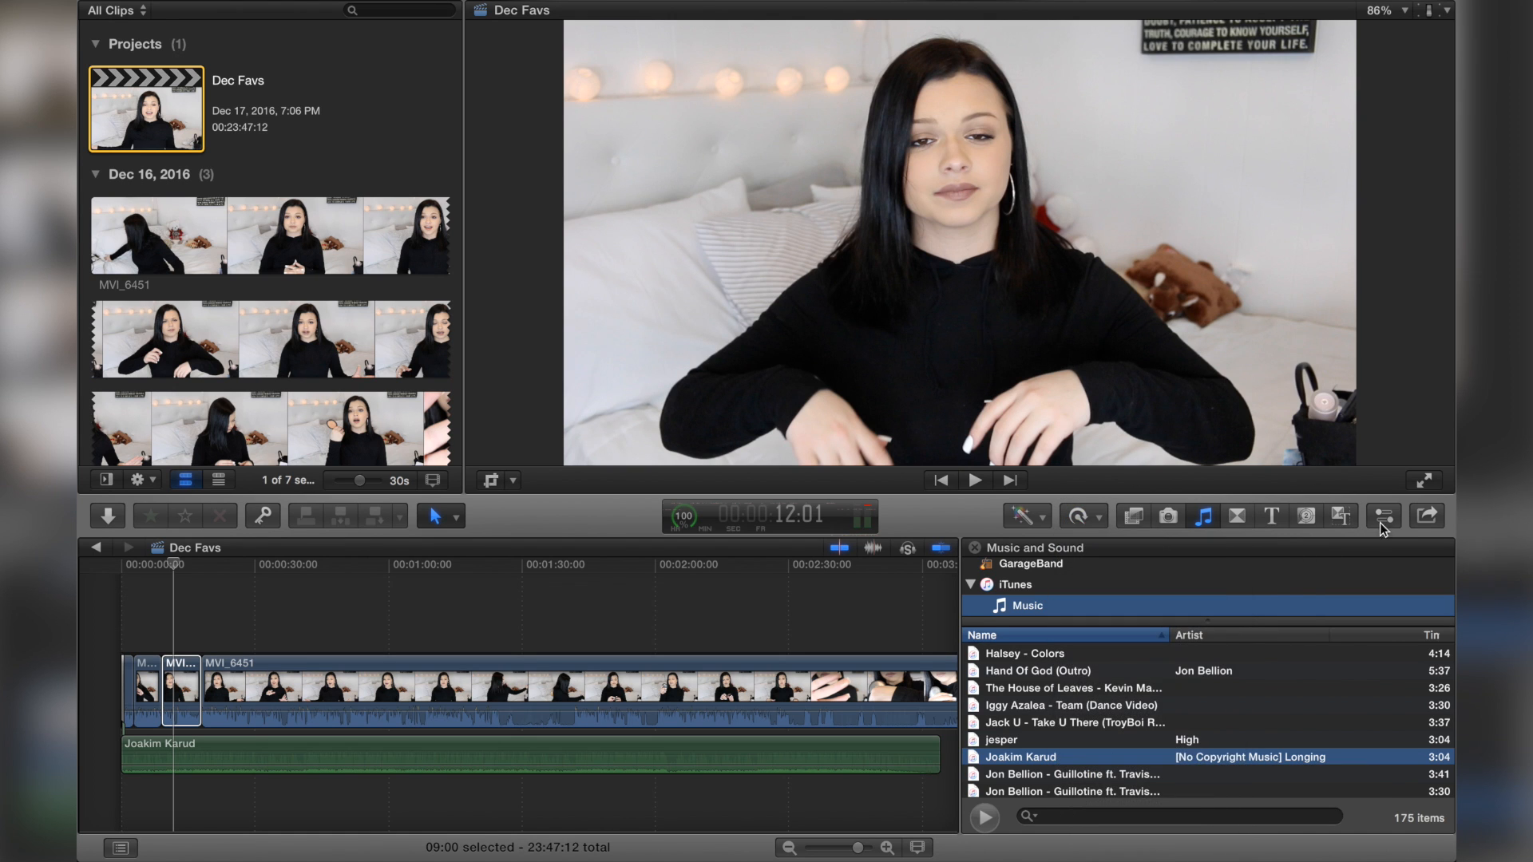
Step: Browse the transitions, effects and titles libraries
left_click(1239, 517)
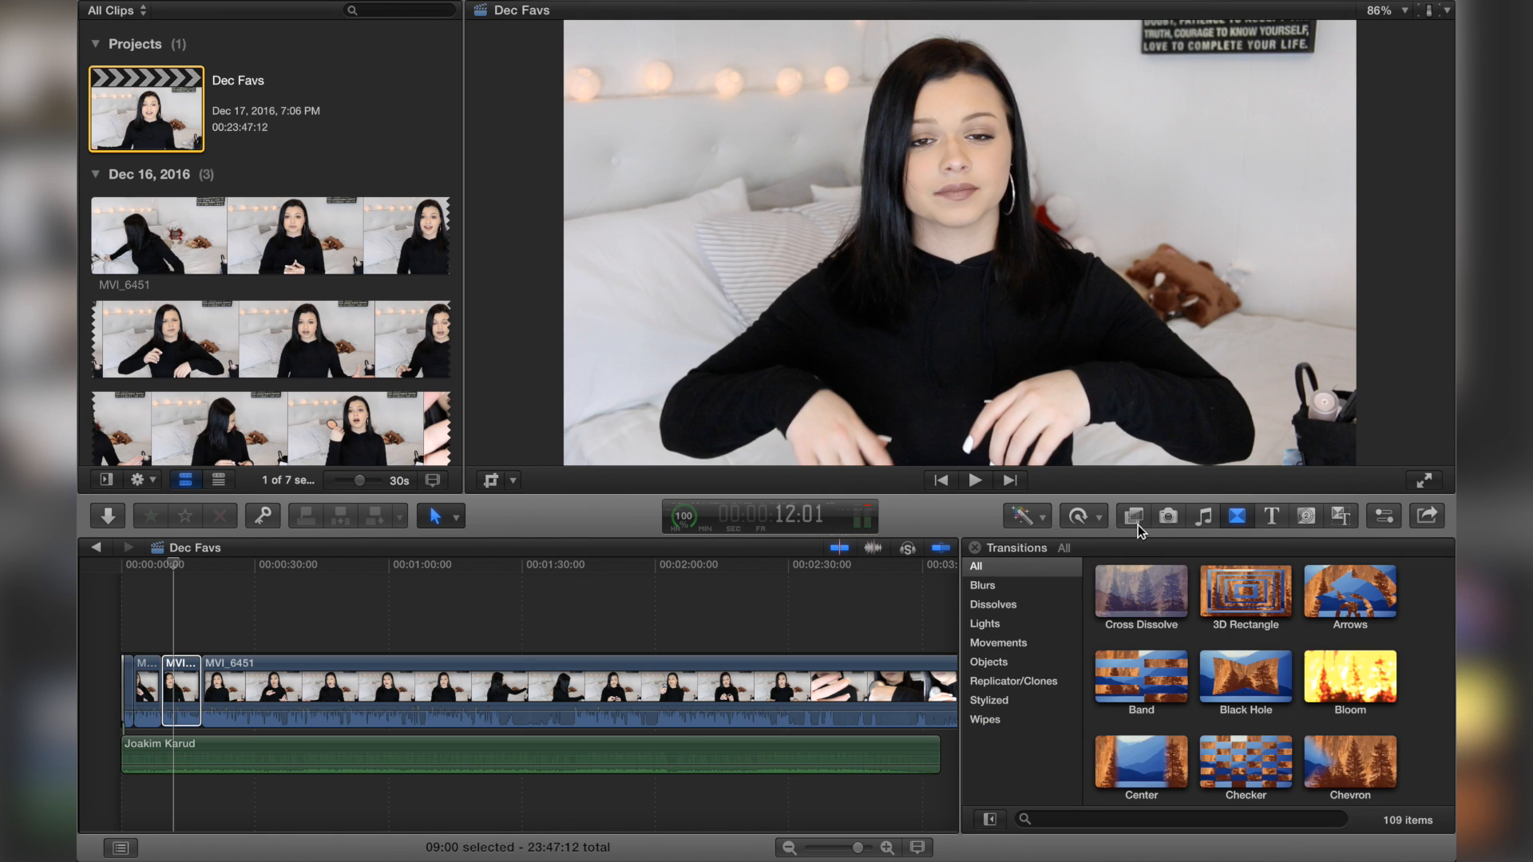
left_click(1132, 519)
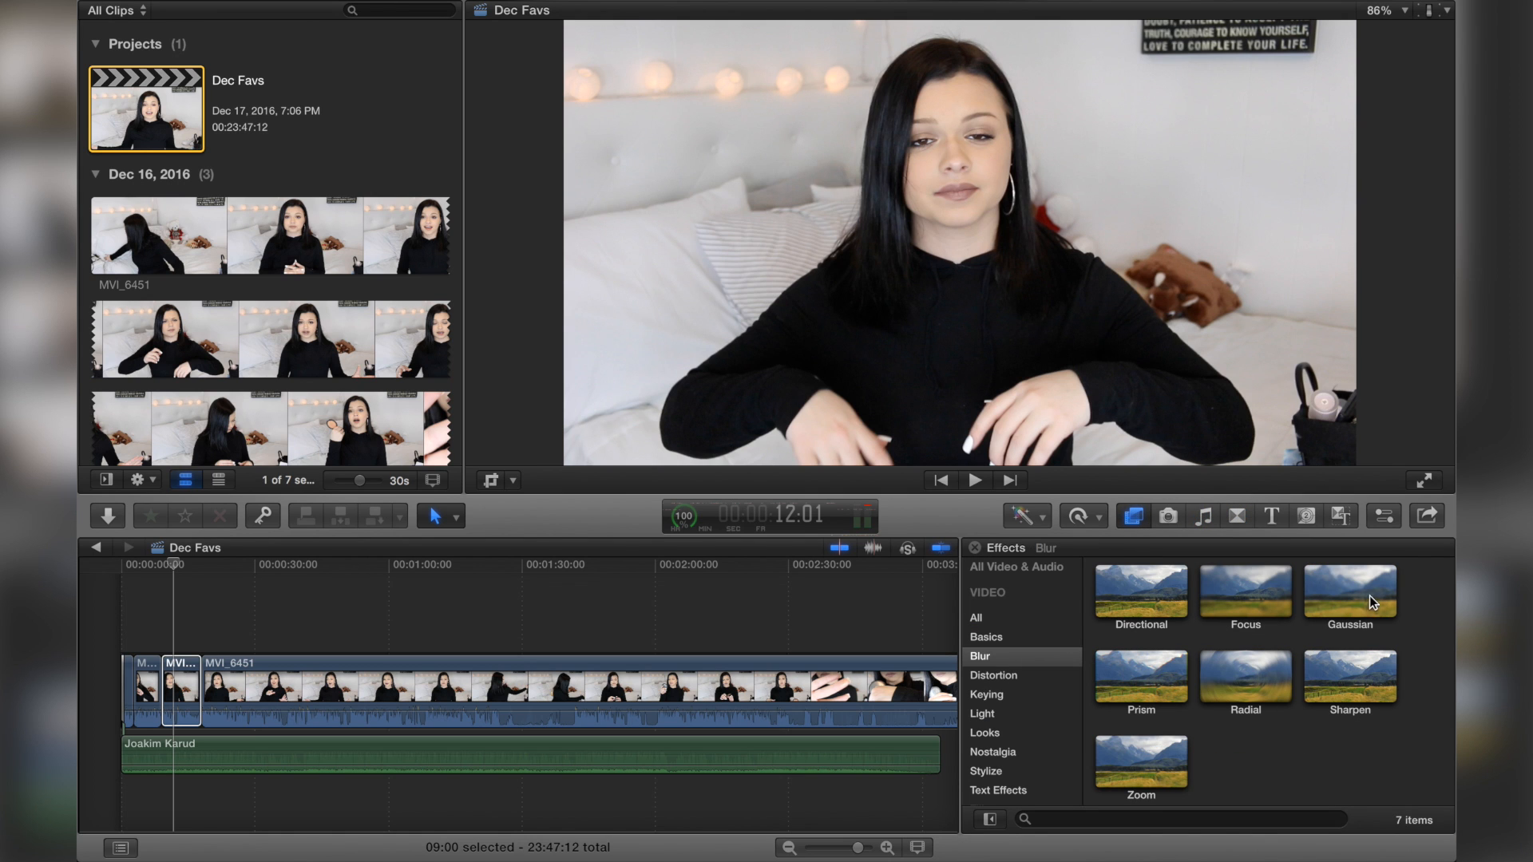
left_click(1270, 517)
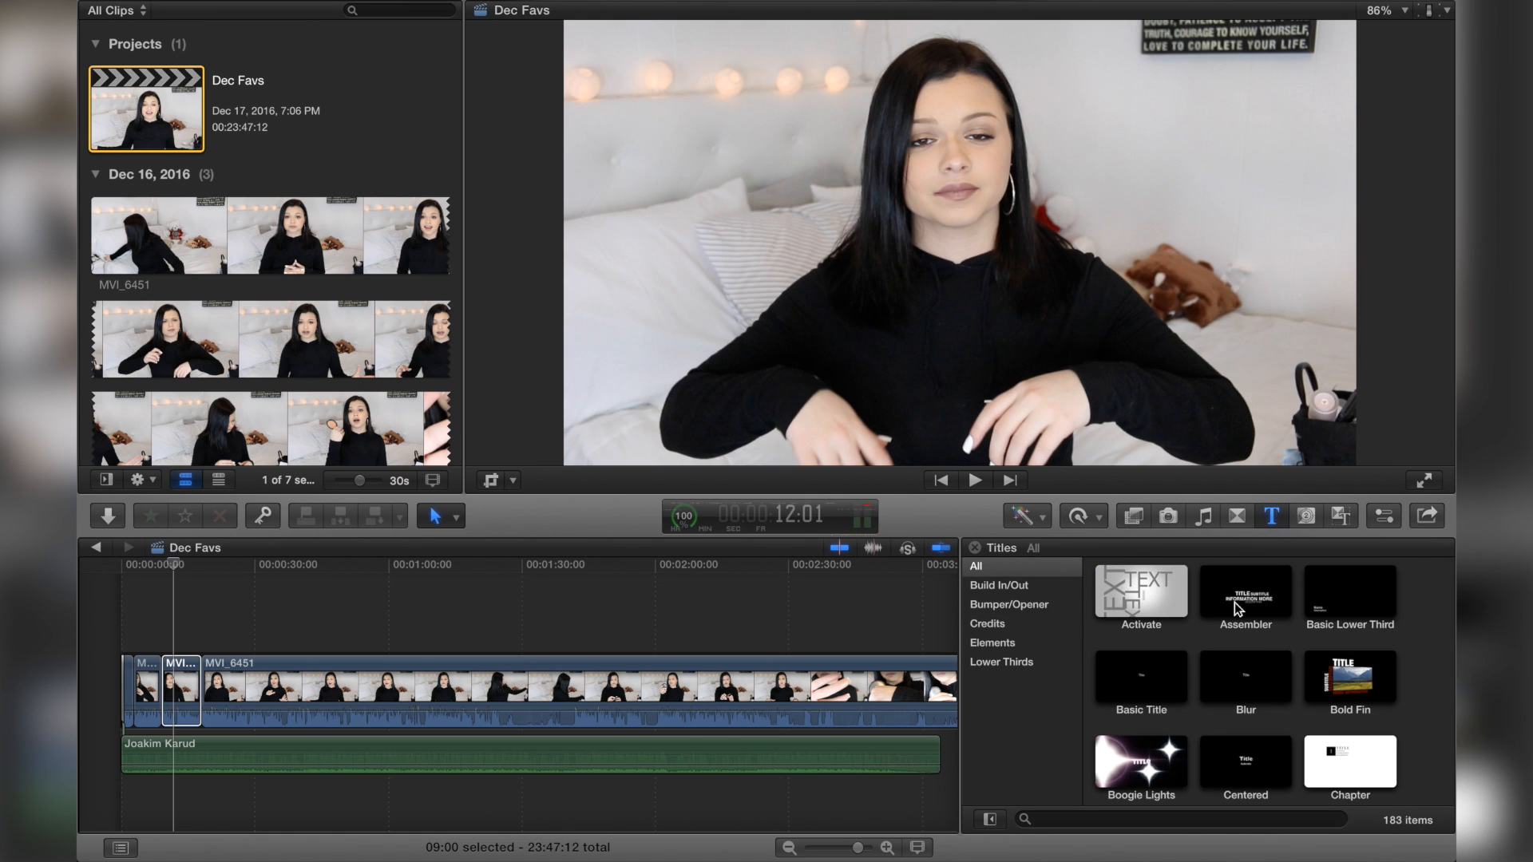
scroll(1225, 731, "down", 10)
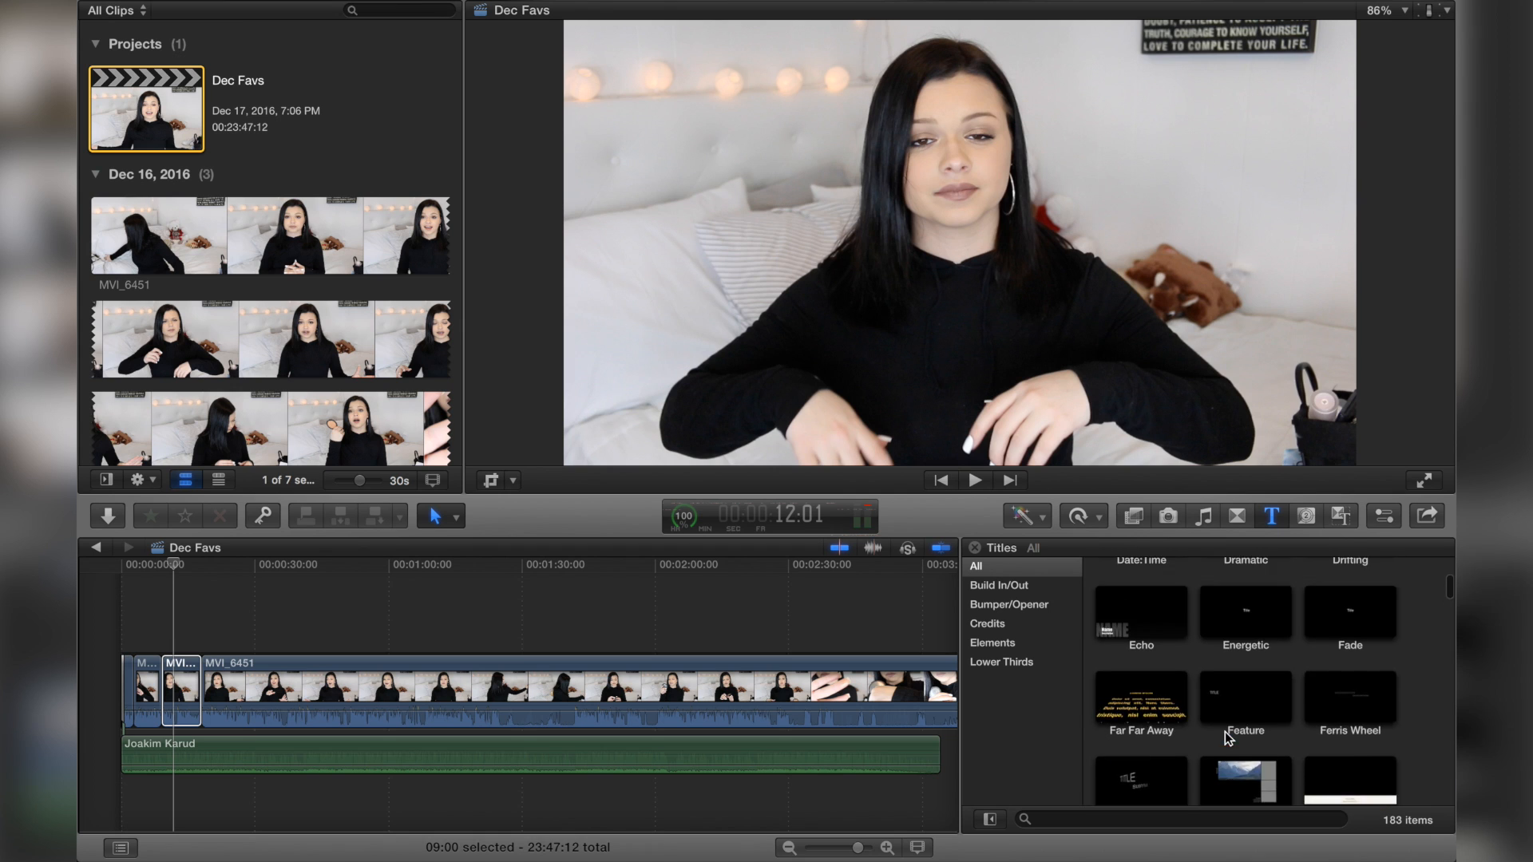
Step: Add the Move title to the timeline above the main clip at about 1:30
scroll(1225, 732, "down", 5)
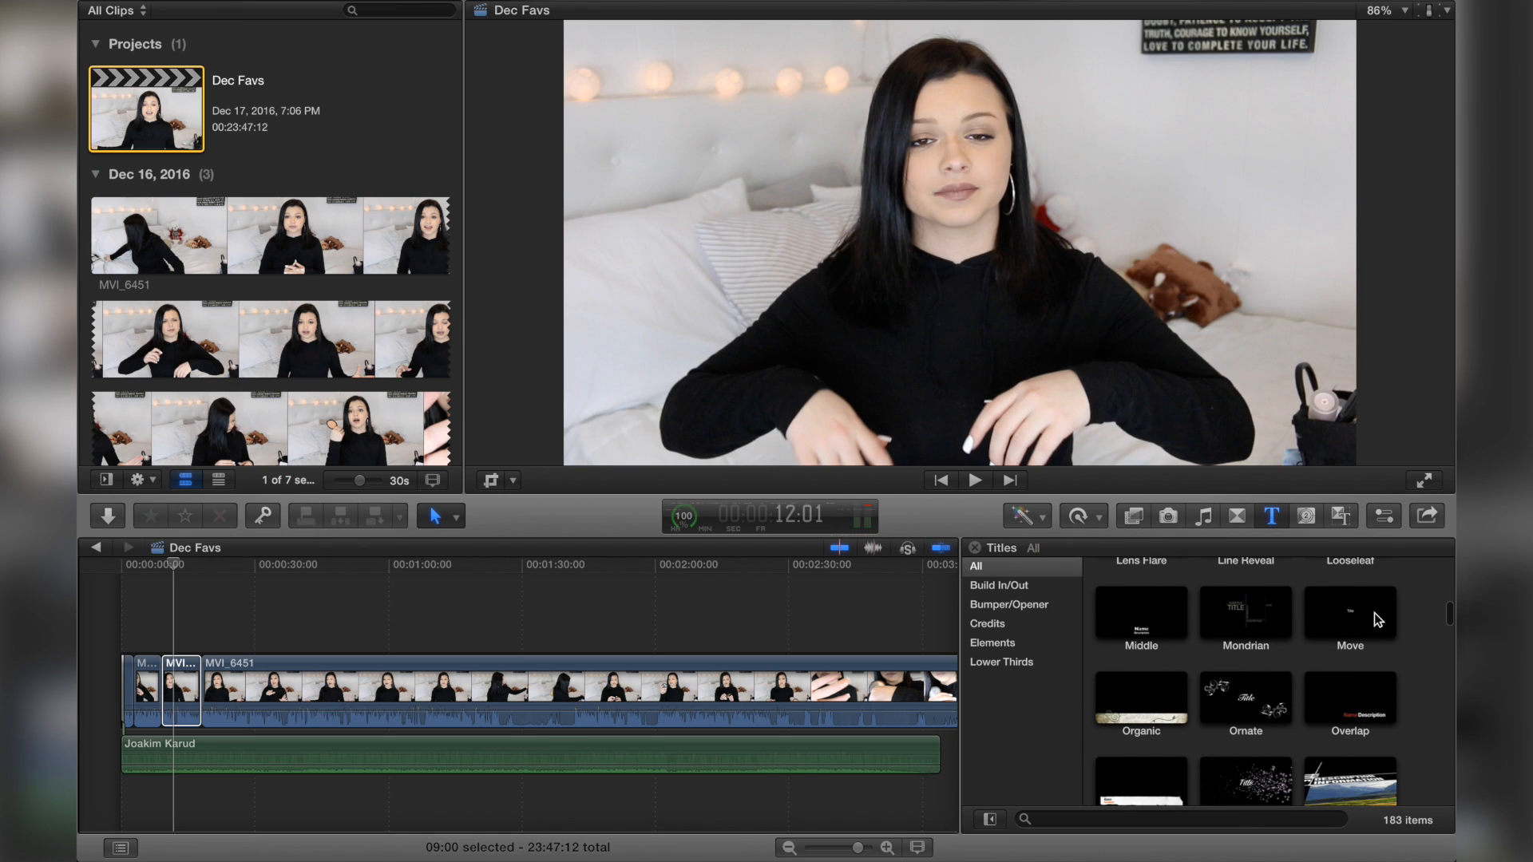
left_click(1346, 622)
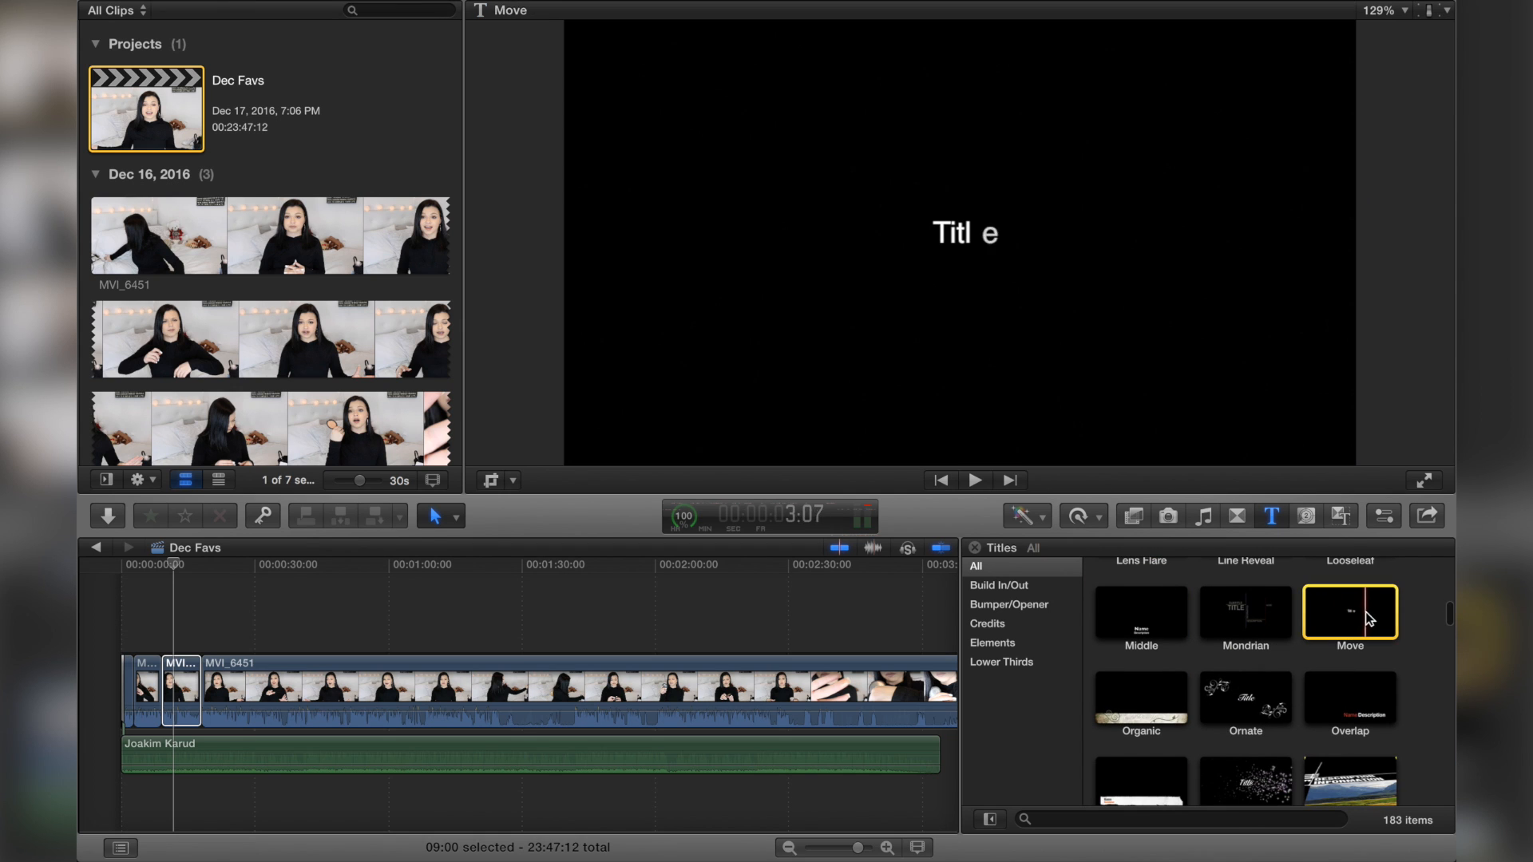
left_click_drag(1373, 610, 716, 636)
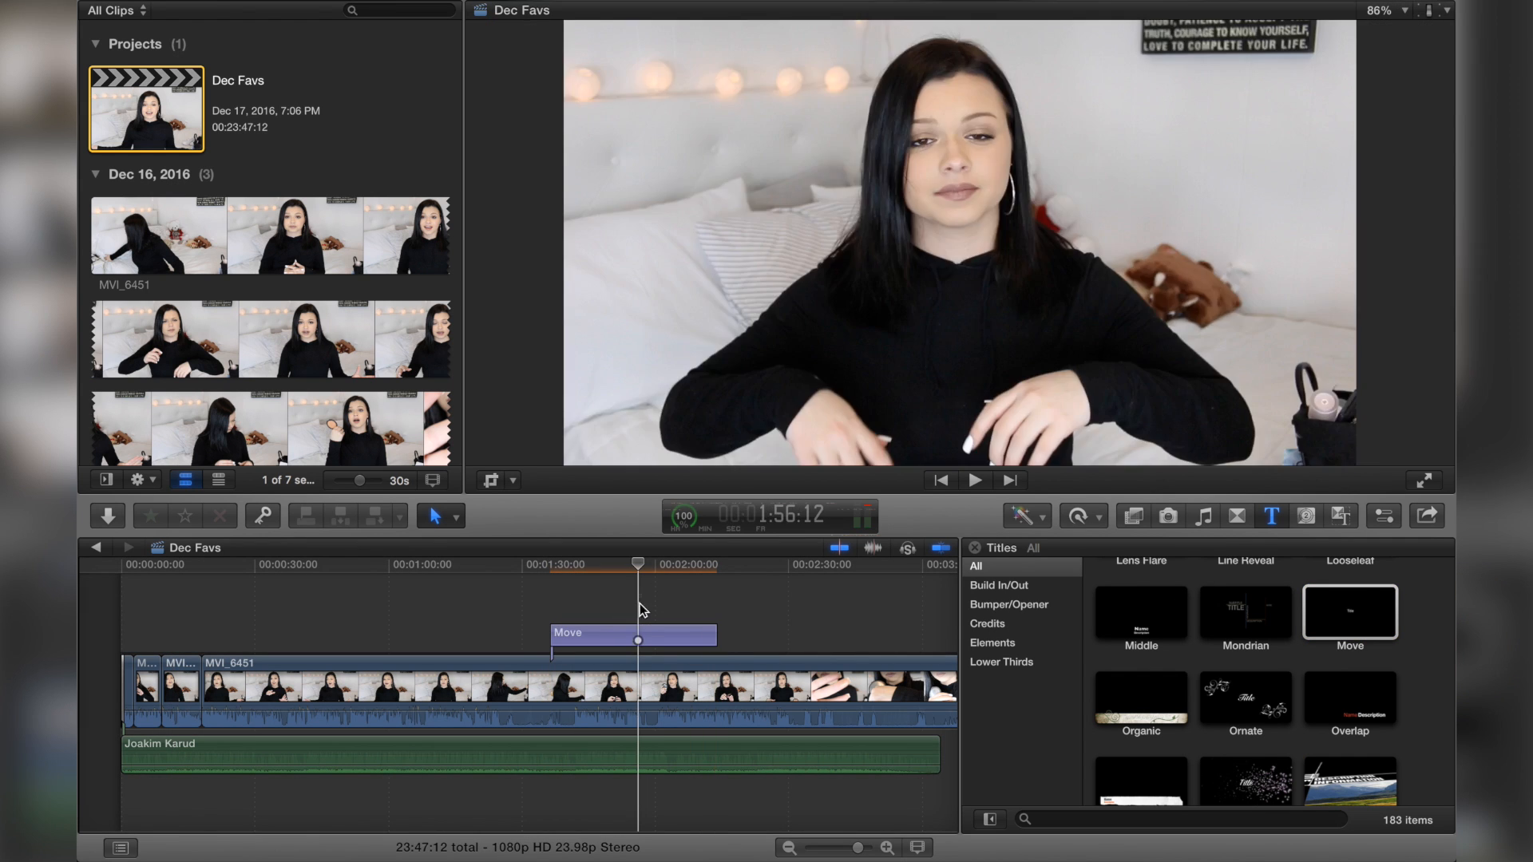
Step: Replace the title's text with the creator's name framed by dashes on both sides
left_click(637, 634)
left_click(1393, 520)
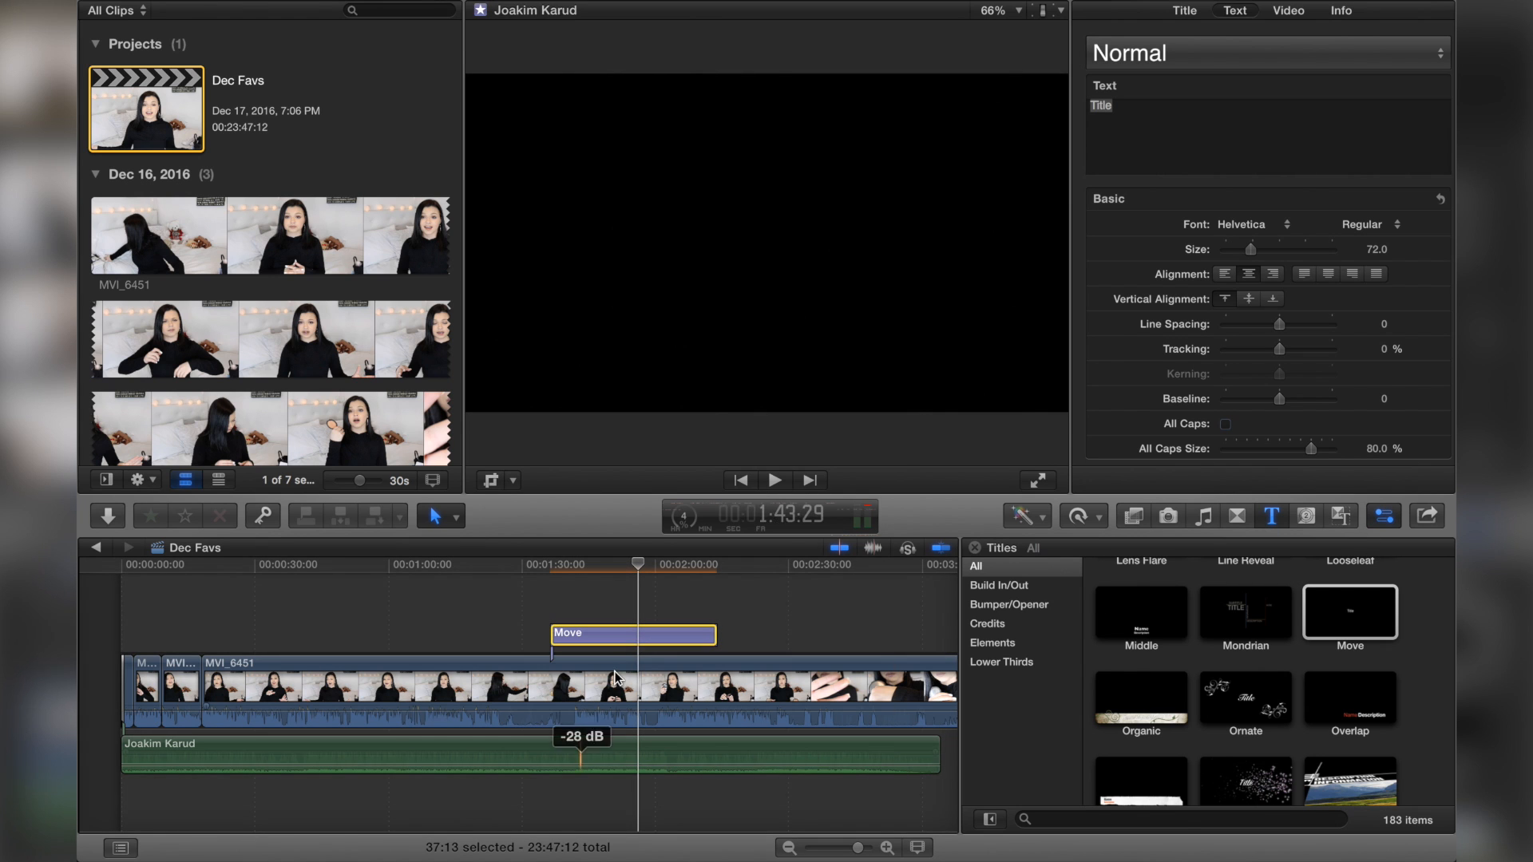
left_click(1146, 116)
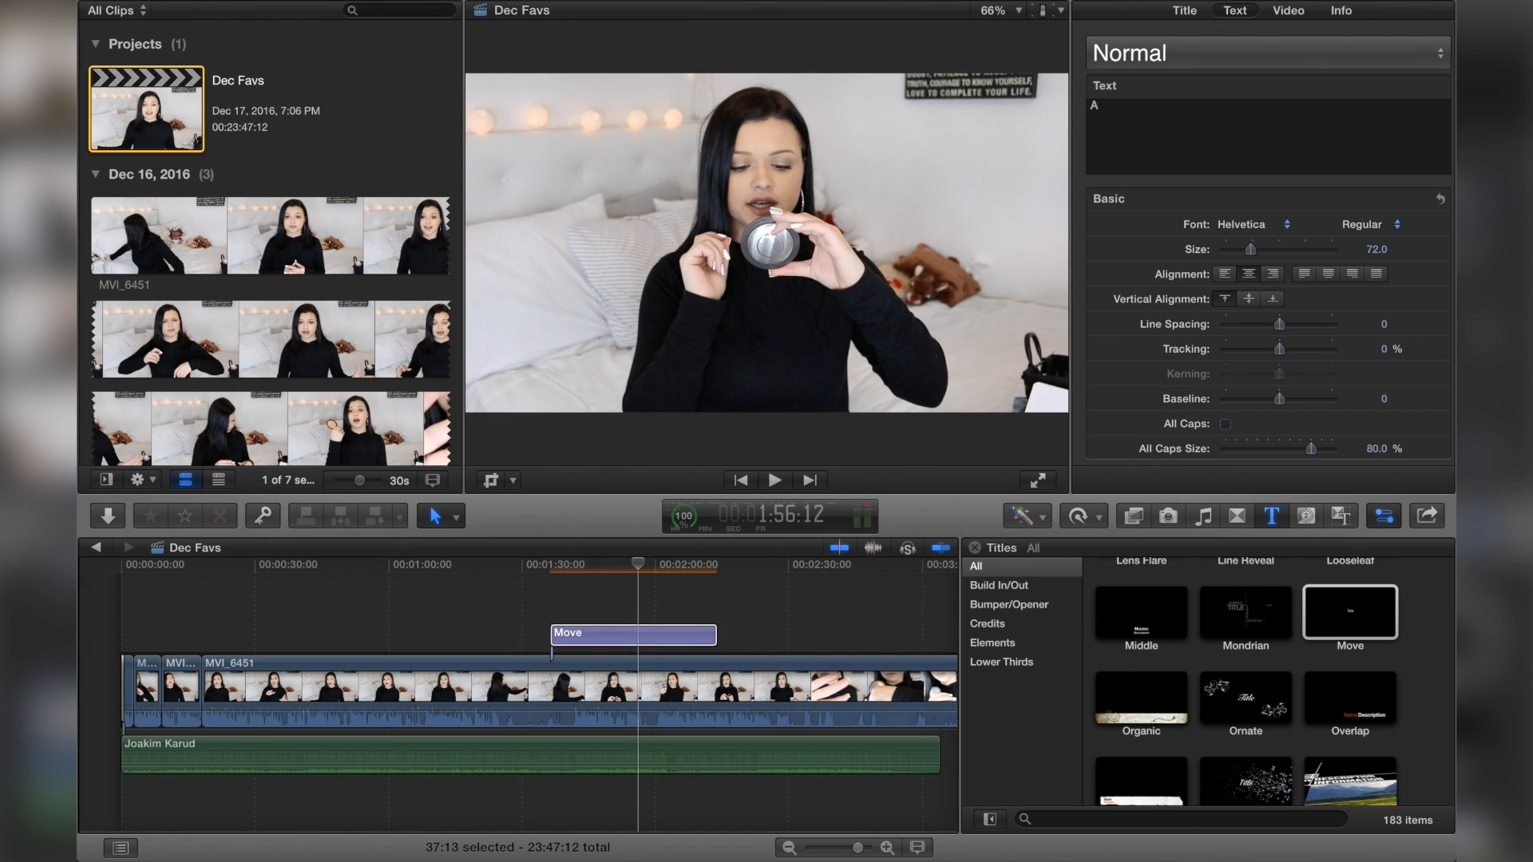
type("Allisa Ros")
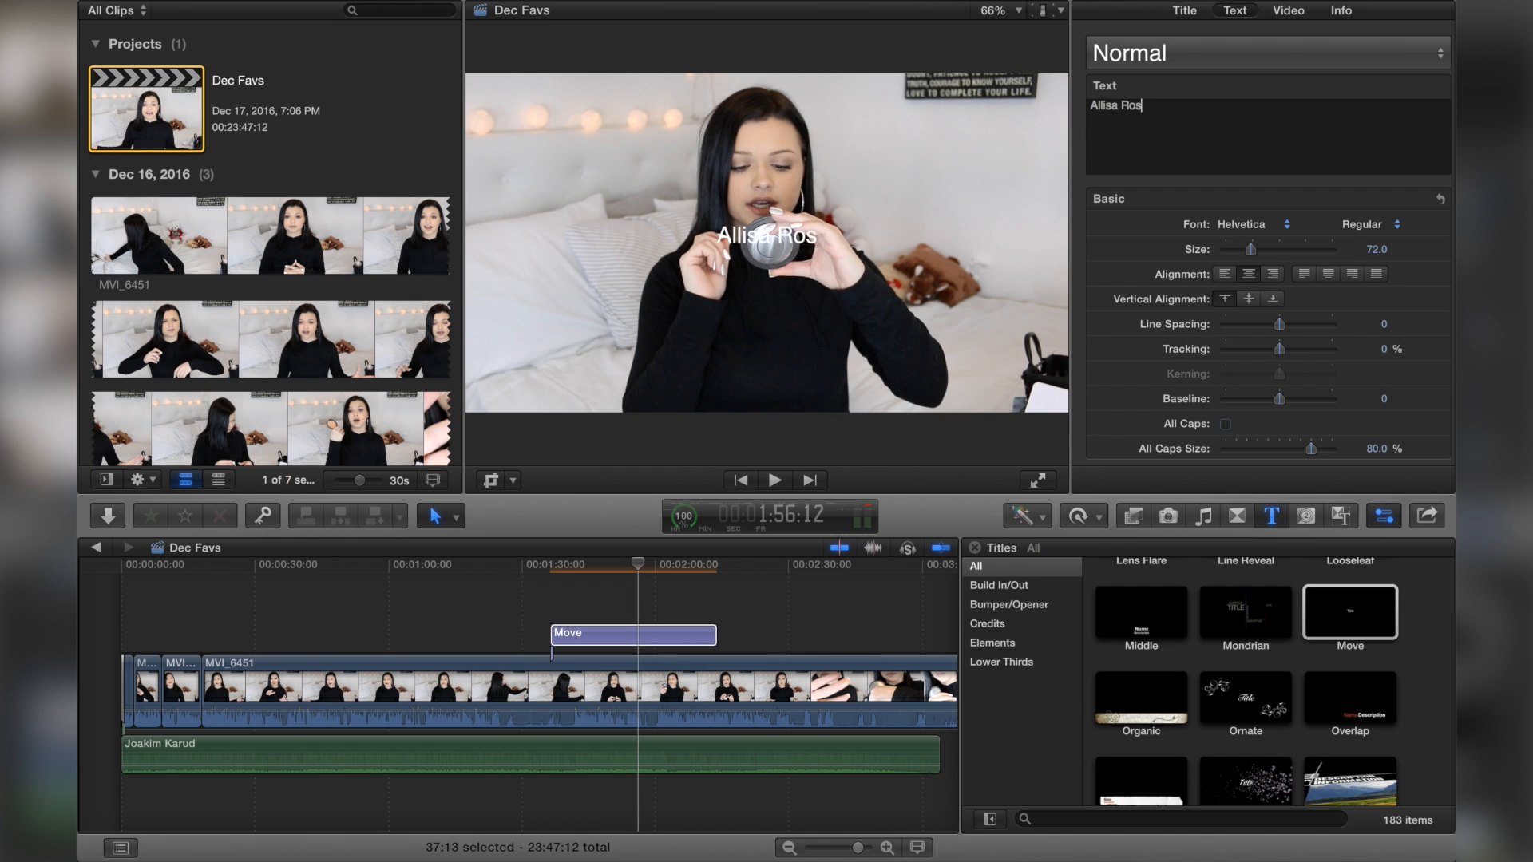
type("e -")
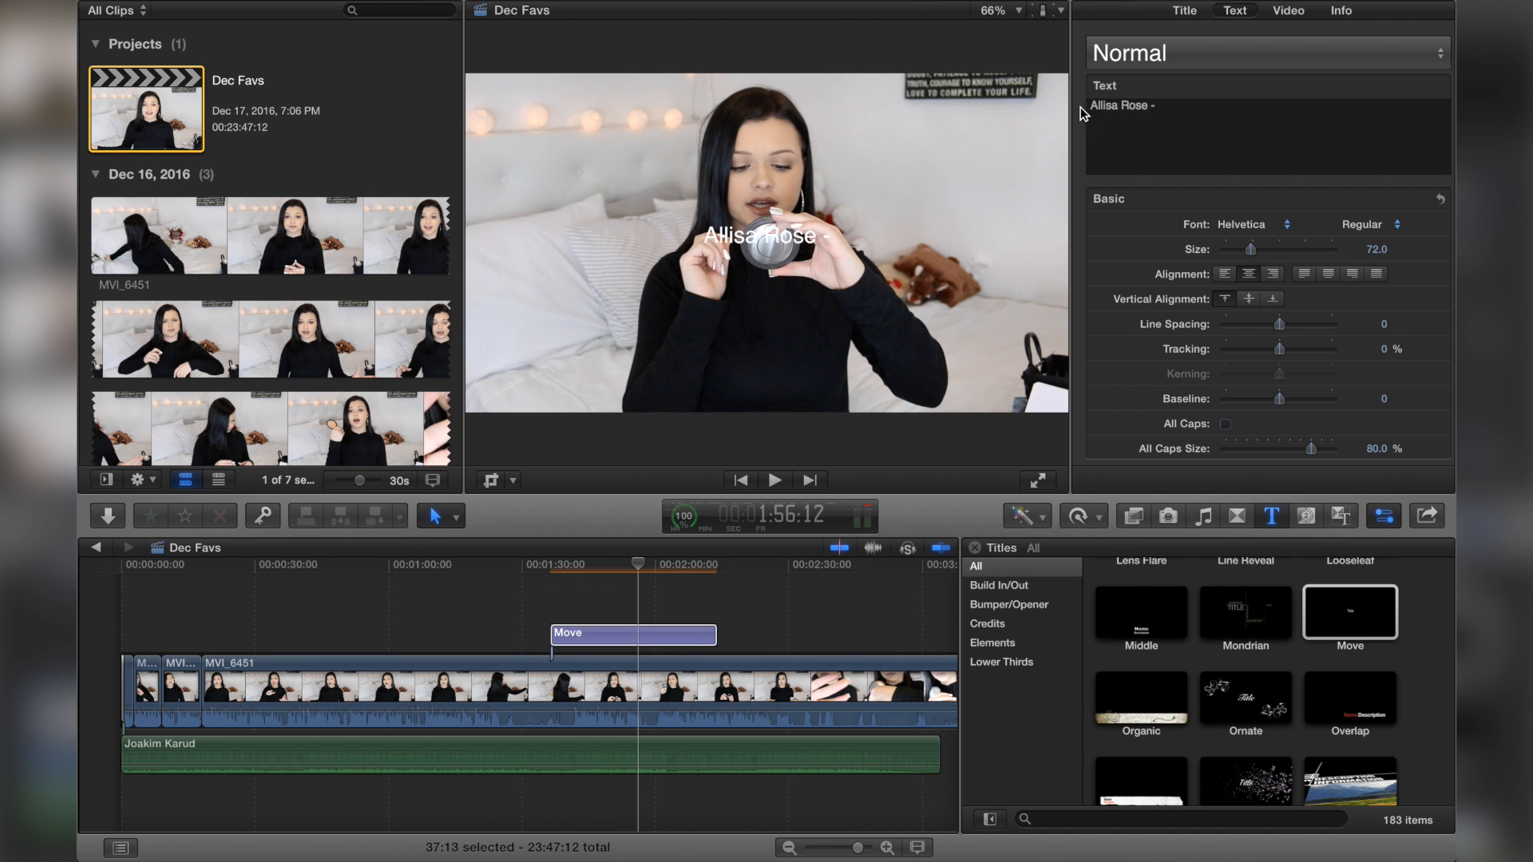
type("-")
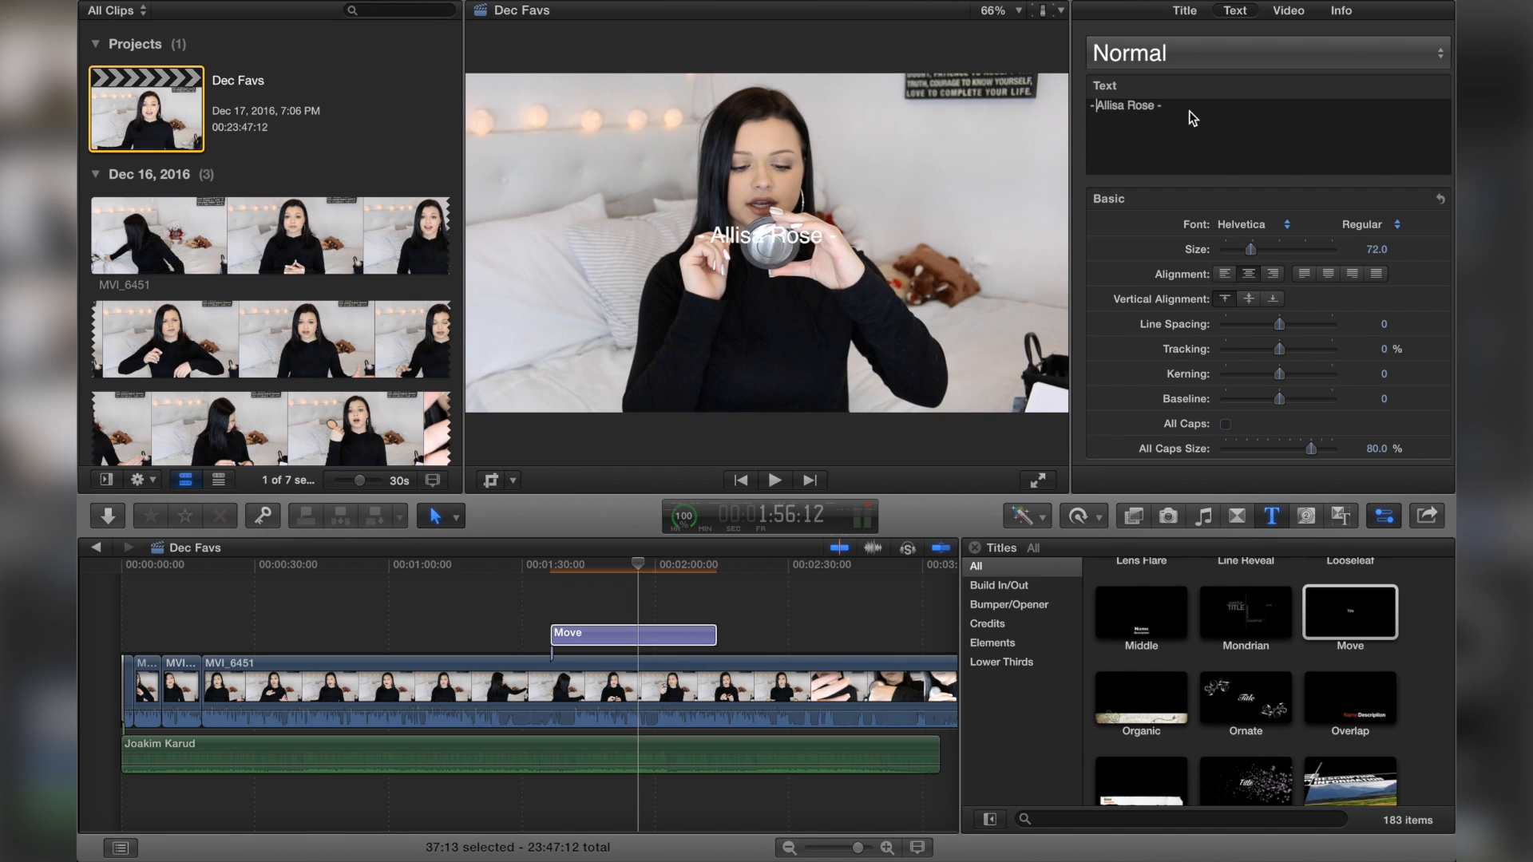
Step: Style the title in Hiragino Sans at size 198 and move it down into the lower part of the frame
left_click(1255, 228)
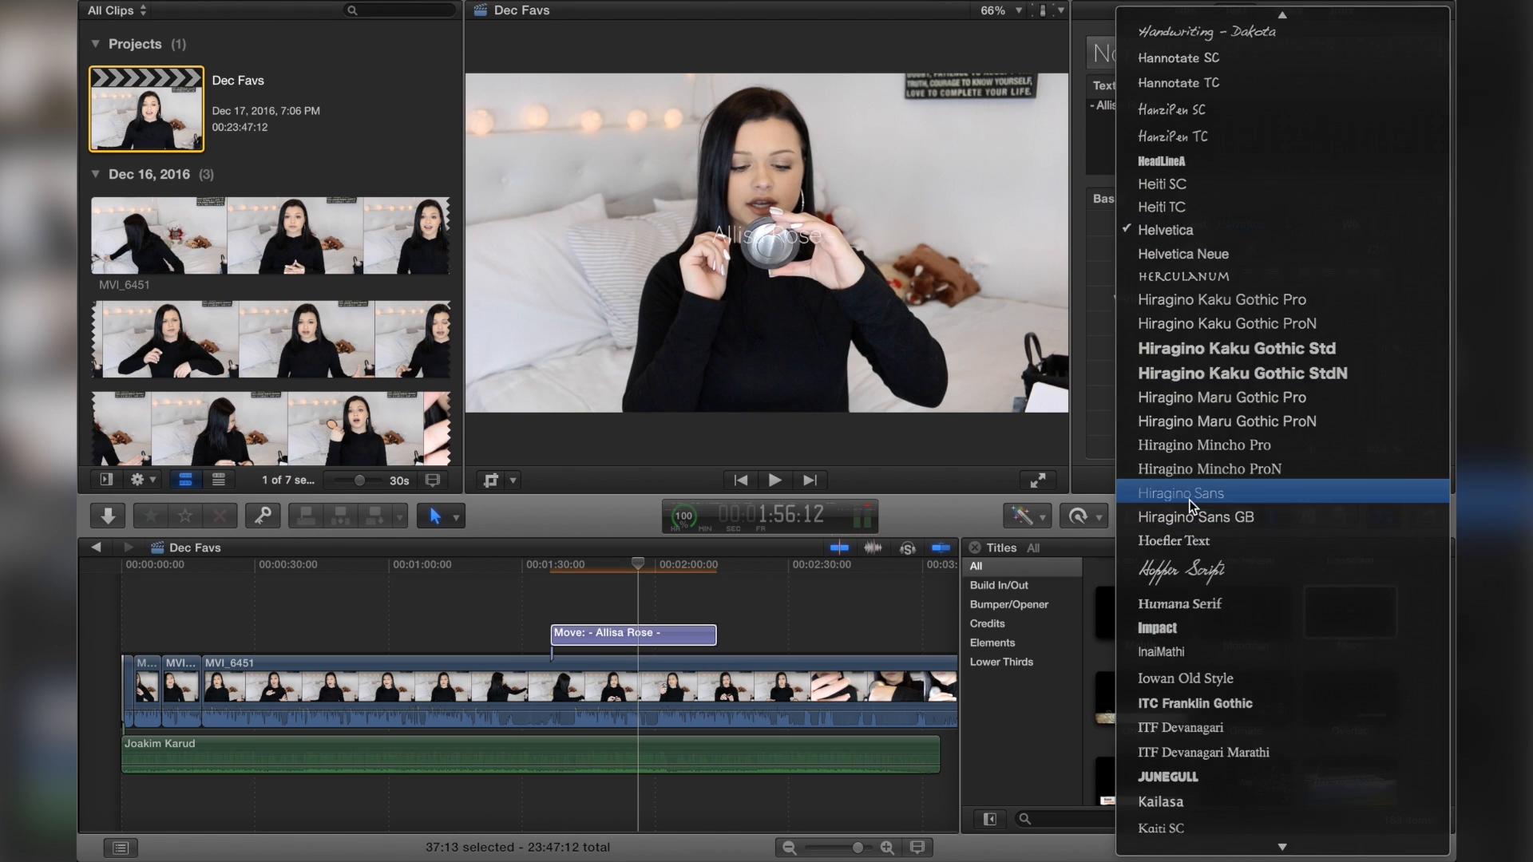
left_click(1190, 498)
left_click_drag(1251, 249, 1298, 249)
left_click_drag(886, 204, 890, 363)
left_click(520, 593)
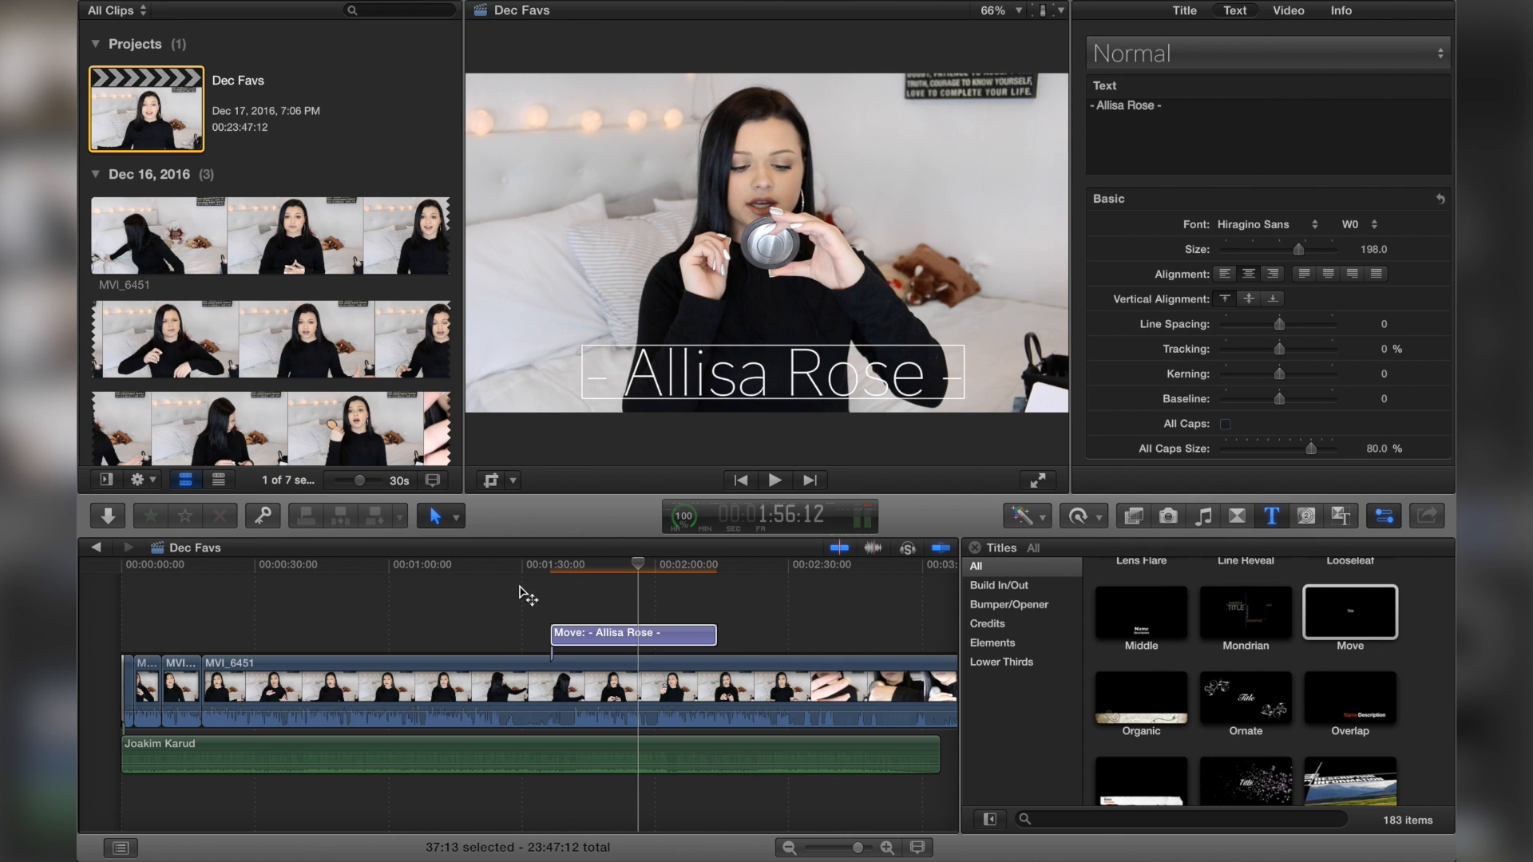
Step: Play back the title section and shorten the title clip by trimming its end
key("l")
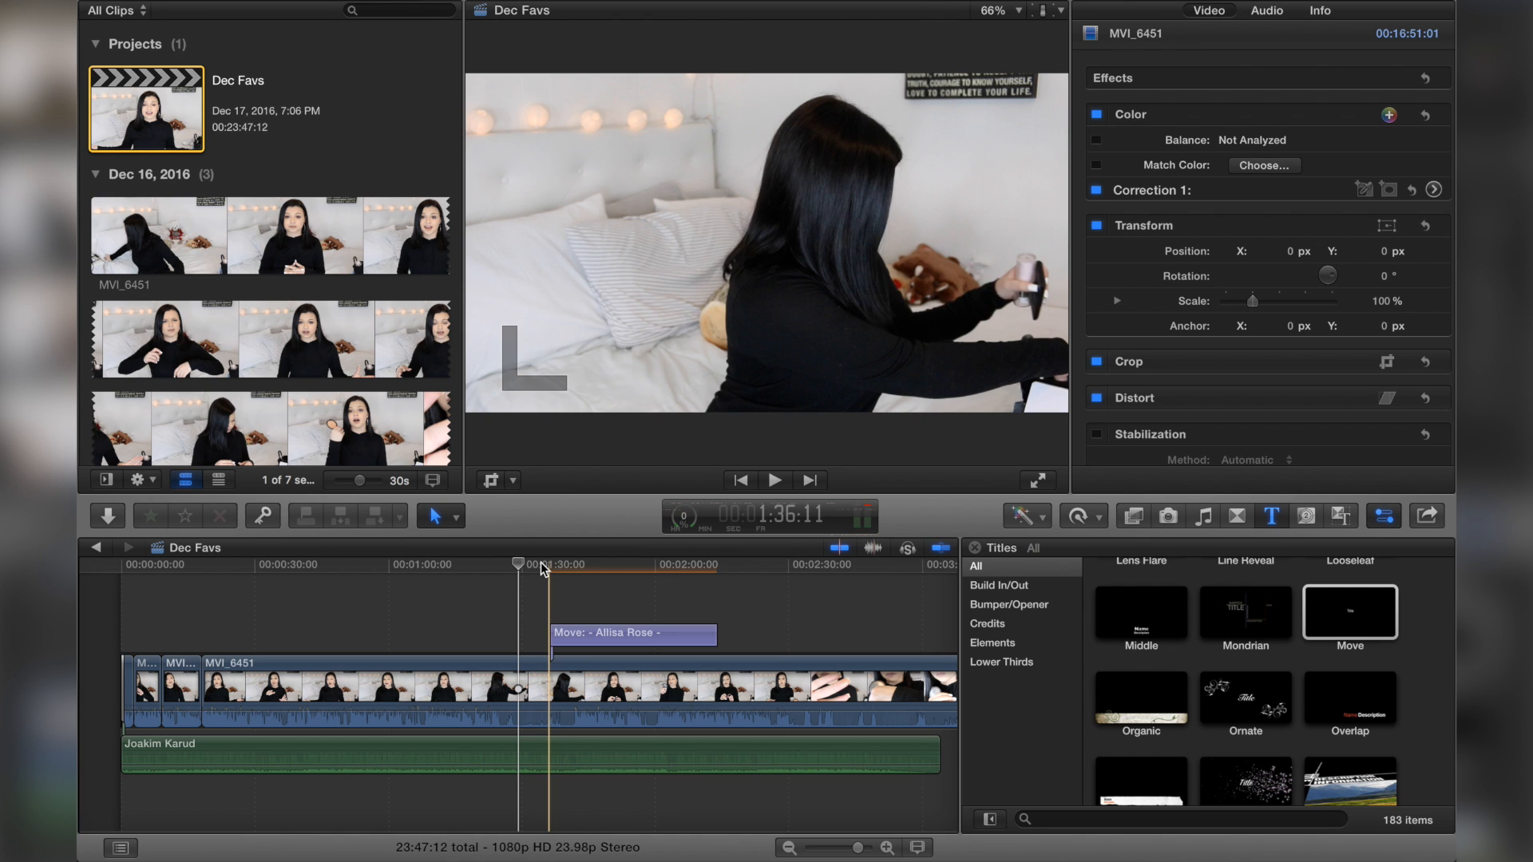
key("space")
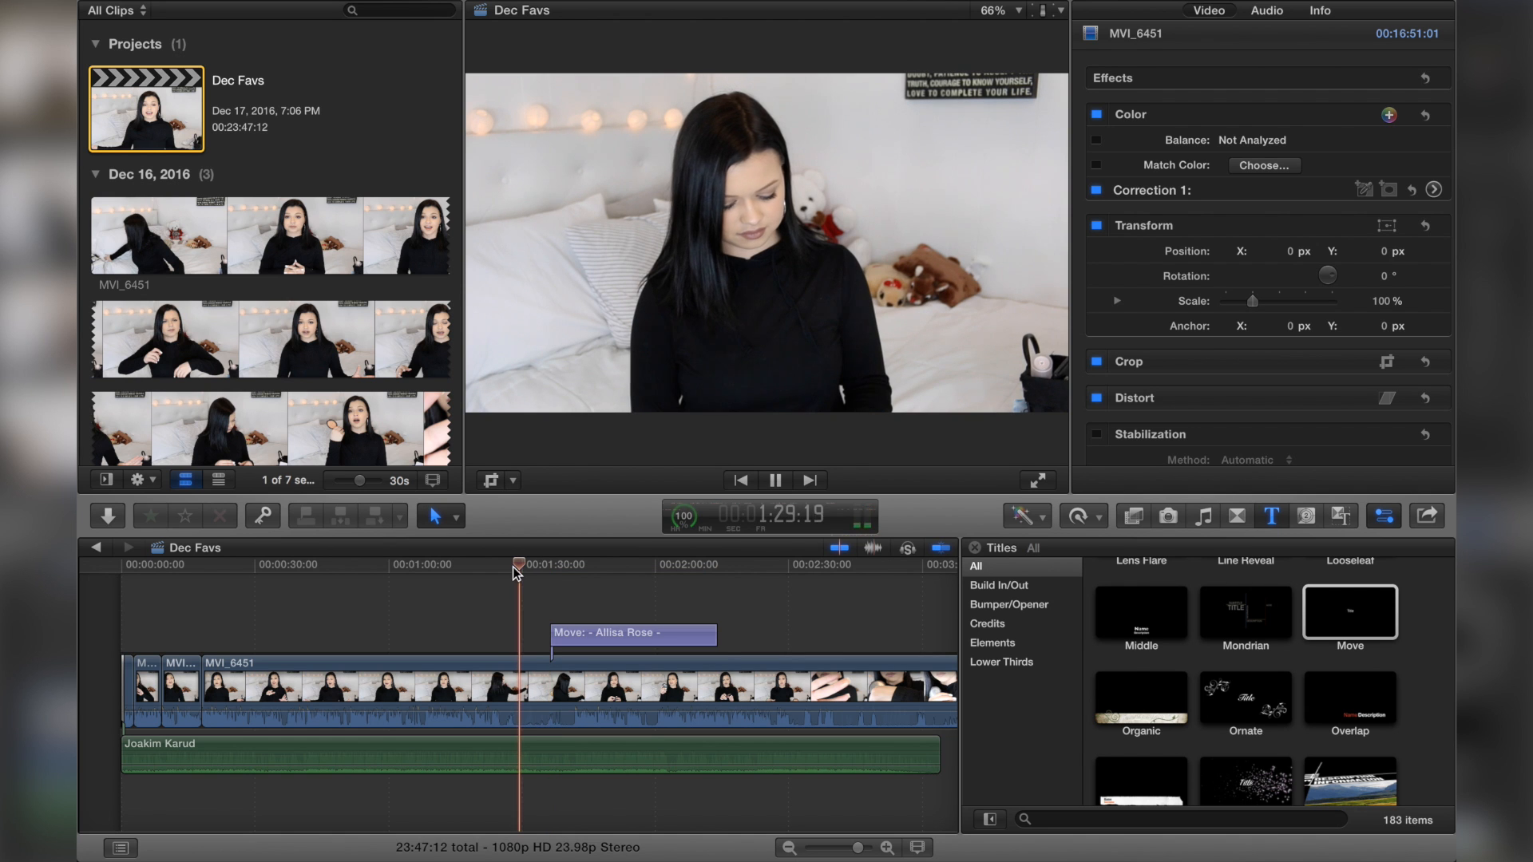
left_click(549, 583)
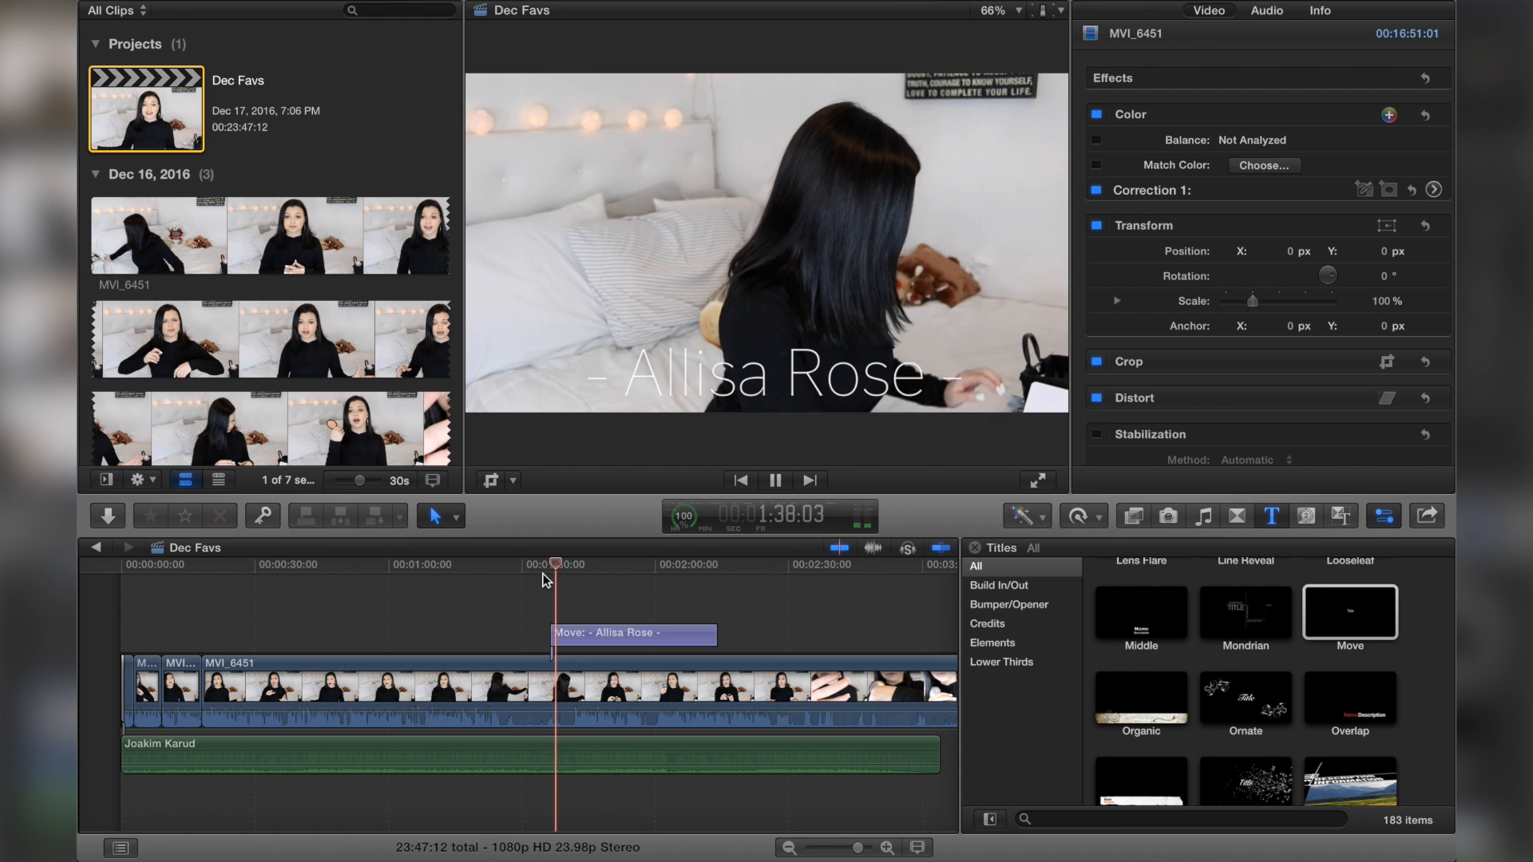
left_click_drag(706, 638, 599, 639)
left_click(549, 605)
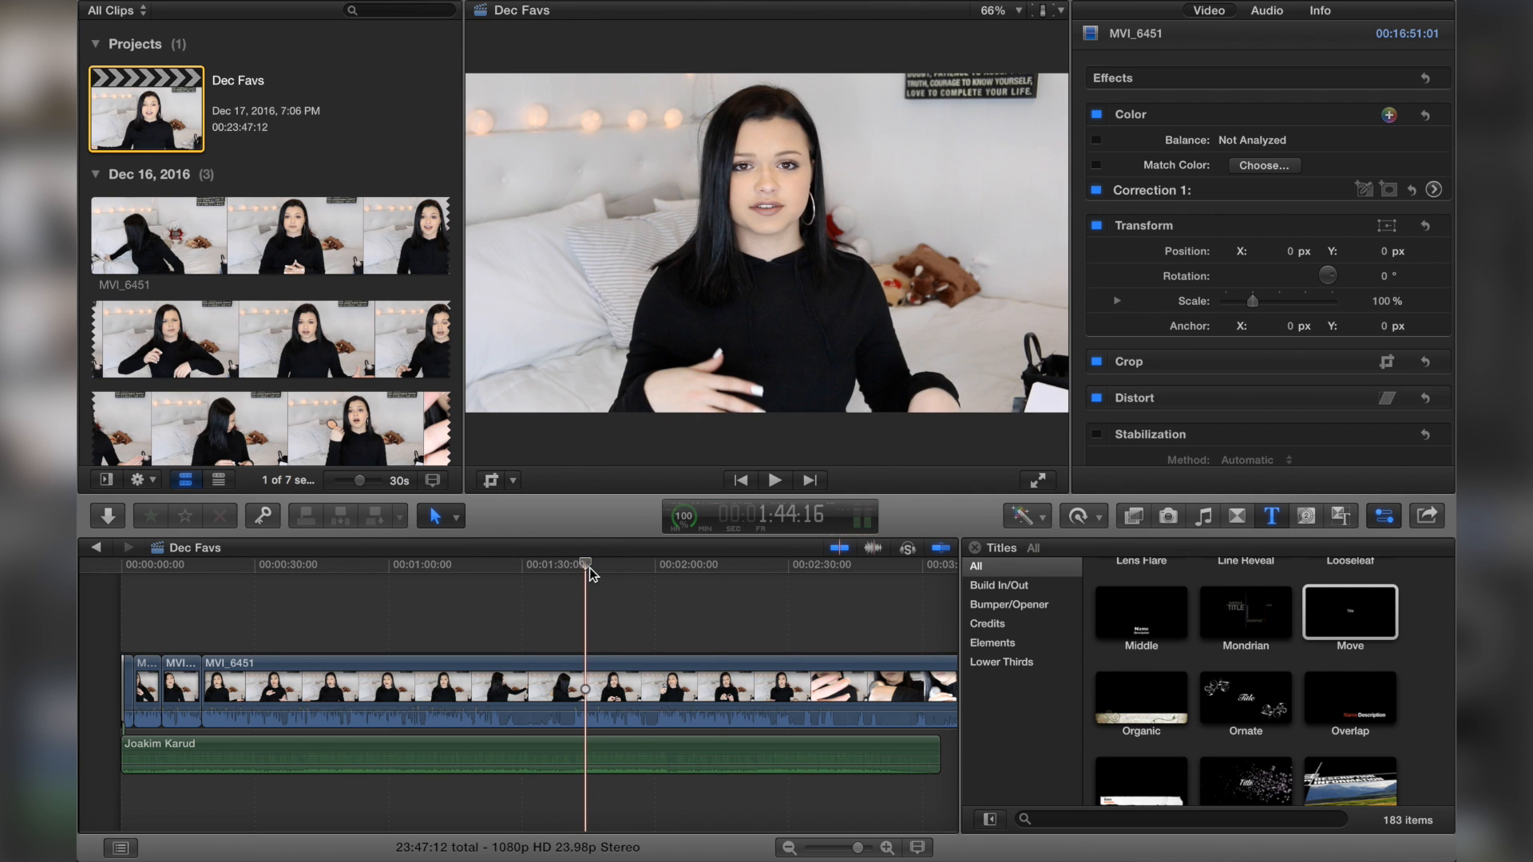
Step: Switch to Google Chrome and open youtube.com
mouse_move(926, 831)
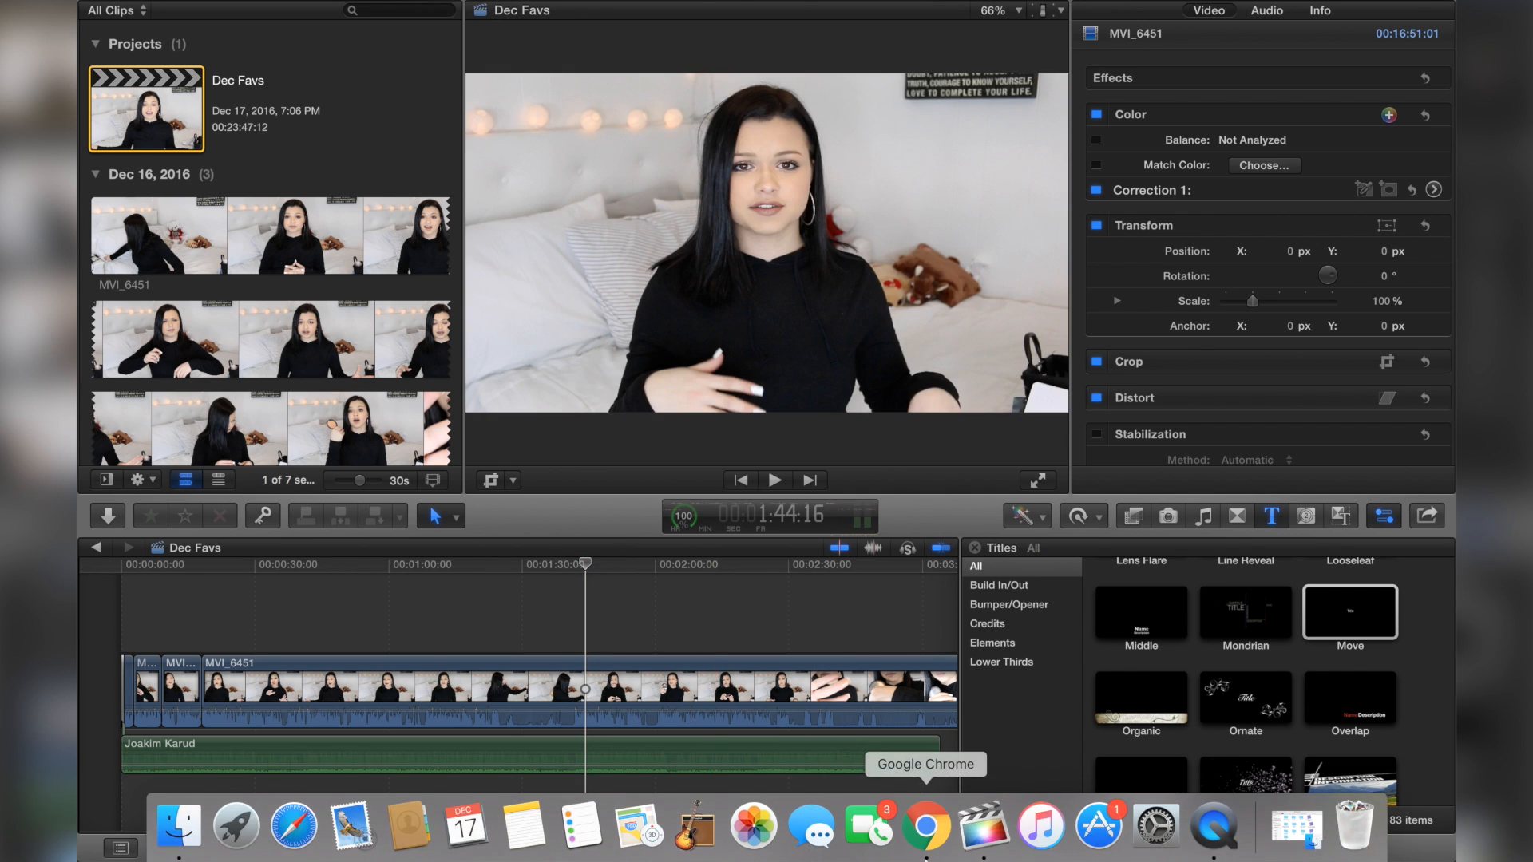
left_click(938, 858)
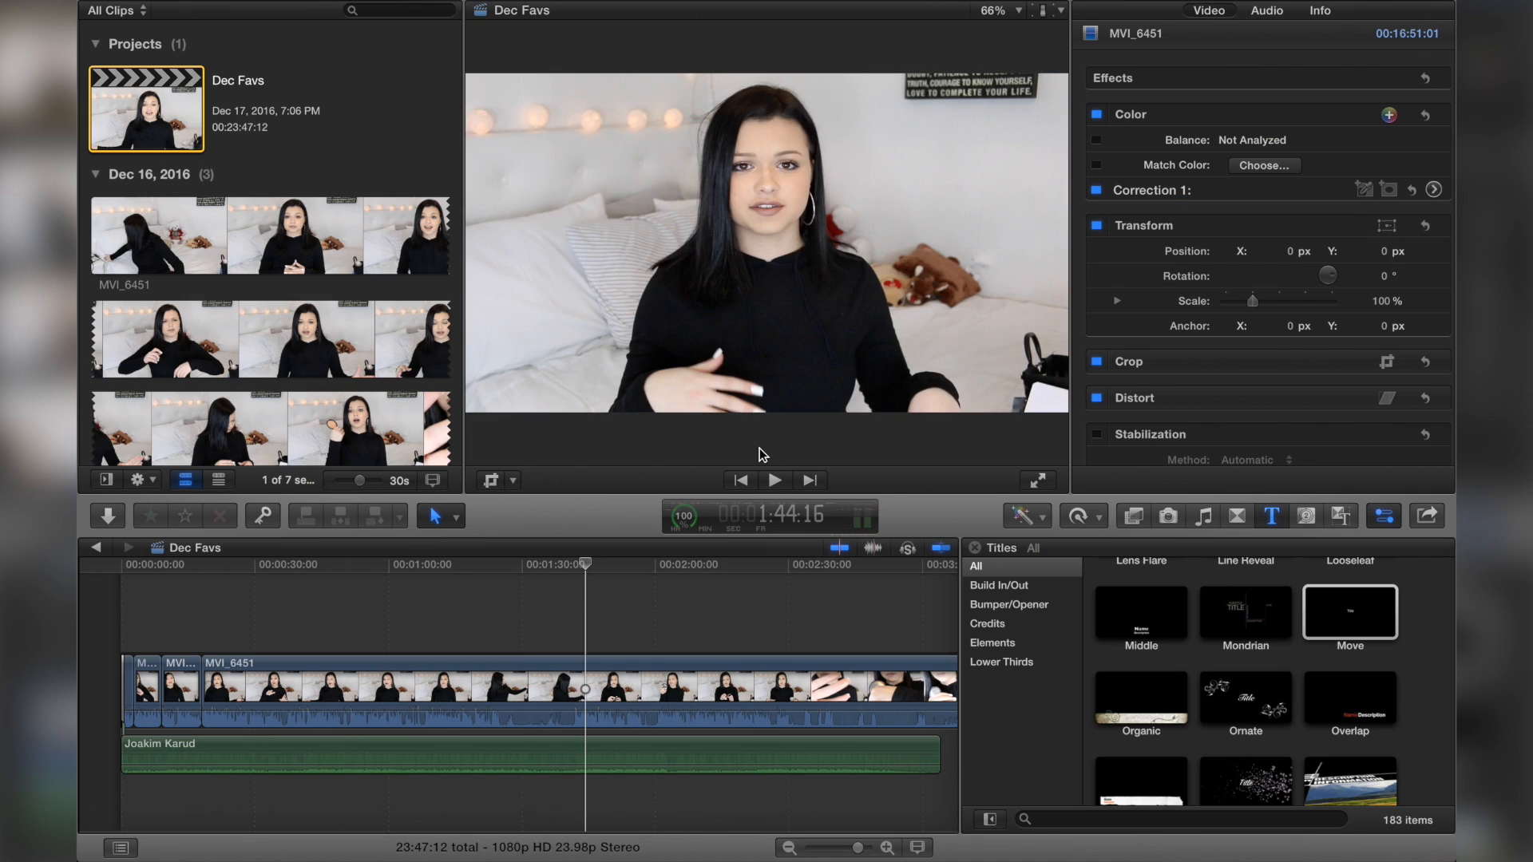
left_click(948, 859)
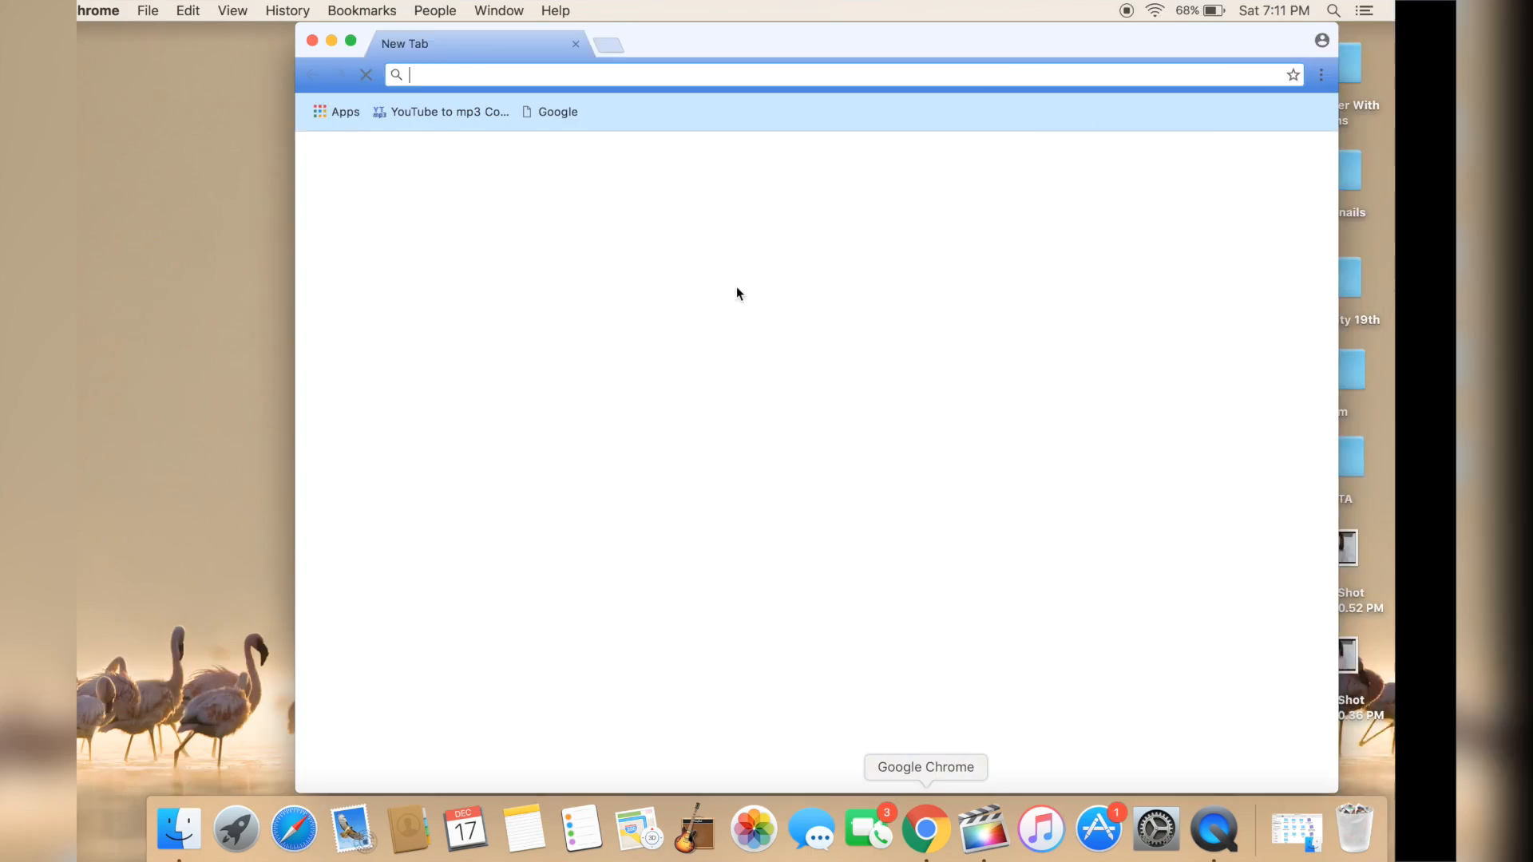
type("youtube.com/watch?v=OfW_Xy5KdnM")
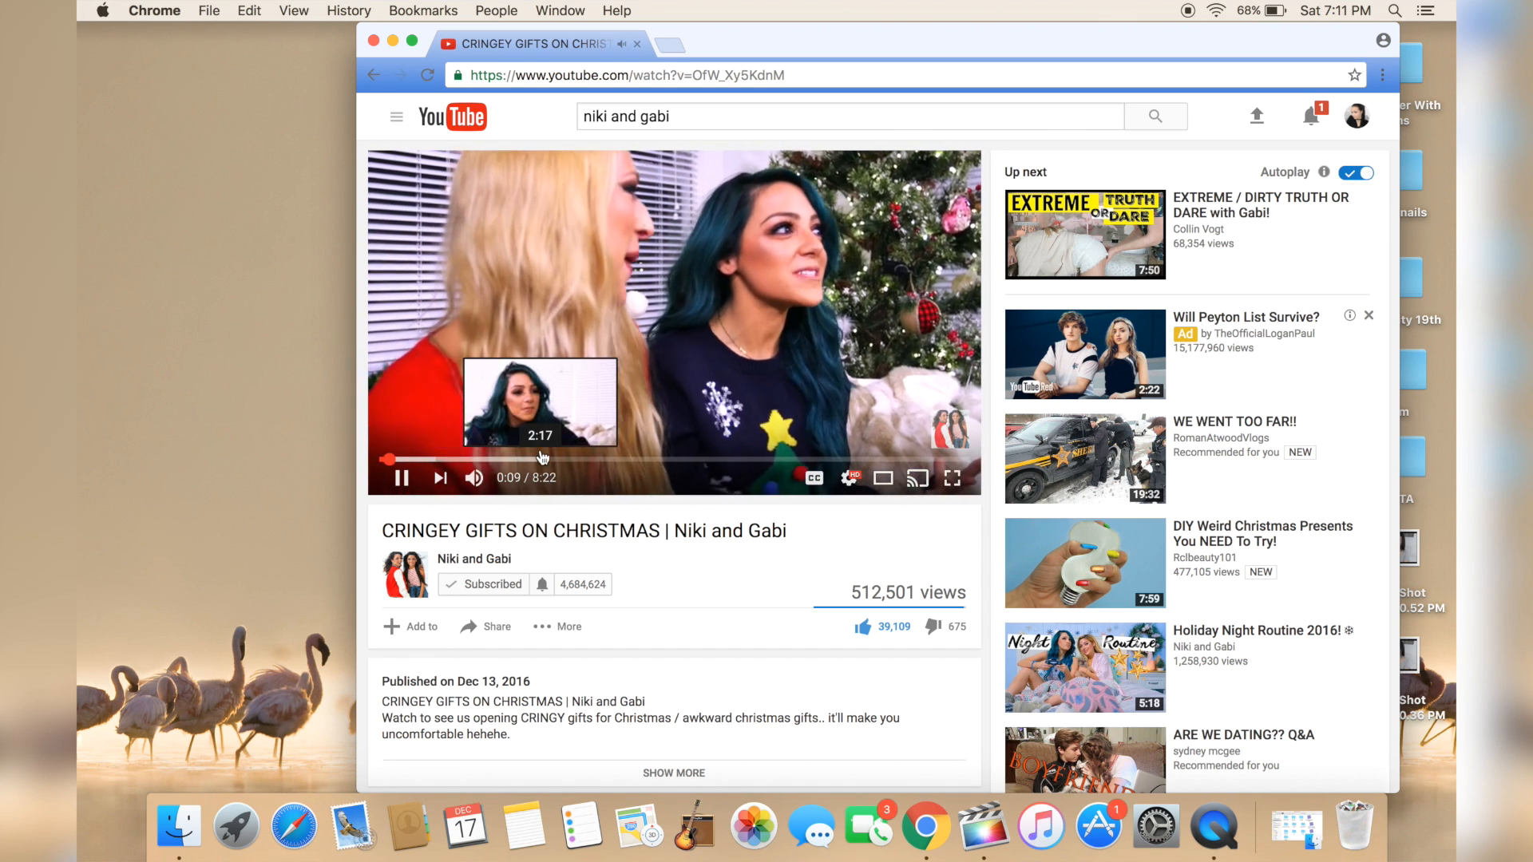
Step: Open the Alexandrea Garza channel's Videos page from the subscriptions list
left_click(396, 117)
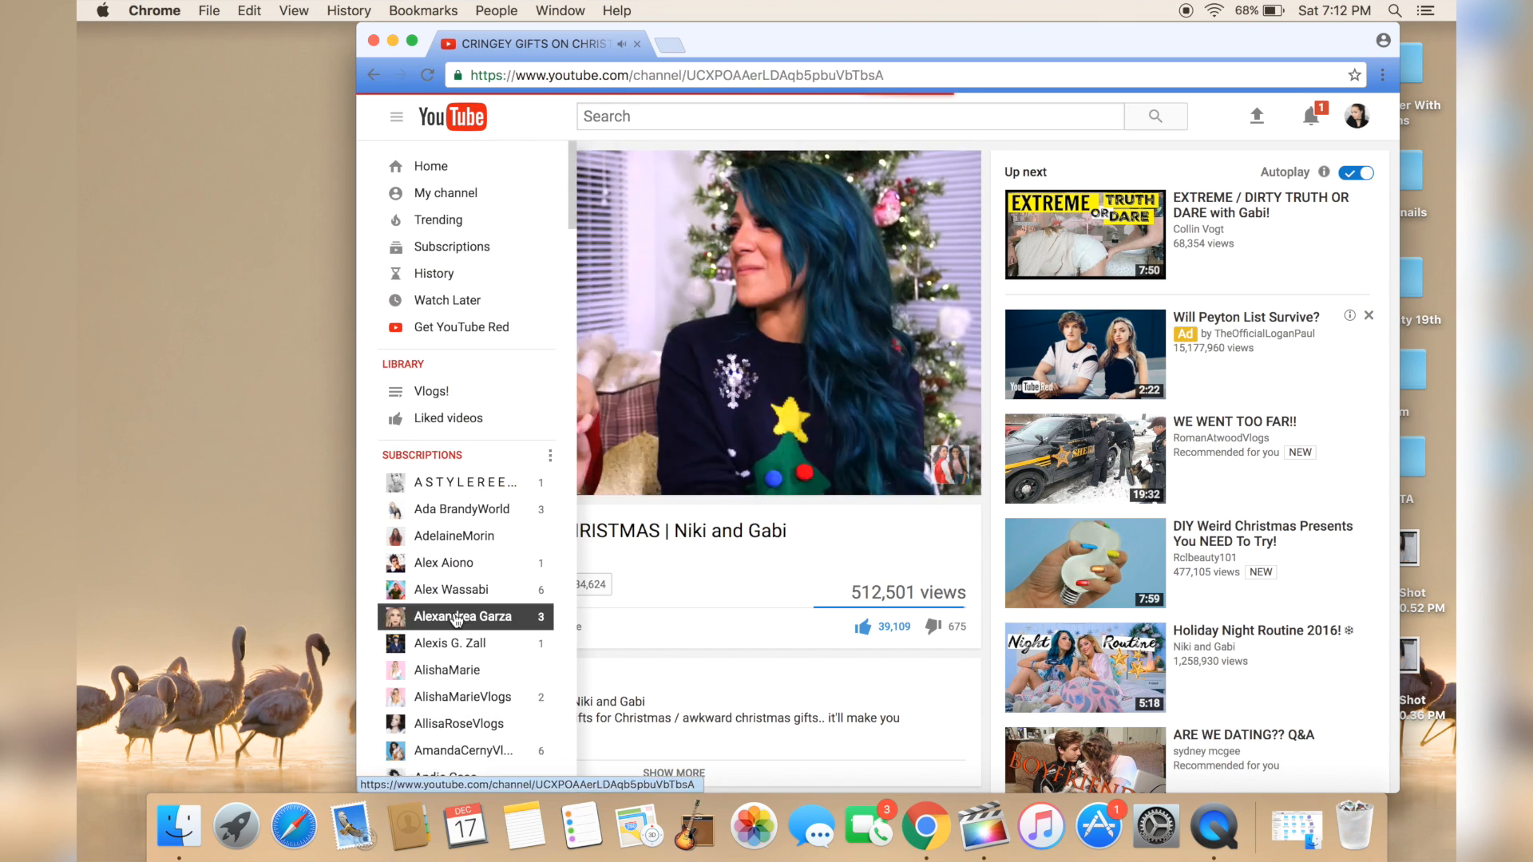
left_click(453, 615)
left_click(565, 399)
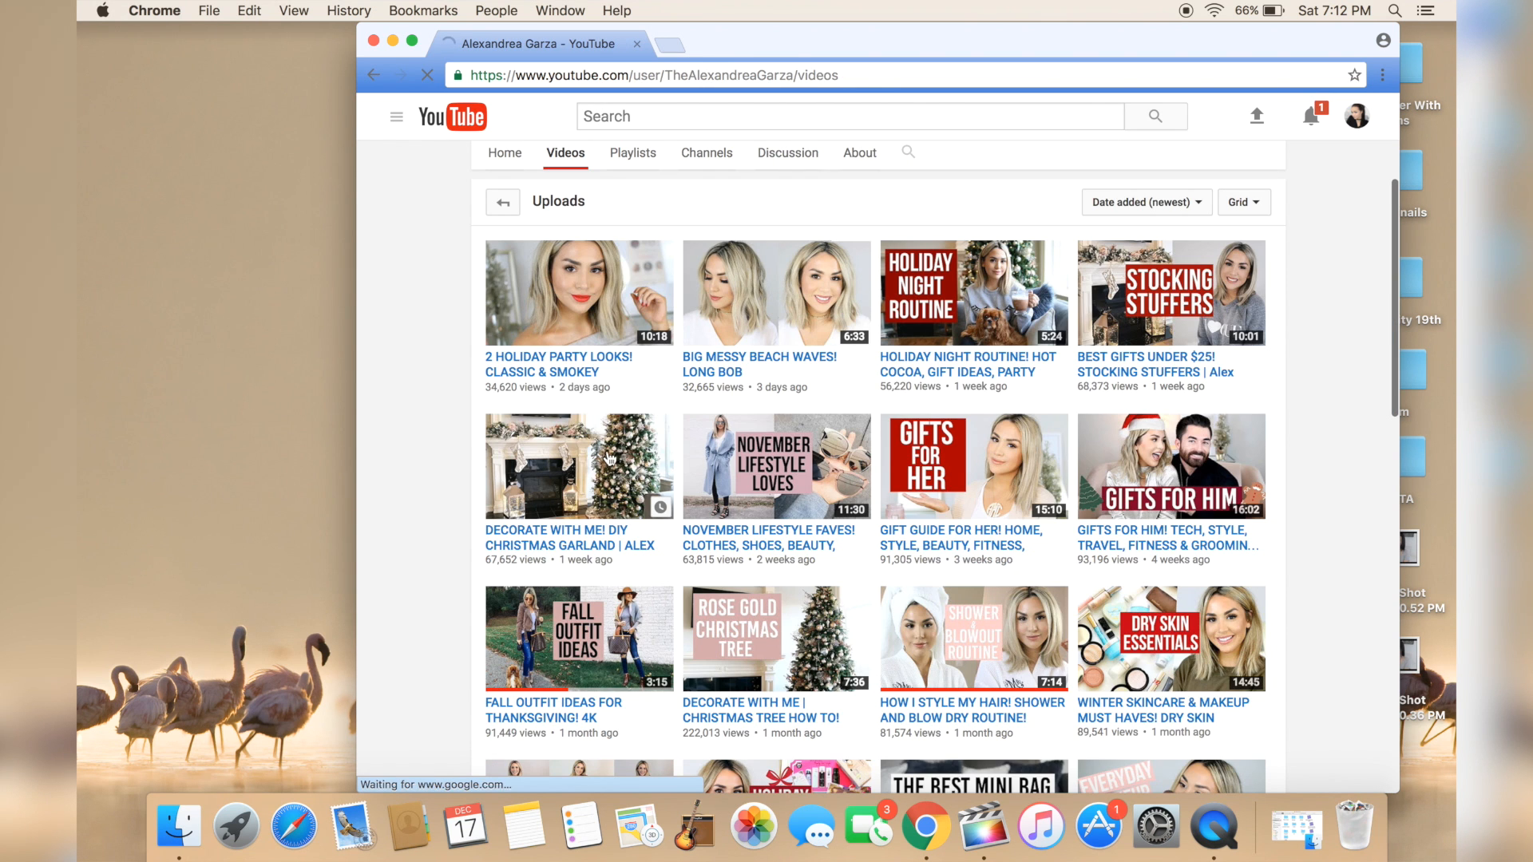
Step: Scroll through the channel's uploaded videos
scroll(614, 457, "down", 10)
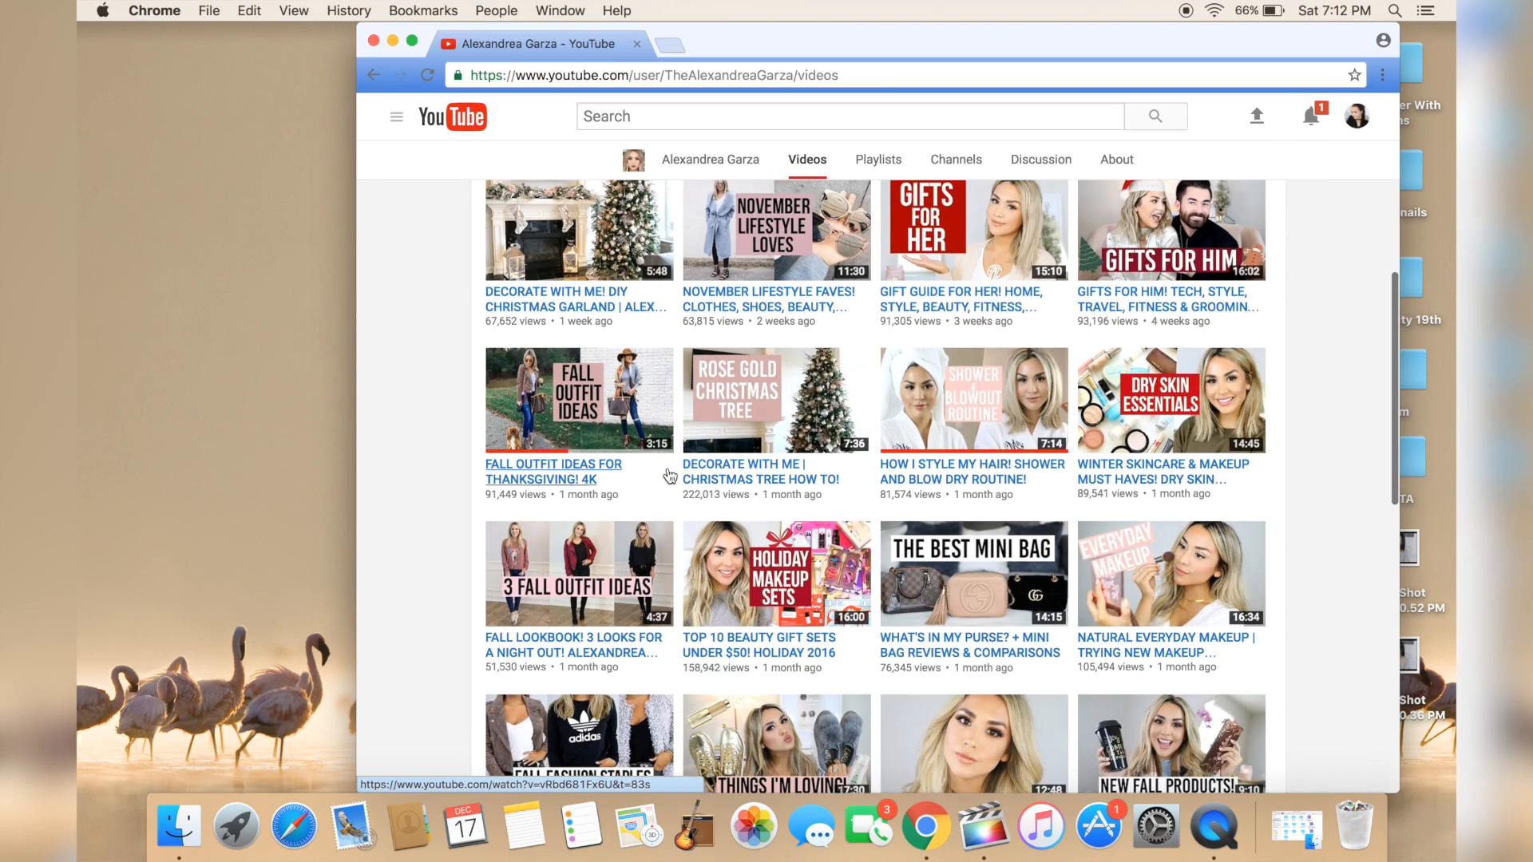
scroll(670, 477, "up", 8)
scroll(670, 477, "up", 3)
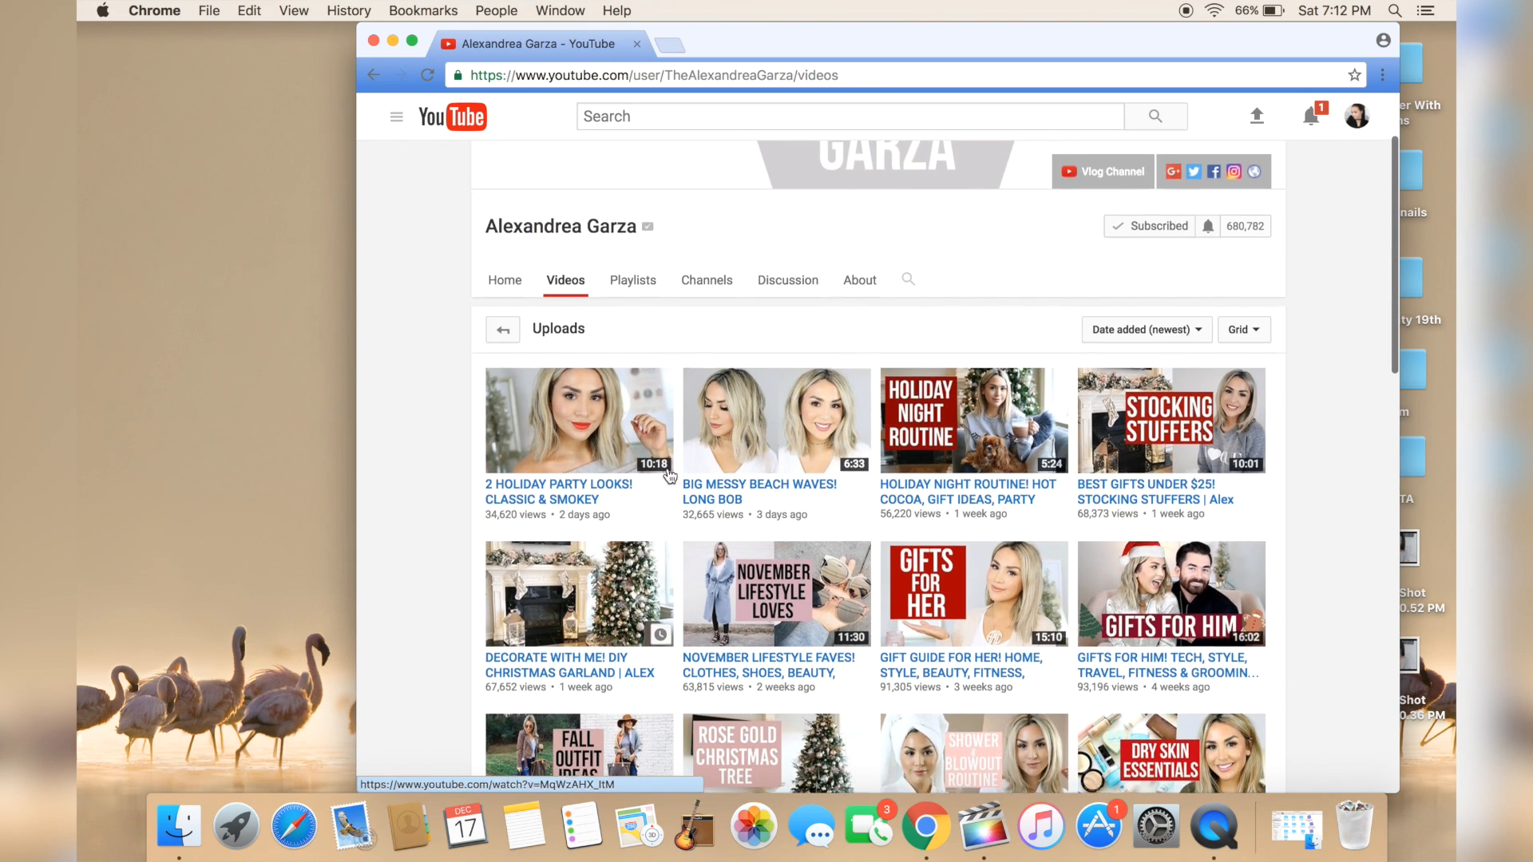
left_click(721, 440)
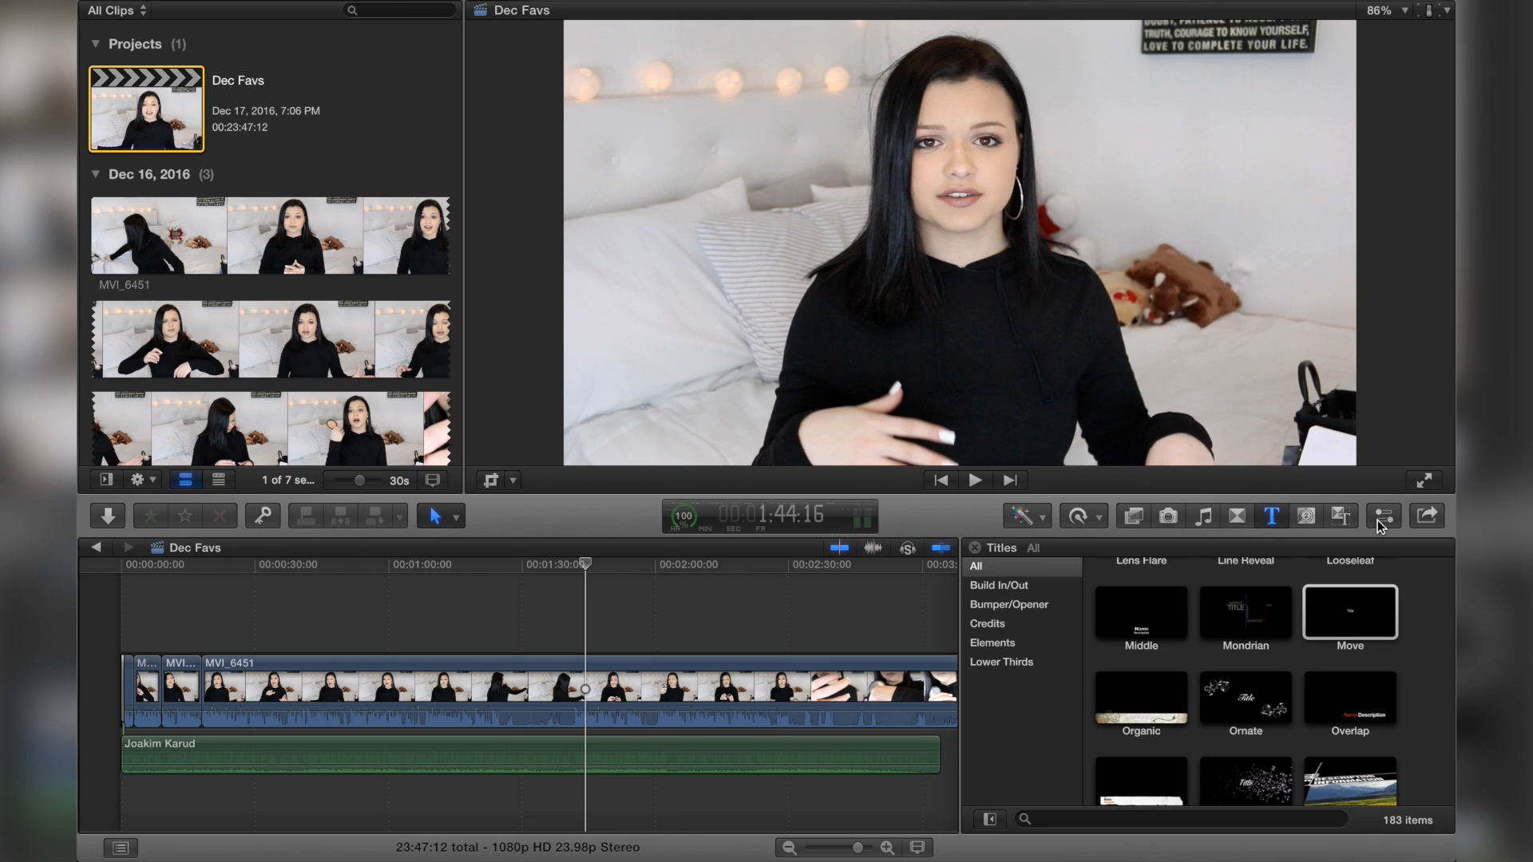